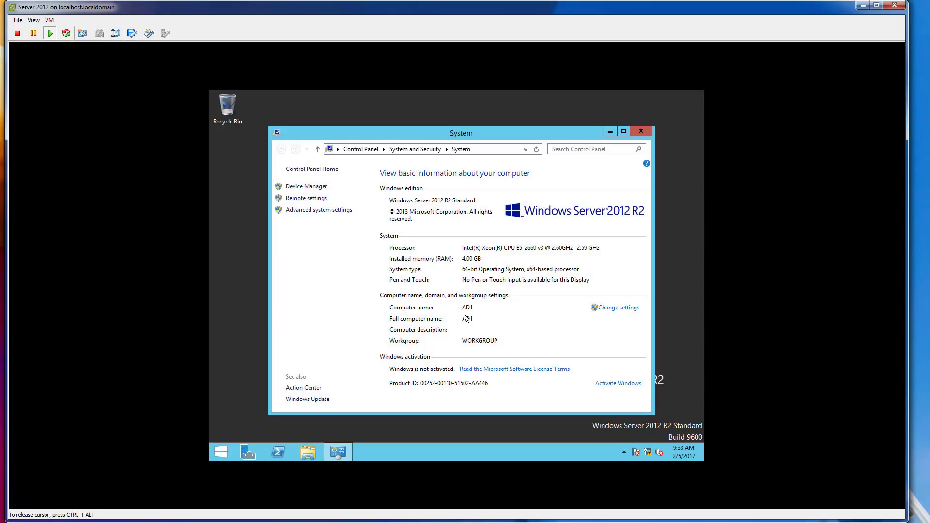
Close the System window and show AD1's Local Server properties in Server Manager.
left_click(647, 131)
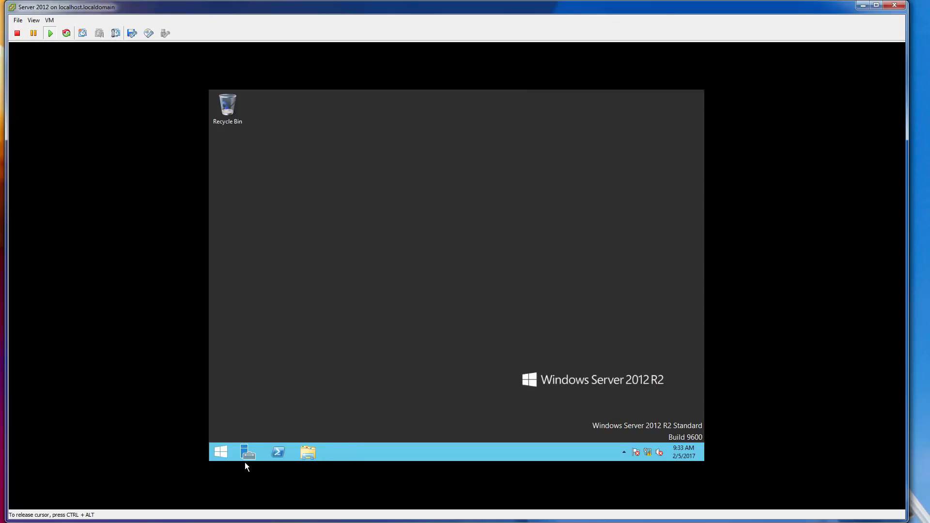
left_click(249, 452)
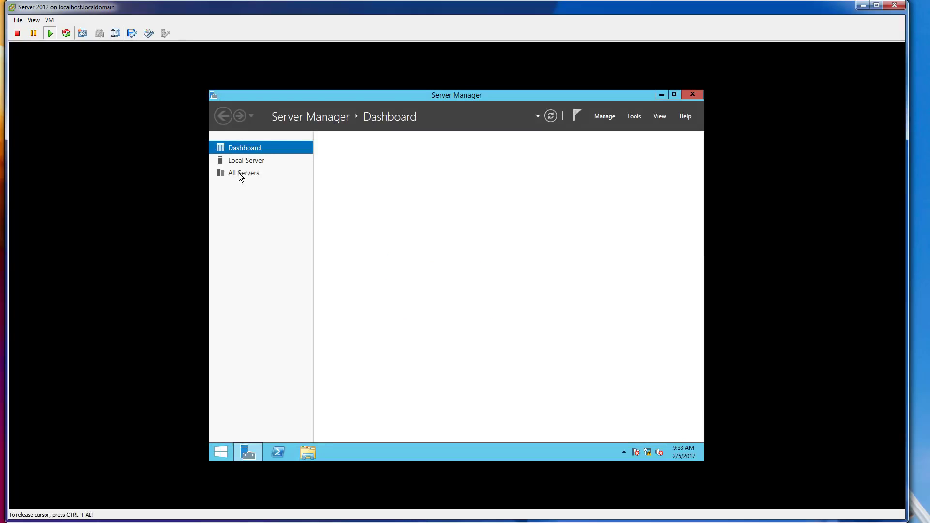
left_click(246, 160)
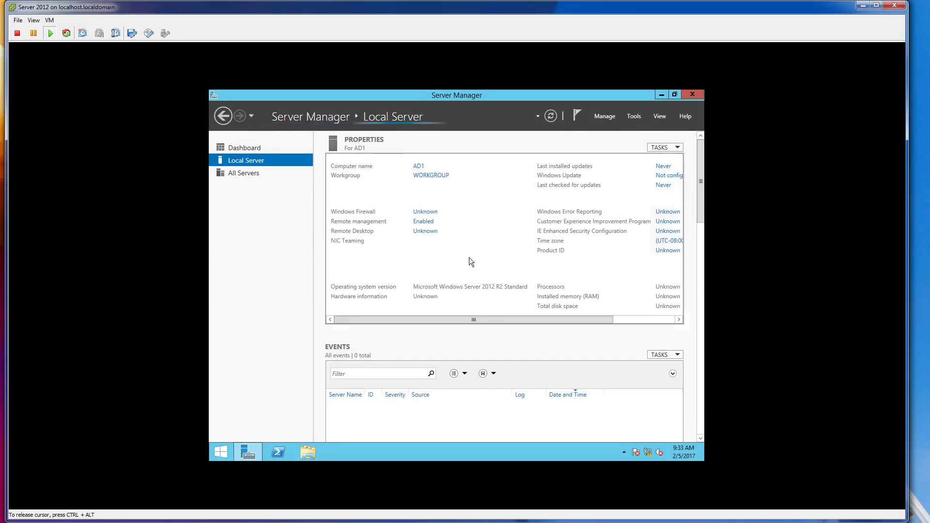
left_click_drag(501, 321, 467, 312)
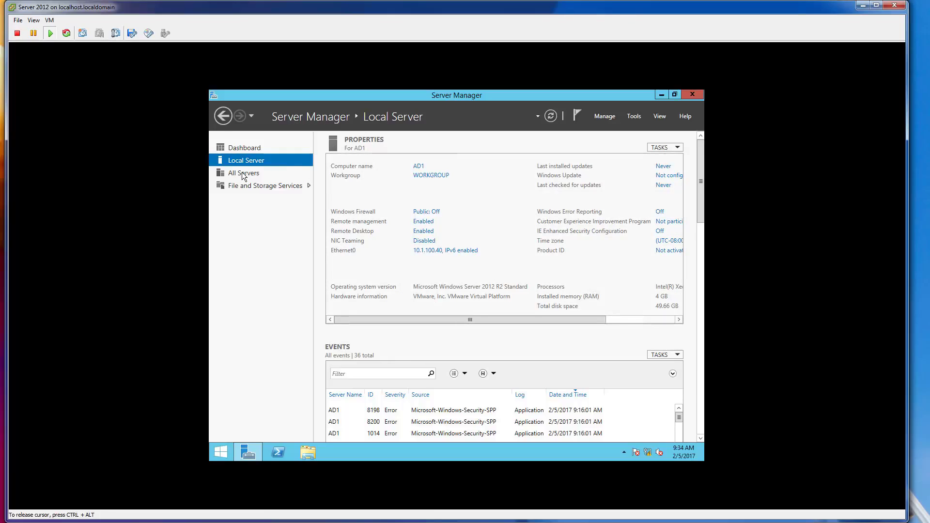
Check AD1's network connection status from the tray, then close the panel.
left_click(641, 317)
left_click(650, 453)
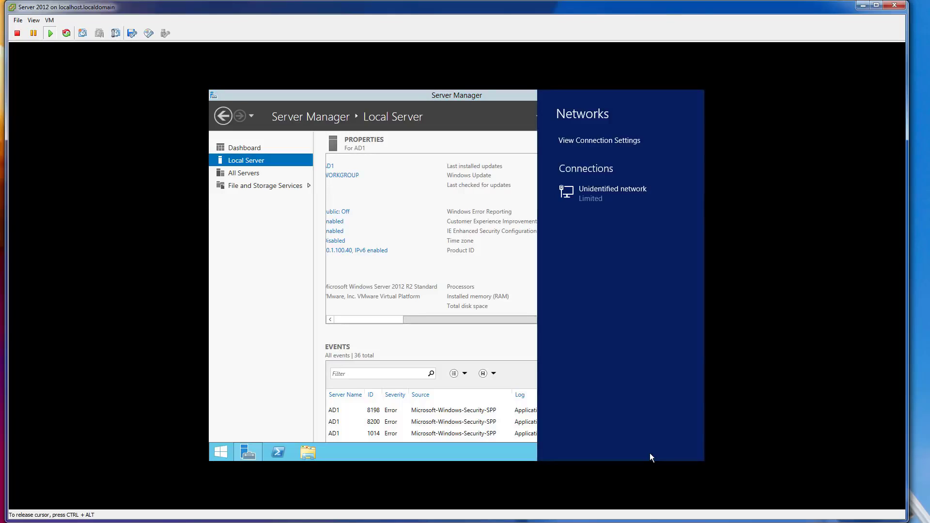
left_click(264, 394)
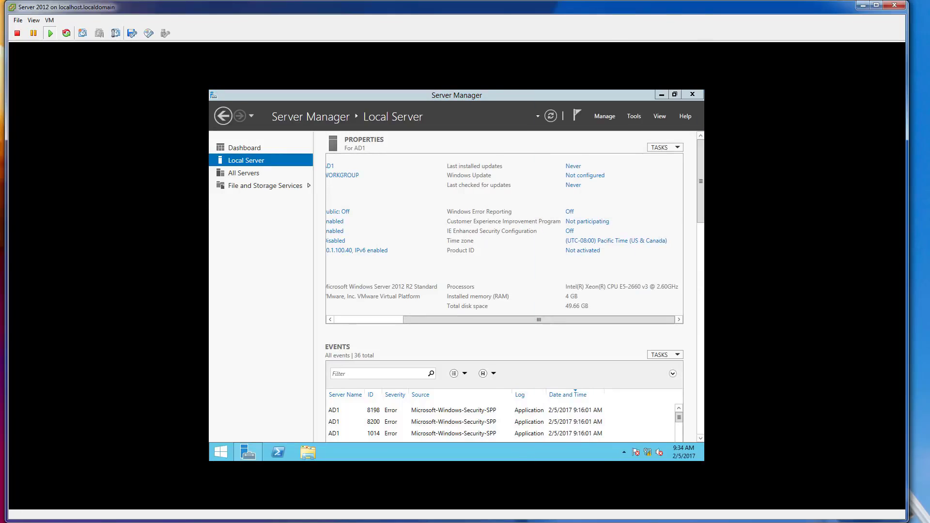
key("alt+Tab")
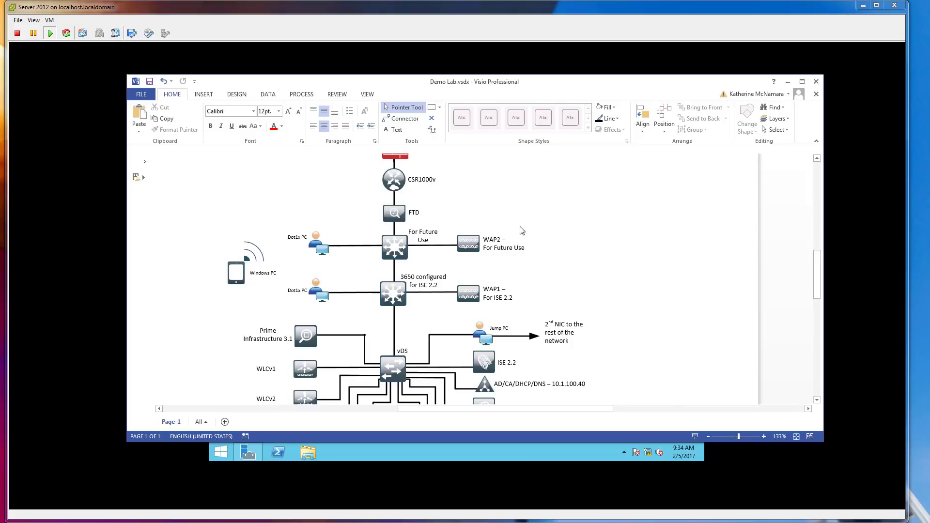
scroll(537, 228, "down", 7)
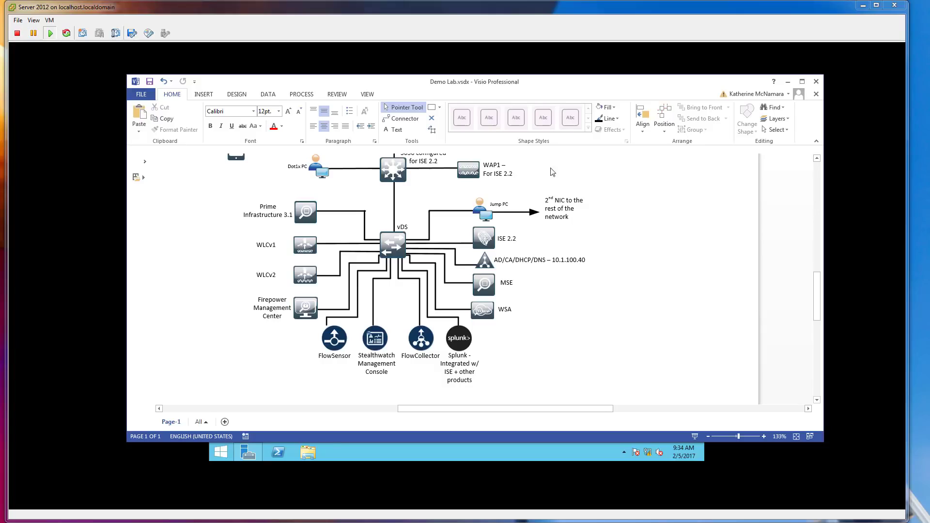
left_click(488, 4)
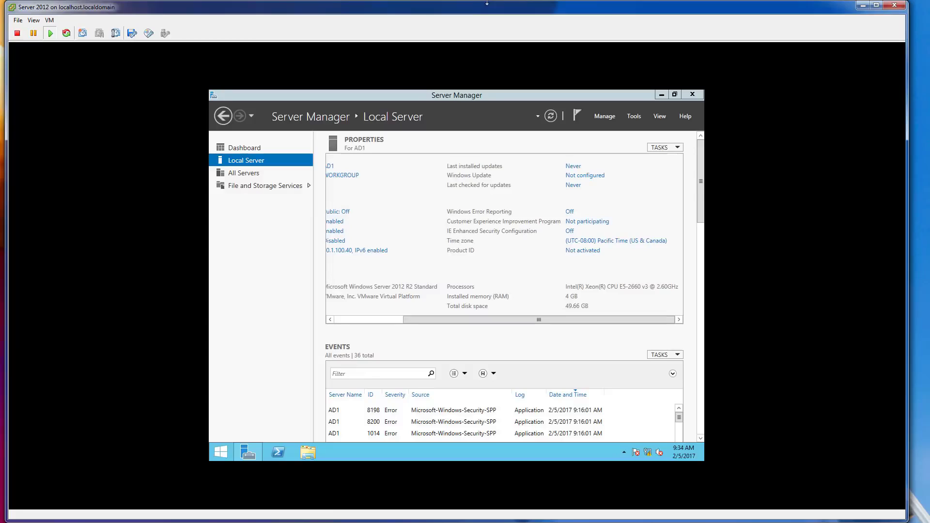
Start a role-based Add Roles and Features wizard from the Dashboard for AD1.
left_click(256, 173)
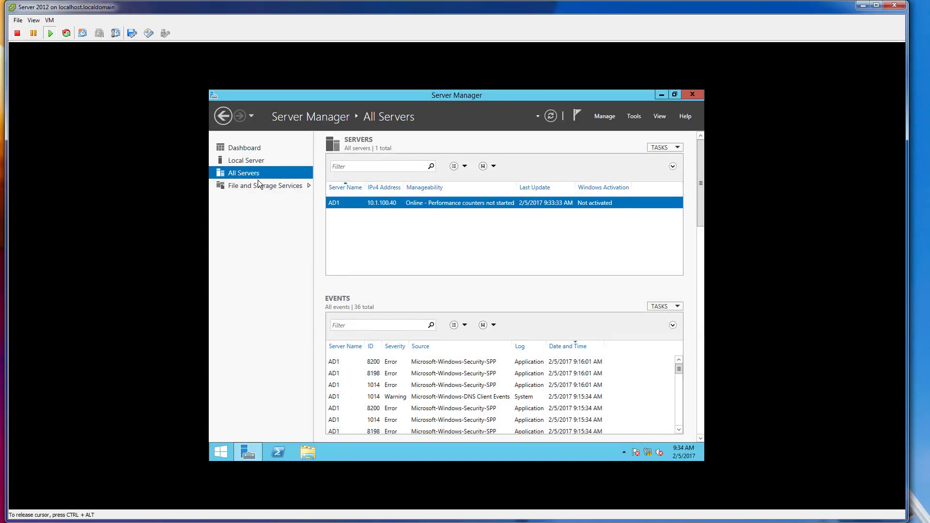
left_click(249, 159)
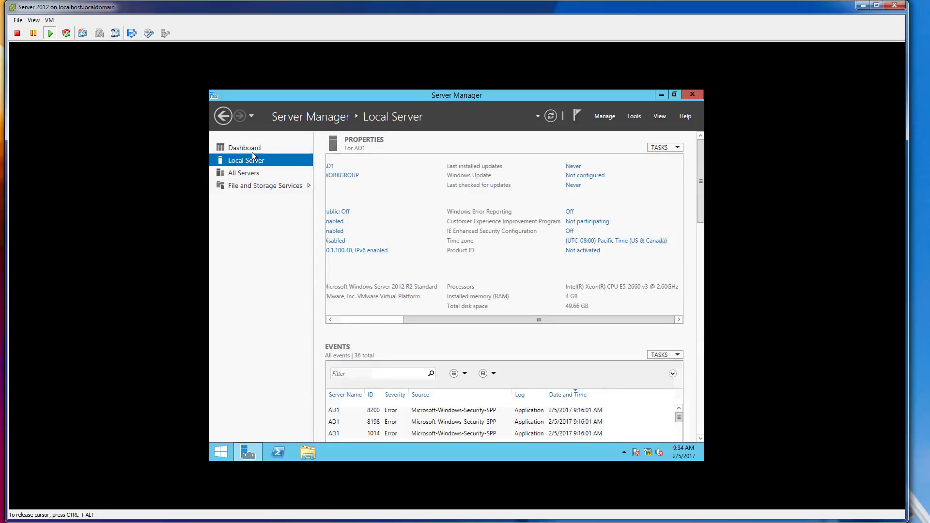
left_click(249, 148)
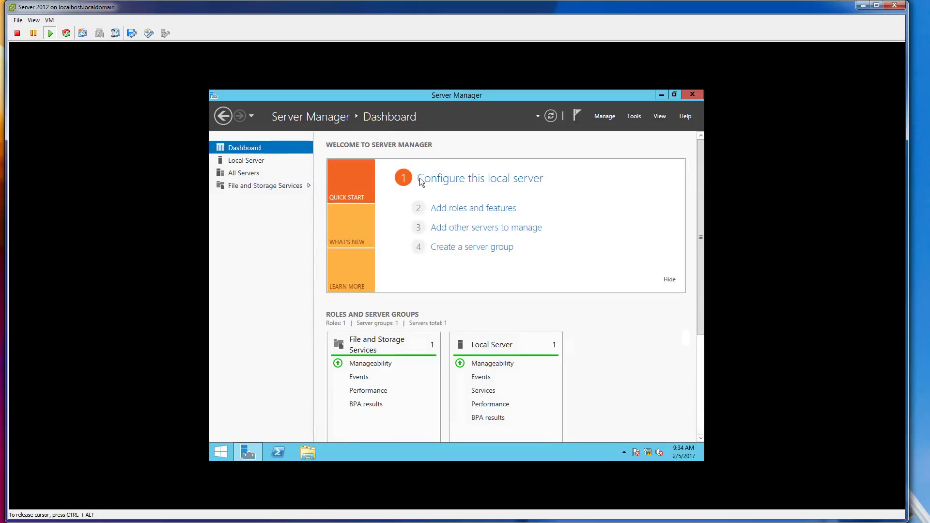
left_click(482, 211)
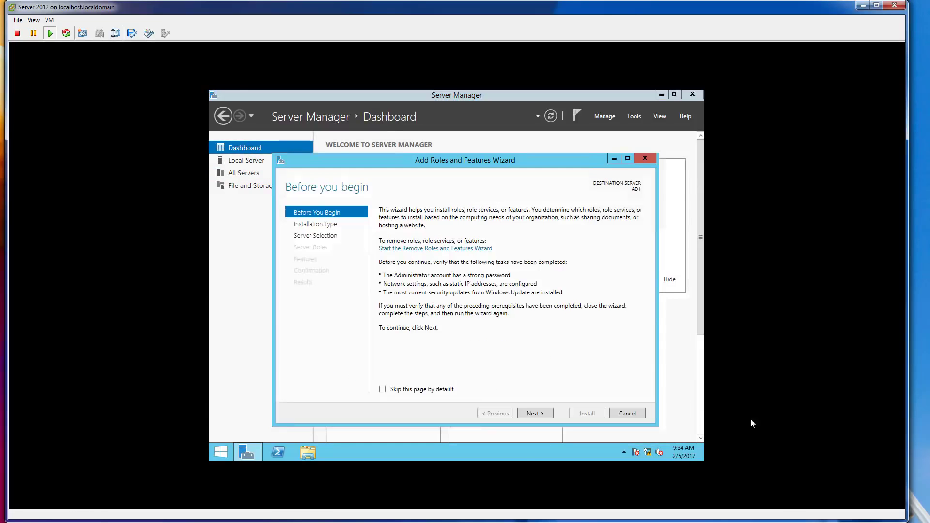
left_click(535, 412)
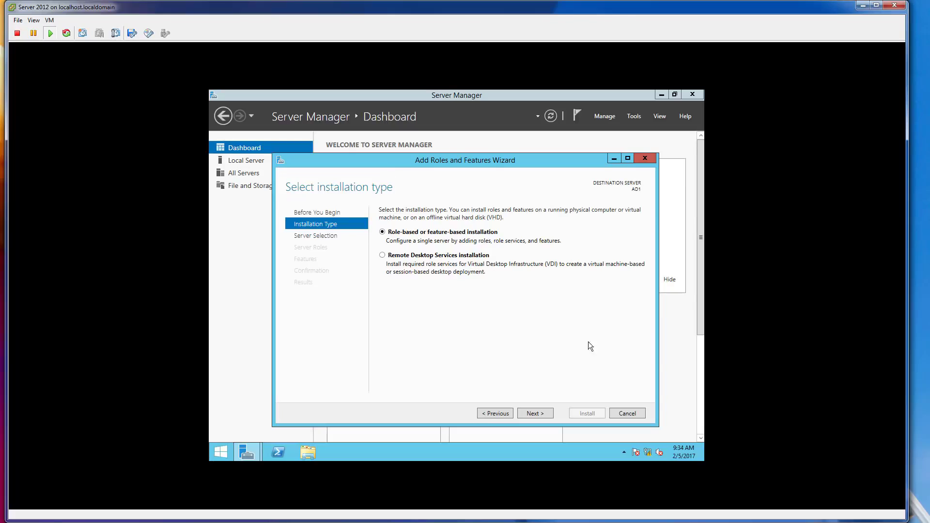
left_click(542, 416)
left_click(539, 414)
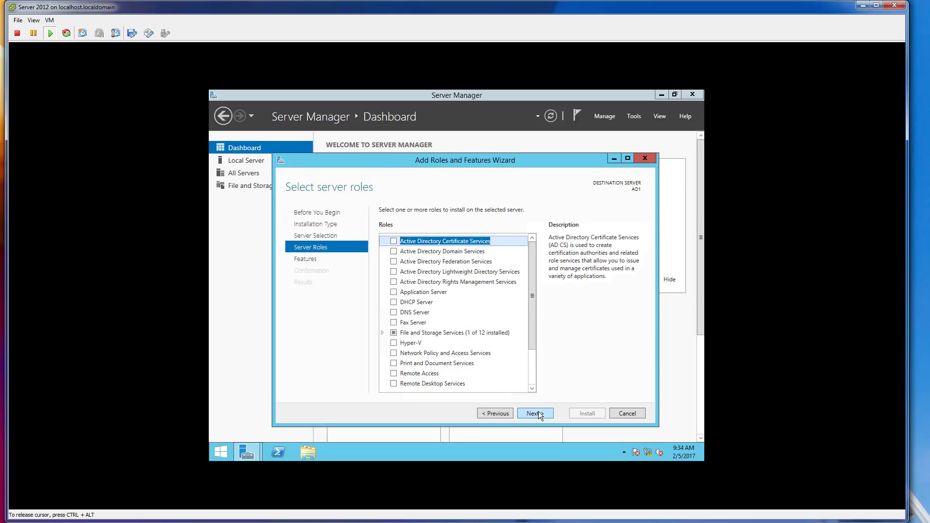
Install Active Directory Domain Services with its management features, allowing automatic restarts.
left_click(394, 251)
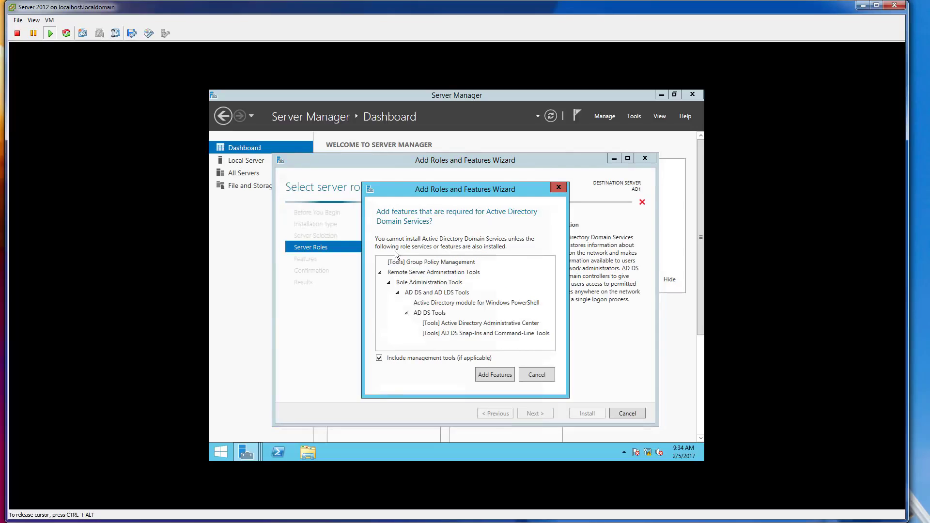
left_click(501, 376)
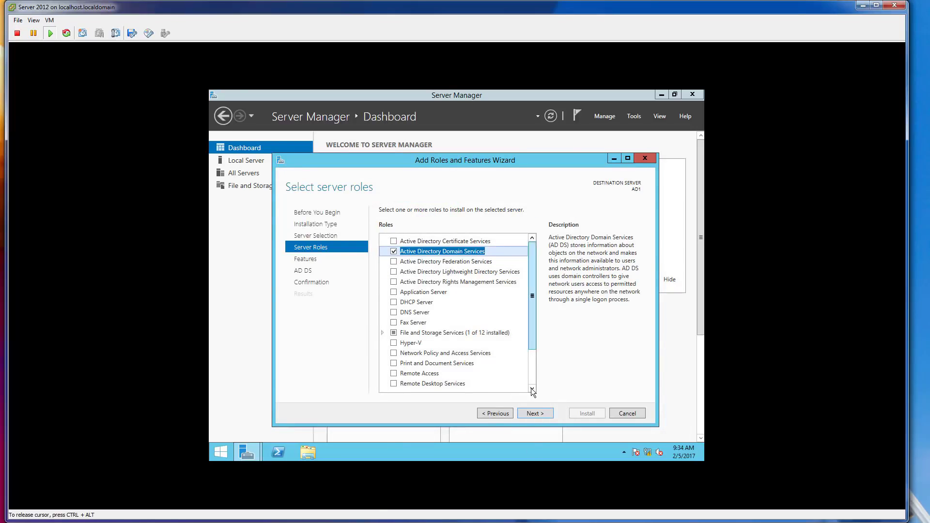
left_click(536, 409)
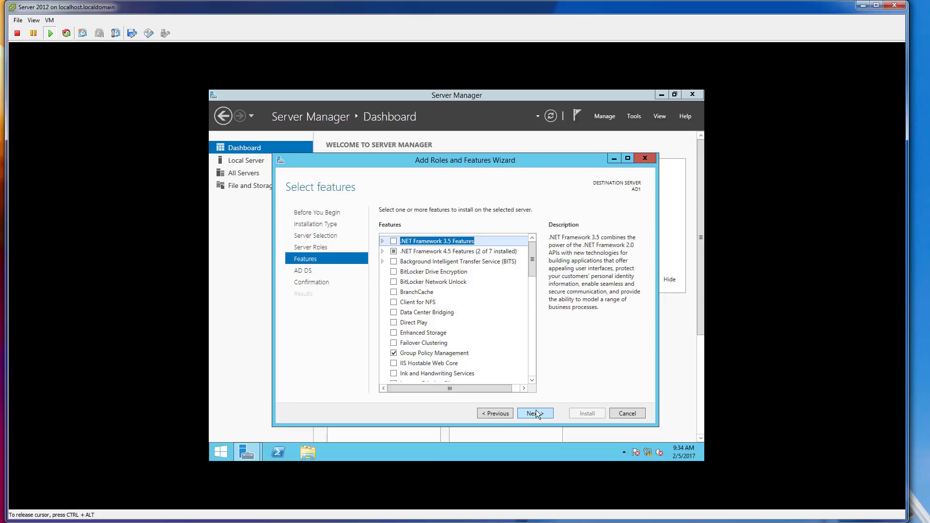
left_click(537, 411)
left_click(537, 412)
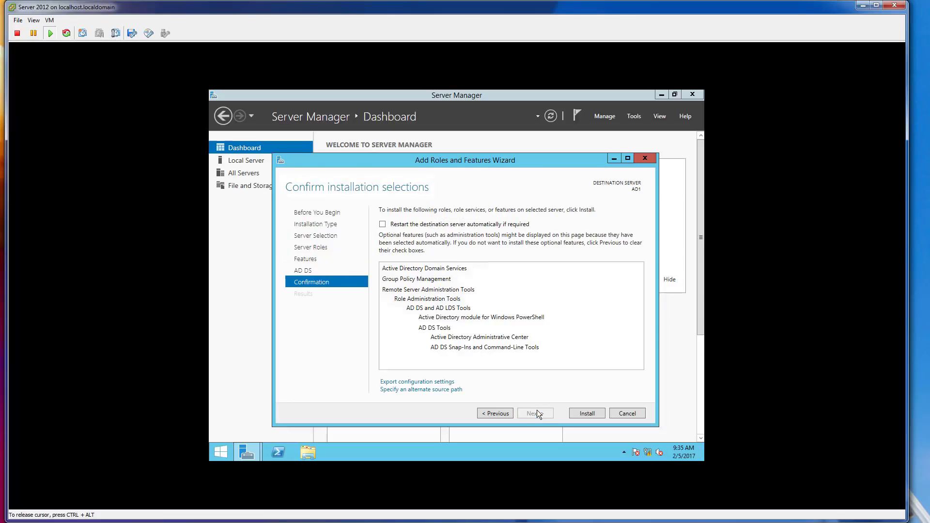
left_click(383, 224)
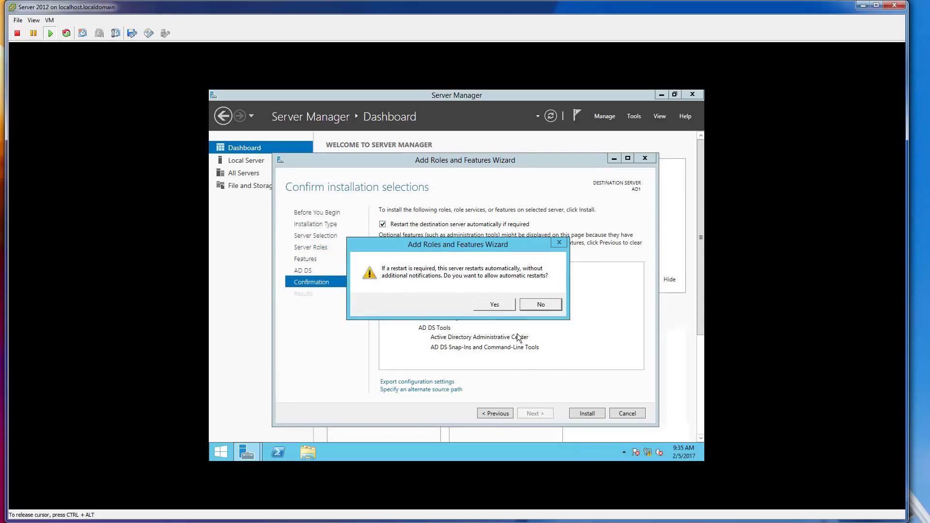
left_click(497, 305)
left_click(585, 412)
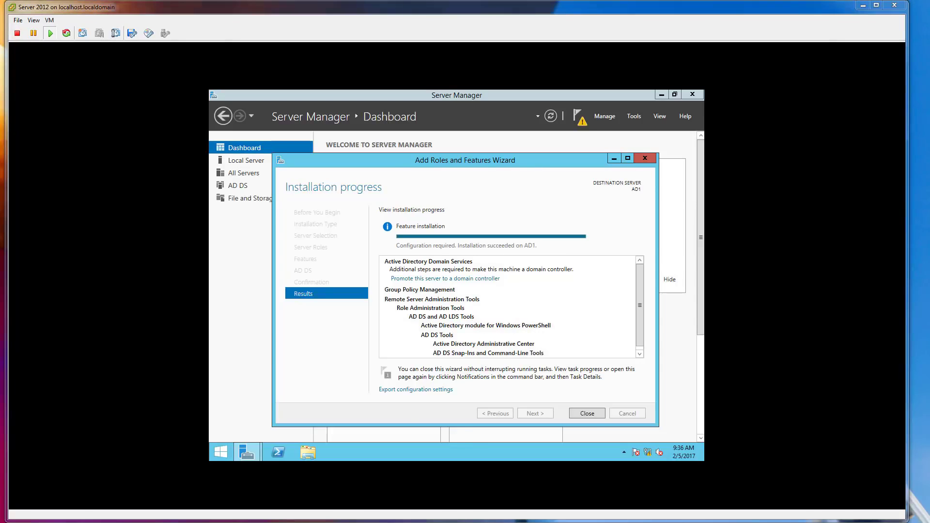
left_click(587, 413)
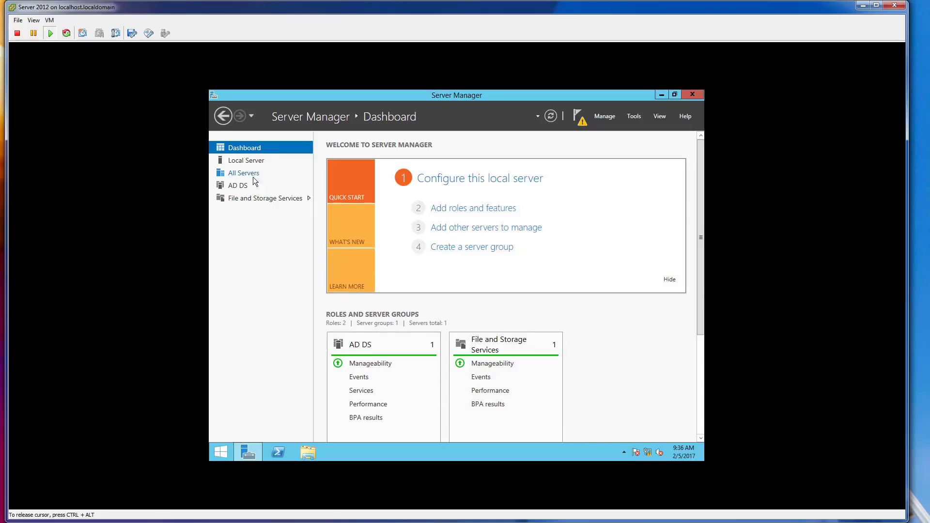
Launch 'Promote this server to a domain controller' from the AD DS notification.
left_click(246, 186)
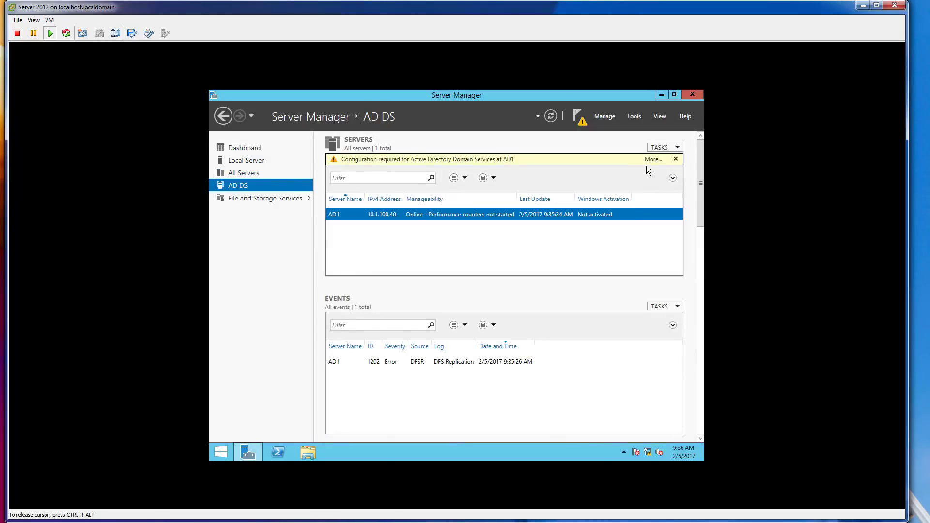
left_click(653, 159)
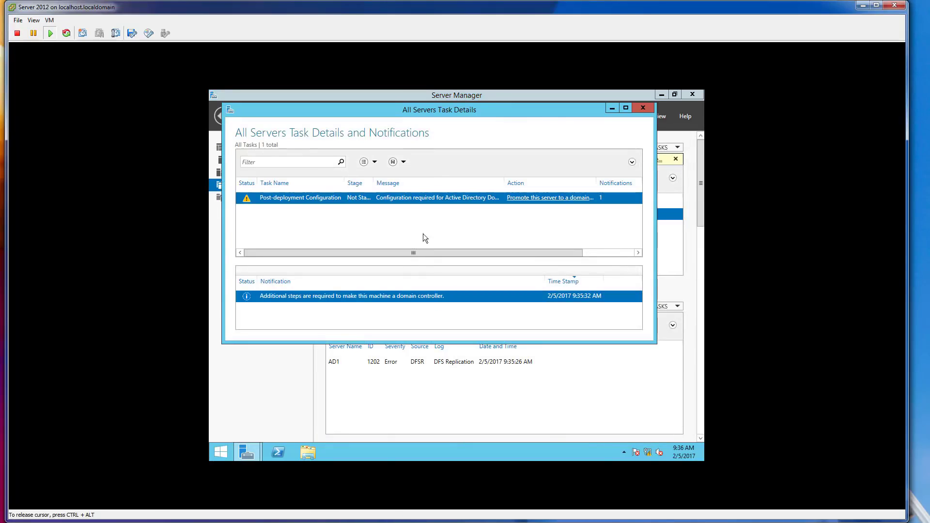
left_click(560, 198)
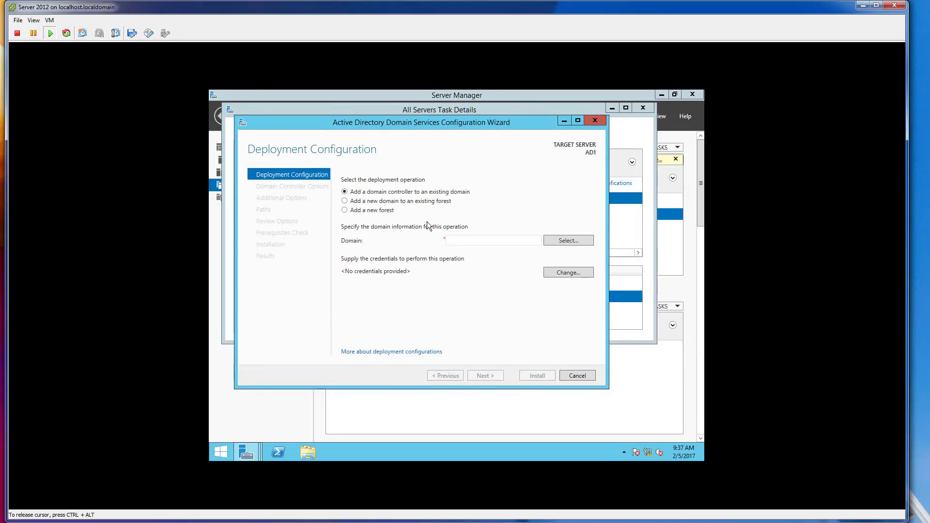
Create a new forest with root domain securitydemo.net and enter the DSRM password.
left_click(370, 210)
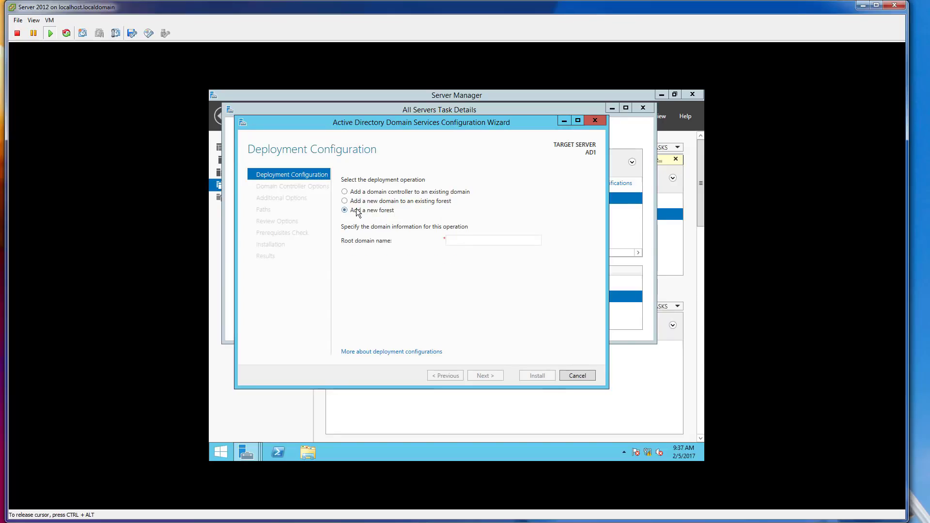
left_click(481, 238)
type("securityd")
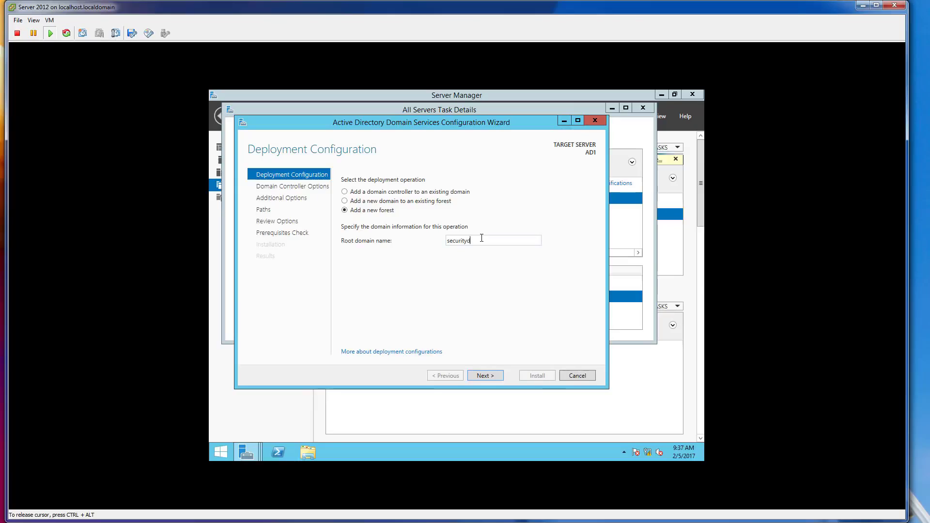
type("emo.net")
left_click(496, 376)
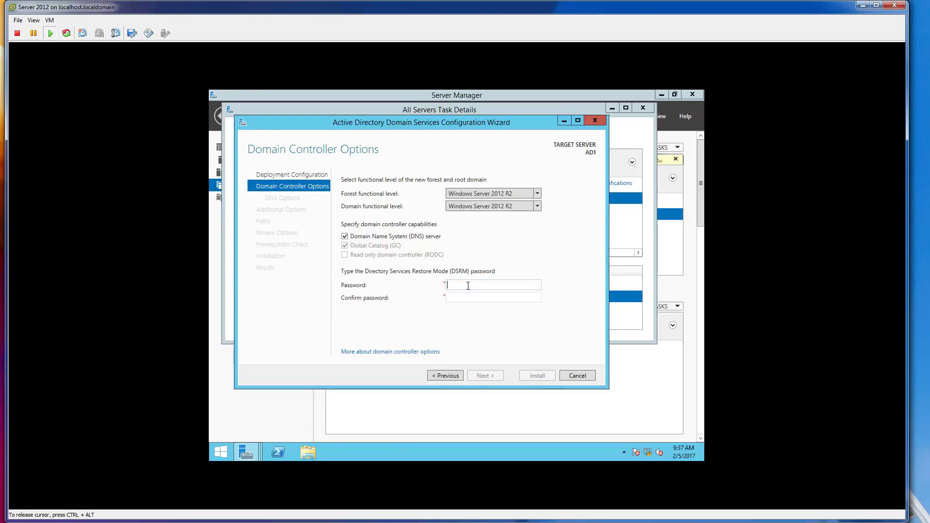
type("Pa$$w0rd123")
key("Tab")
type("Pa$$w0rd123")
Accept no DNS delegation, NetBIOS name SECURITYDEMO and default NTDS/SYSVOL paths.
left_click(495, 374)
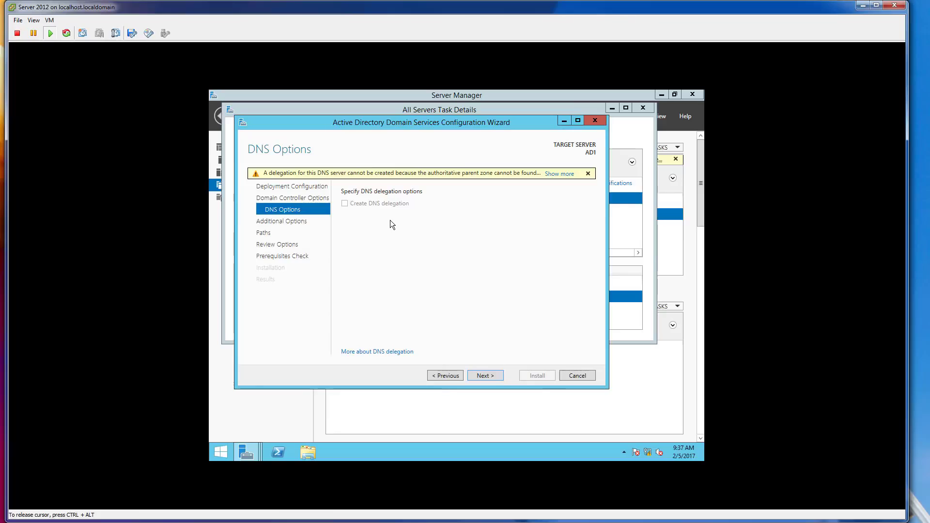
left_click(485, 374)
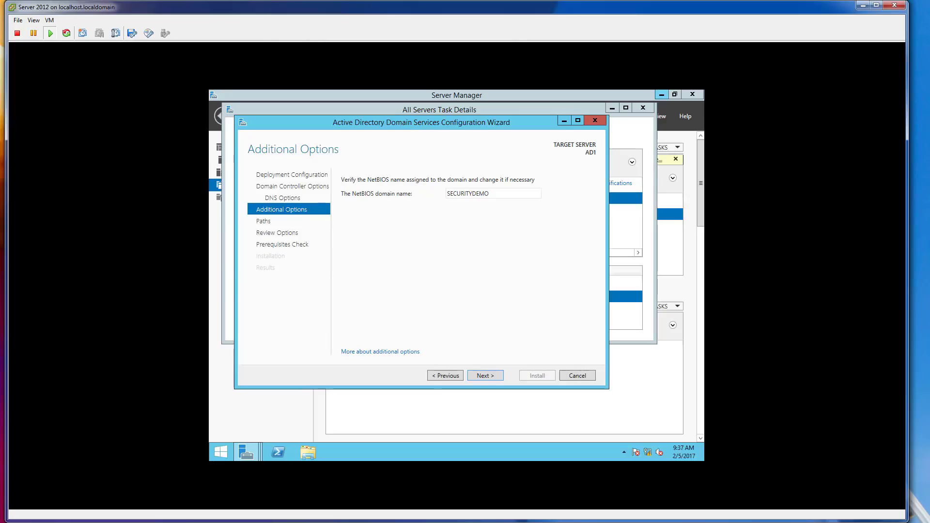
left_click(492, 374)
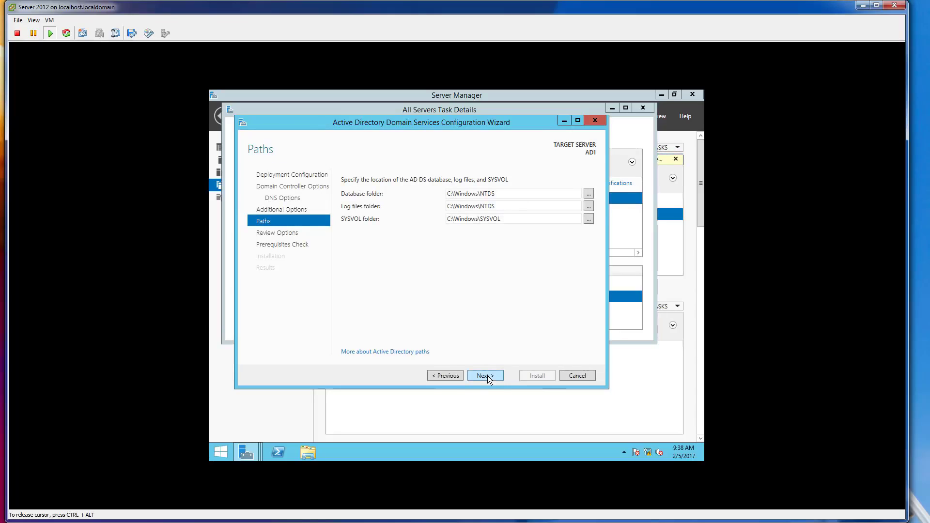
left_click(485, 376)
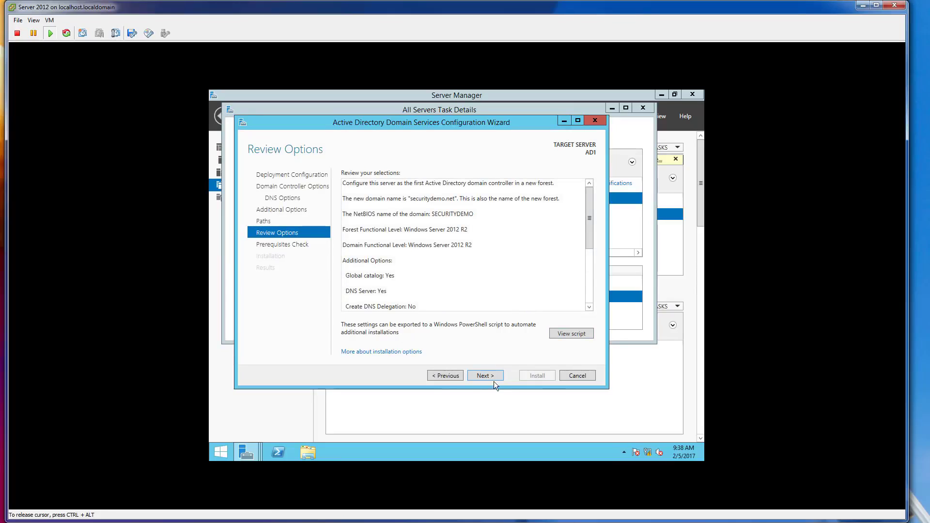
left_click(487, 376)
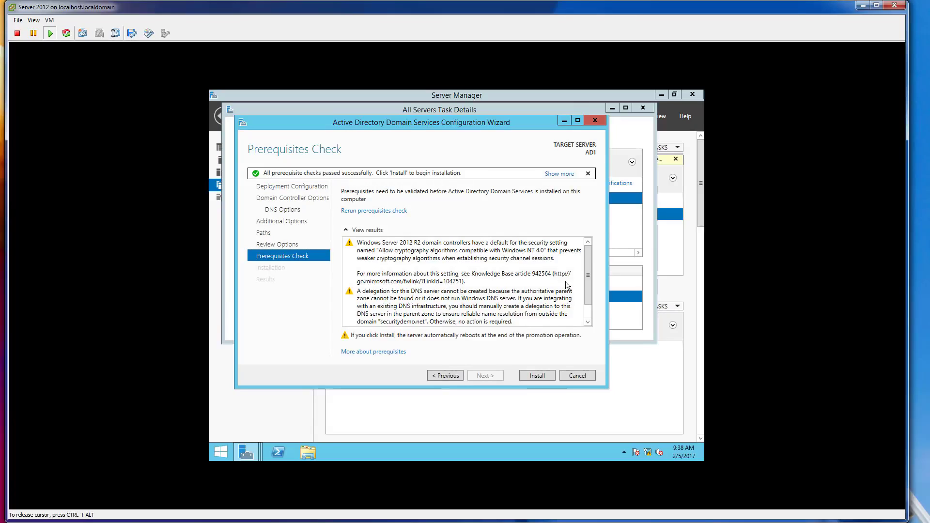
Run the AD DS installation to promote AD1, then dismiss the sign-out notice.
left_click_drag(588, 274, 585, 311)
scroll(572, 255, "up", 3)
left_click(537, 374)
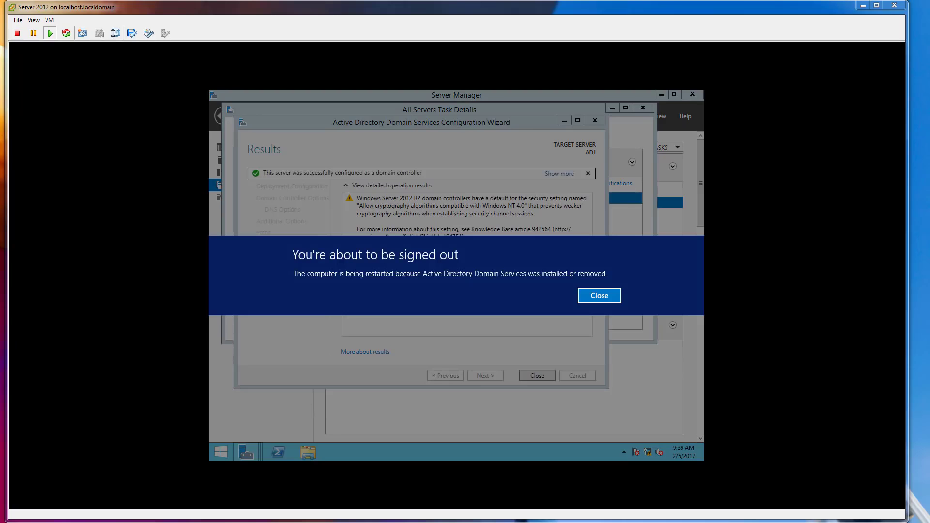
left_click(436, 259)
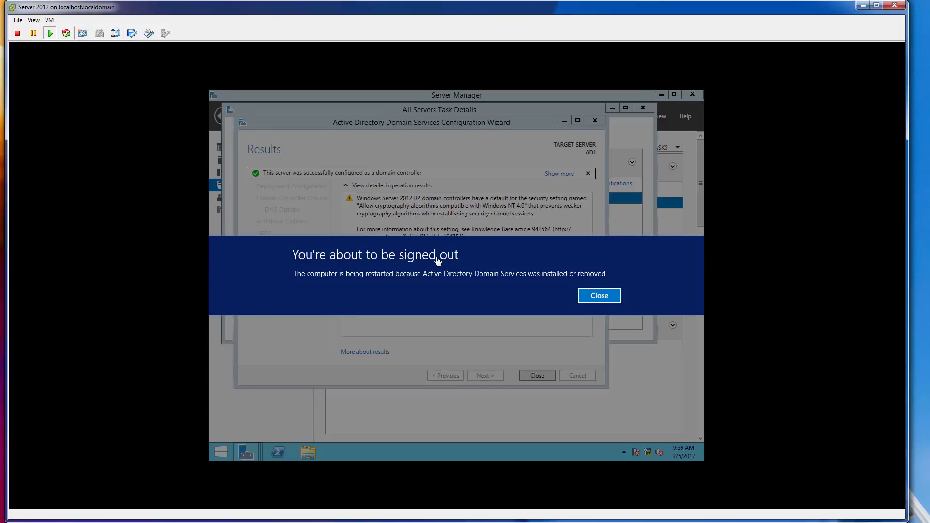
left_click(586, 296)
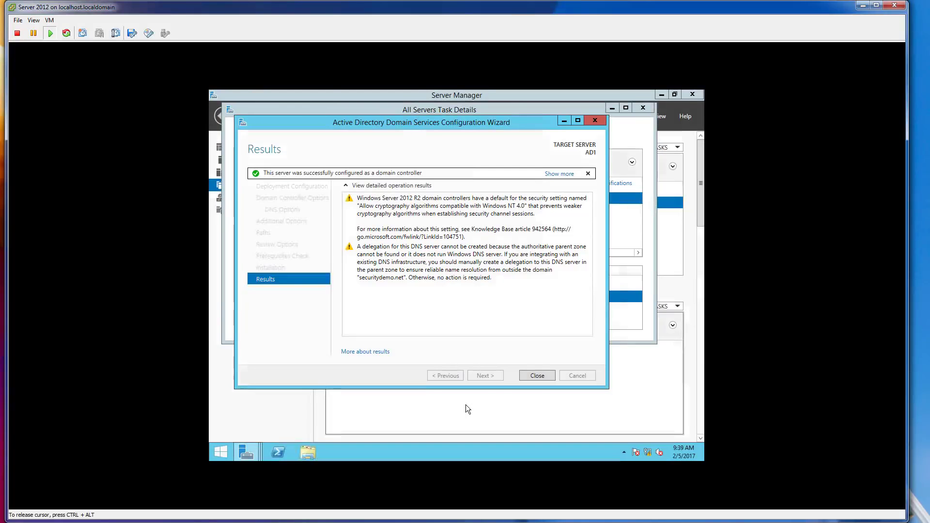
Close the AD DS wizard and switch to the Jump-PC virtual machine's console.
left_click(529, 376)
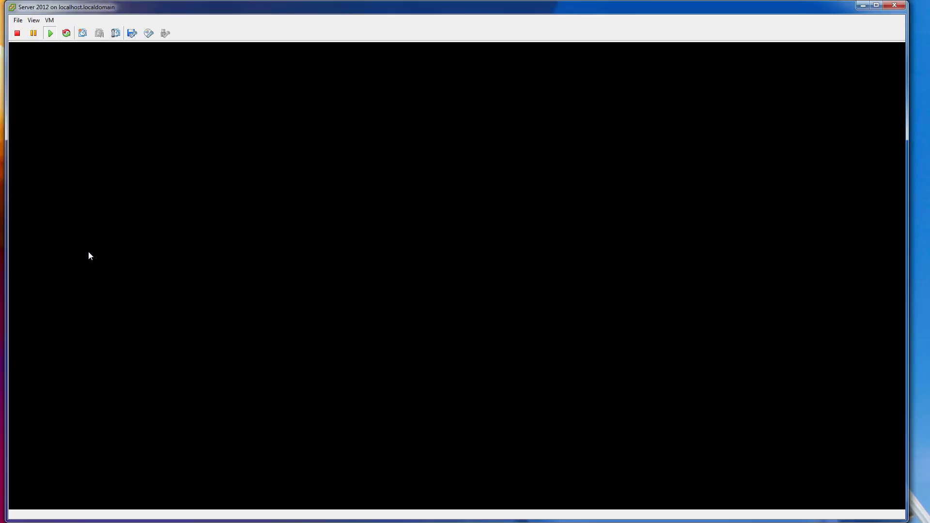
double_click(536, 6)
left_click(235, 219)
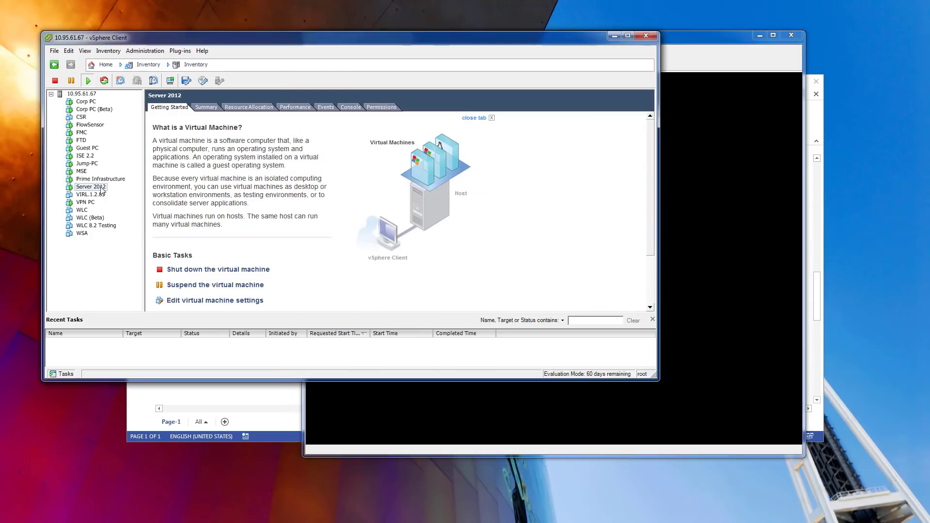
left_click(92, 163)
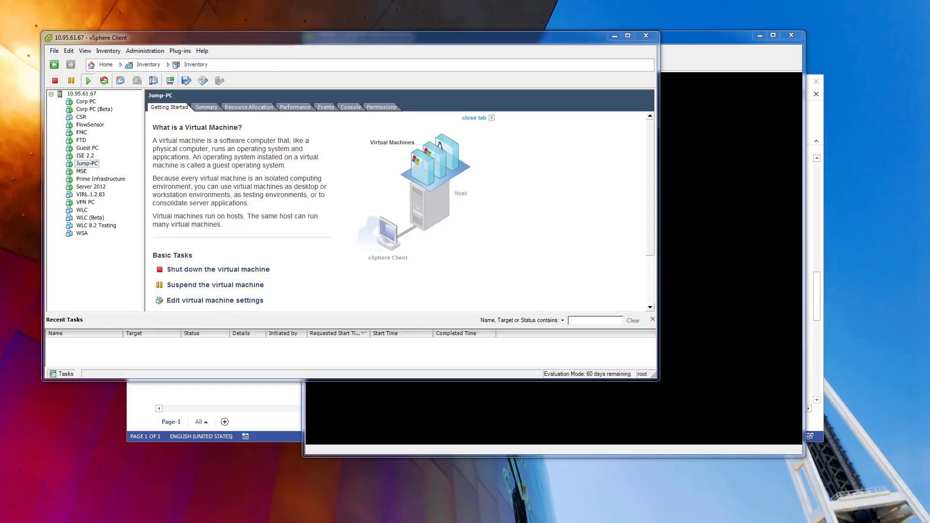
left_click_drag(195, 58, 219, 26)
left_click(235, 407)
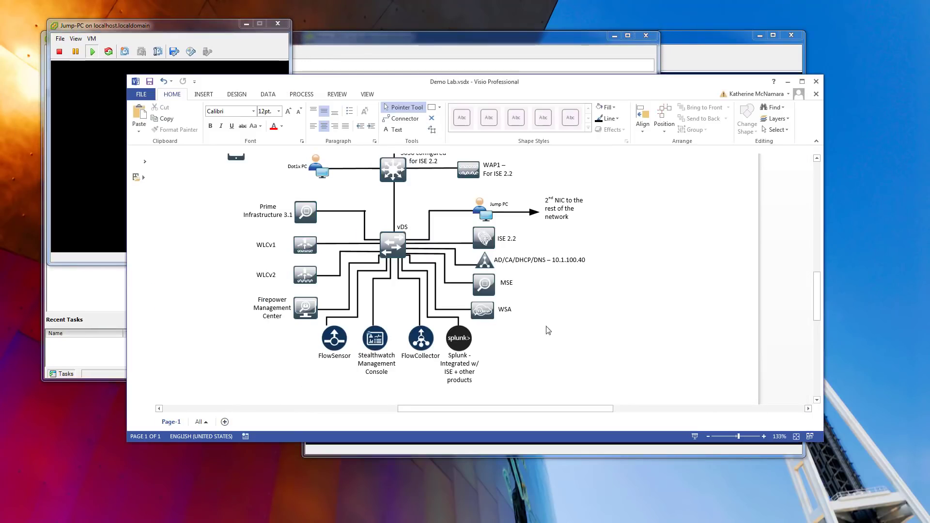
Scroll up through the Visio Demo Lab diagram, then bring the Jump-PC console forward.
scroll(572, 238, "up", 1)
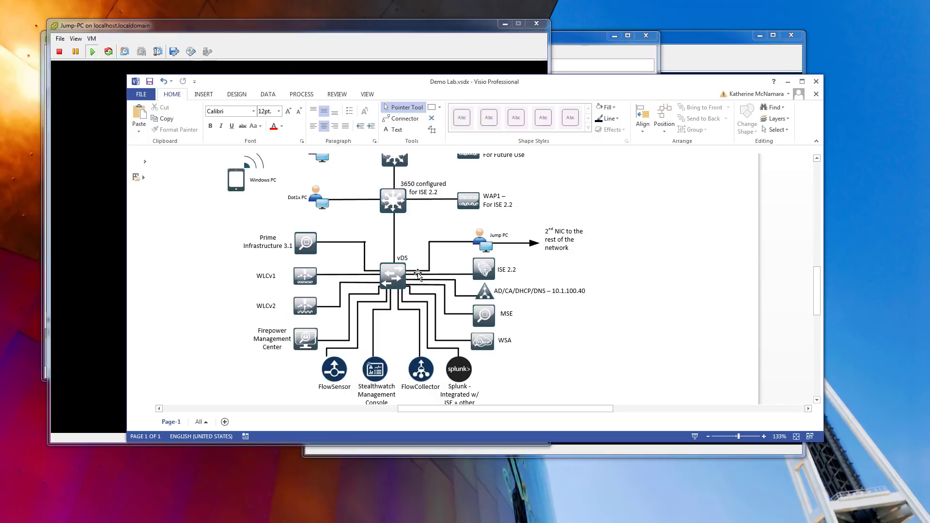
scroll(418, 275, "up", 2)
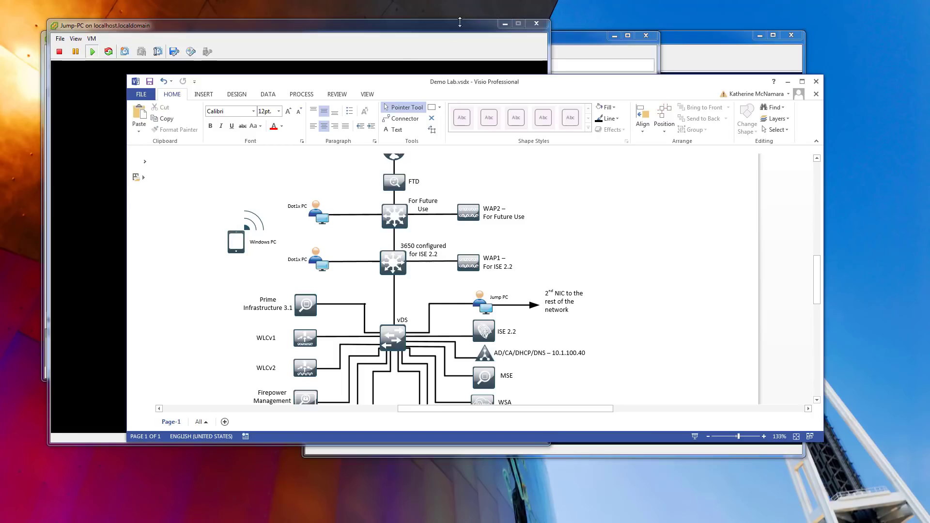
left_click(391, 46)
Confirm the automatic VMware Tools upgrade on the Jump-PC virtual machine.
left_click(697, 49)
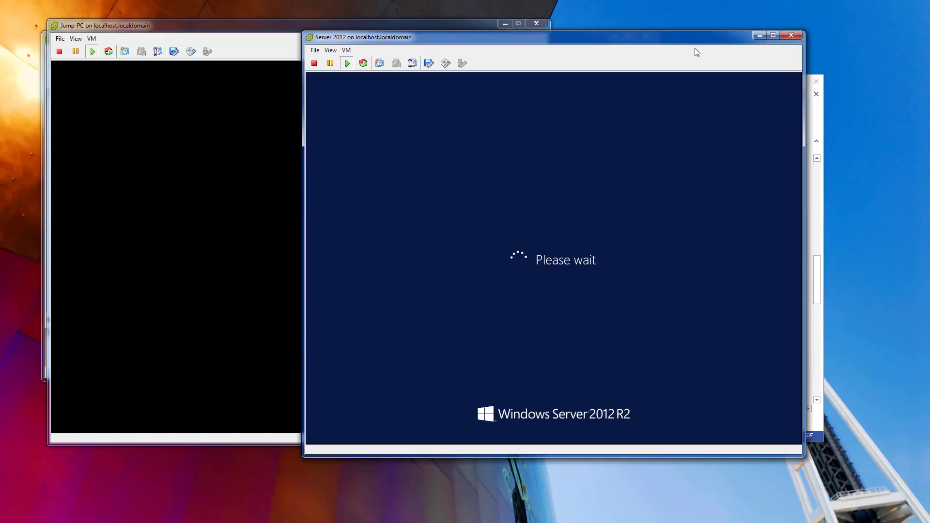
left_click(208, 51)
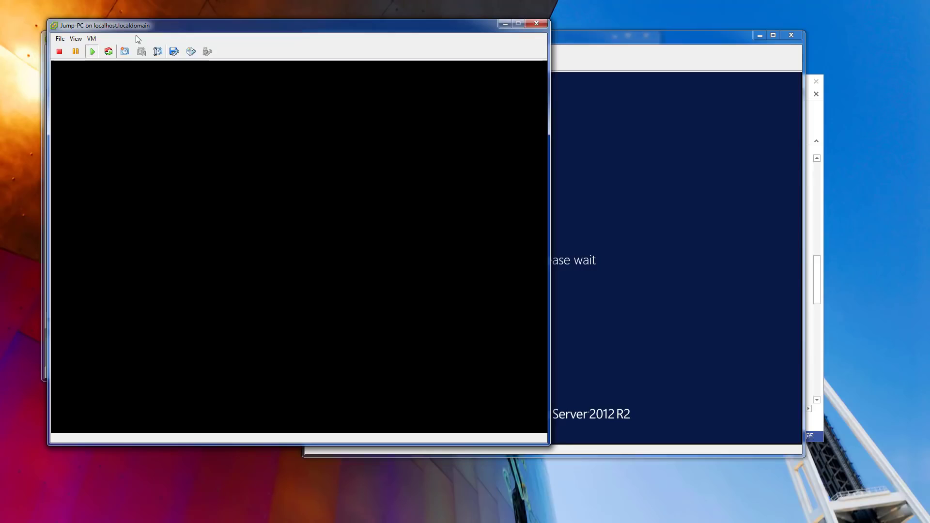
left_click(92, 38)
mouse_move(107, 60)
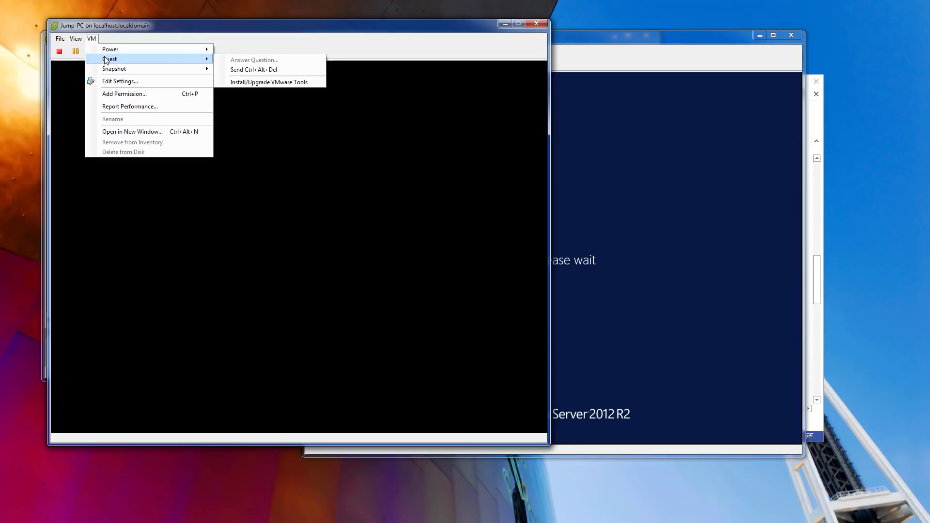
left_click(303, 71)
left_click(333, 288)
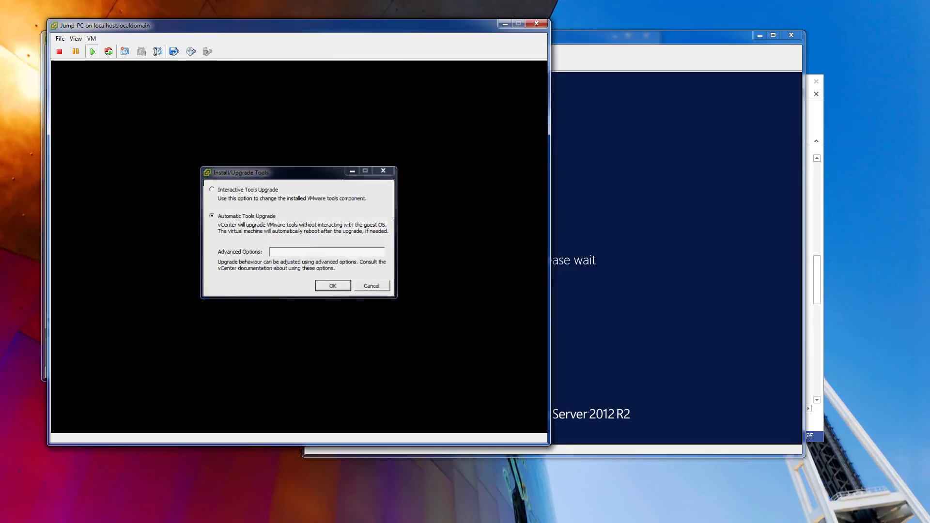
Send Ctrl+Alt+Del to Jump-PC and sign in with the administrator password.
key("ctrl+alt")
left_click(91, 39)
mouse_move(110, 59)
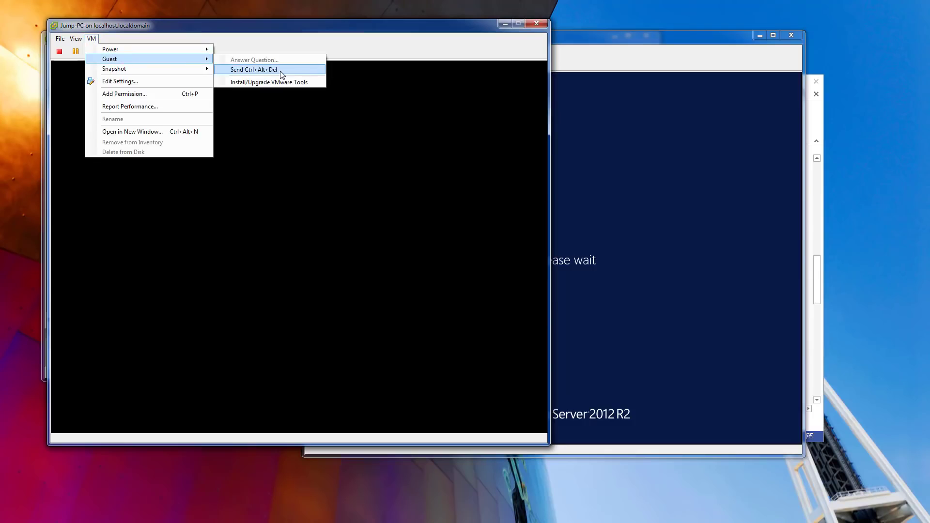
left_click(254, 69)
left_click_drag(282, 26, 260, 7)
left_click(295, 168)
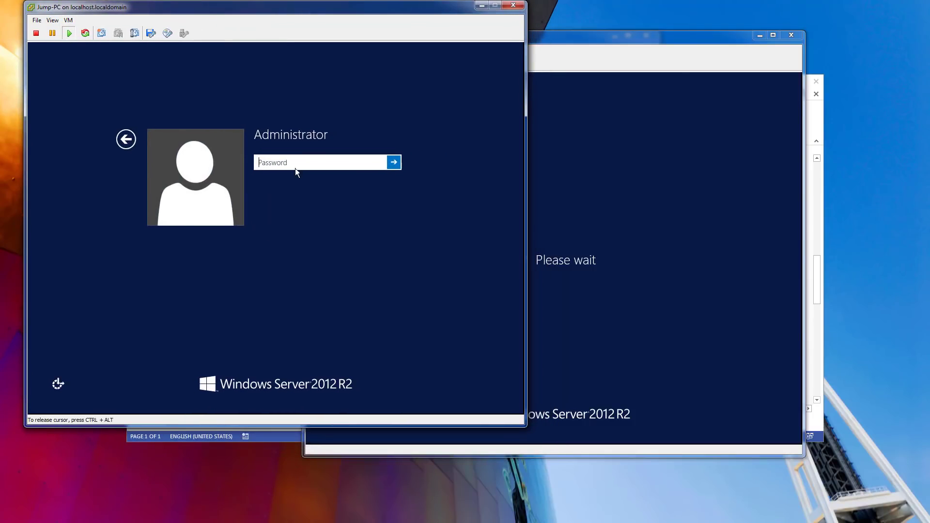
type("********")
key("Return")
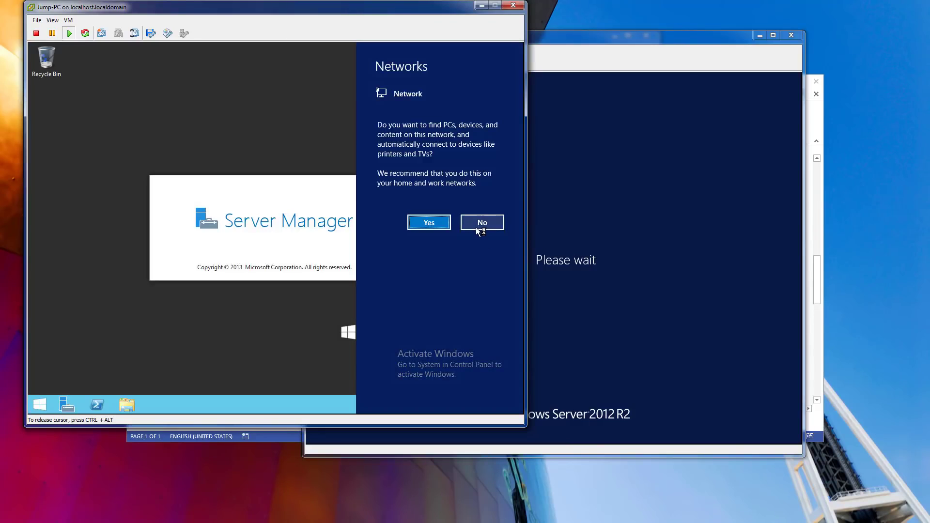
Decline network discovery and turn IE Enhanced Security off for administrators and users.
left_click(480, 227)
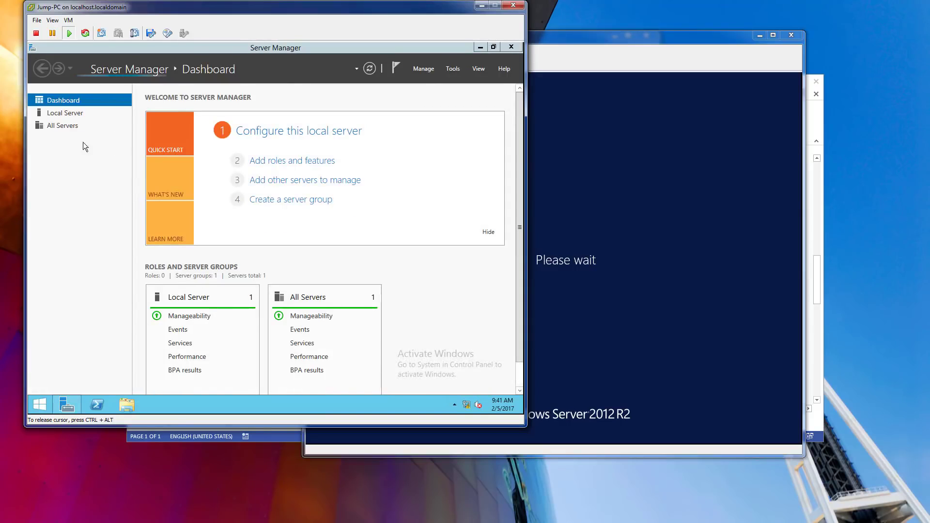
left_click(76, 114)
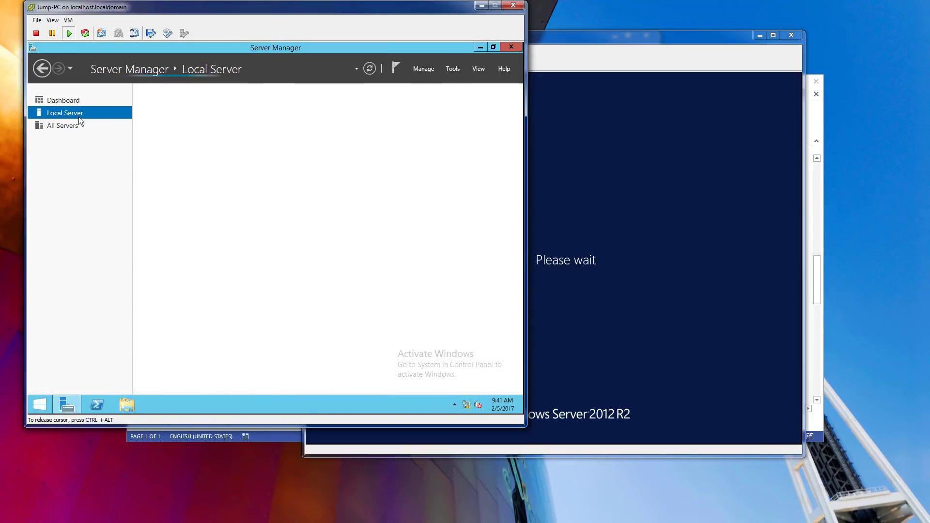
left_click(480, 184)
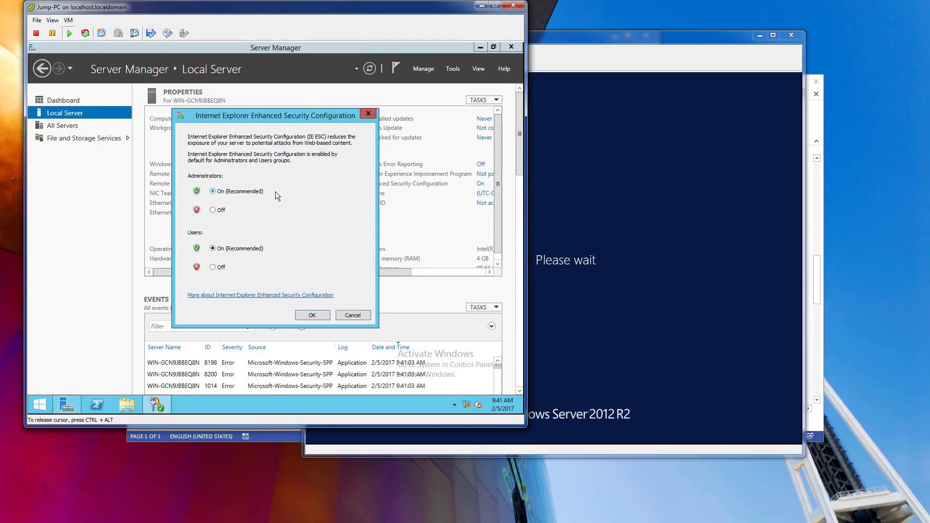
left_click(213, 209)
left_click(213, 267)
left_click(325, 316)
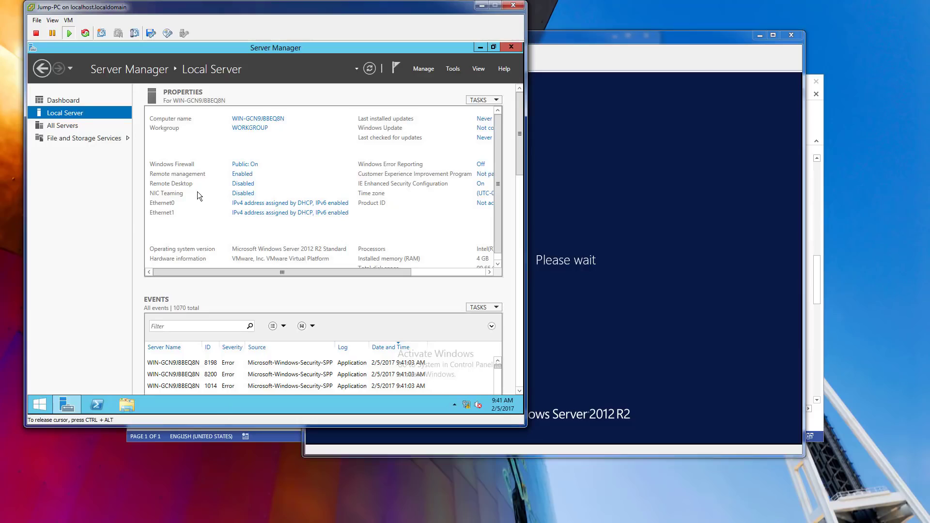
Allow Remote Desktop connections to Jump-PC and save the System Properties.
left_click(242, 185)
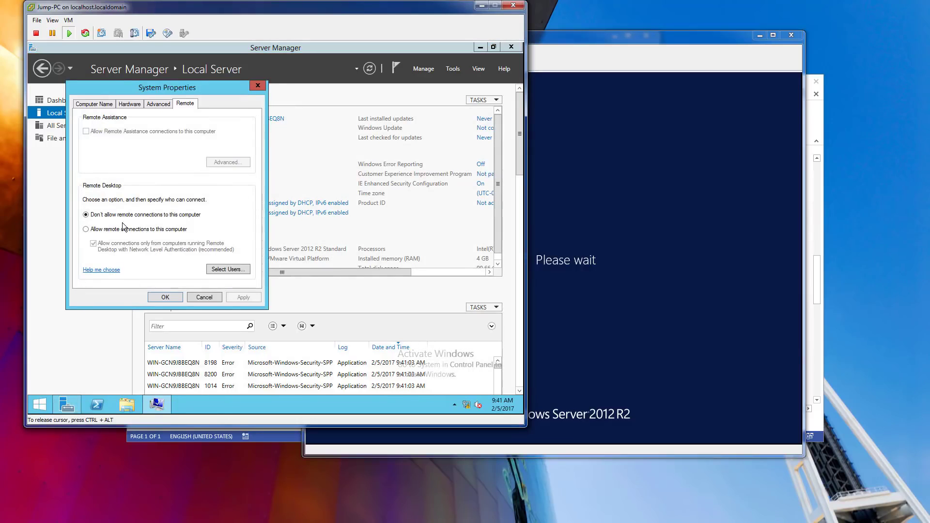
left_click(124, 229)
left_click(168, 195)
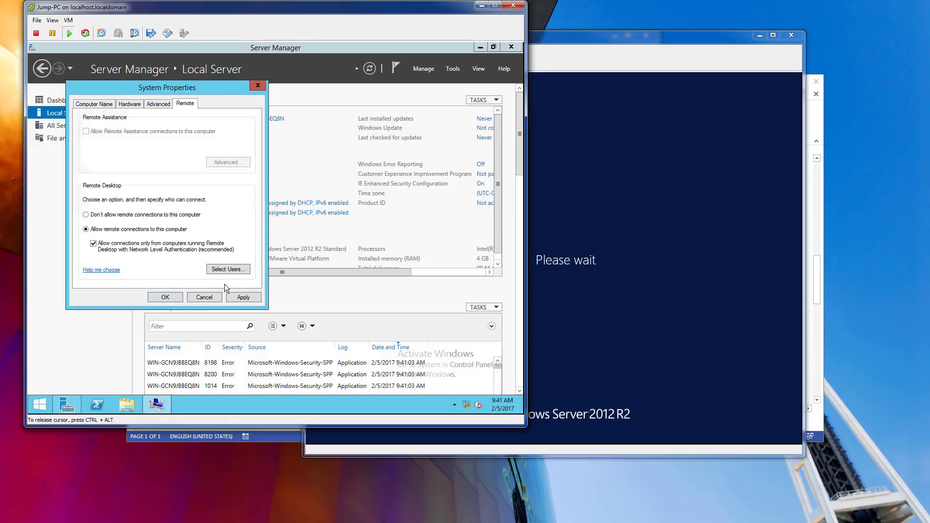
left_click(167, 296)
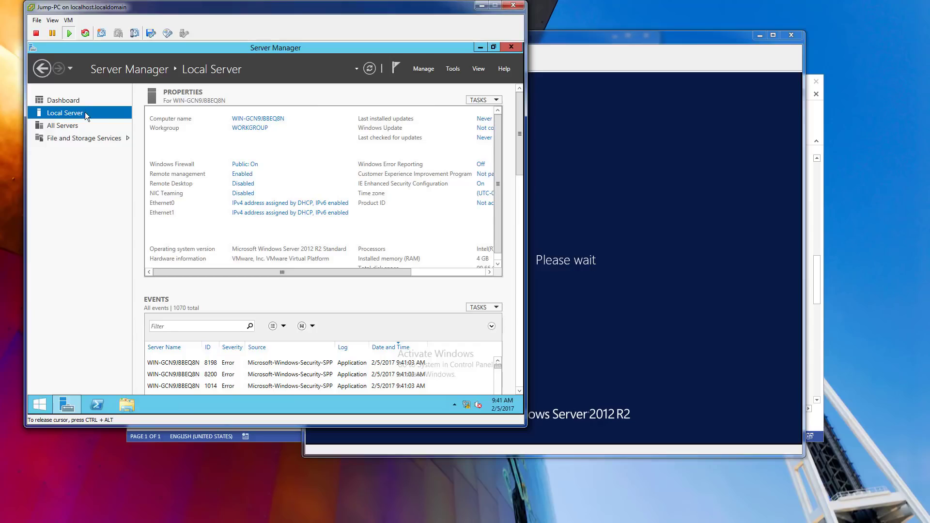
Show Jump-PC's network adapters through the Network and Sharing Center.
right_click(466, 405)
left_click(457, 398)
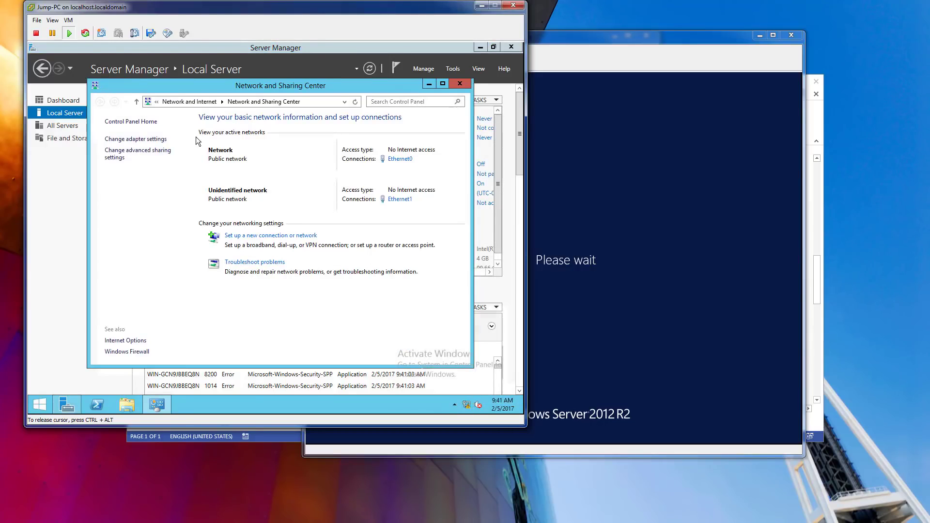
left_click(136, 139)
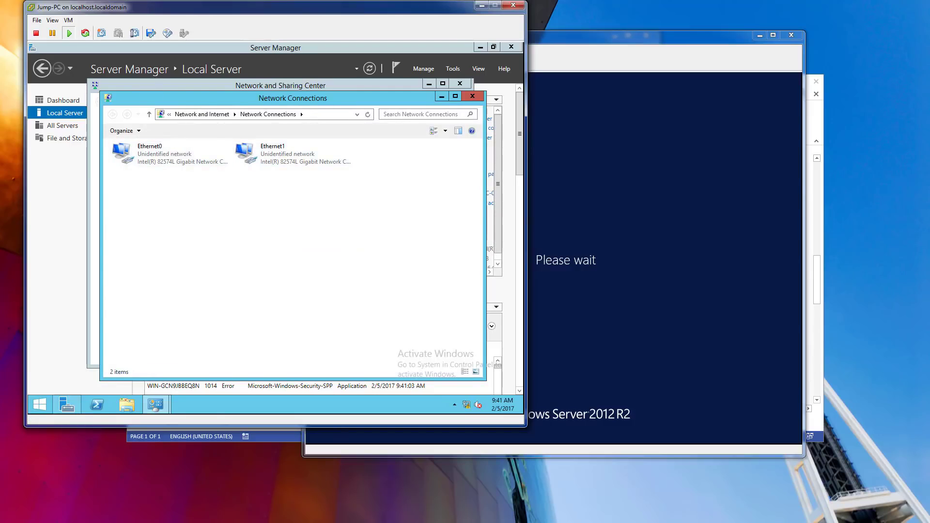
Review Jump-PC's VM network adapter settings, cancel unchanged, and return to its console.
key("alt+Tab")
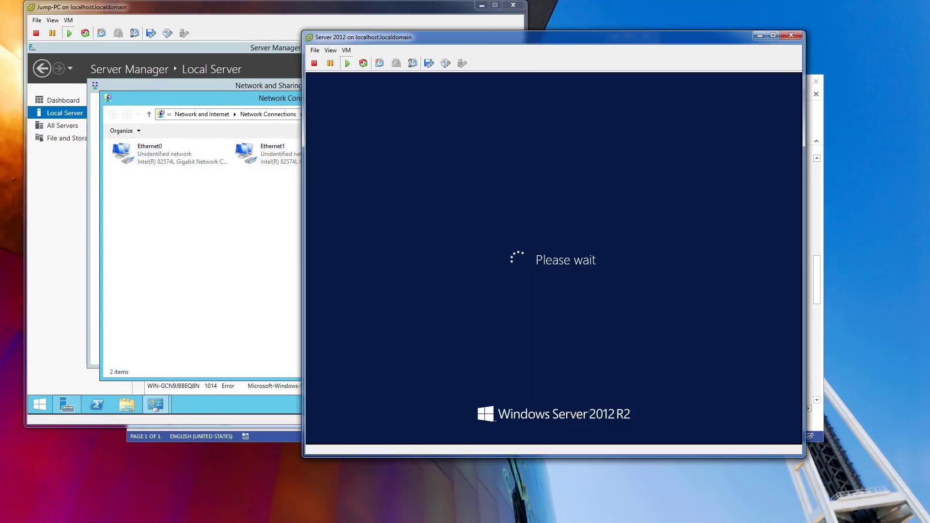
key("alt+Tab")
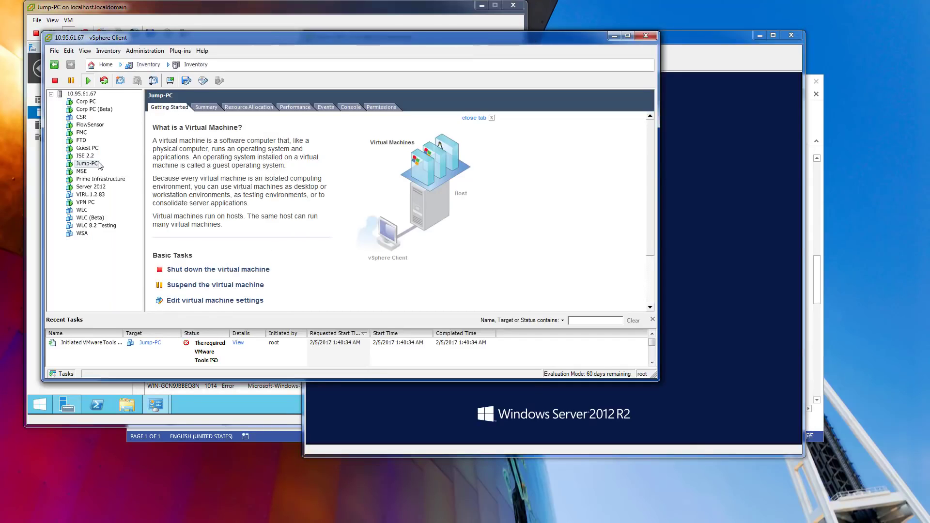
right_click(97, 164)
left_click(128, 208)
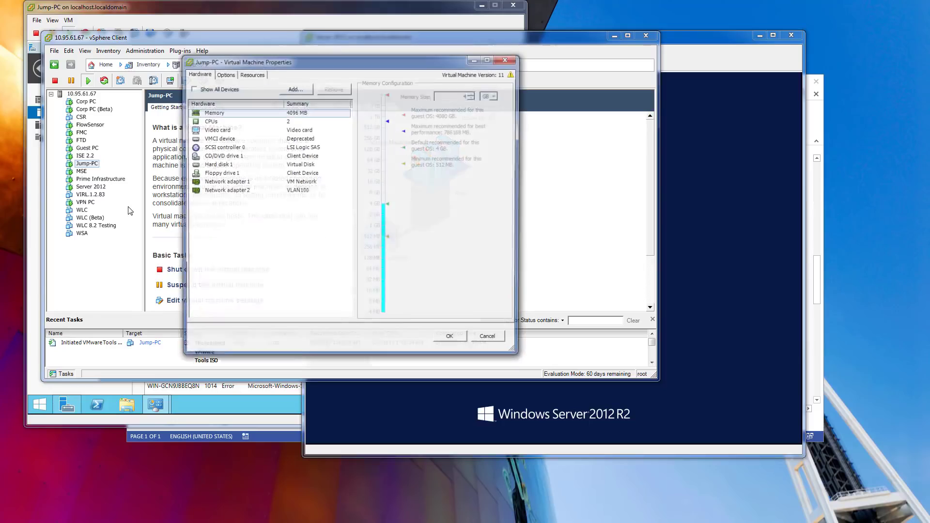
left_click(285, 183)
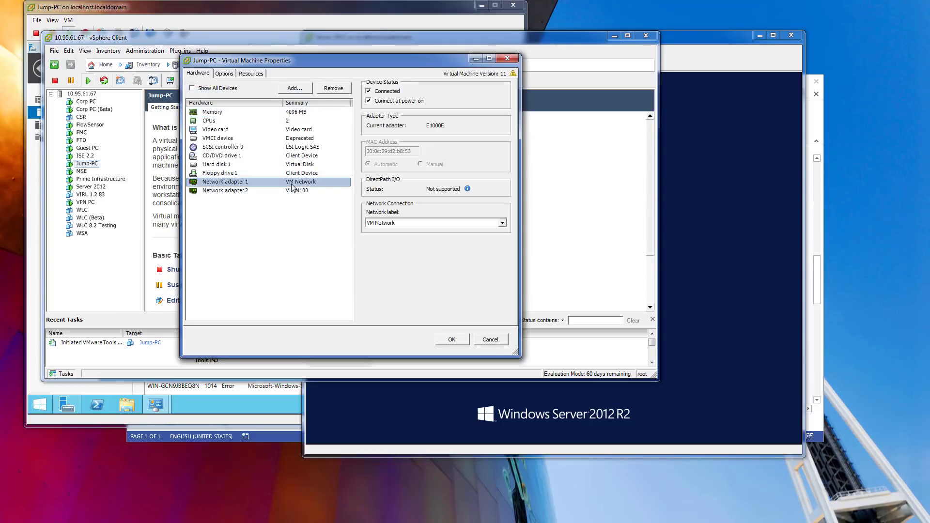
left_click(495, 341)
left_click(223, 408)
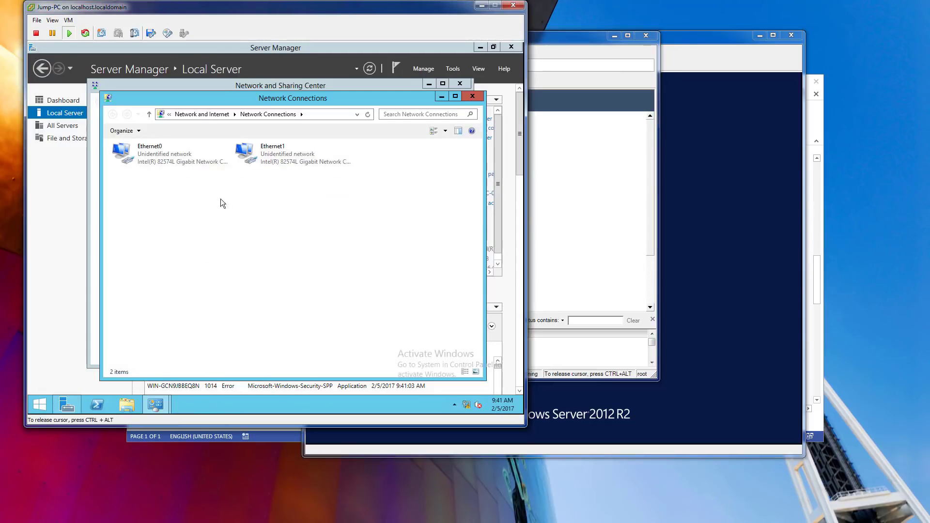
Open Ethernet1's IPv4 properties and switch to a manually assigned IP address.
right_click(173, 153)
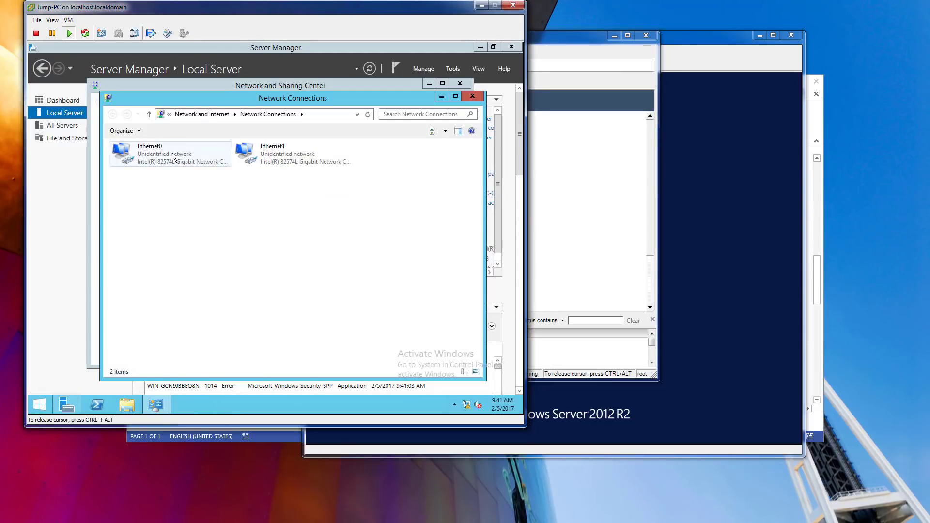
right_click(288, 162)
left_click(321, 248)
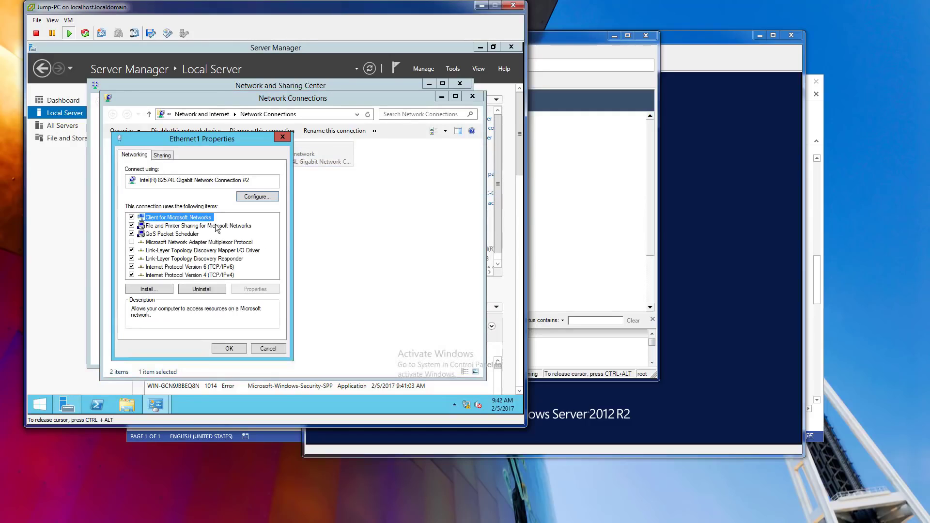
left_click(214, 275)
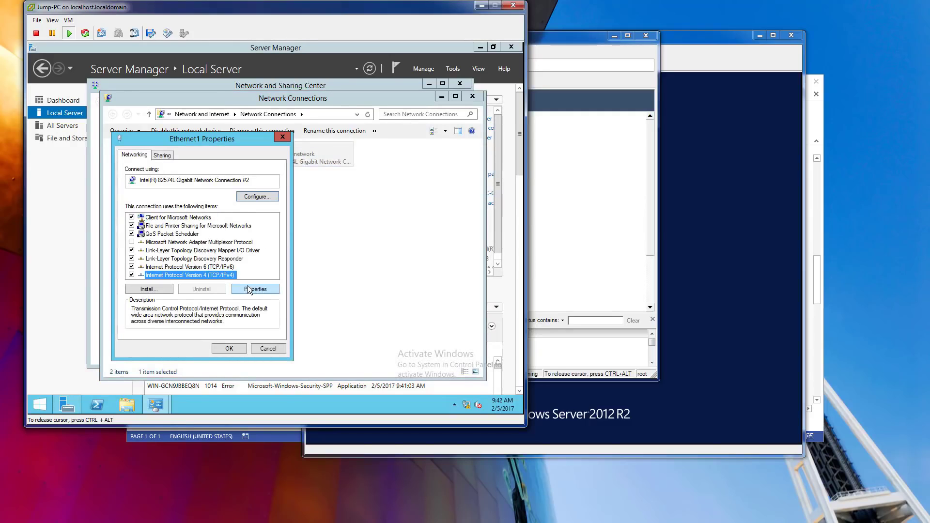
left_click(249, 289)
left_click(188, 246)
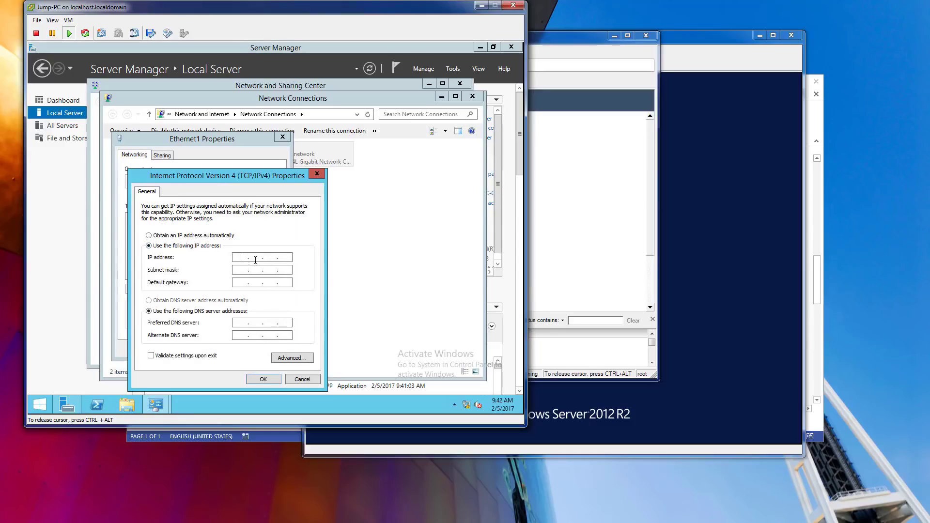
Enter IP 10.1.100.45, mask 255.255.255.0 and preferred DNS 10.1.100.40, then save.
key("ctrl+alt")
type("10.1.100.45")
key("Tab")
type("55 . 255 . 255 . 0")
left_click(240, 324)
type("10.1.10")
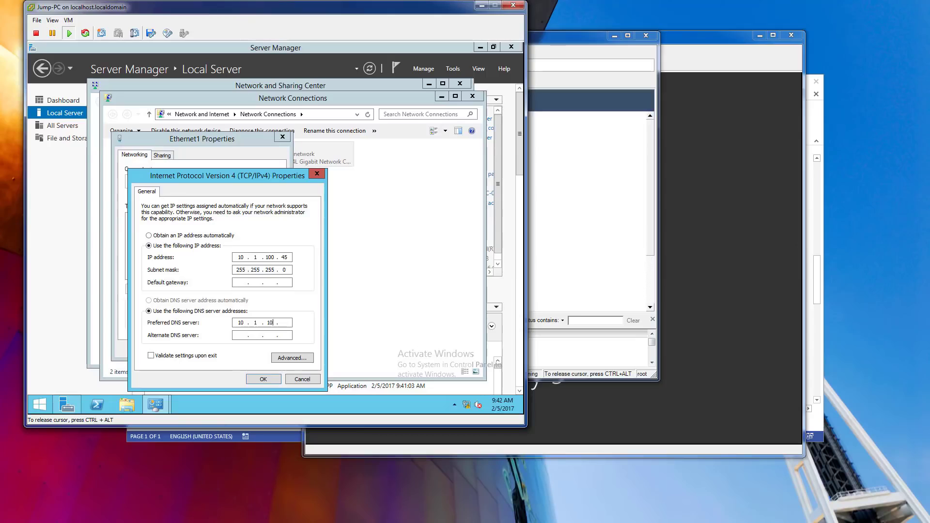
type("0.40")
left_click(253, 379)
left_click(223, 349)
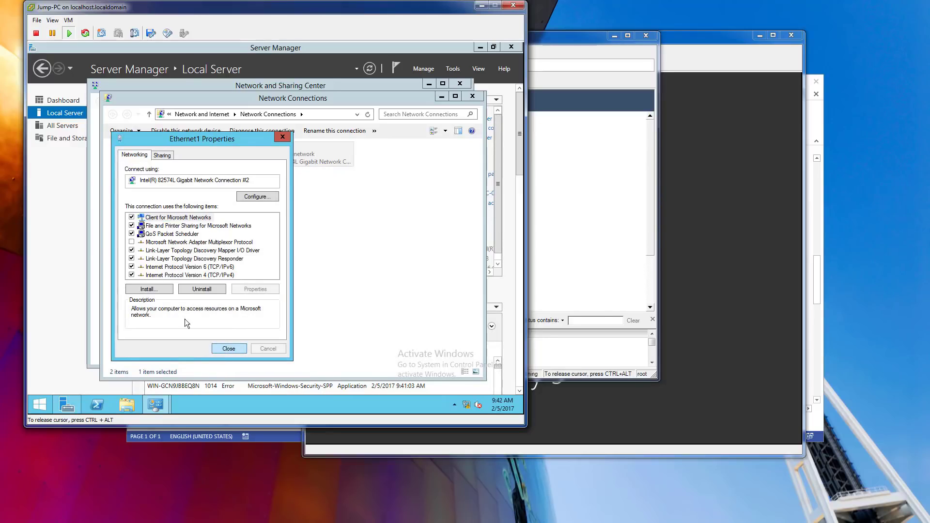
right_click(167, 155)
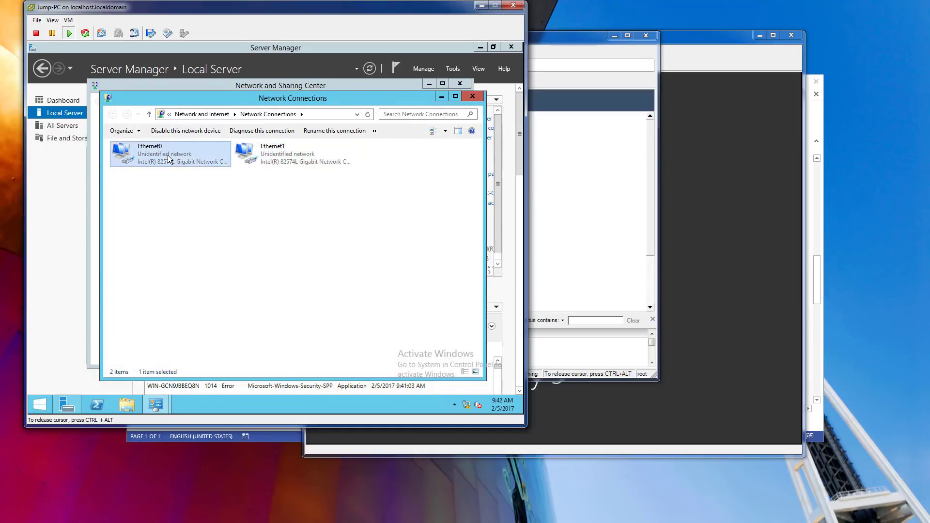
Give Ethernet0 static IPv4 10.95.61.68, mask 255.255.255.240 and gateway 10.95.61.65.
left_click(202, 243)
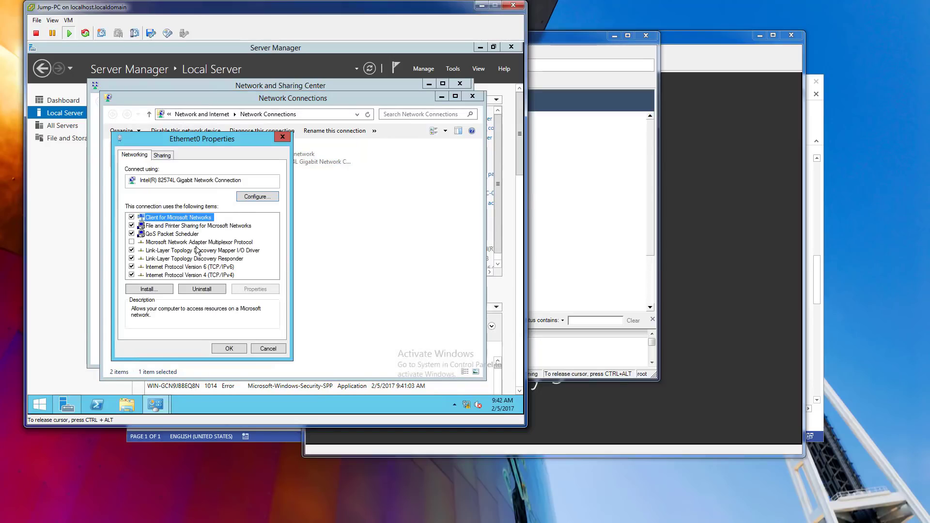
left_click(222, 276)
left_click(242, 289)
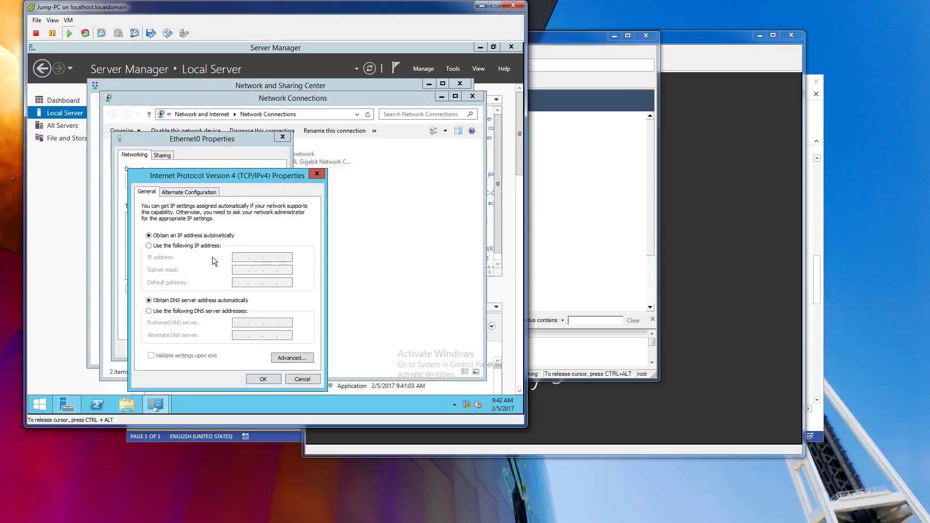
left_click(191, 245)
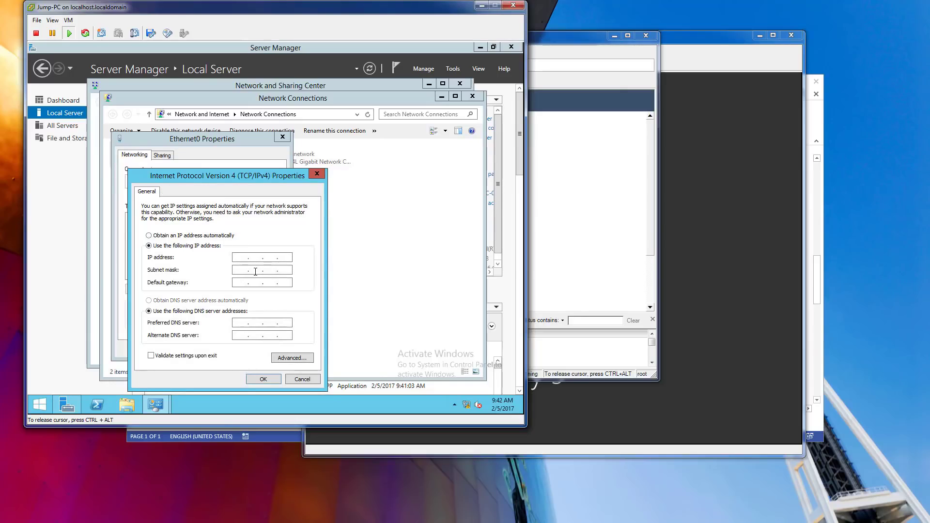
type("10 . 95 . 61 . 68")
left_click(256, 271)
type("255 . 255 . 240")
type("10.95.61.65")
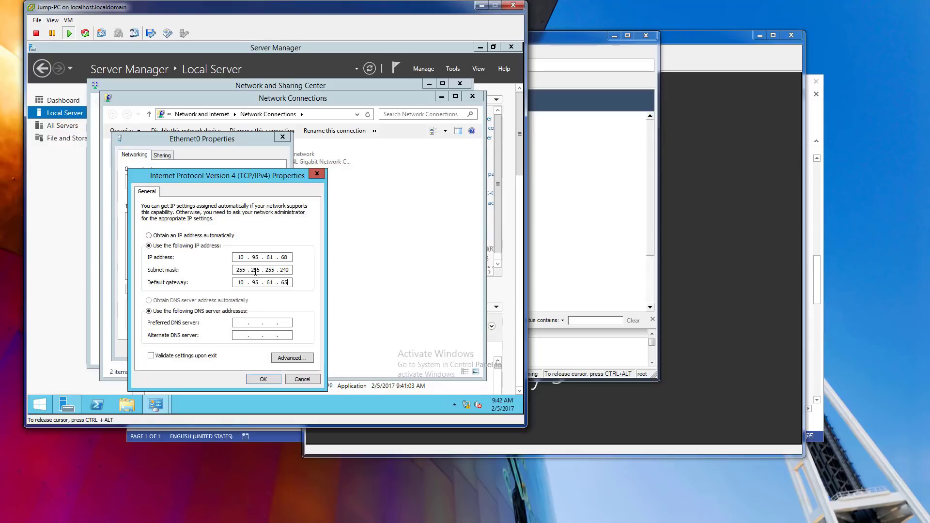
left_click(267, 380)
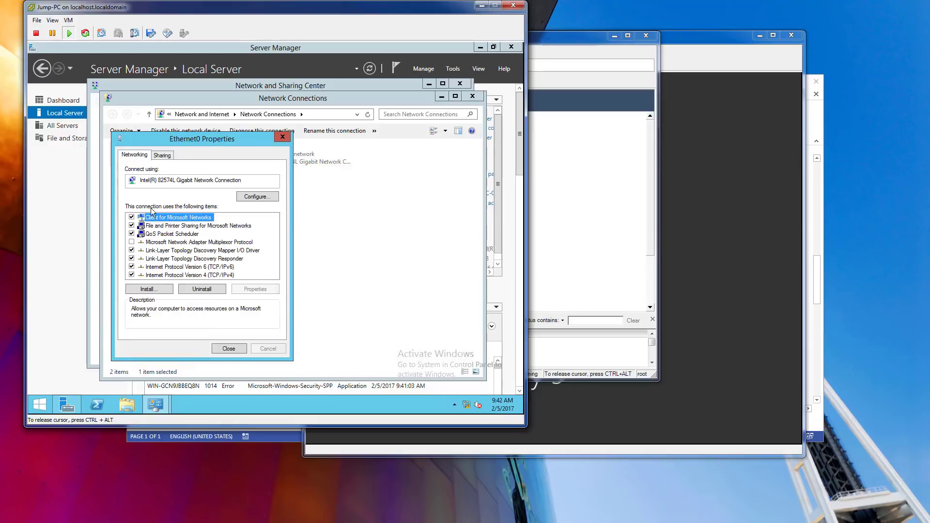
left_click(227, 348)
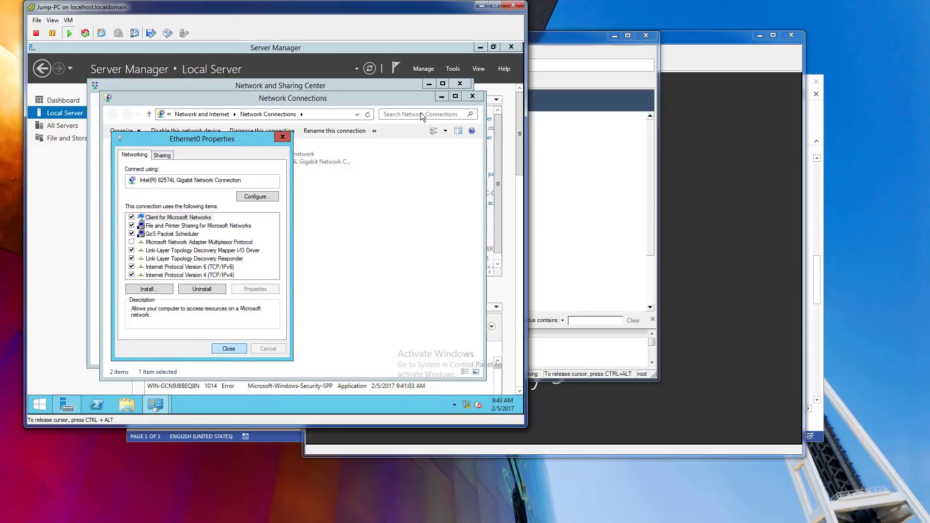
Close Network Connections, Network and Sharing Center and Server Manager, declining network discovery.
left_click(475, 97)
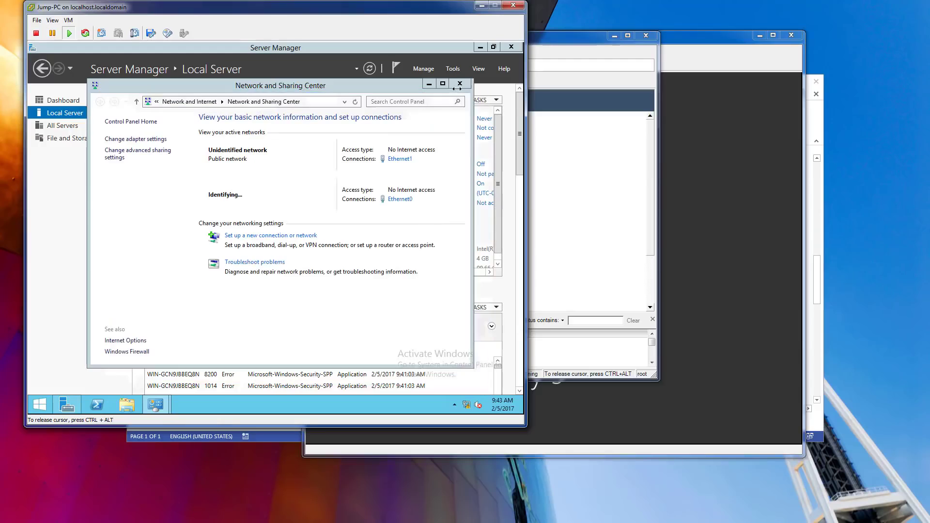
left_click(460, 84)
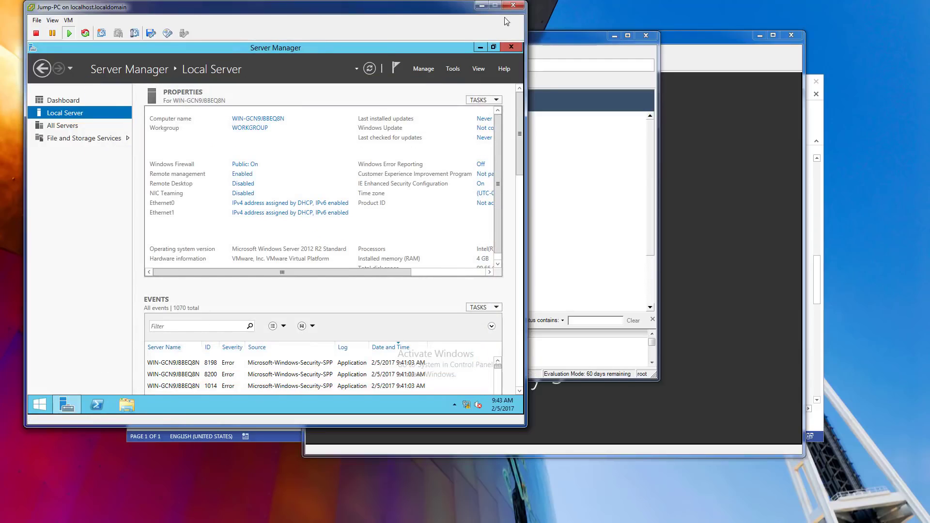
left_click(511, 47)
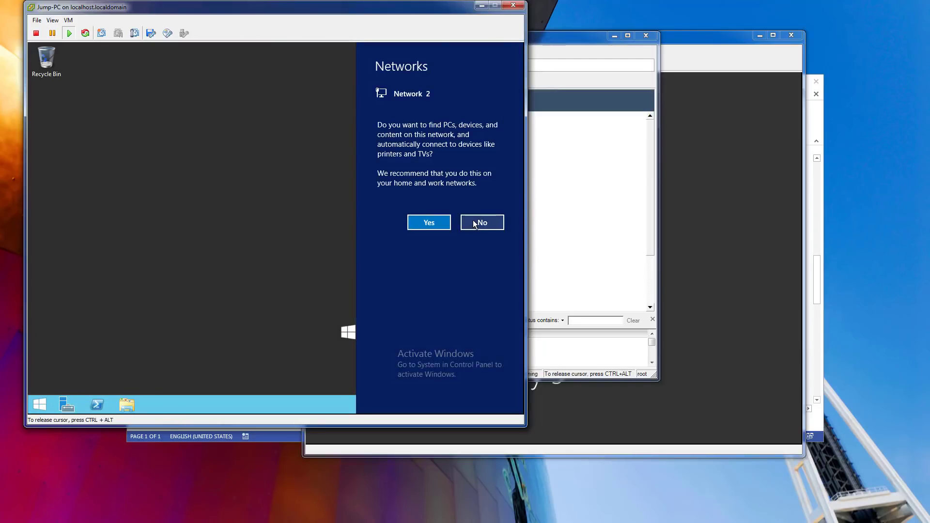
left_click(480, 223)
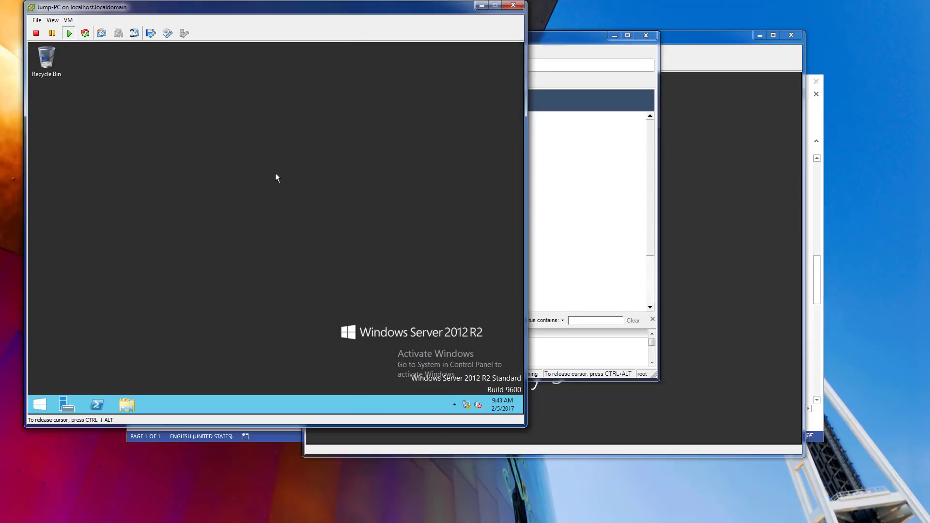
left_click(709, 38)
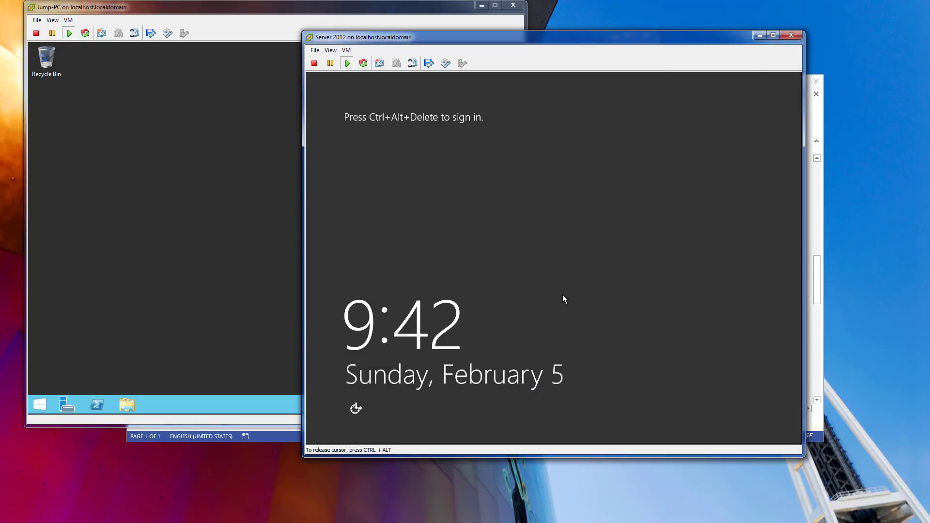
Send Ctrl+Alt+Del to the Server 2012 VM and sign in with the administrator password.
left_click(346, 50)
mouse_move(449, 70)
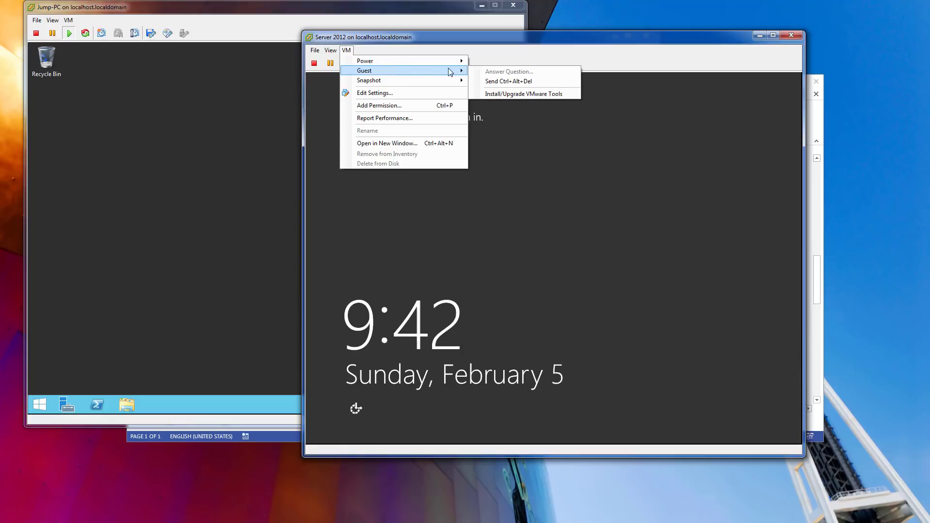
left_click(505, 82)
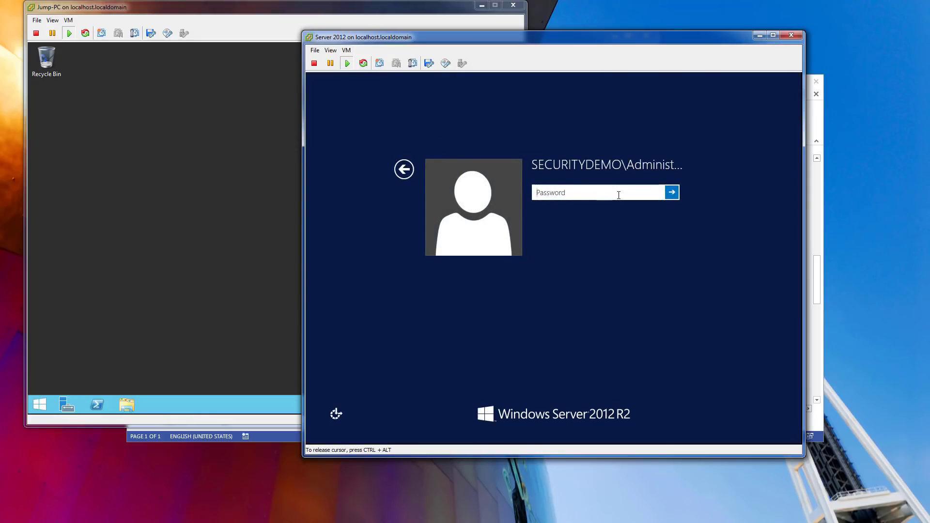
type("••••••••••")
key("Return")
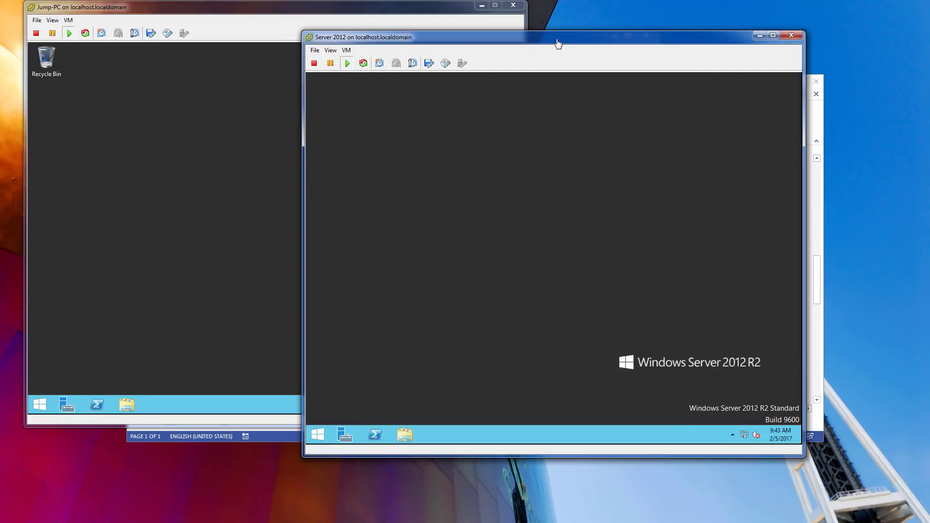
left_click_drag(557, 43, 529, 45)
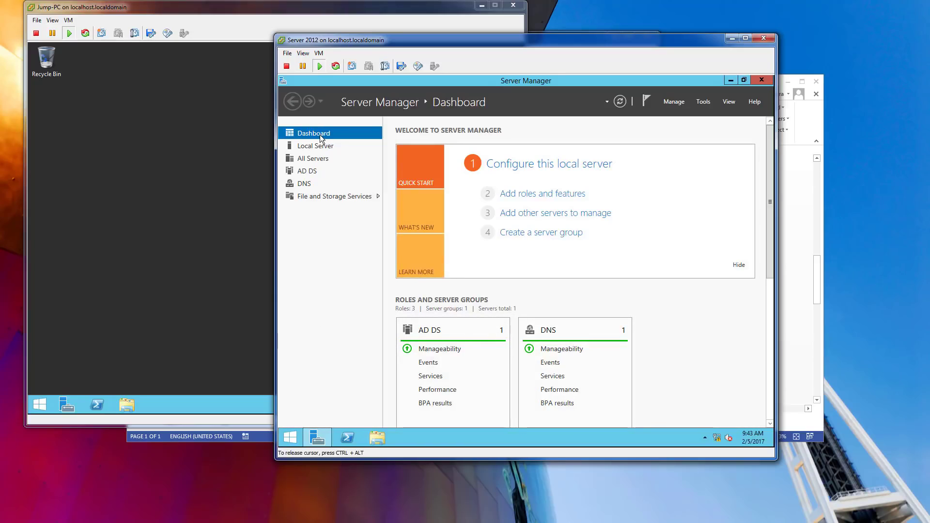
left_click(520, 205)
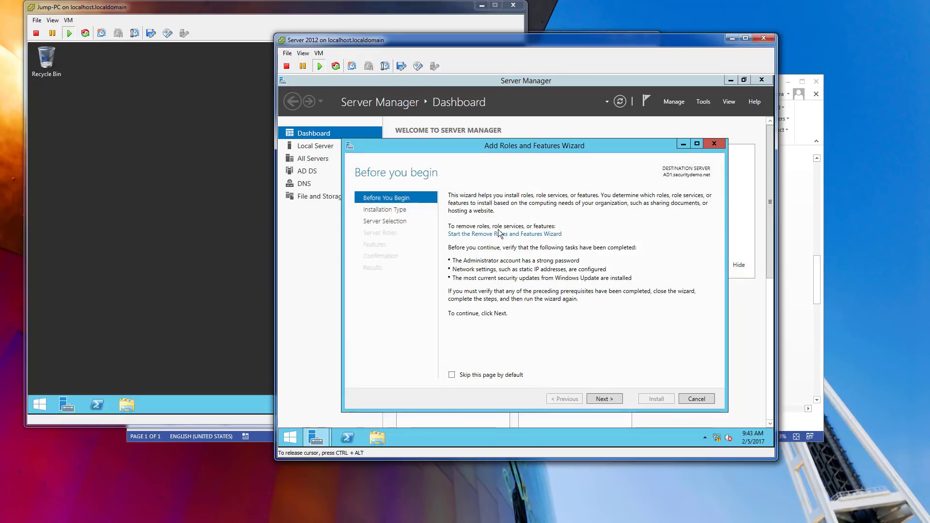
Choose role-based installation on AD1 and select the DHCP Server role with its required features.
left_click(609, 397)
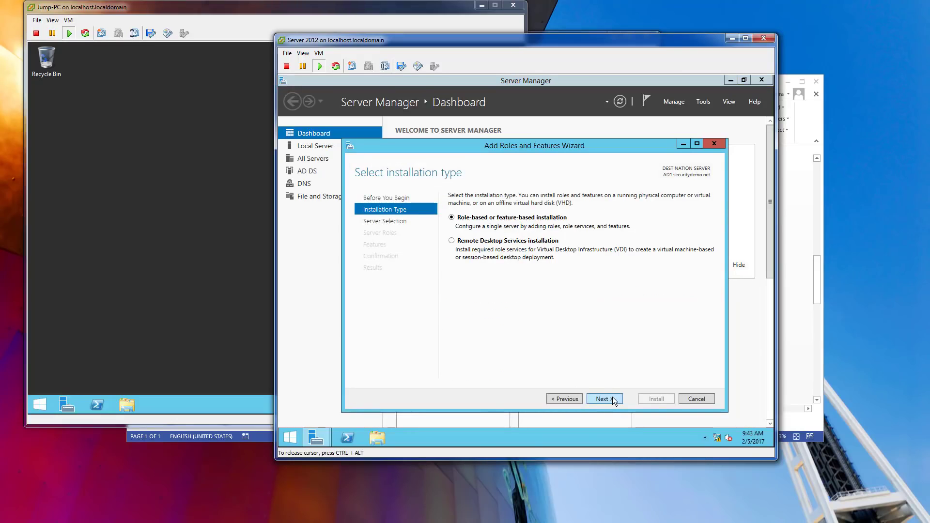
left_click(612, 400)
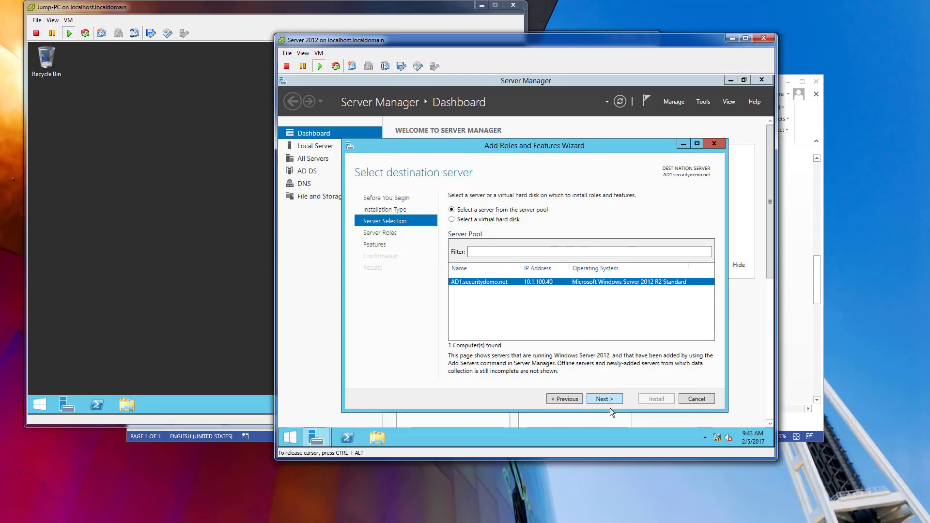
left_click(604, 399)
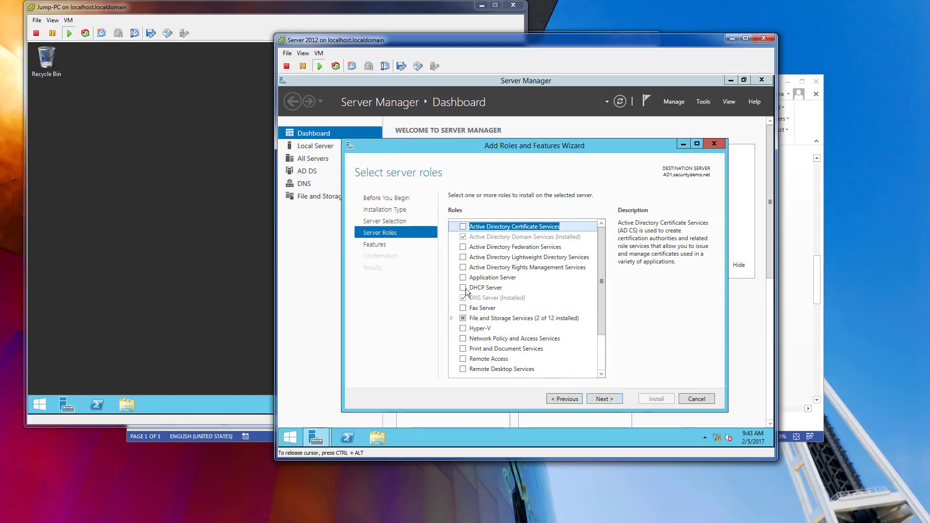
left_click(485, 288)
key("space")
left_click(560, 354)
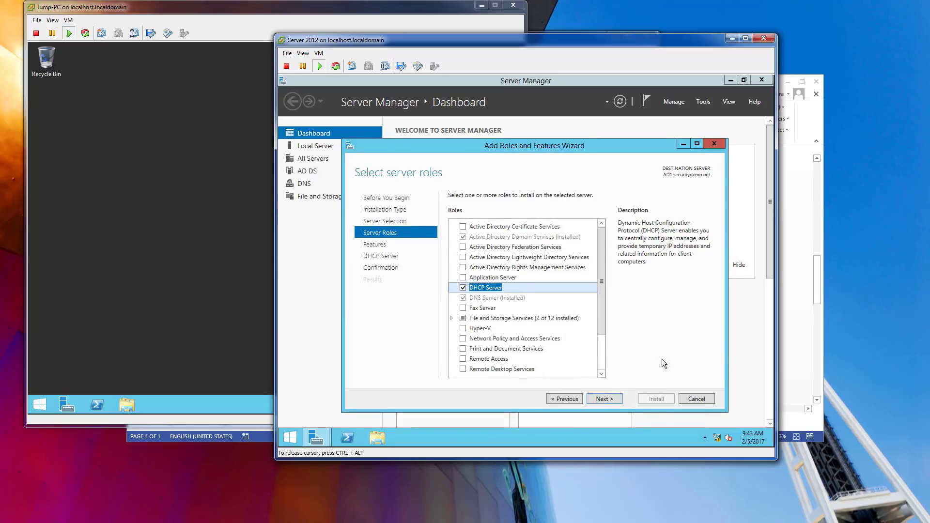
left_click(606, 400)
Allow automatic restart and install DHCP Server with DHCP Server Tools.
left_click(606, 400)
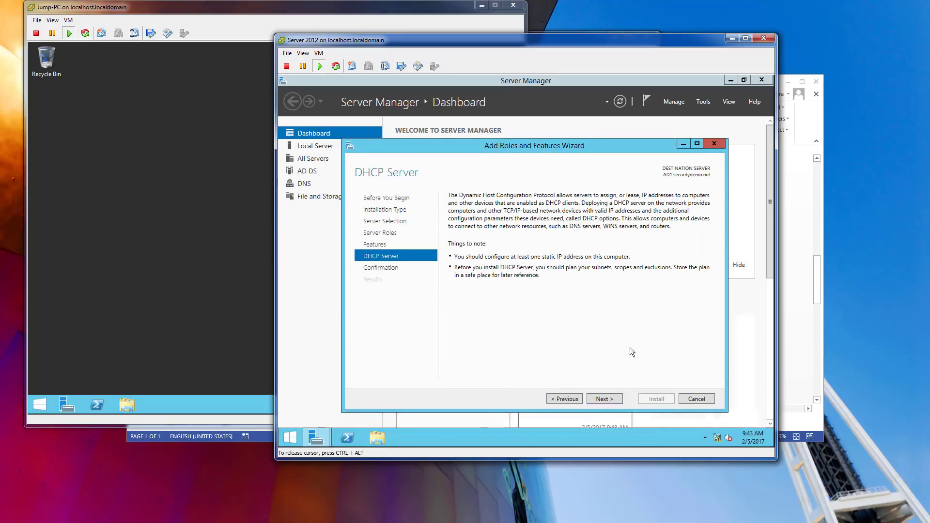
left_click(612, 399)
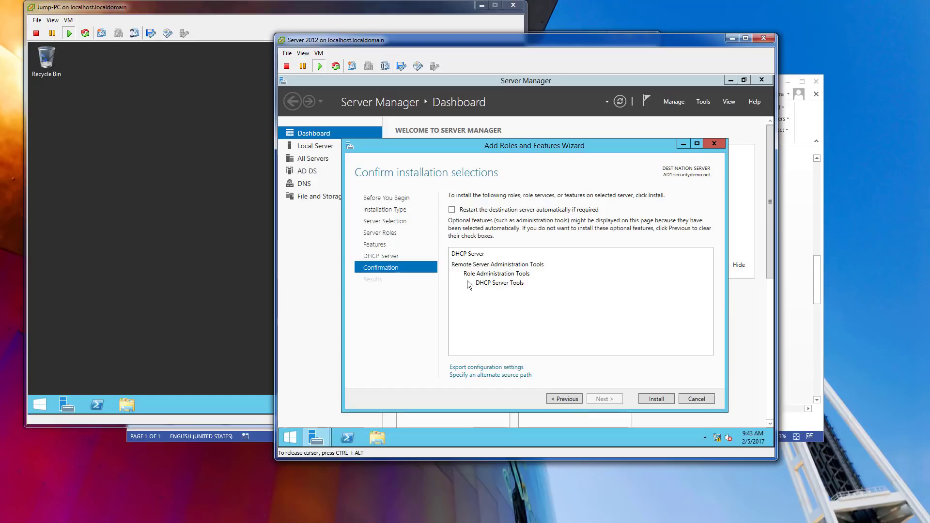
left_click(452, 210)
left_click(567, 291)
left_click(660, 399)
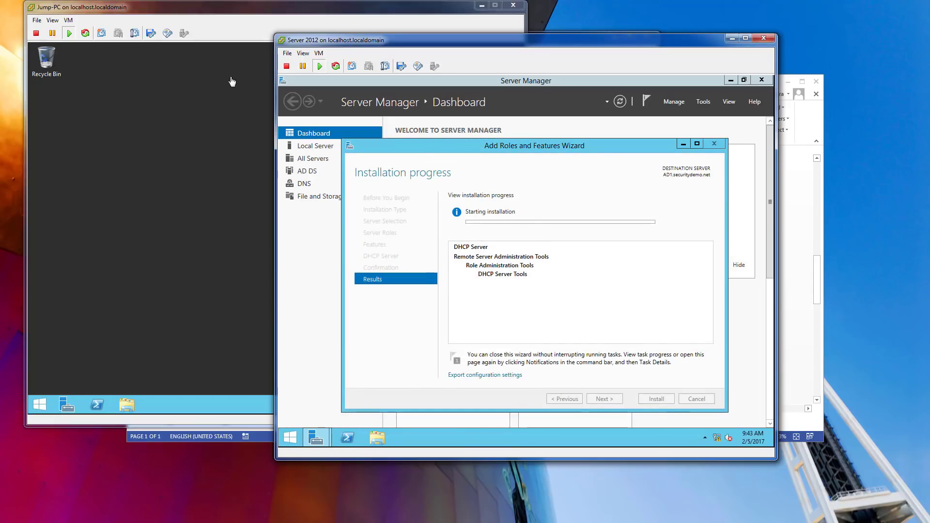
left_click(202, 111)
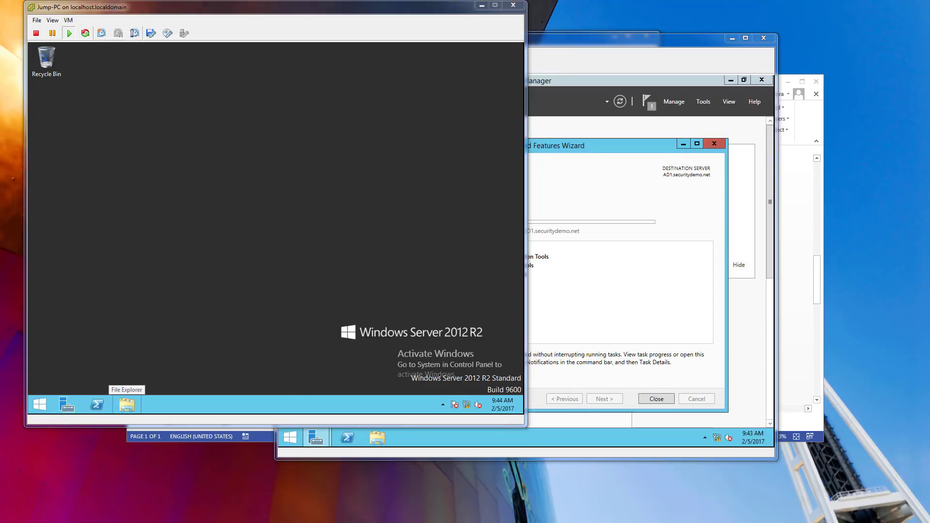
On Jump-PC, open the computer name settings and enter the new name Jump-PC.
left_click(189, 369)
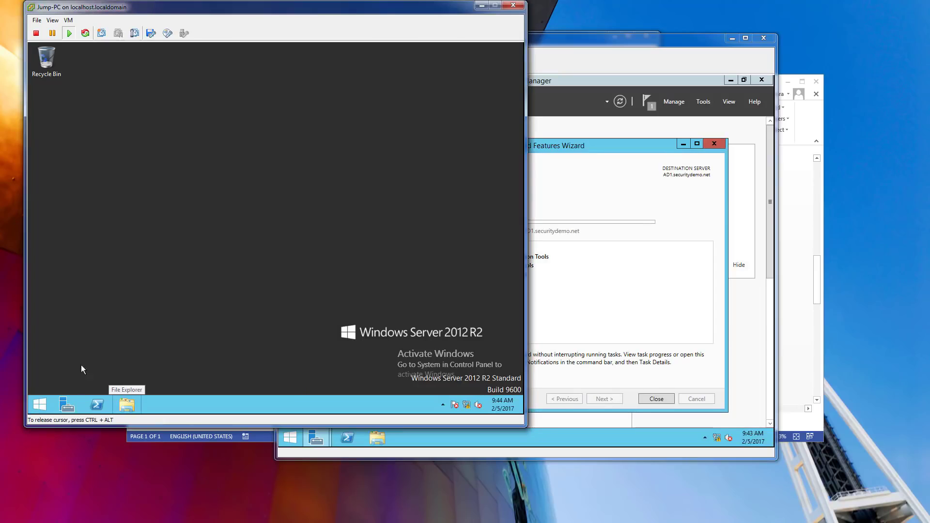
left_click(42, 404)
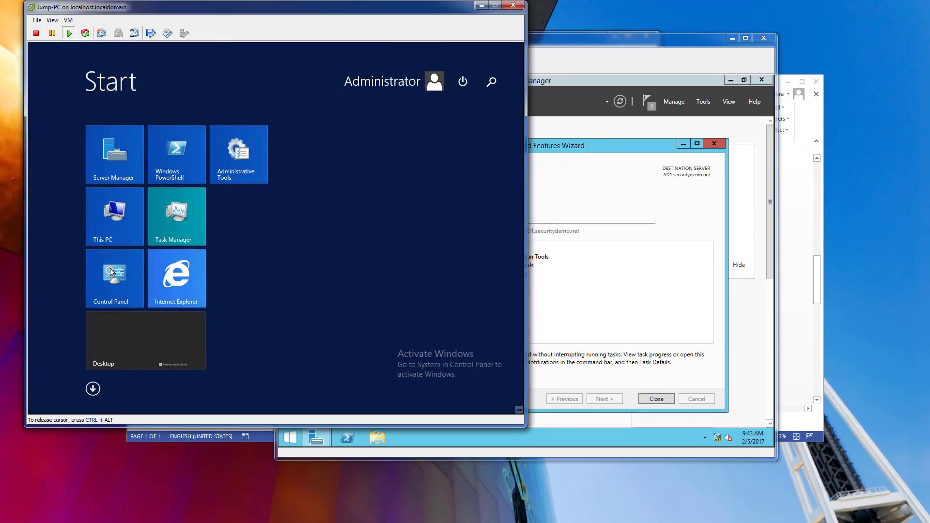
right_click(115, 223)
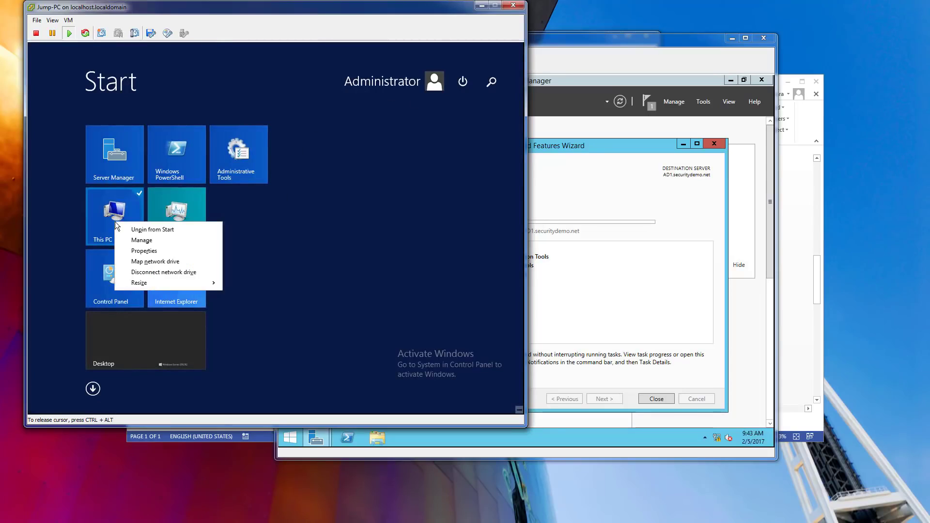
left_click(144, 251)
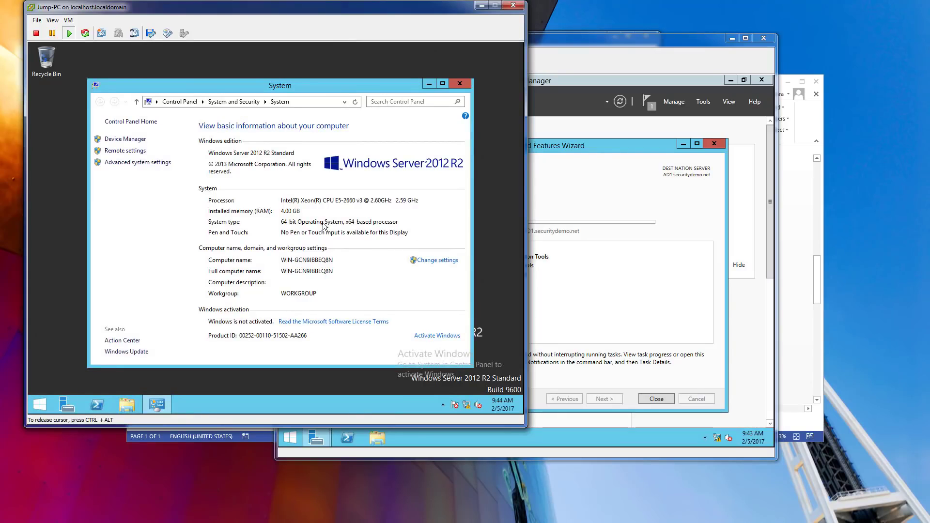
left_click(416, 286)
left_click(166, 142)
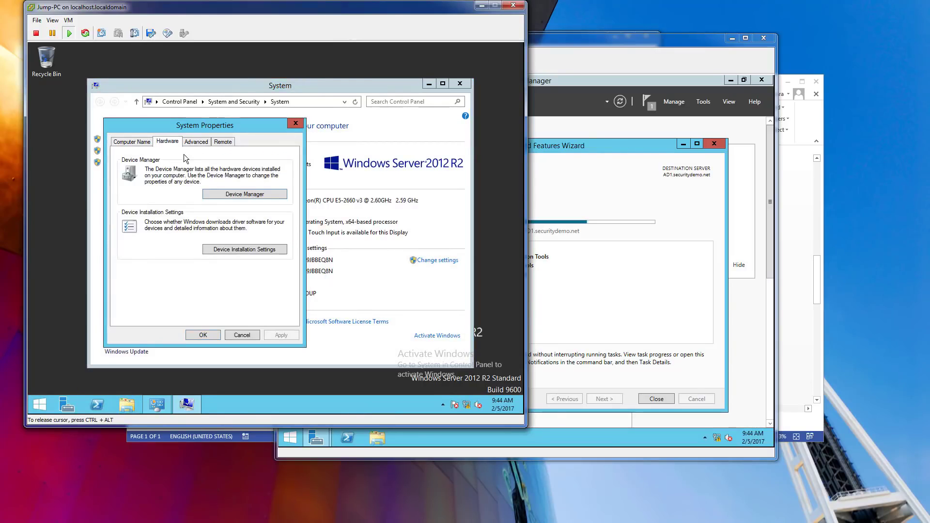
left_click(132, 141)
left_click(269, 236)
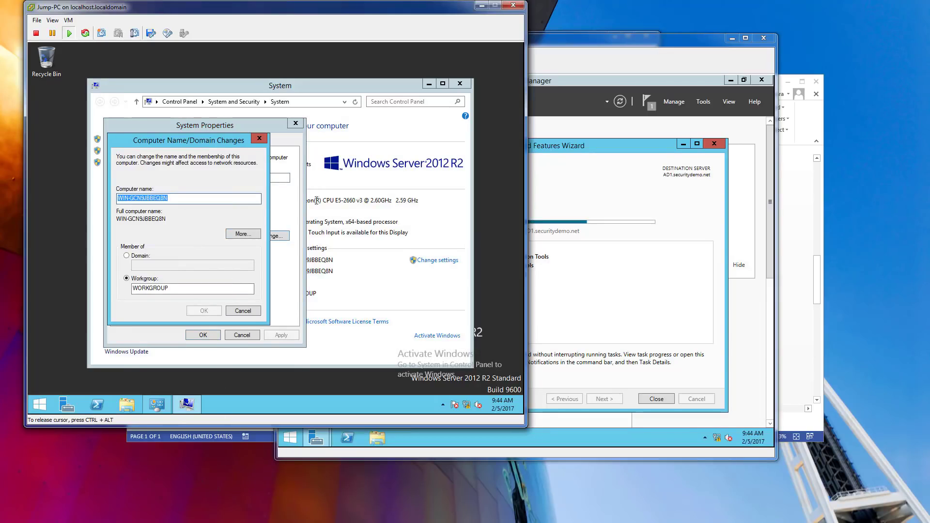
type("Jump-PC")
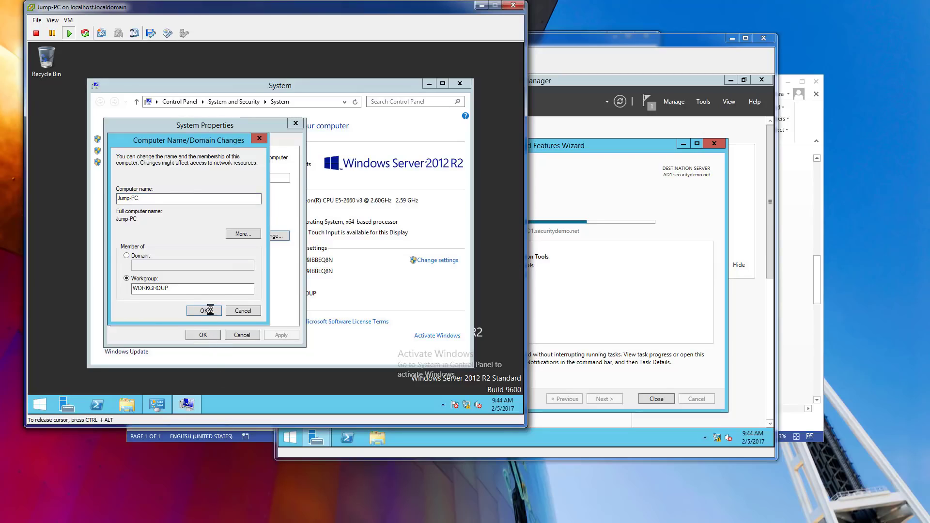
Close AD1's finished DHCP wizard, then apply the name and restart Jump-PC.
left_click(636, 40)
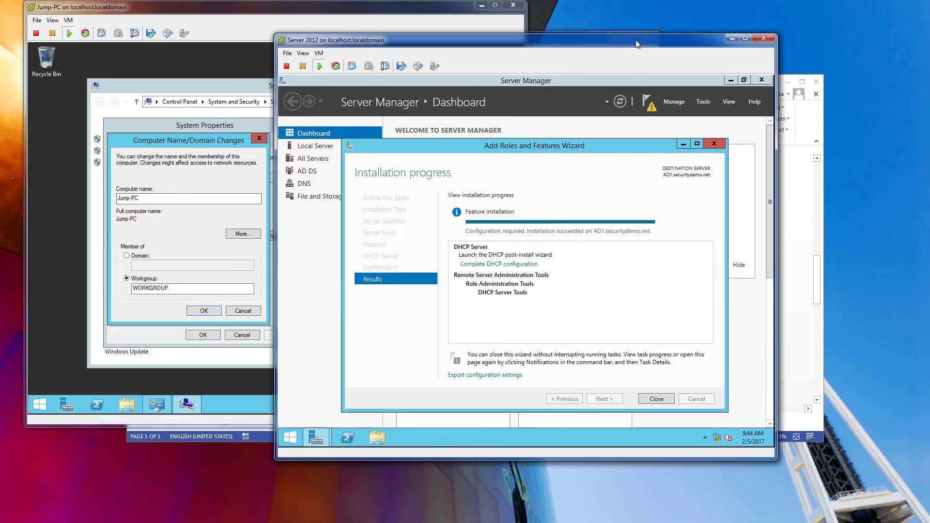
left_click(660, 398)
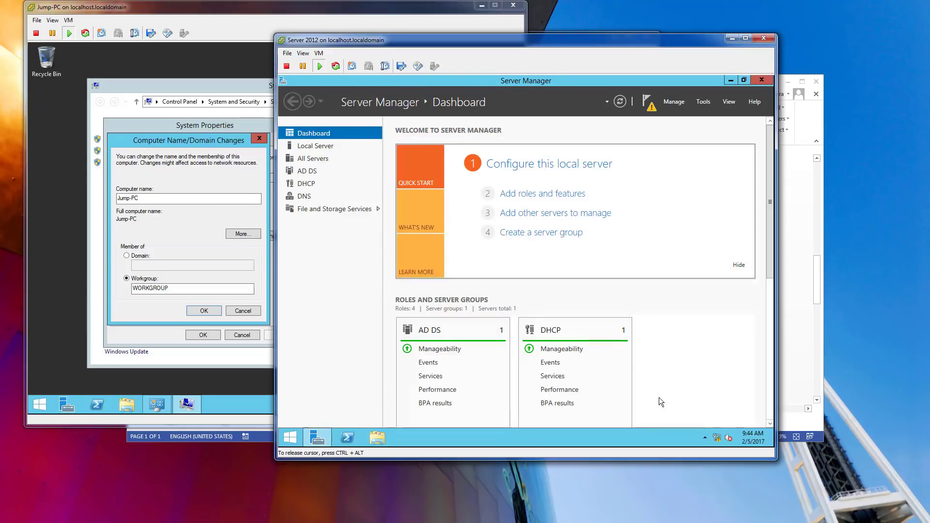
left_click(235, 222)
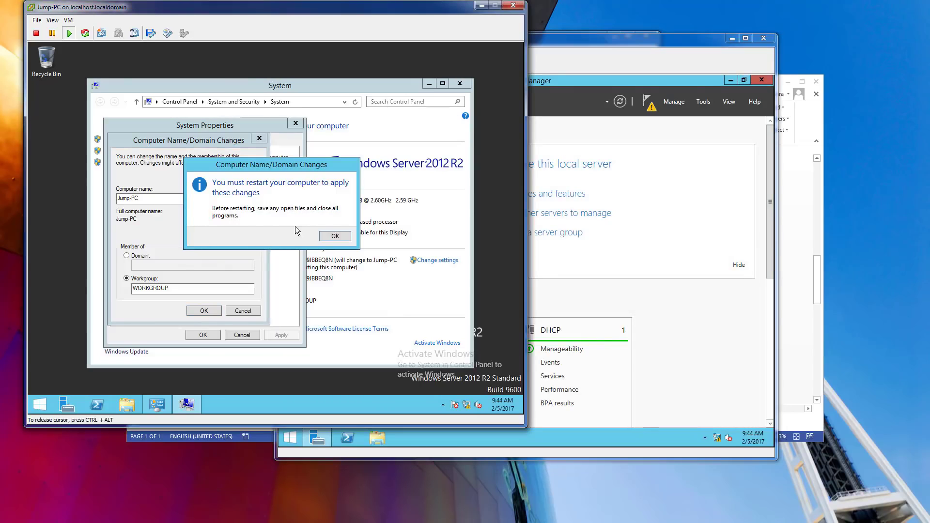
left_click(334, 235)
left_click(203, 335)
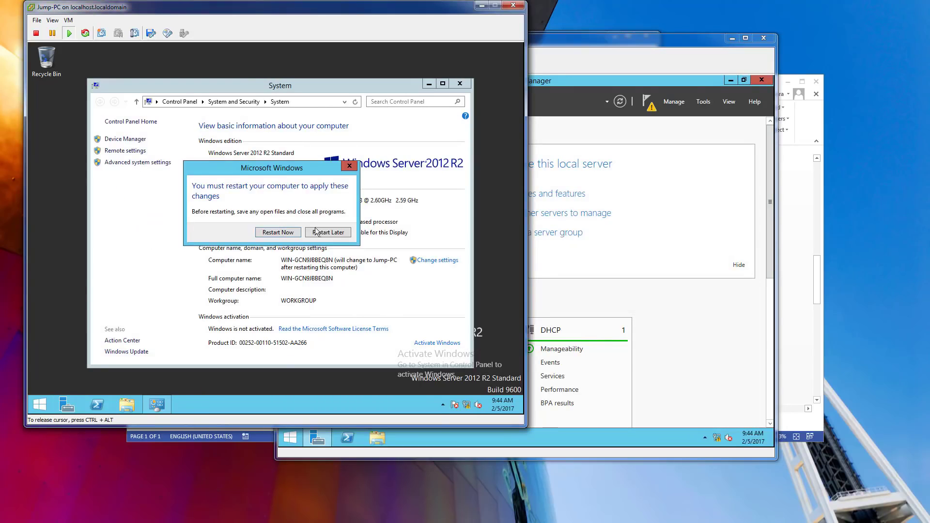
left_click(278, 232)
left_click(561, 199)
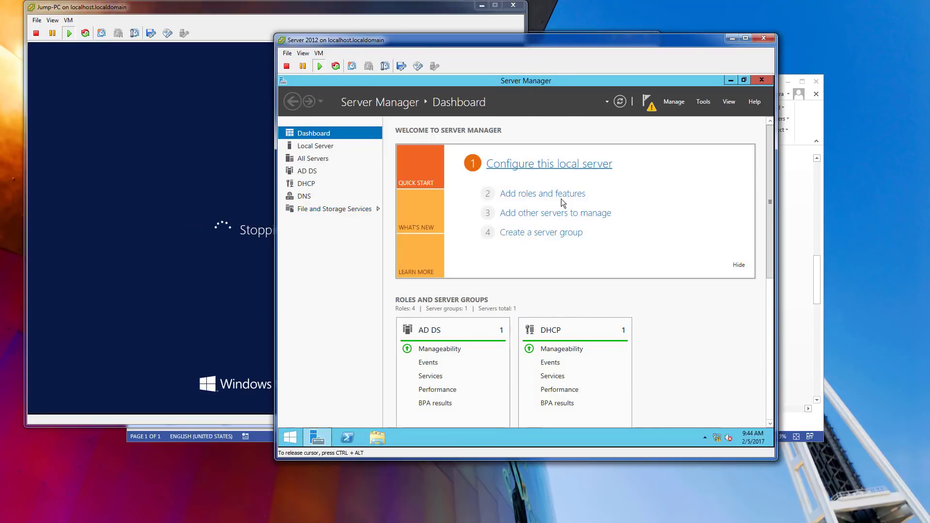
Run Complete DHCP configuration from Server Manager, creating security groups and authorizing the server in AD DS.
left_click(307, 184)
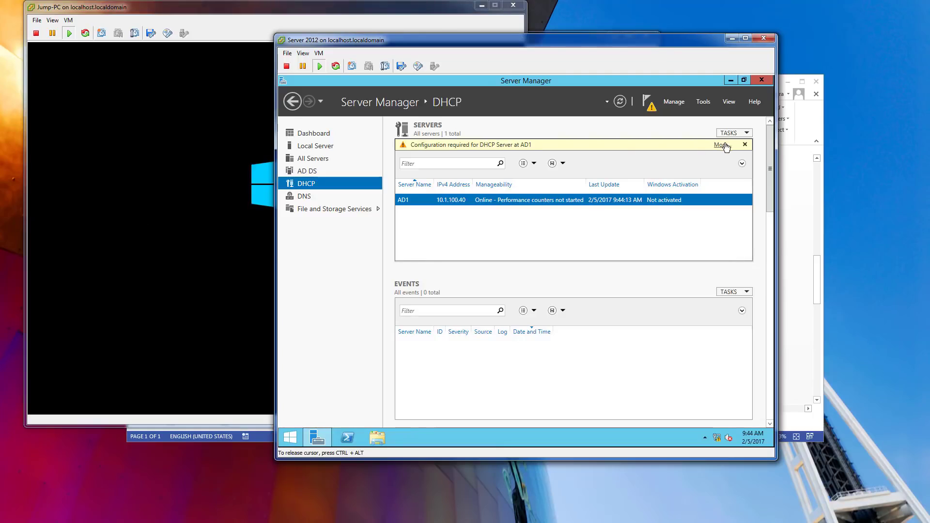
left_click(721, 145)
left_click(629, 187)
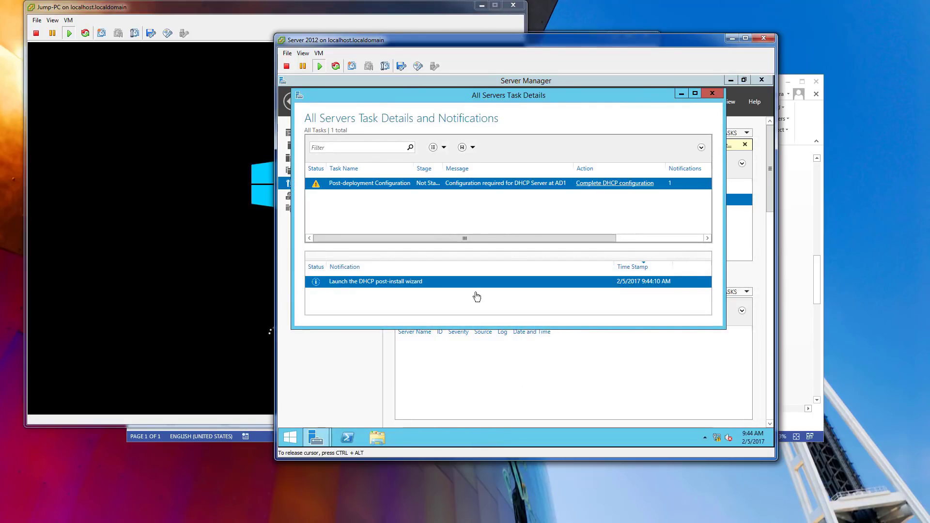
left_click(555, 361)
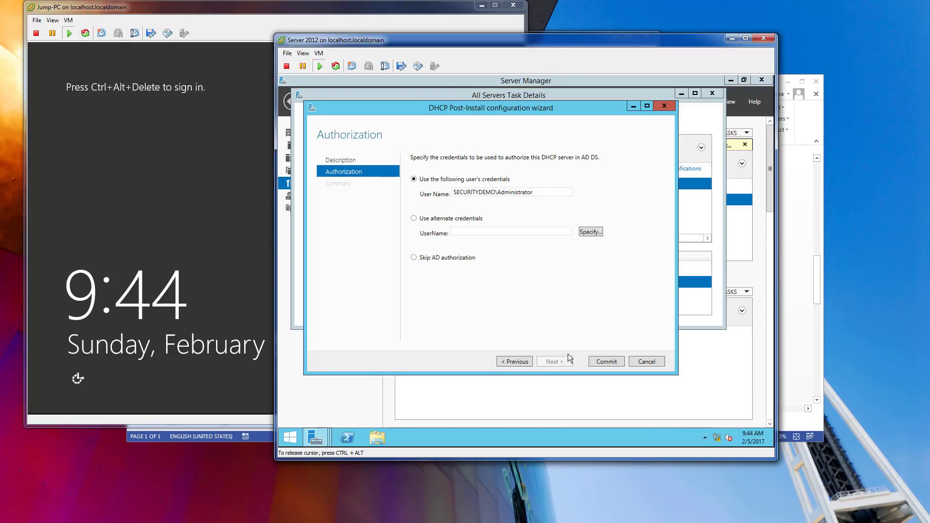
left_click(599, 365)
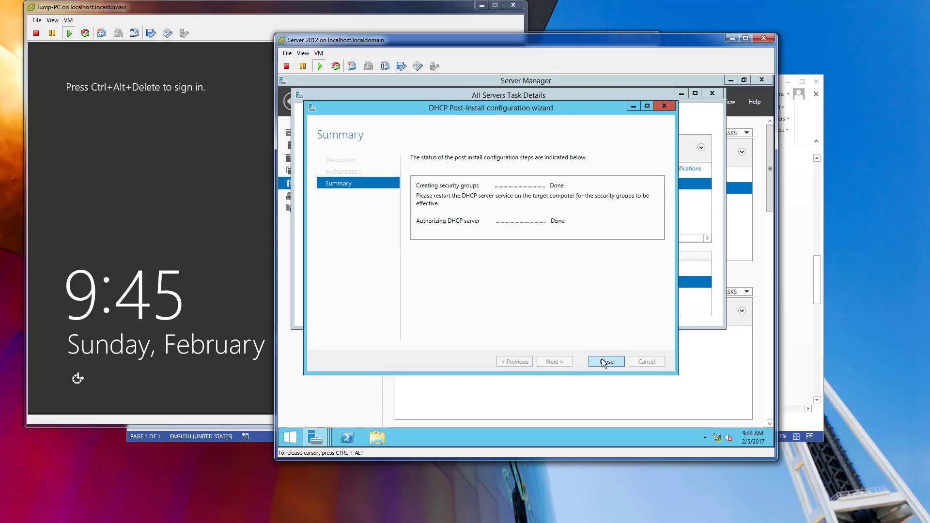
left_click(603, 361)
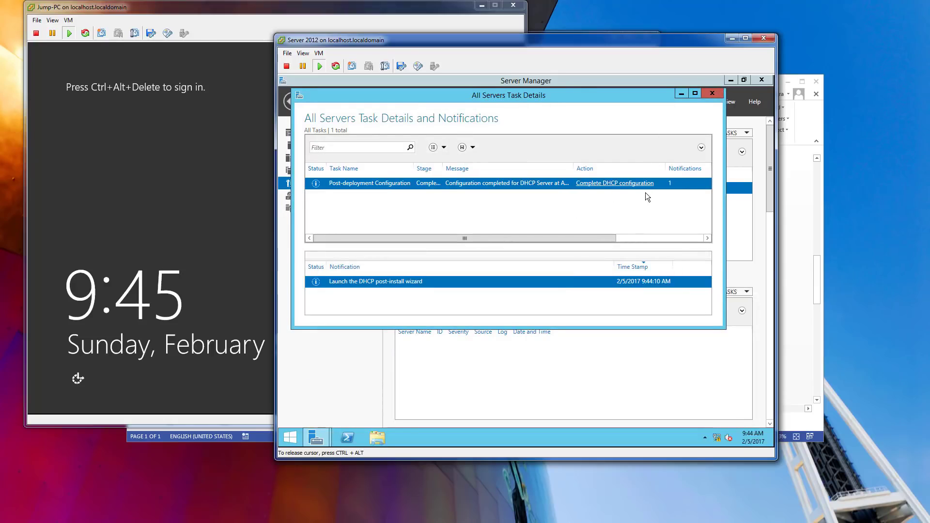
left_click(712, 93)
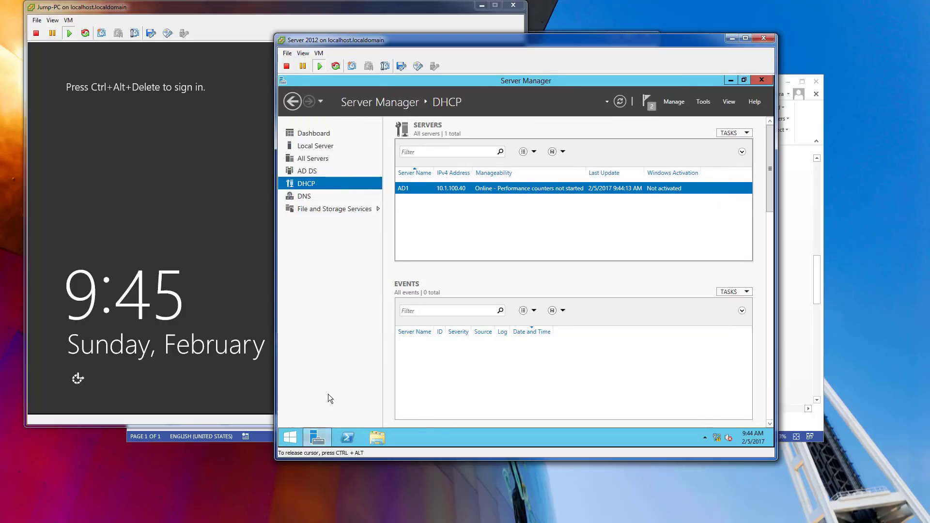
left_click(290, 440)
Start a New IPv4 Scope named VLAN100, described 'This is going to be used for new wired and wireless clients'.
type("dhcp")
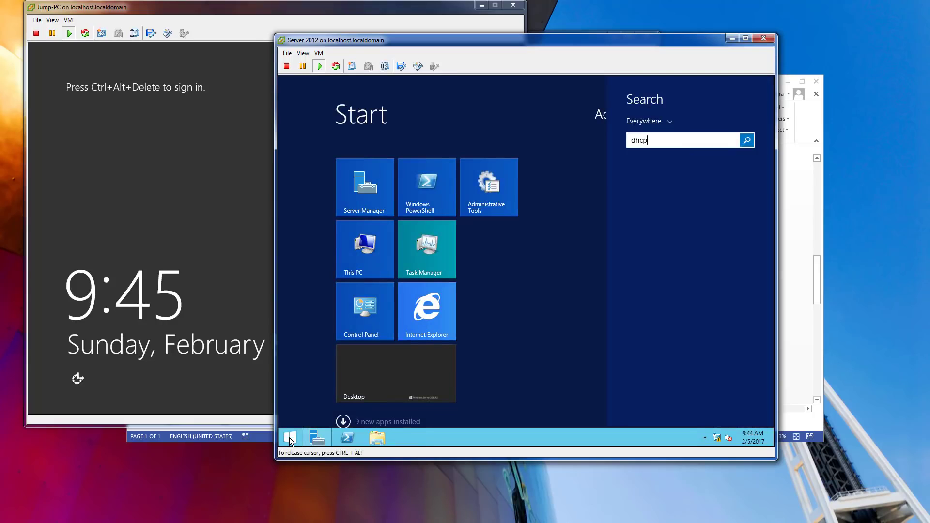
left_click(673, 173)
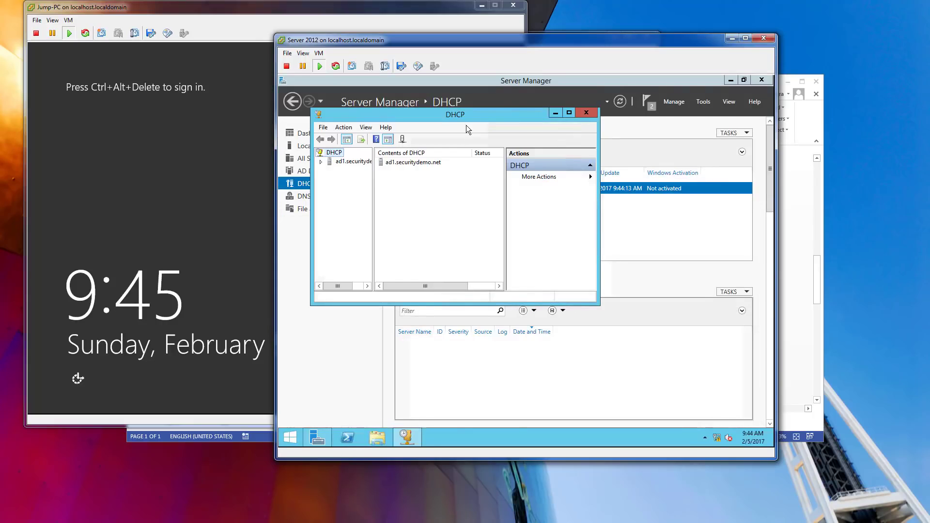
left_click(321, 162)
right_click(345, 170)
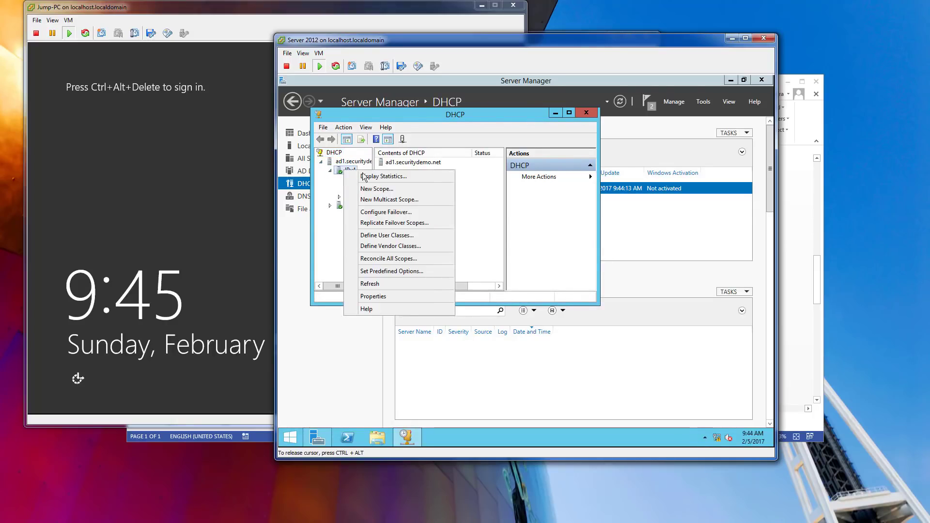
left_click(377, 189)
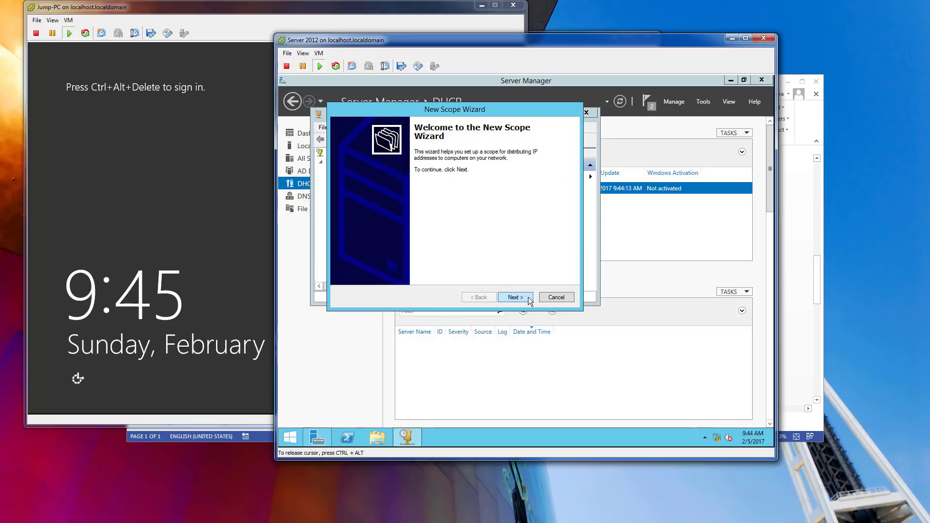
left_click(515, 298)
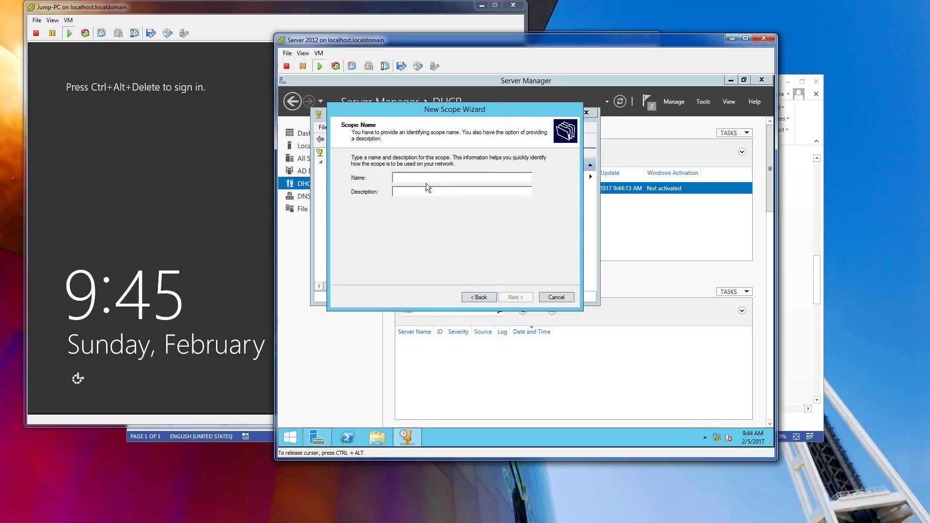
type("VLA")
type("T")
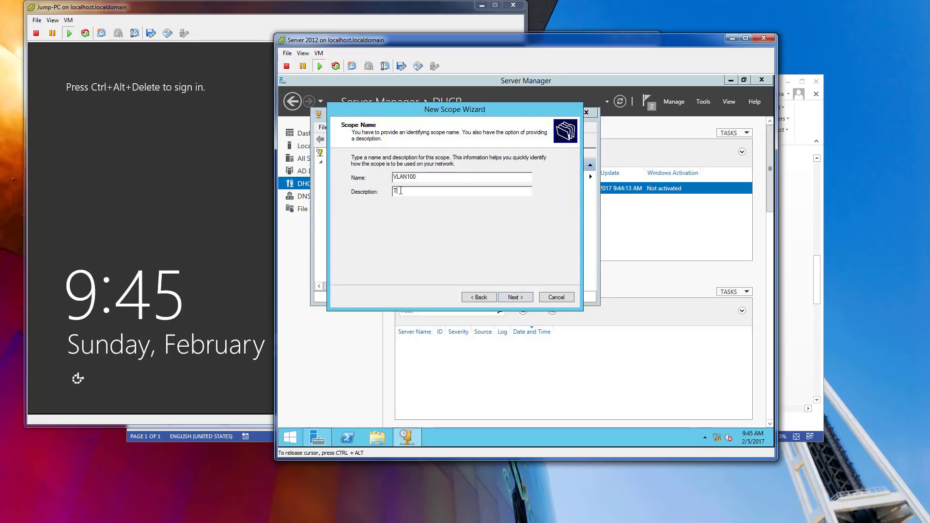
type("his is going to be used for new wired and wireless clients")
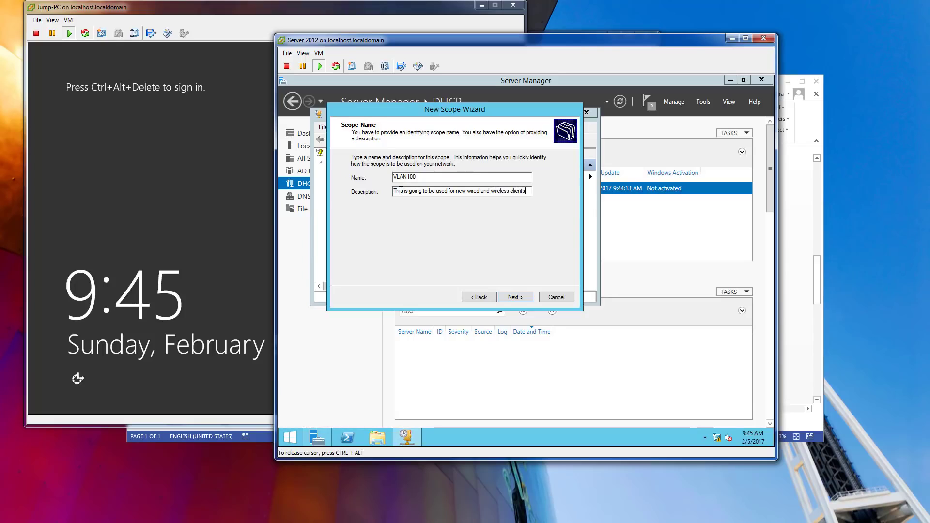
key("Return")
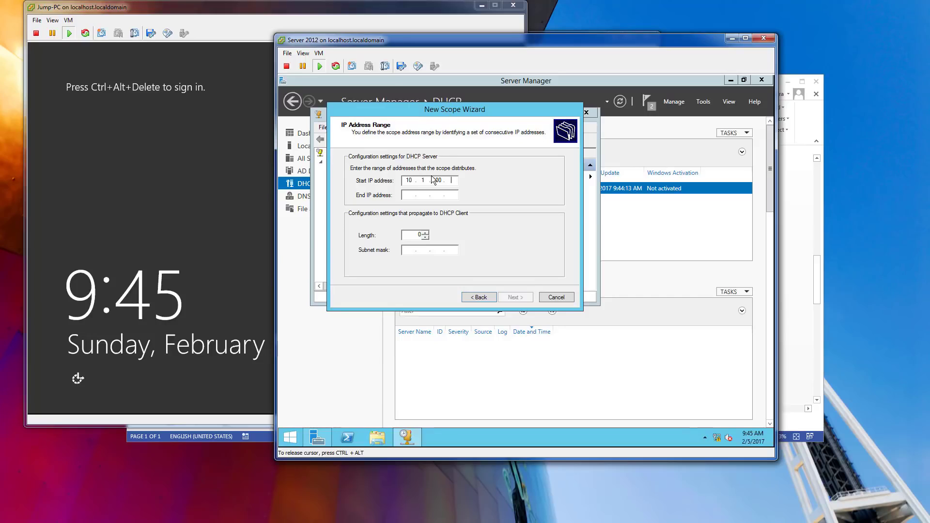
Set the scope range 10.1.100.50–10.1.100.199 with /24 prefix, no exclusions and default lease.
type("50")
key("Tab")
type("10")
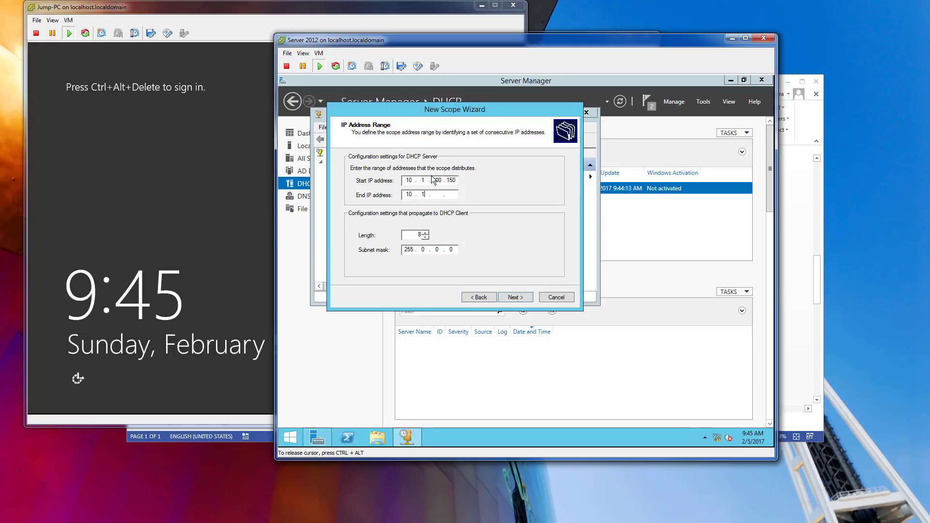
type(".1.100.199")
key("Tab")
type("24")
left_click(510, 296)
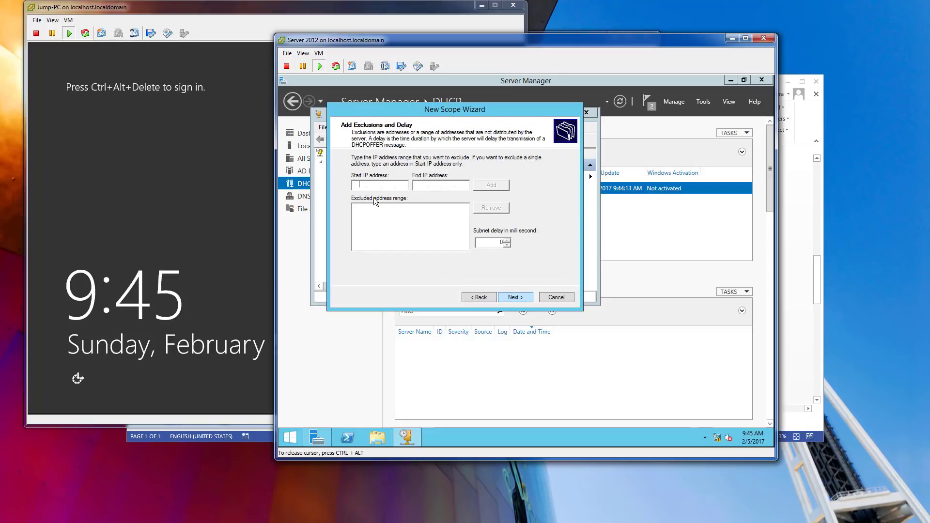
left_click(526, 297)
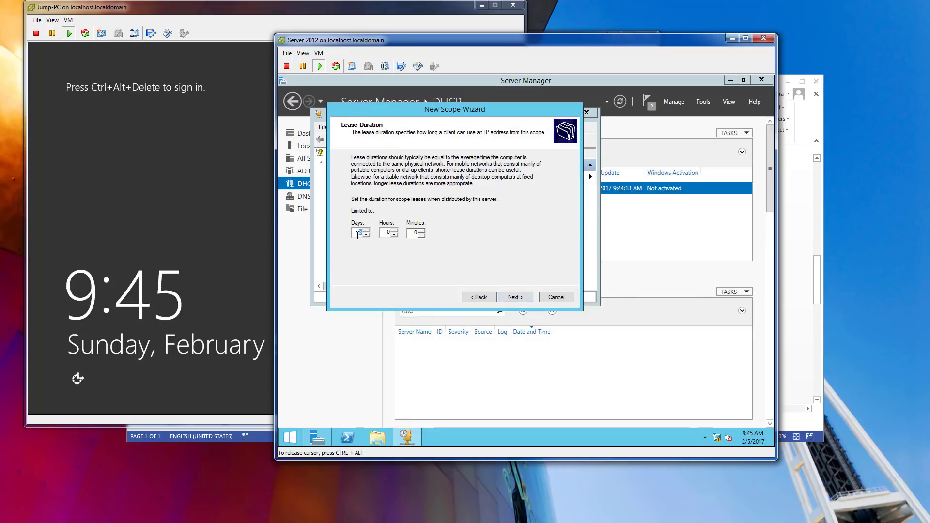
type("0")
left_click(388, 232)
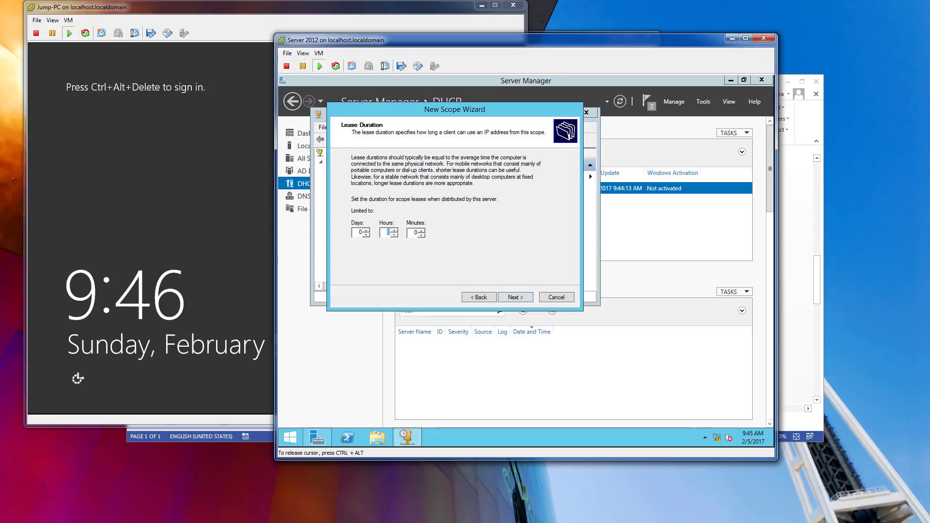
left_click(519, 294)
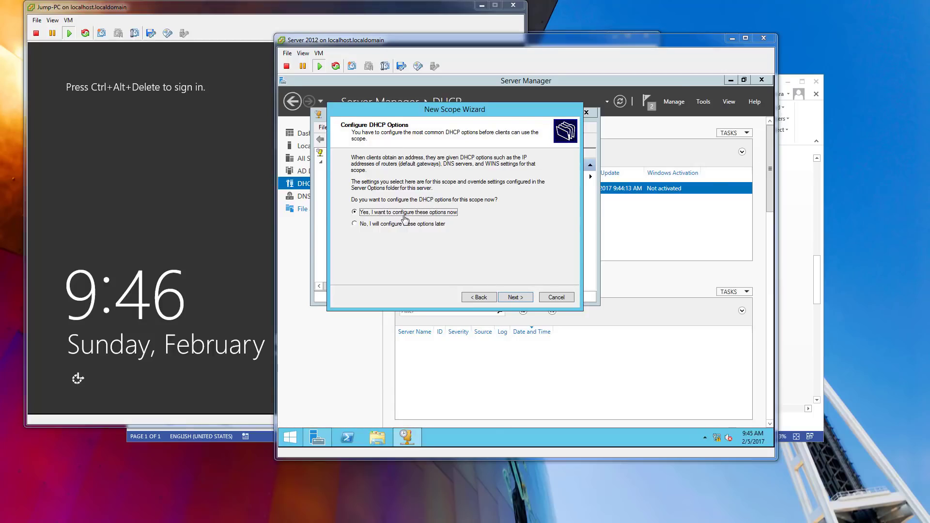
Add gateway 10.1.100.254, keep DNS 10.1.100.40, skip WINS, activate the scope and close DHCP.
left_click(522, 297)
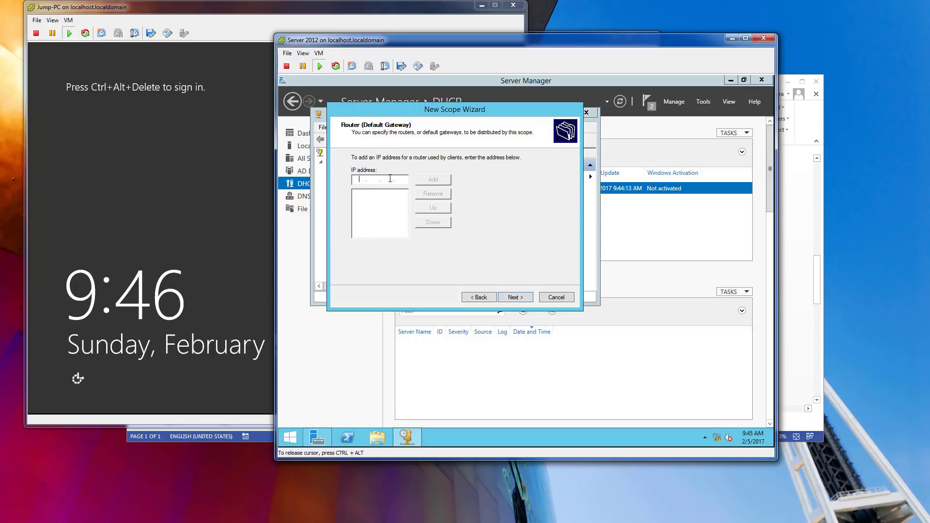
type("10.1.100.254")
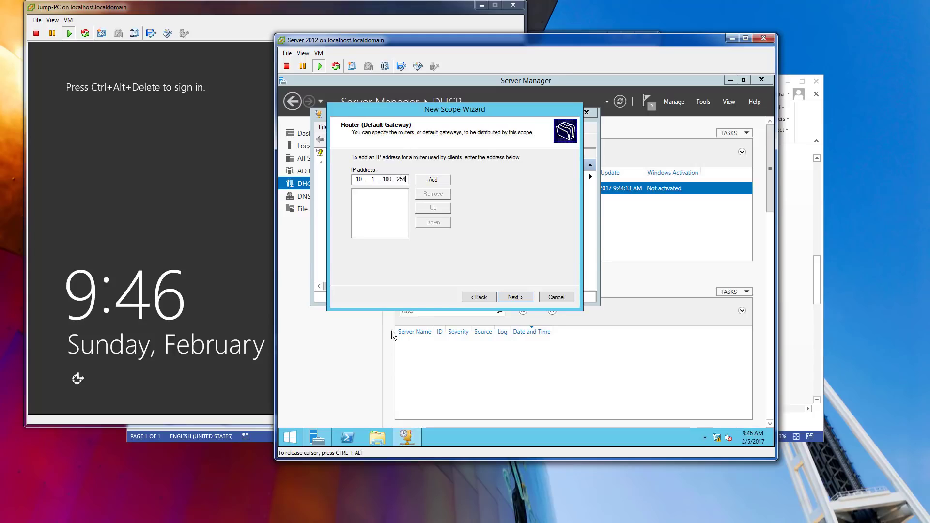
left_click(429, 180)
left_click(514, 297)
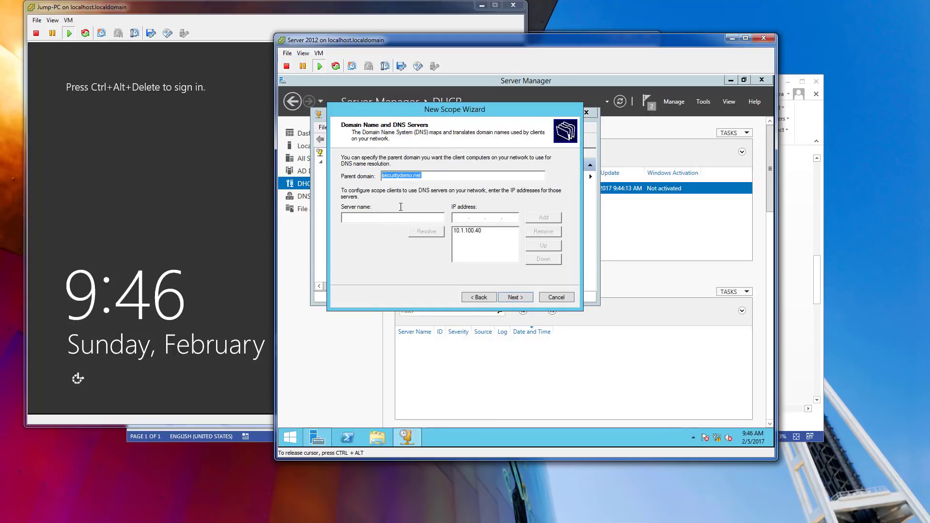
left_click(469, 232)
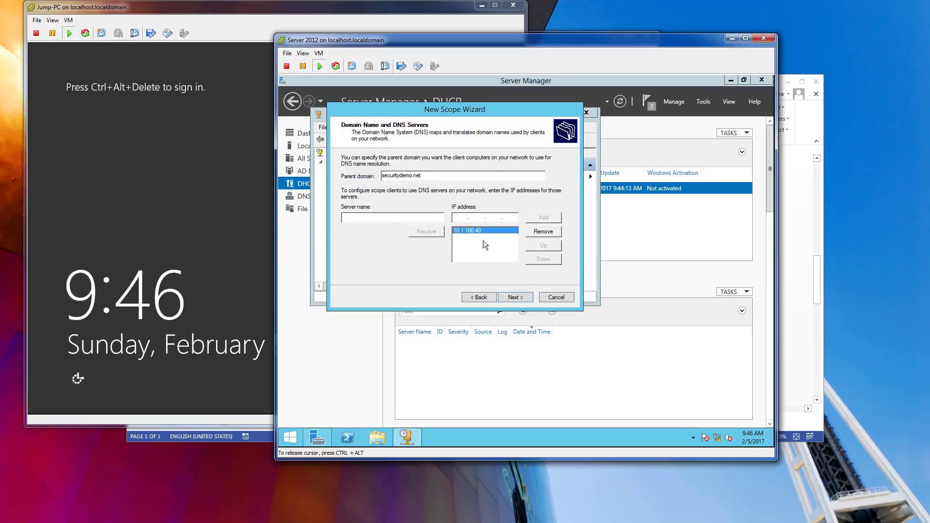
left_click(515, 297)
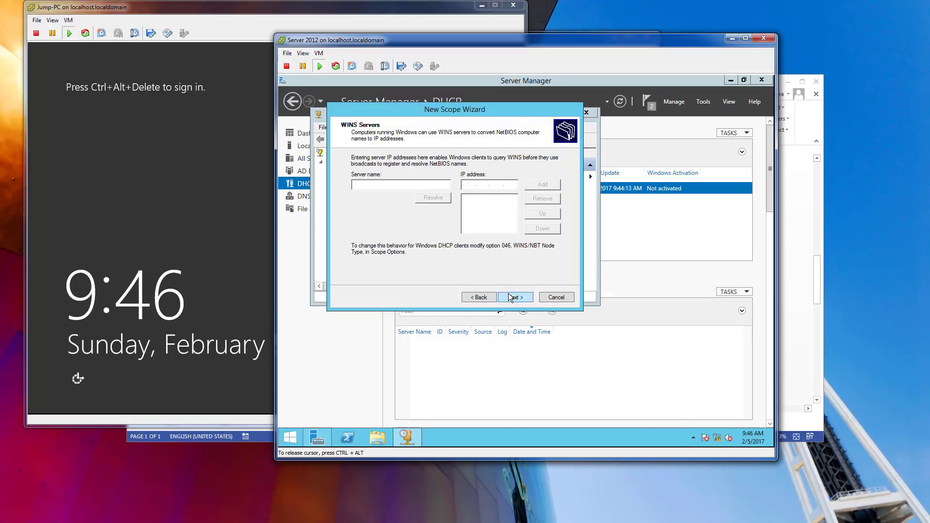
left_click(508, 293)
left_click(509, 292)
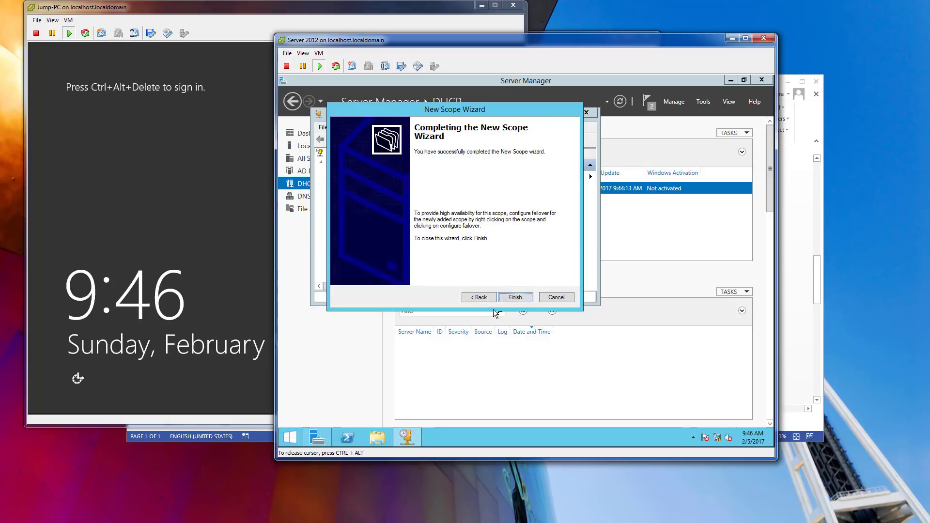
key("Return")
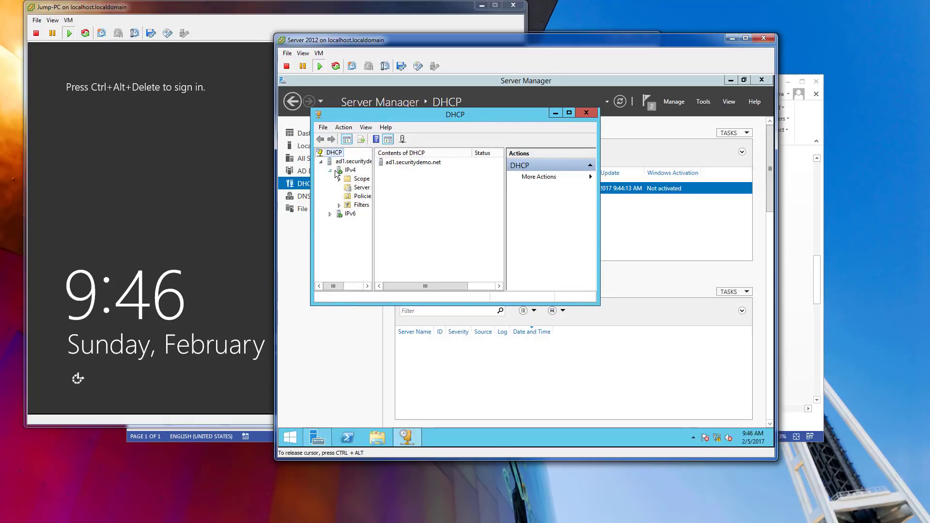
left_click(586, 112)
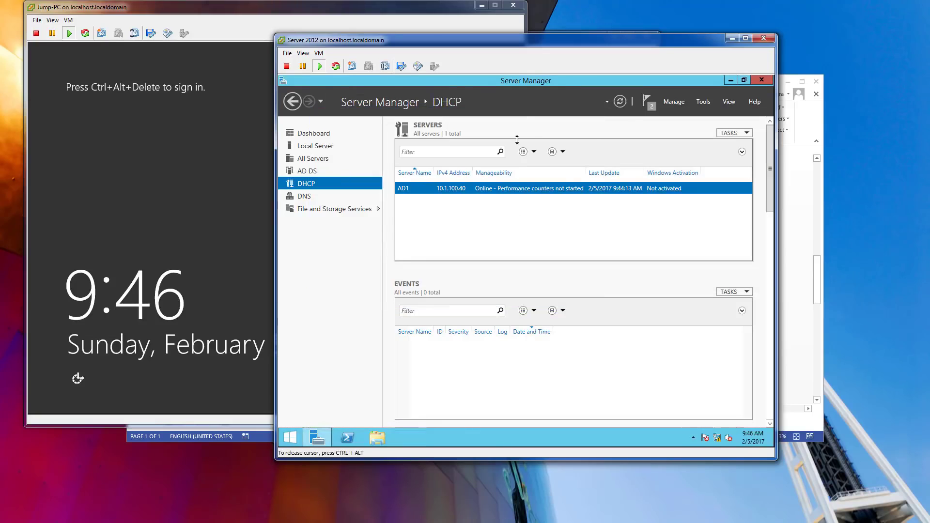
Sign in to Jump-PC as administrator using Send Ctrl+Alt+Del.
left_click(319, 135)
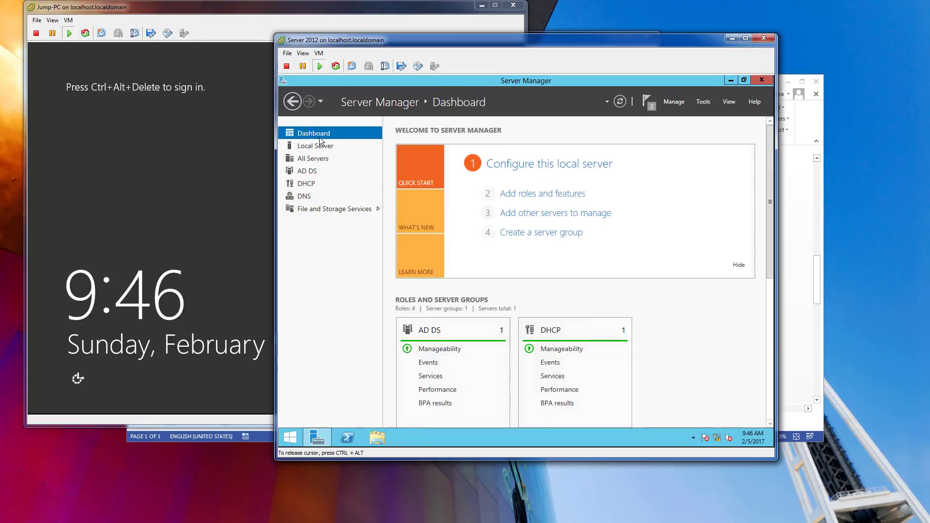
left_click(68, 20)
mouse_move(93, 40)
left_click(224, 50)
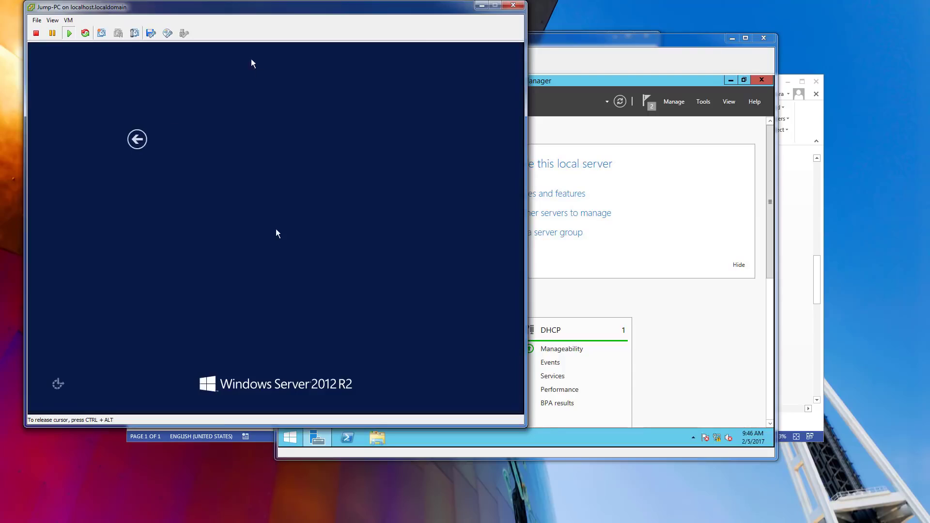
type("••••••••••")
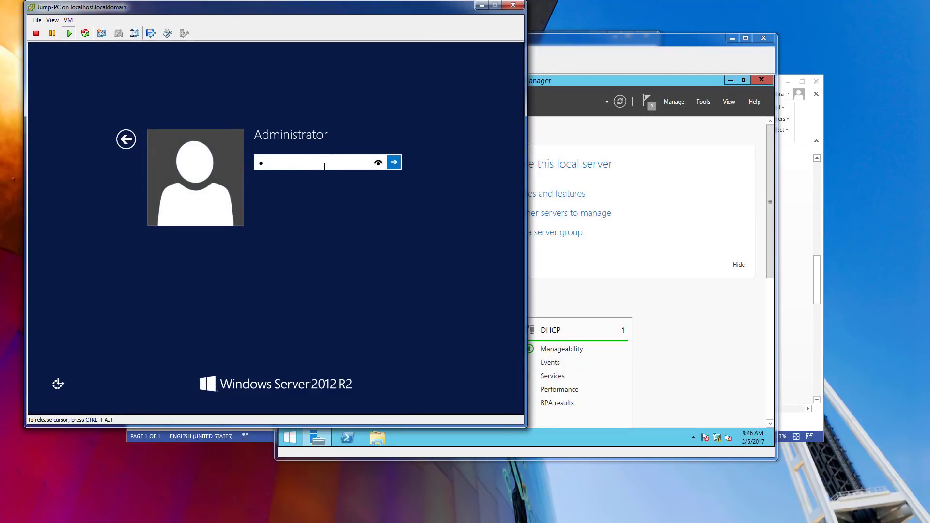
key("Return")
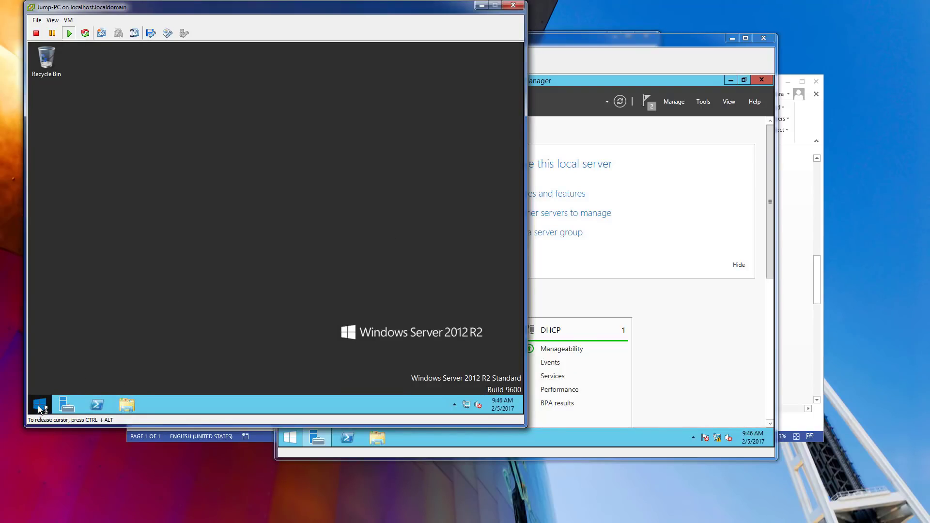
In Jump-PC's computer name settings, set domain membership to securitydemo.net.
left_click(39, 405)
right_click(125, 228)
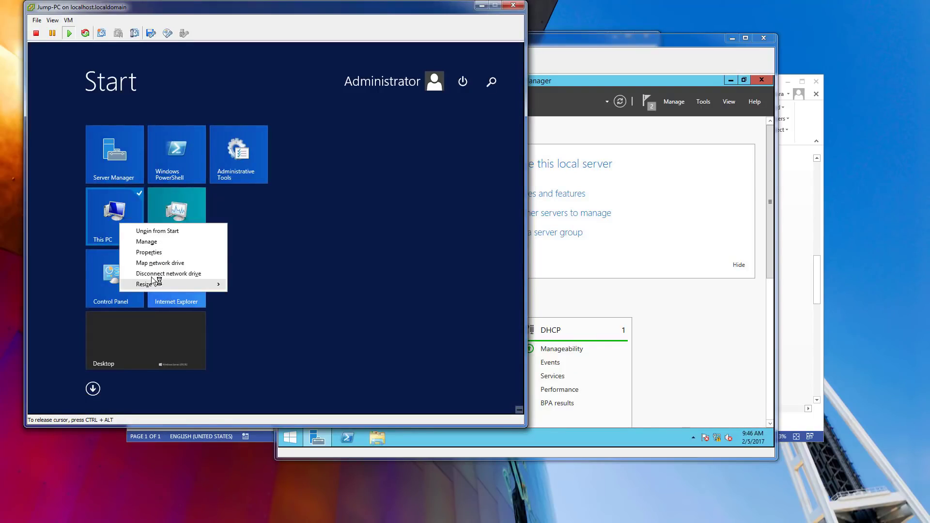
key("Return")
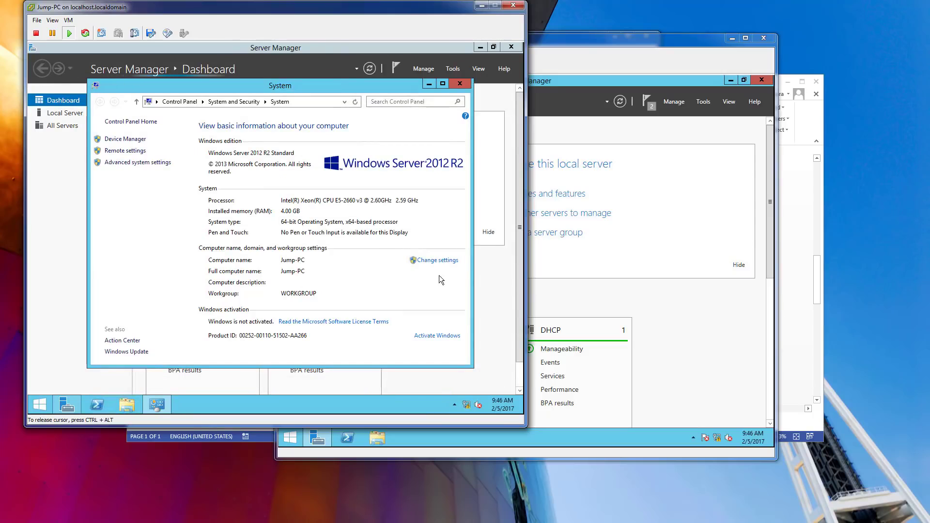
left_click(437, 260)
left_click(274, 235)
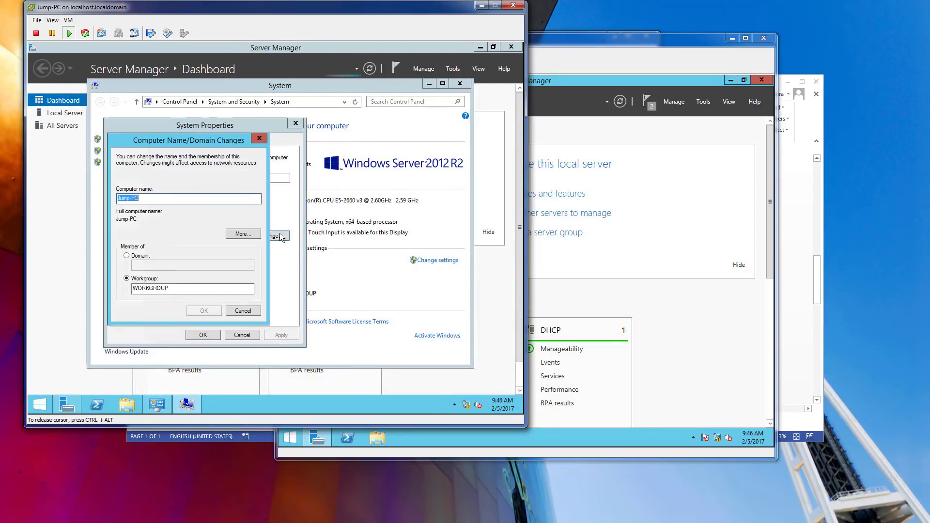
left_click(127, 257)
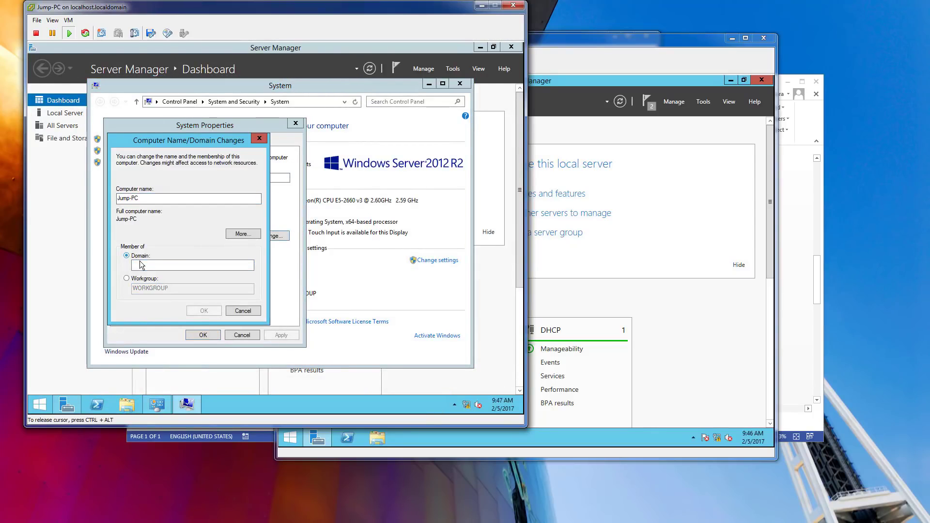
left_click(178, 267)
type("securitydemo.net")
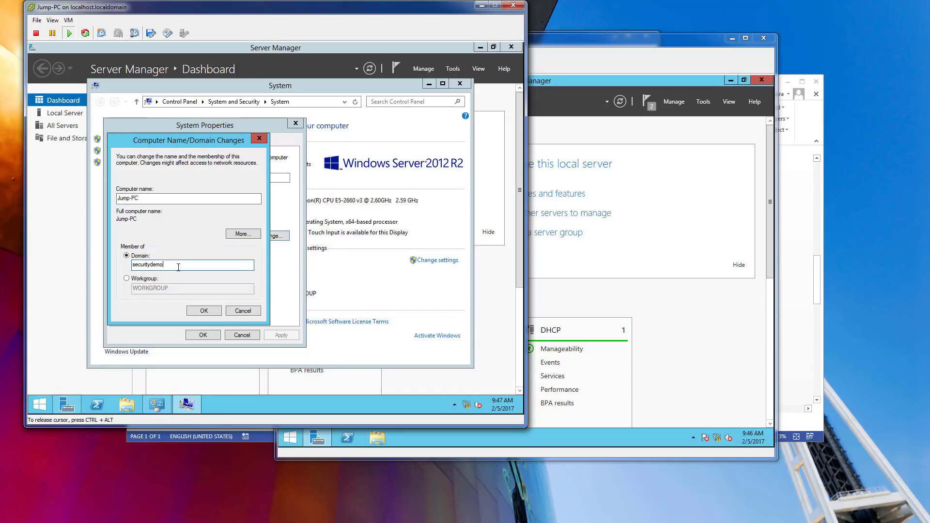
key("Return")
Enter the domain administrator credentials, acknowledge the welcome, and restart Jump-PC.
type("administrator")
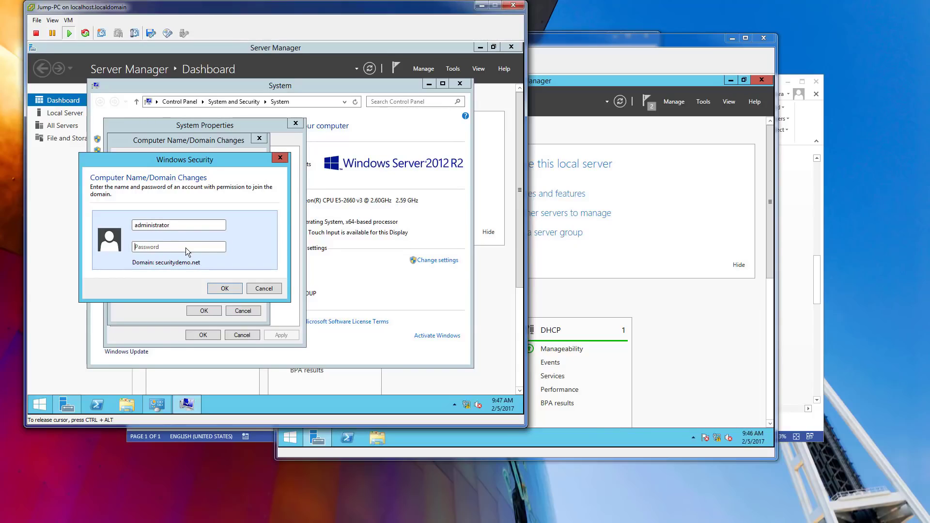
type("•••••••")
left_click(225, 288)
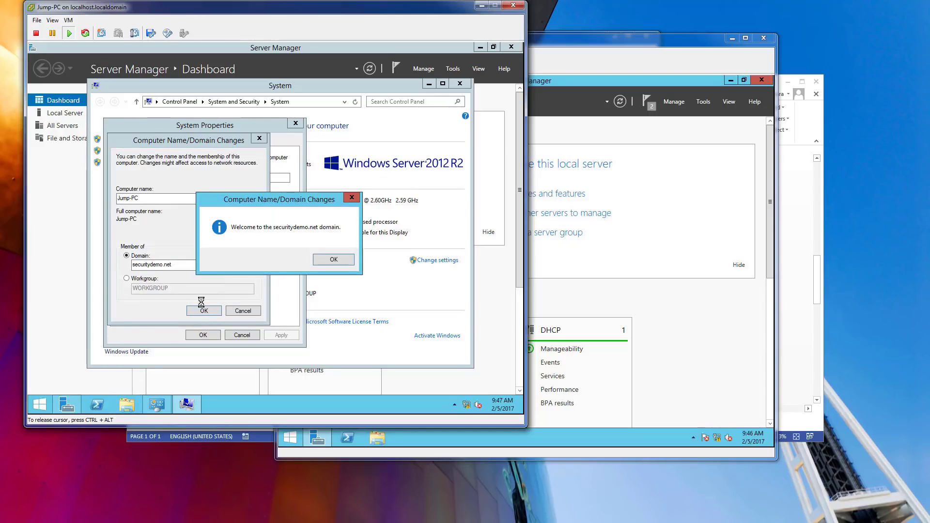
left_click(339, 260)
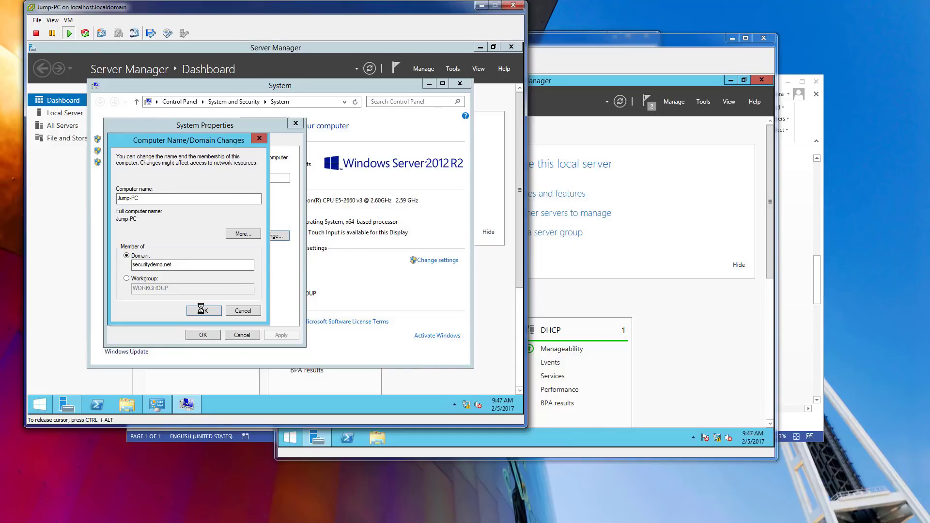
left_click(322, 241)
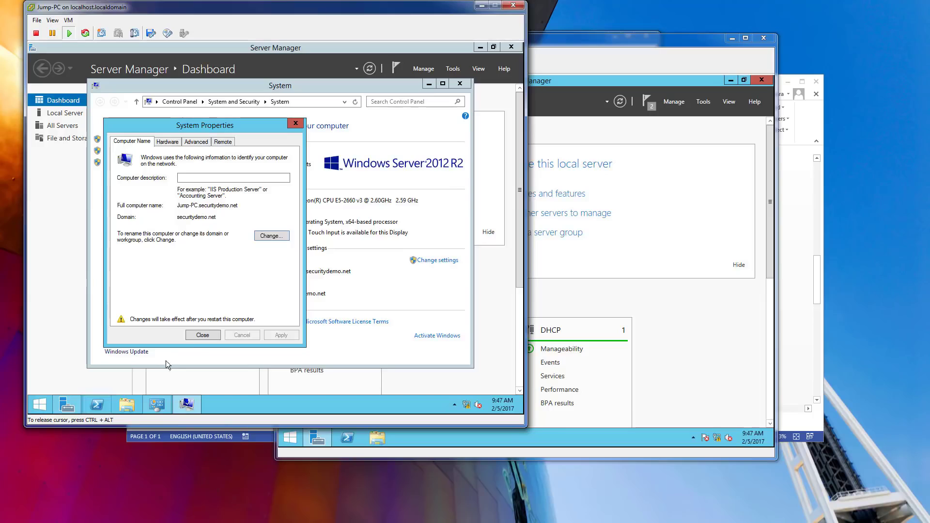
left_click(203, 335)
left_click(264, 232)
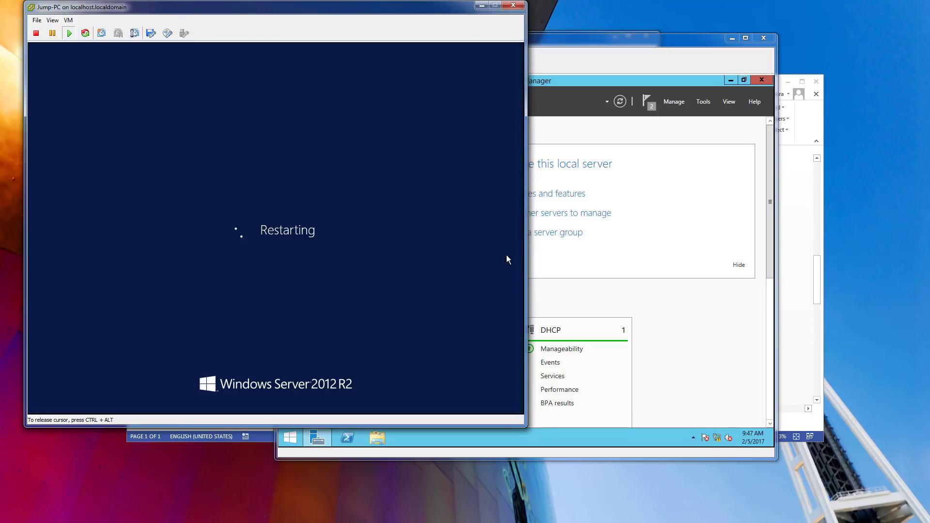
Start a role-based Add Roles and Features installation targeting AD1.
left_click(691, 37)
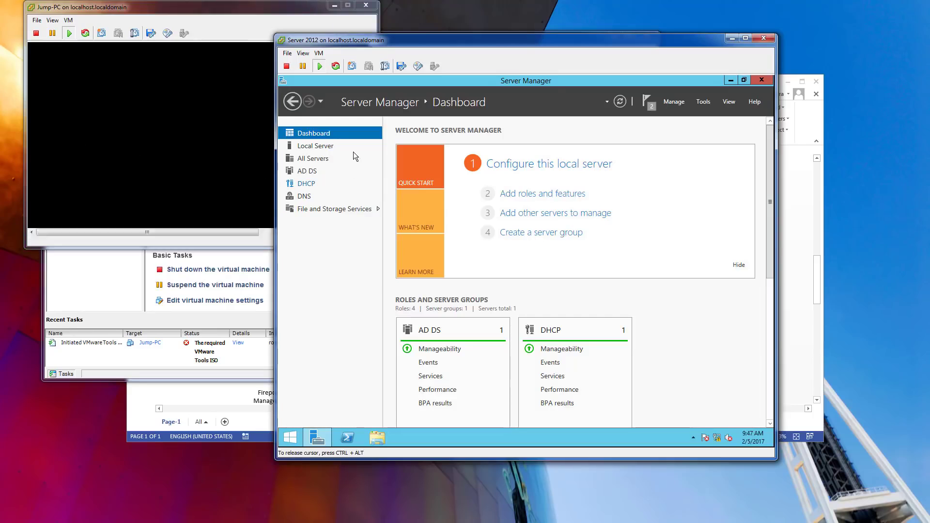
left_click(504, 194)
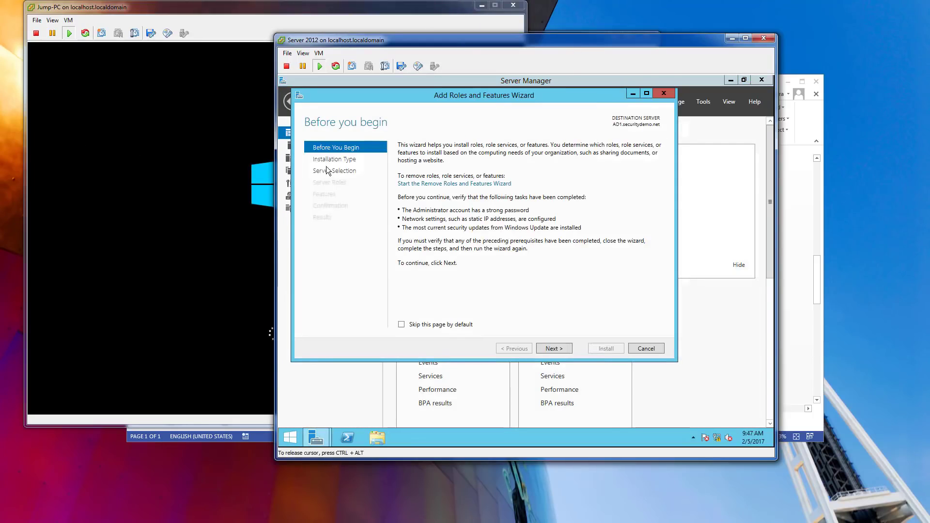
left_click(552, 349)
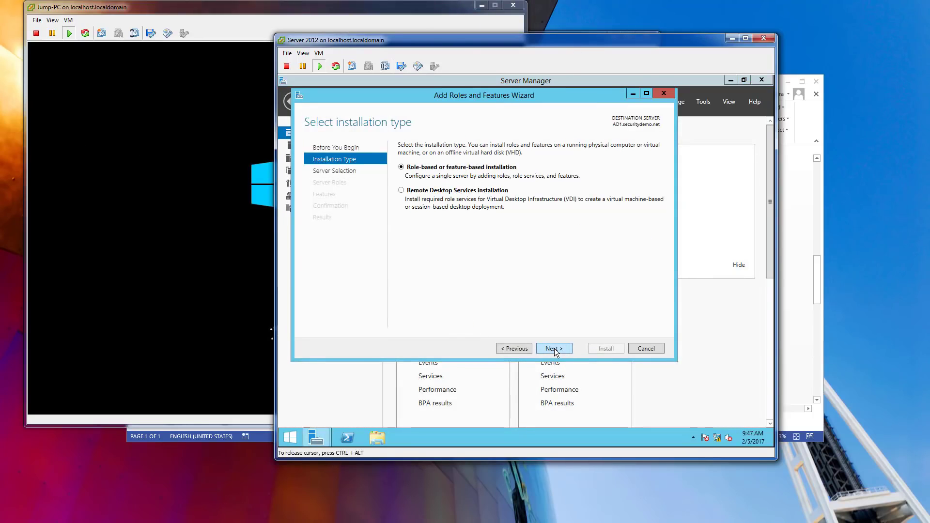
left_click(554, 348)
left_click(555, 348)
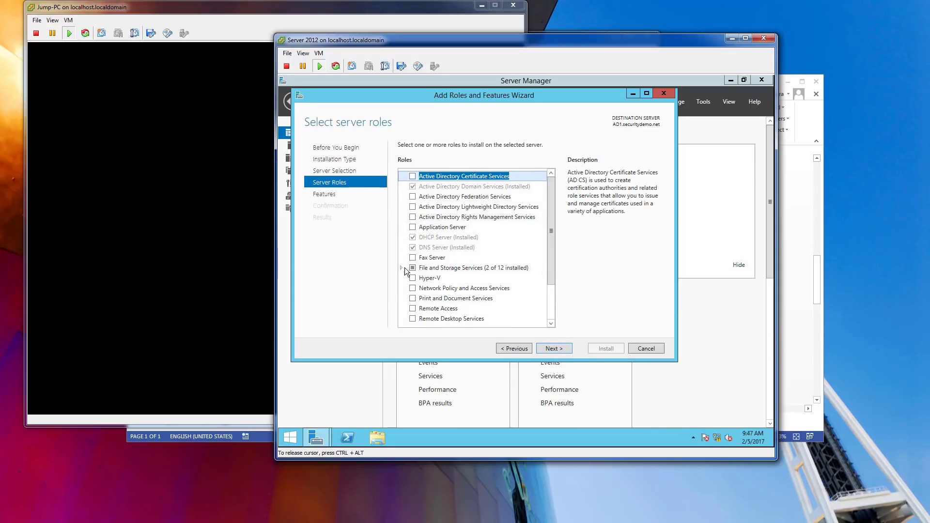
Select Active Directory Certificate Services with its management features and continue to its role services.
left_click(412, 176)
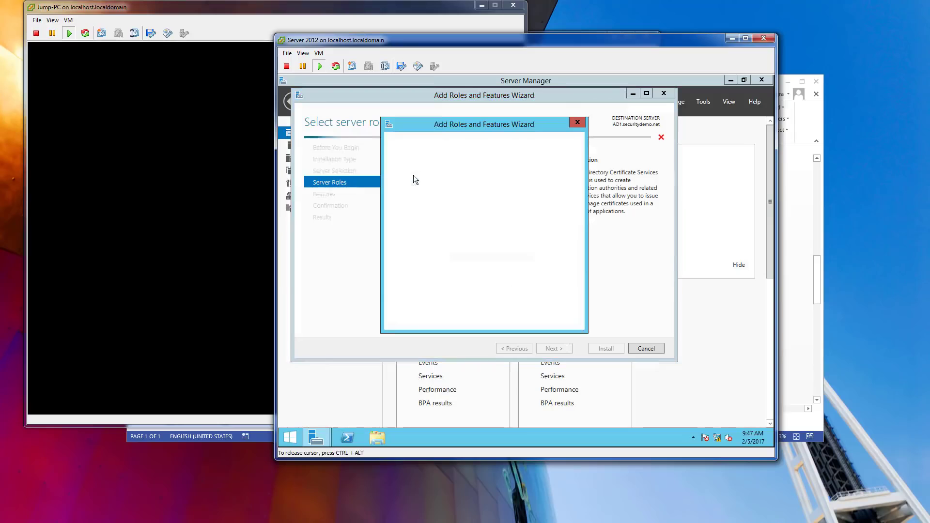
left_click(517, 308)
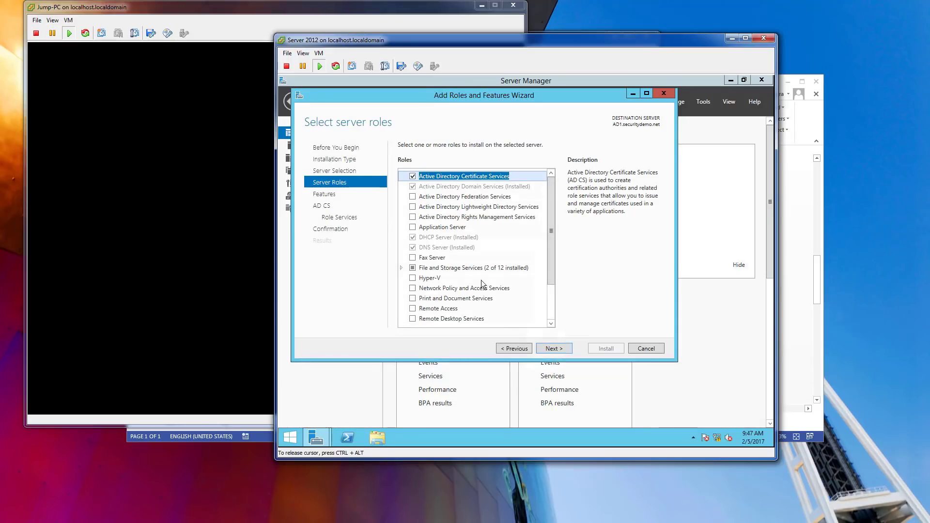
left_click(562, 349)
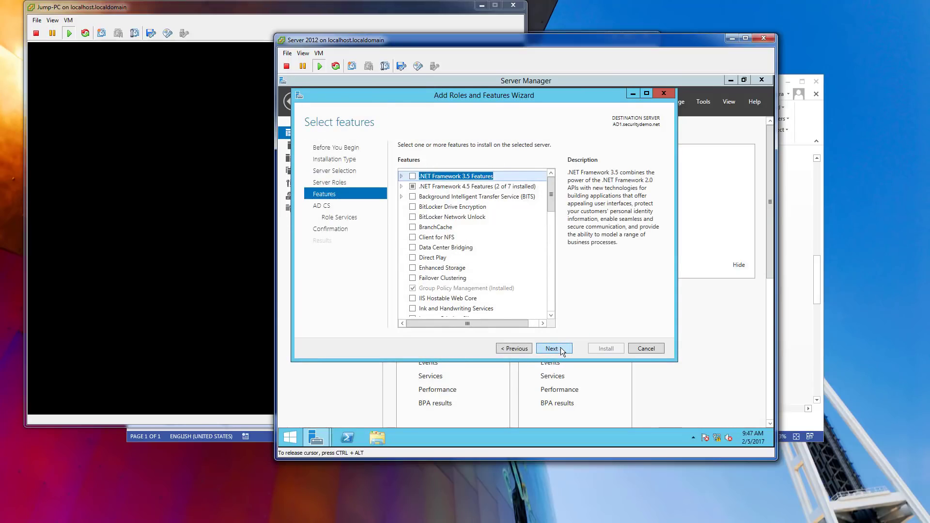
left_click(562, 350)
left_click(562, 350)
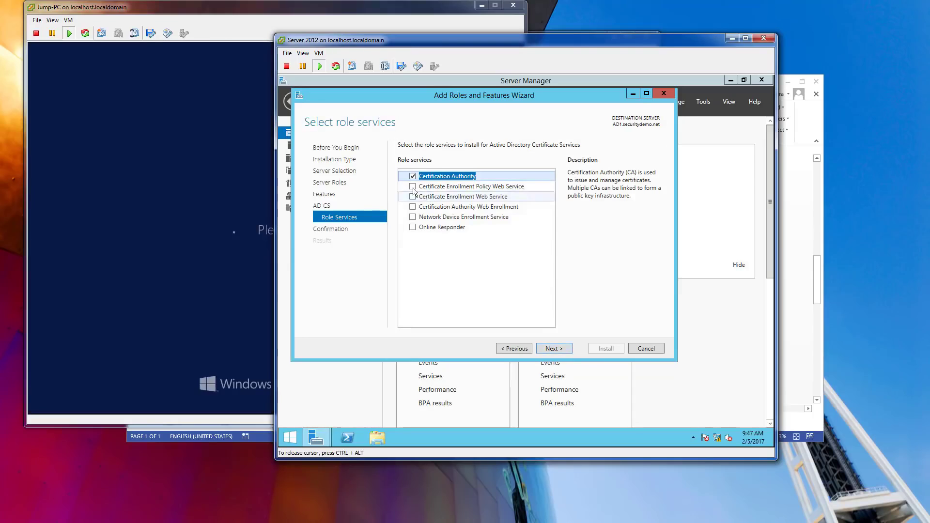
Select CEP, CES, CA Web Enrollment and Online Responder, adding each one's required features.
left_click(412, 187)
left_click(518, 309)
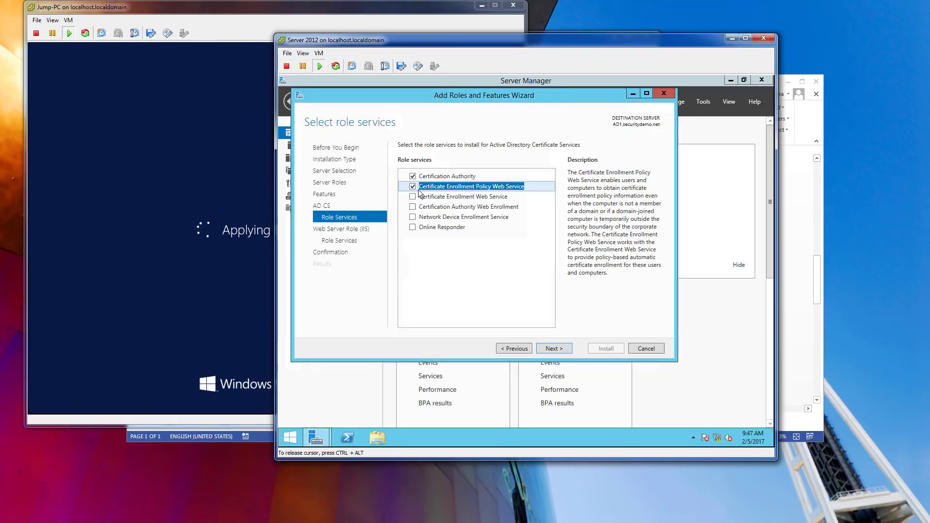
left_click(419, 196)
left_click(413, 207)
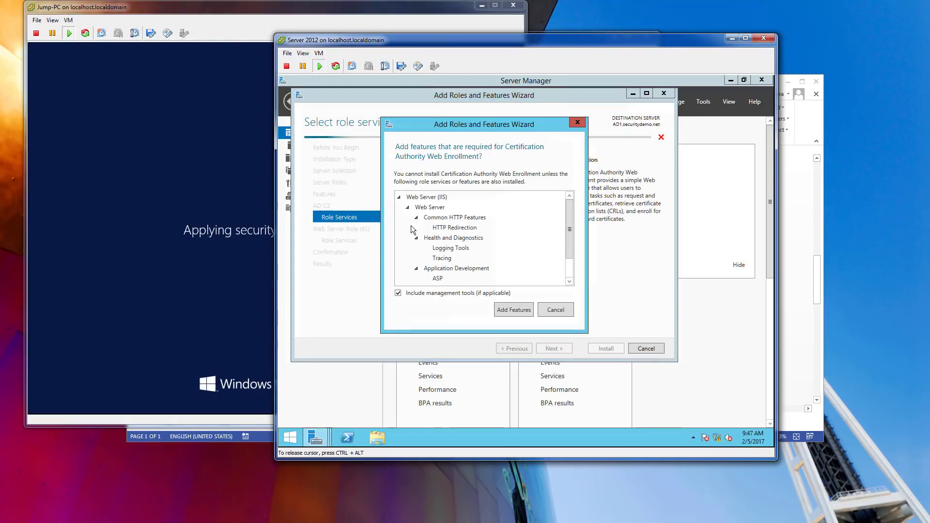
left_click(518, 307)
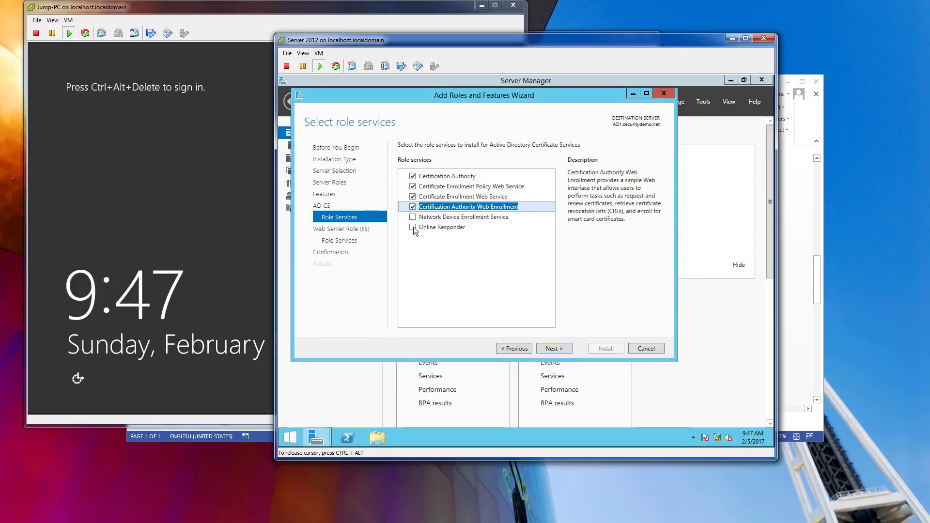
left_click(412, 228)
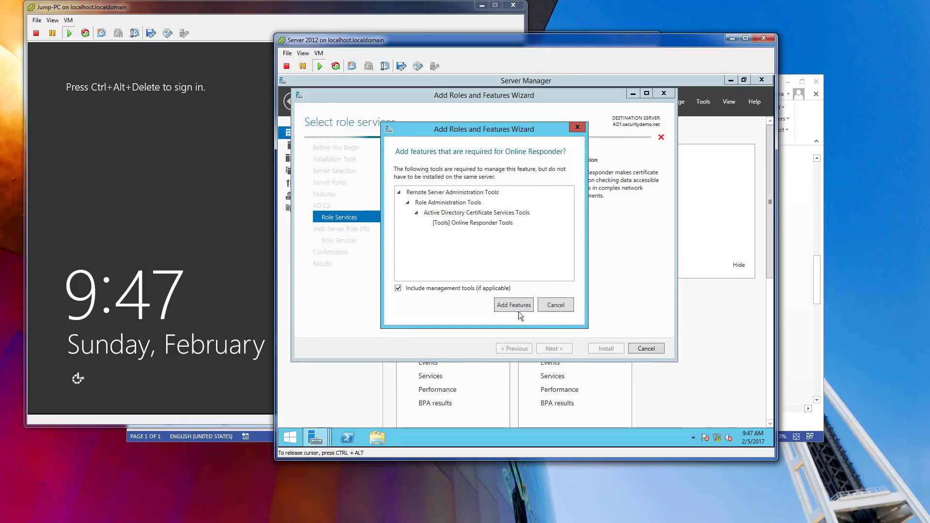
left_click(518, 312)
Accept the default IIS web server role services and allow automatic restart.
left_click(553, 346)
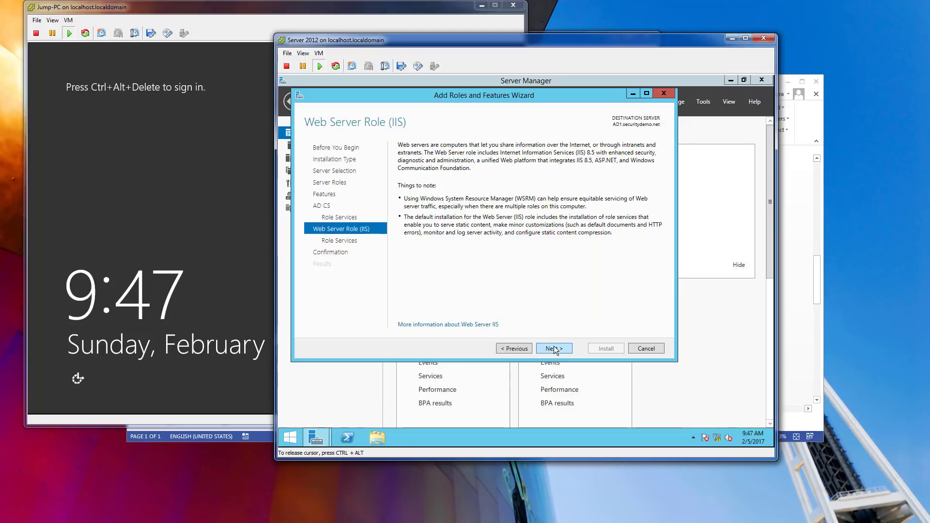
left_click(554, 347)
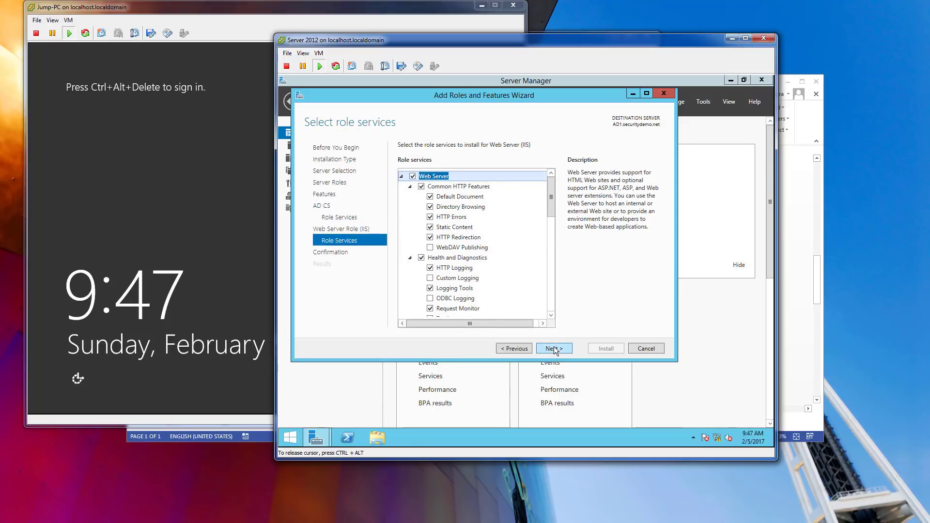
left_click(553, 346)
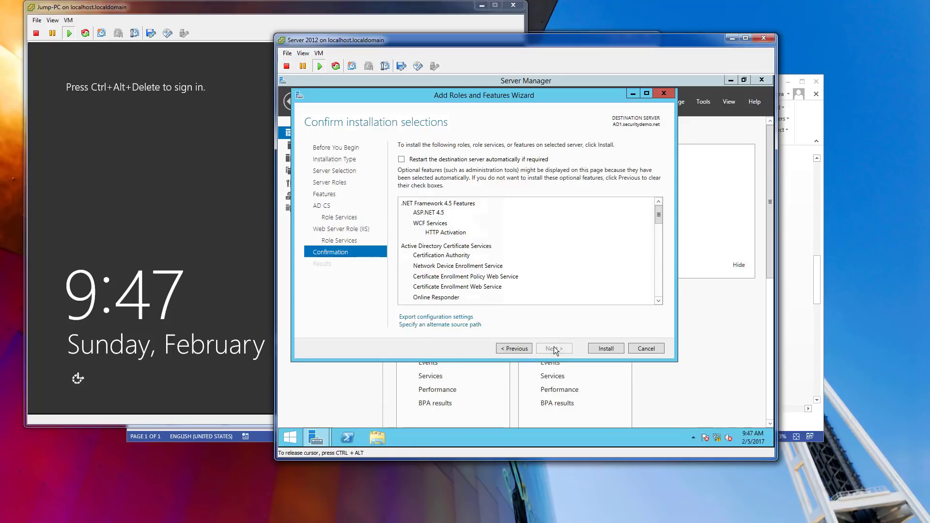
left_click(402, 160)
left_click(567, 290)
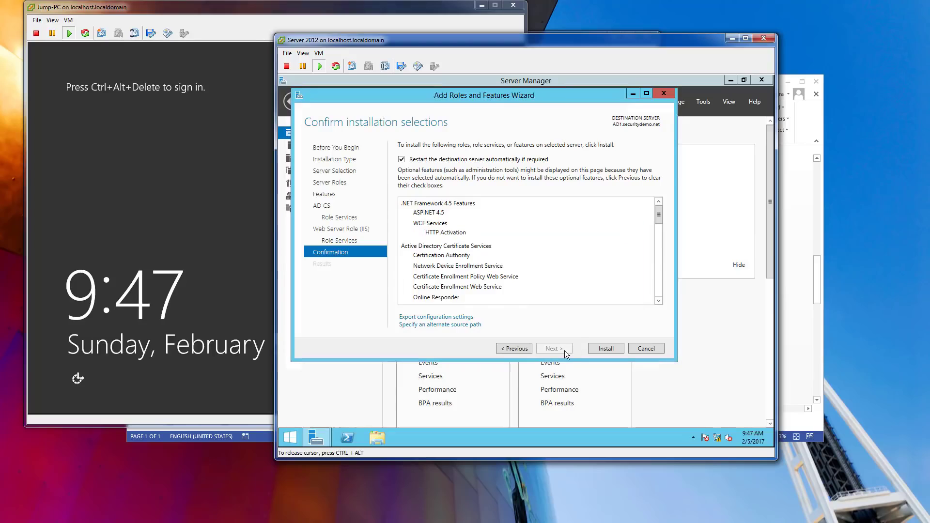
Install the AD CS role services and IIS on AD1, waiting until the installation succeeds.
left_click(601, 348)
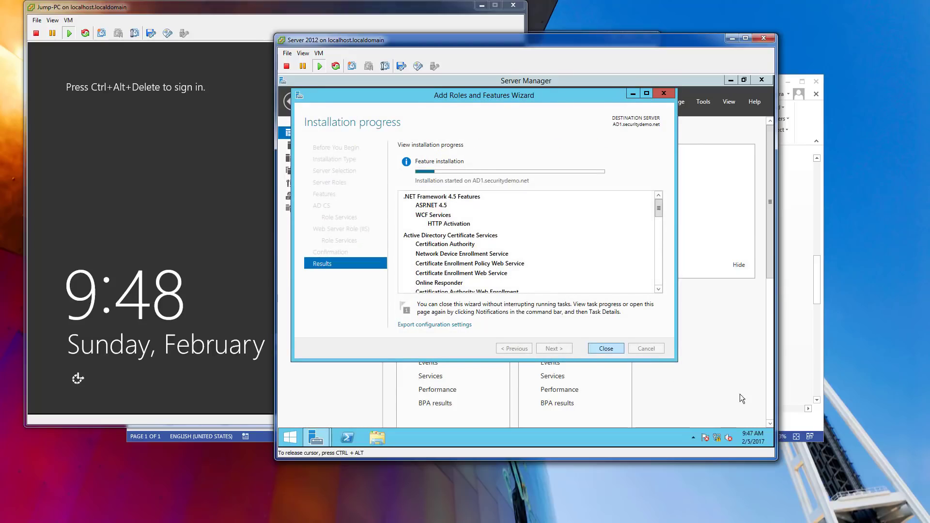
left_click(746, 440)
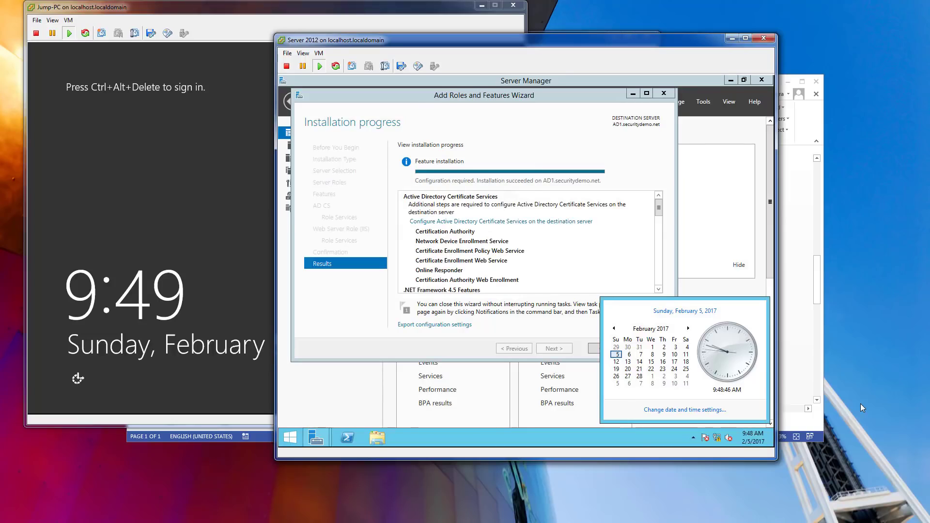
left_click(518, 96)
Close the finished install wizard and open the pending AD CS post-deployment configuration task.
left_click(598, 348)
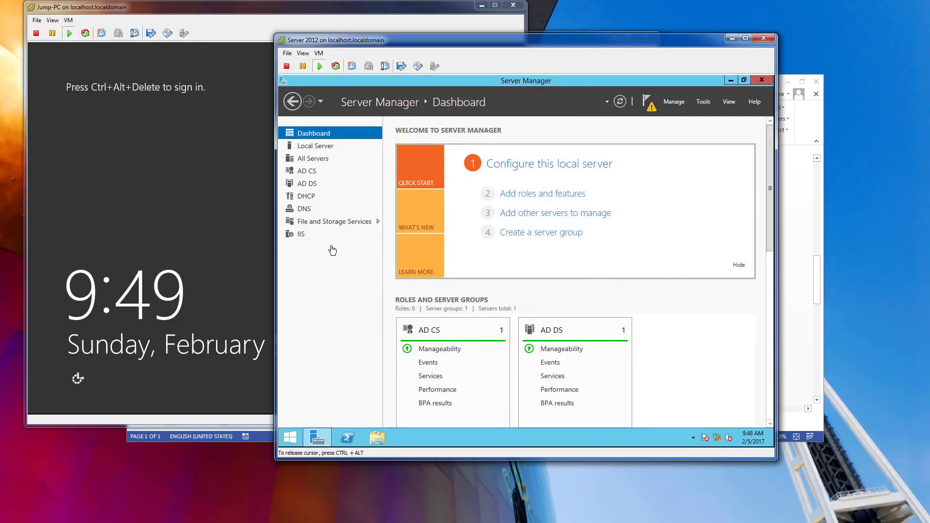
left_click(307, 173)
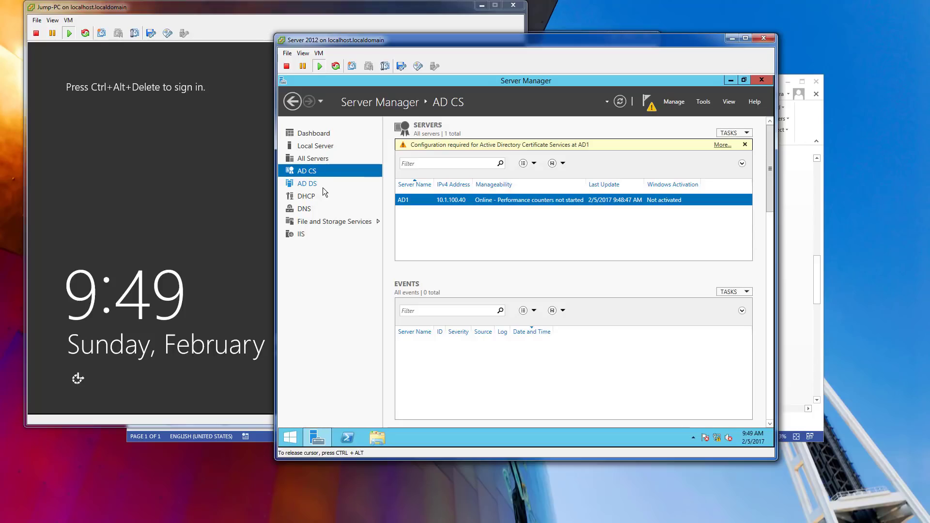
left_click(719, 146)
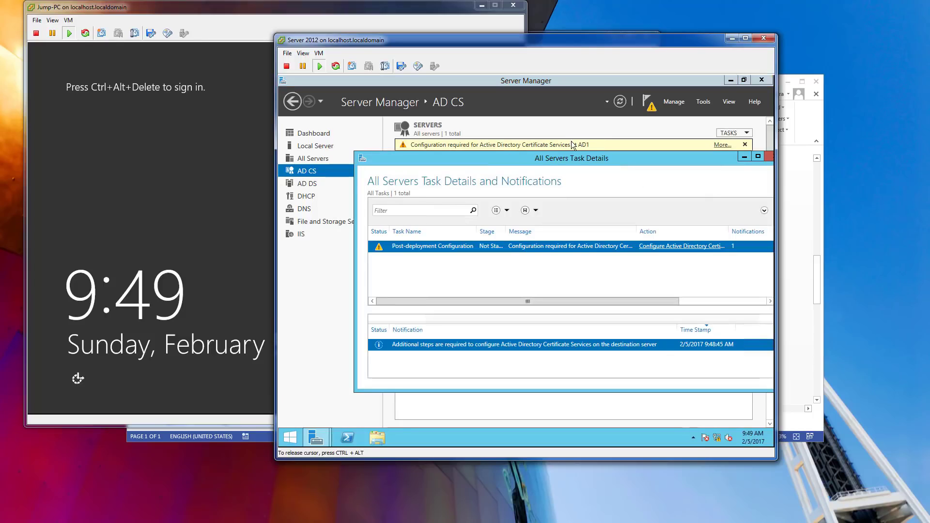
left_click_drag(552, 159, 491, 154)
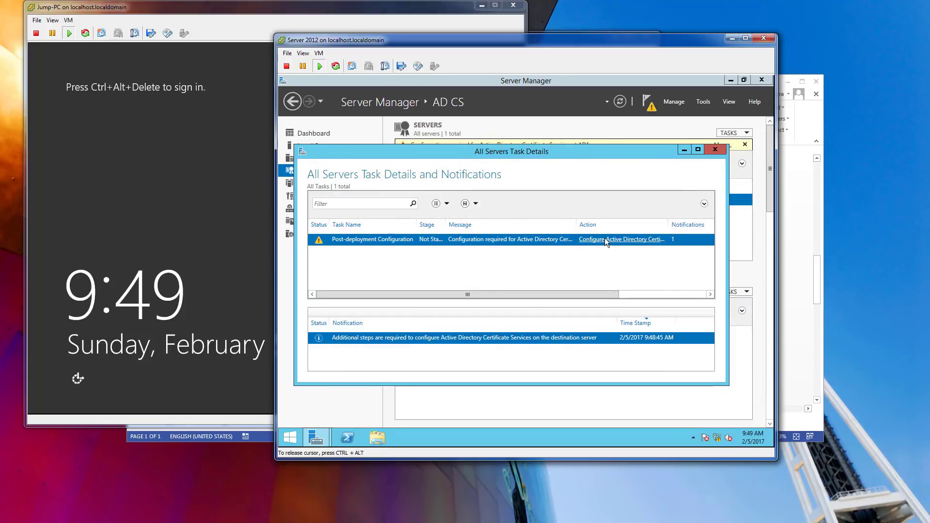
Launch Configure Active Directory Certificate Services past Credentials, then search 'user' from the Start screen.
left_click(557, 336)
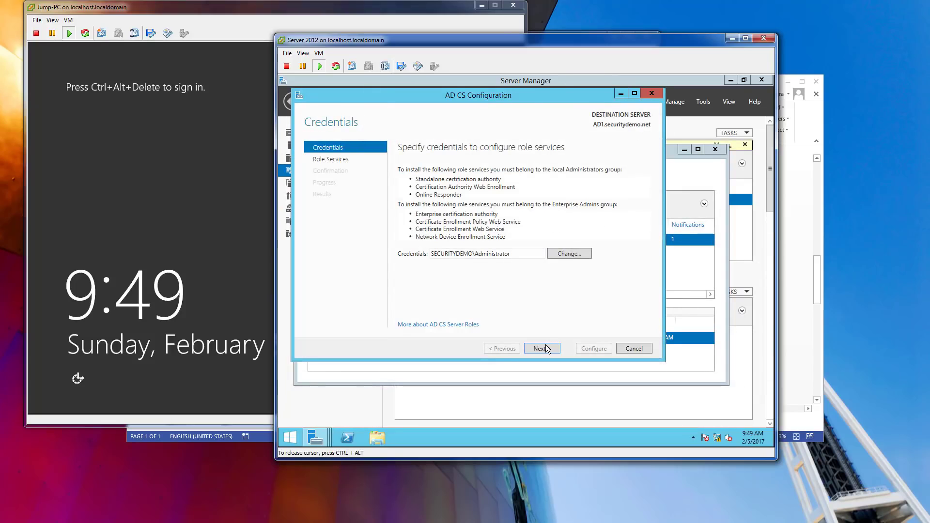
left_click(545, 344)
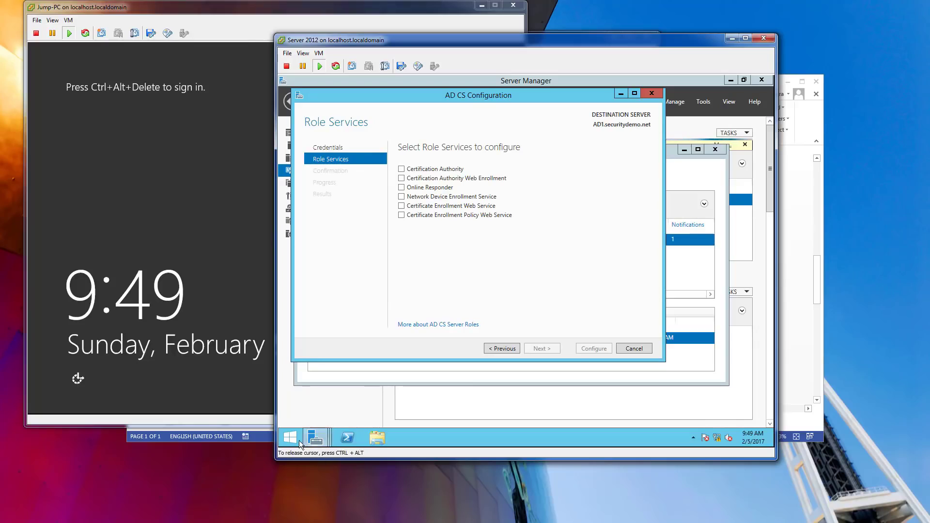
left_click(292, 439)
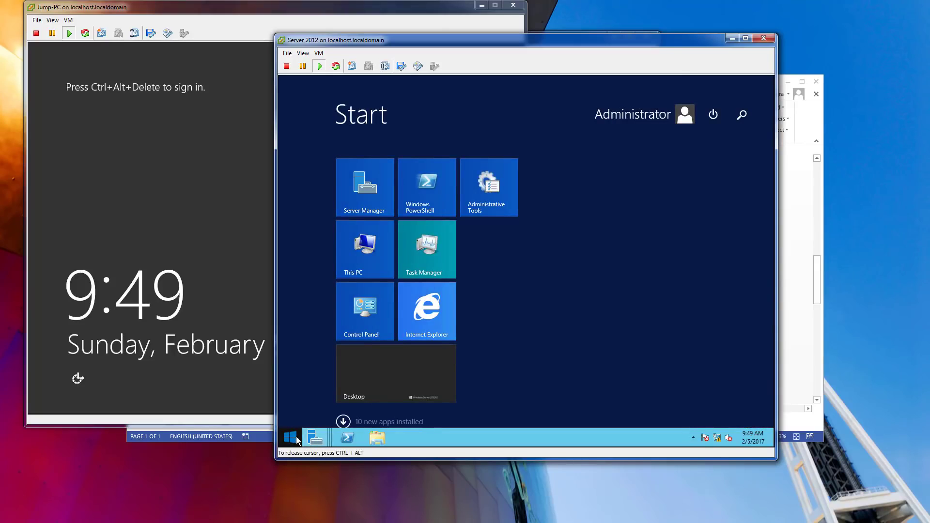
type("user")
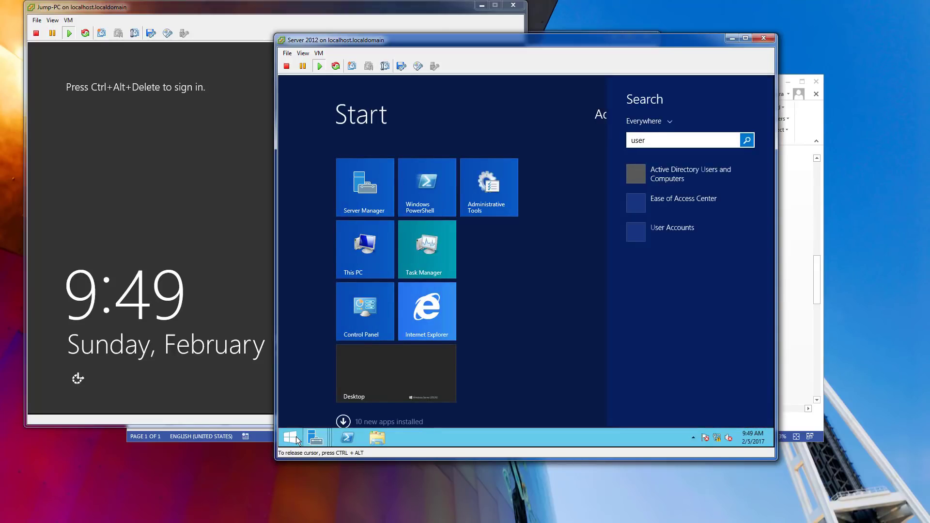
Add the securitydemo.net Administrator account to the IIS_IUSRS group in Active Directory Users and Computers.
left_click(659, 176)
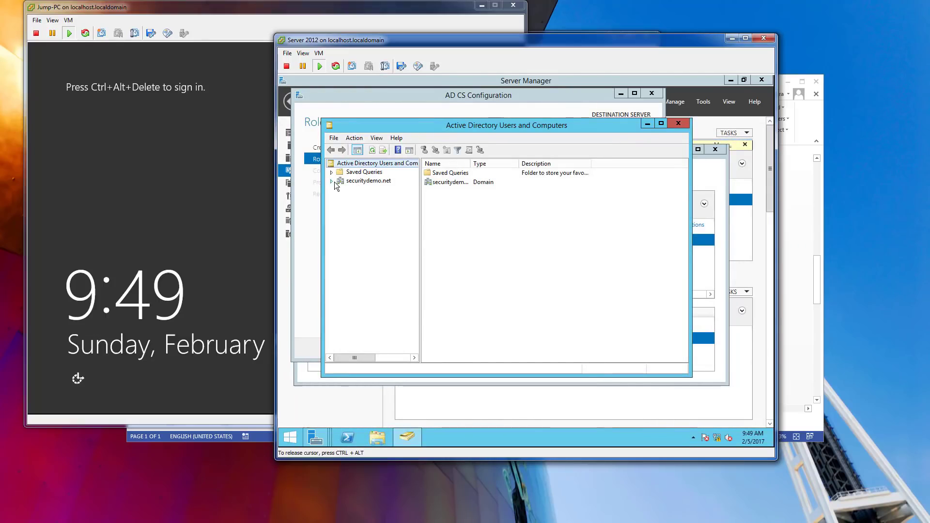
left_click(333, 182)
left_click(358, 234)
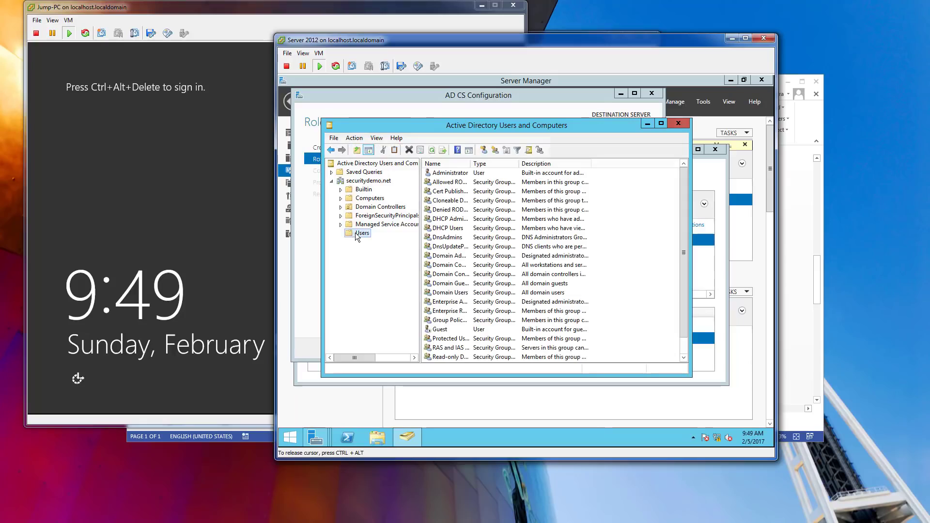
double_click(450, 174)
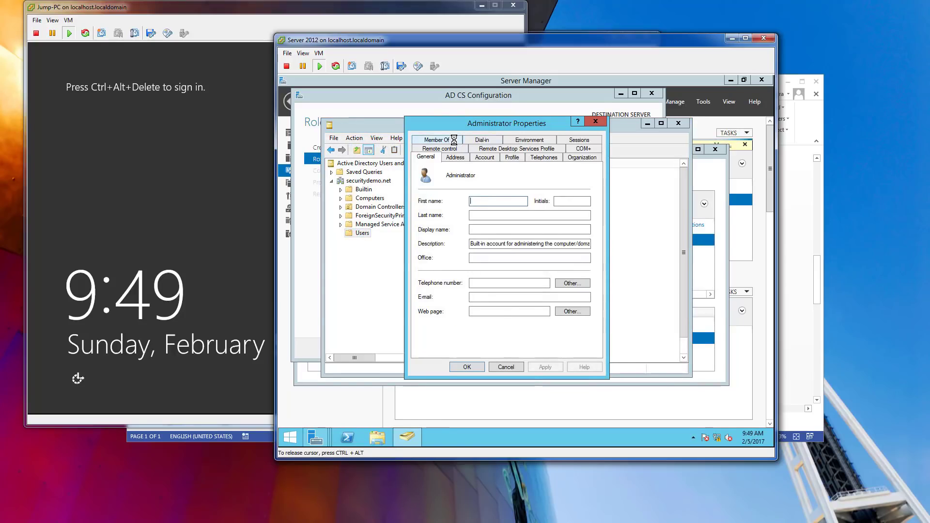
left_click(454, 140)
left_click(433, 274)
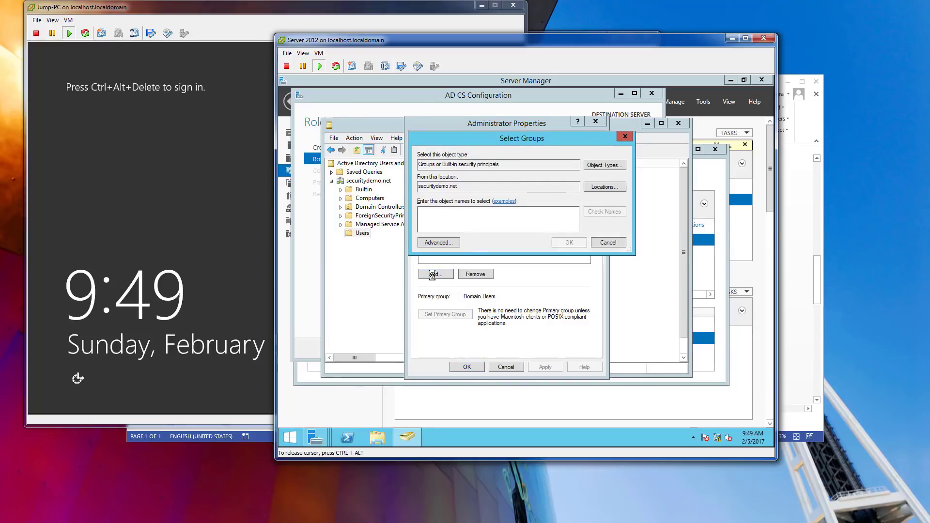
type("iis")
key("Return")
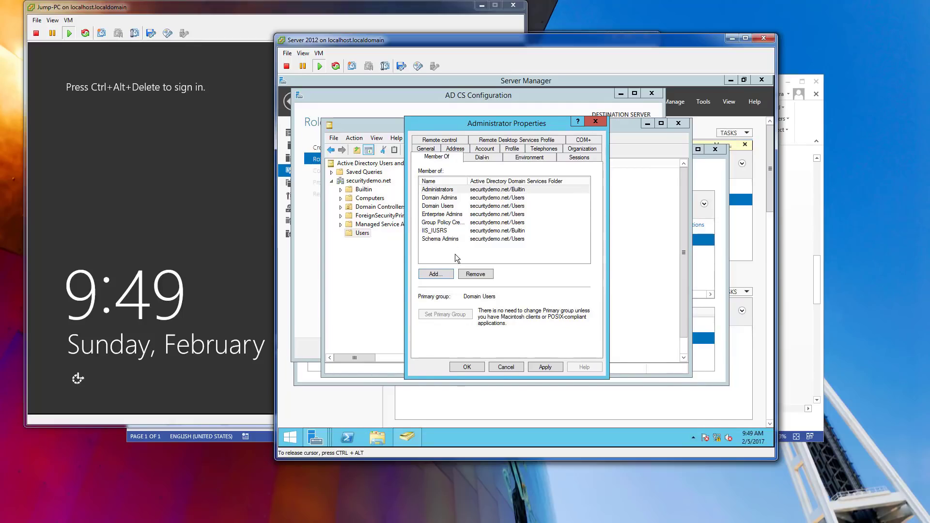
left_click(458, 368)
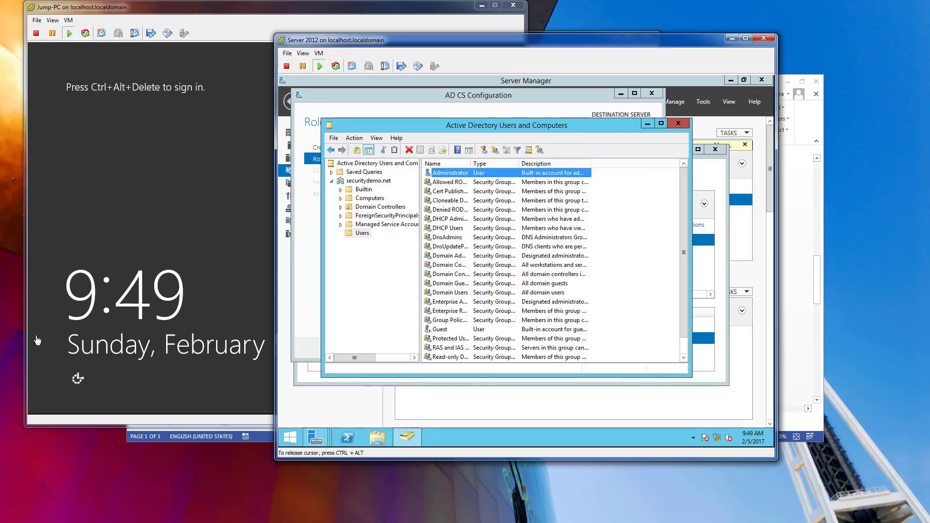
left_click(679, 123)
Configure Certification Authority, Web Enrollment and Online Responder as an Enterprise Root CA.
left_click(401, 169)
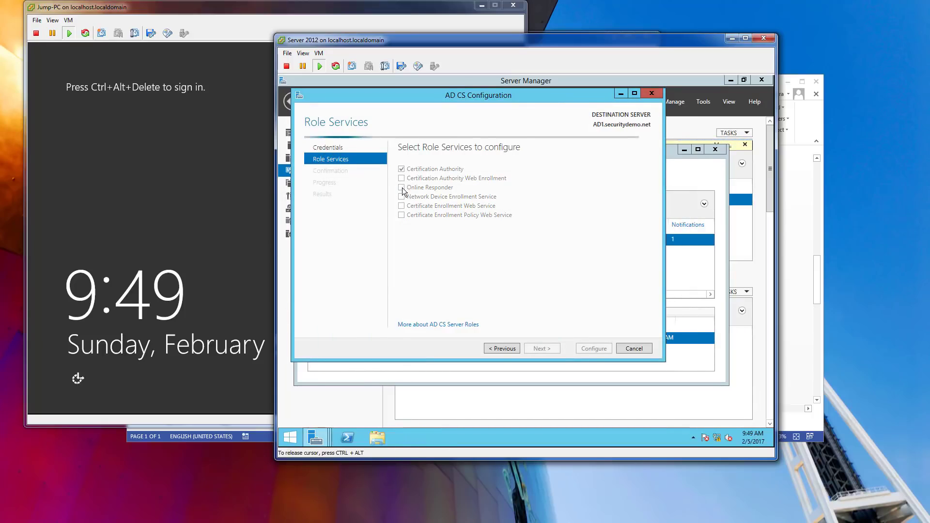
left_click(402, 178)
left_click(402, 187)
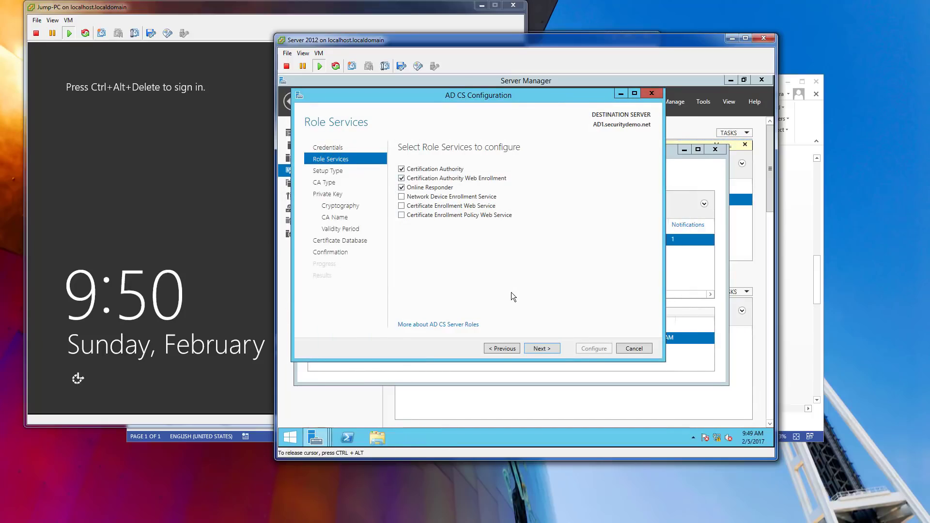
left_click(552, 348)
left_click(548, 350)
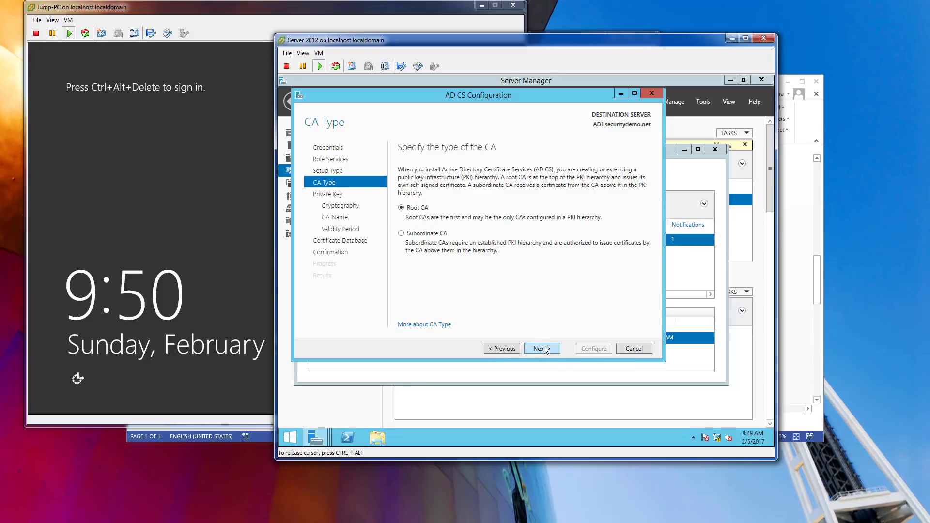
left_click(545, 346)
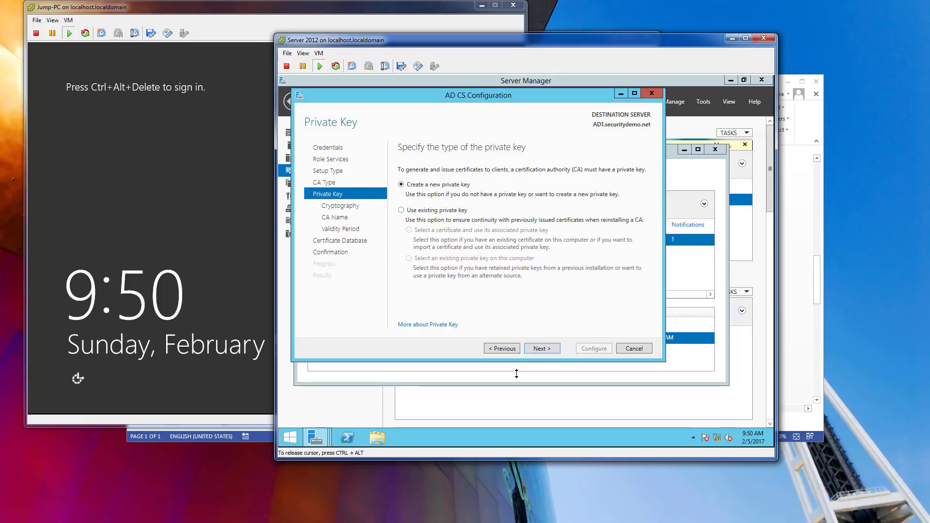
Create a new private key with SHA256, keeping the CA name, 5-year validity and default database locations.
left_click(536, 354)
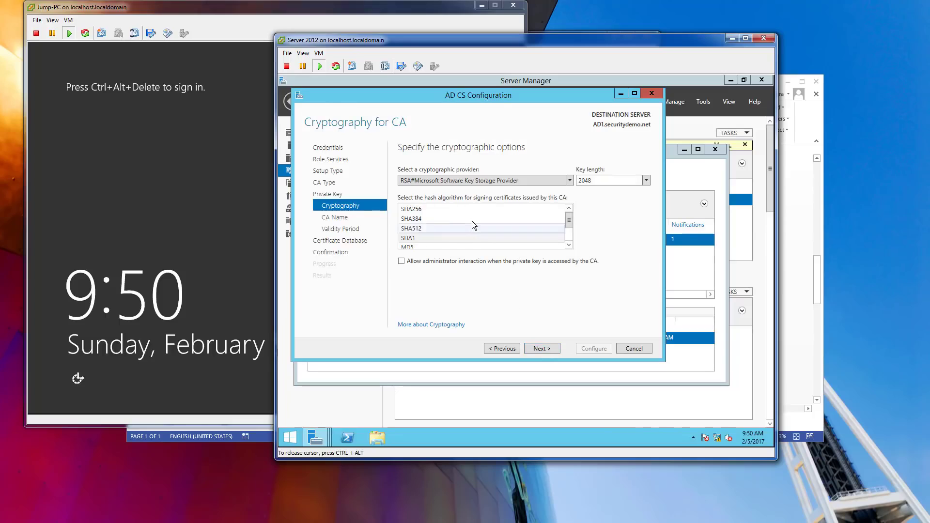
left_click(449, 211)
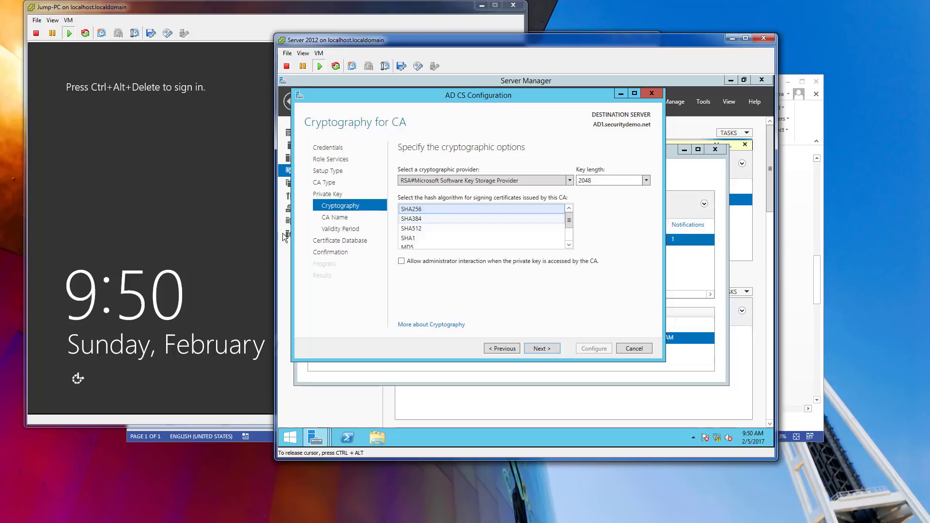
left_click(539, 348)
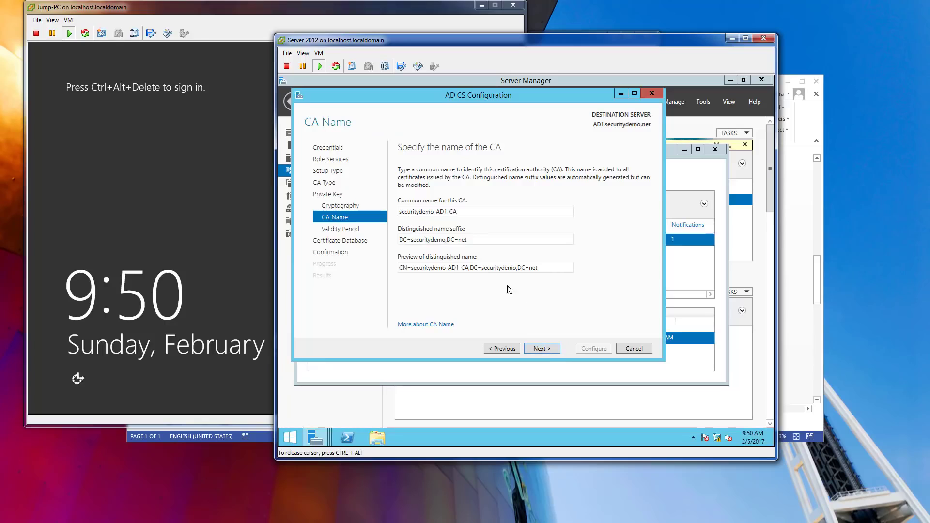
left_click(542, 345)
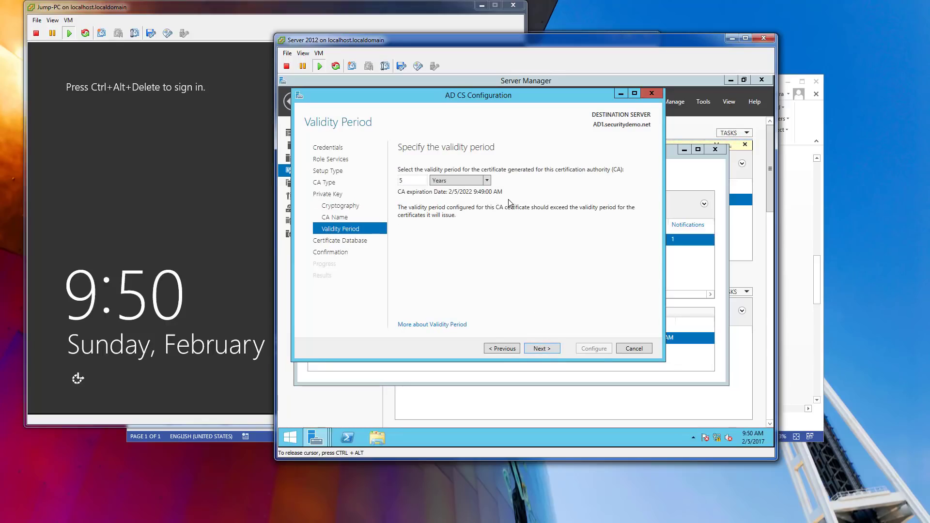
left_click(548, 348)
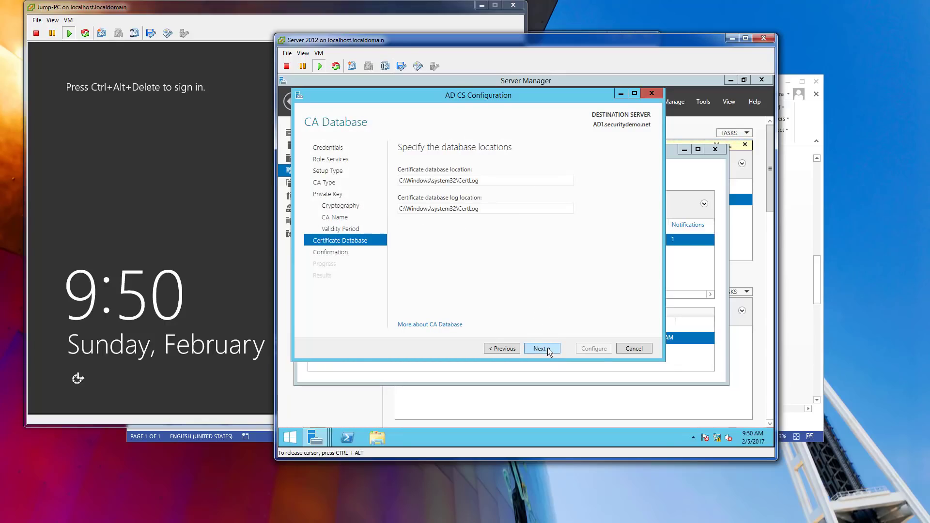
left_click(548, 348)
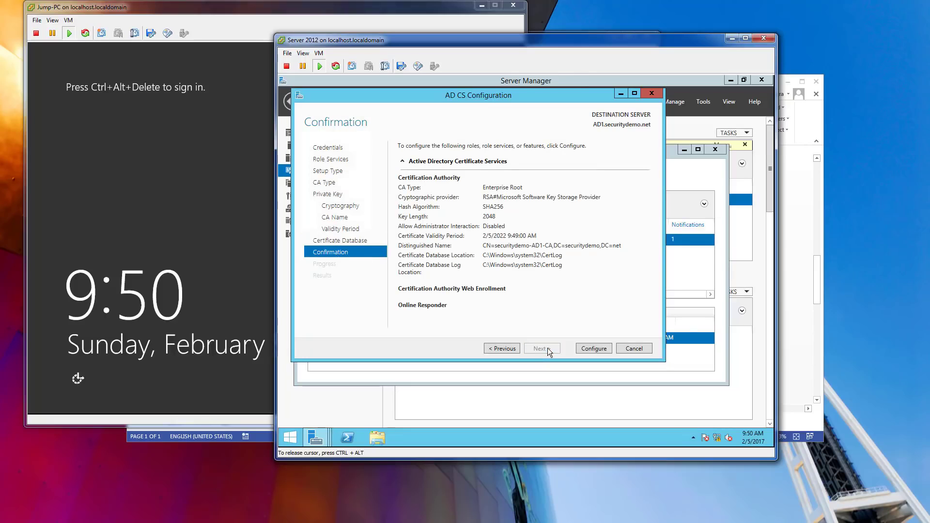
Apply the CA, Web Enrollment and Online Responder configuration and close the wizard after all succeed.
left_click(603, 348)
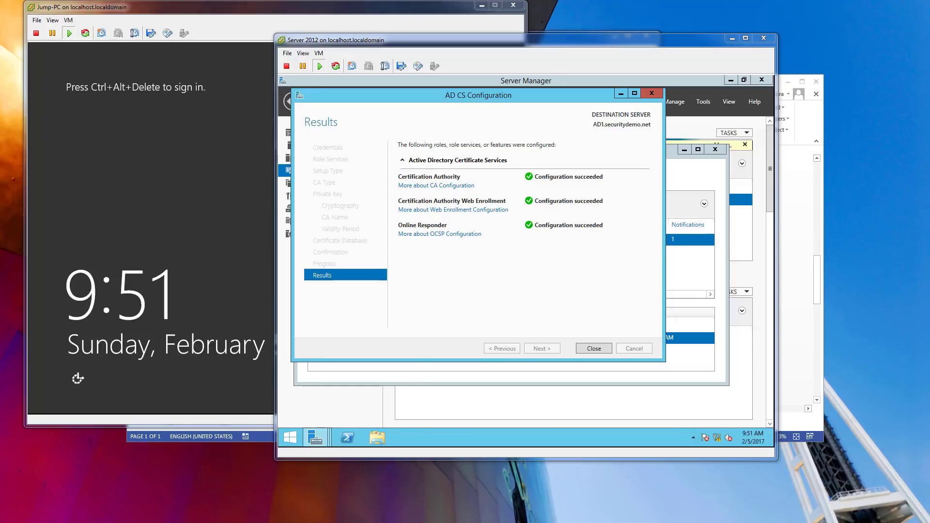
left_click(595, 349)
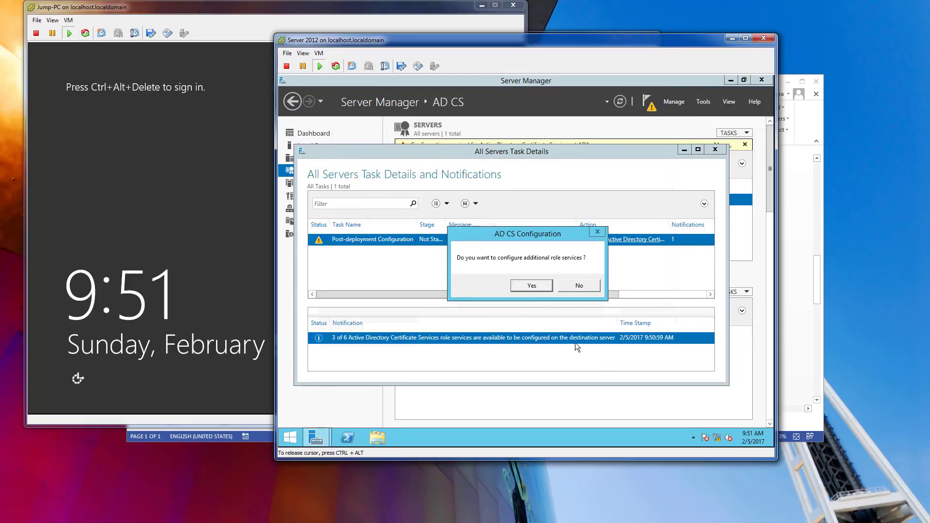
Choose NDES, CES and CEP as the additional role services to configure.
left_click(529, 286)
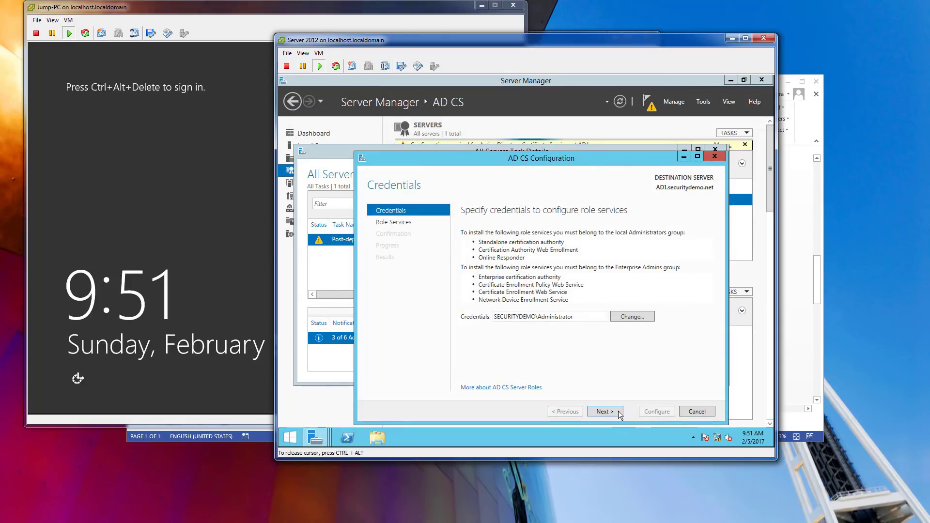
left_click(612, 411)
left_click(464, 260)
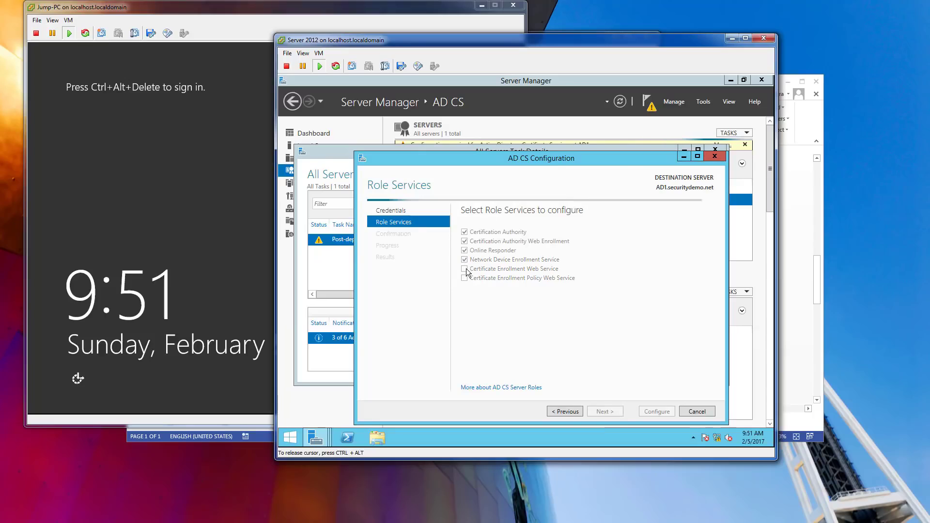
left_click(464, 269)
left_click(465, 278)
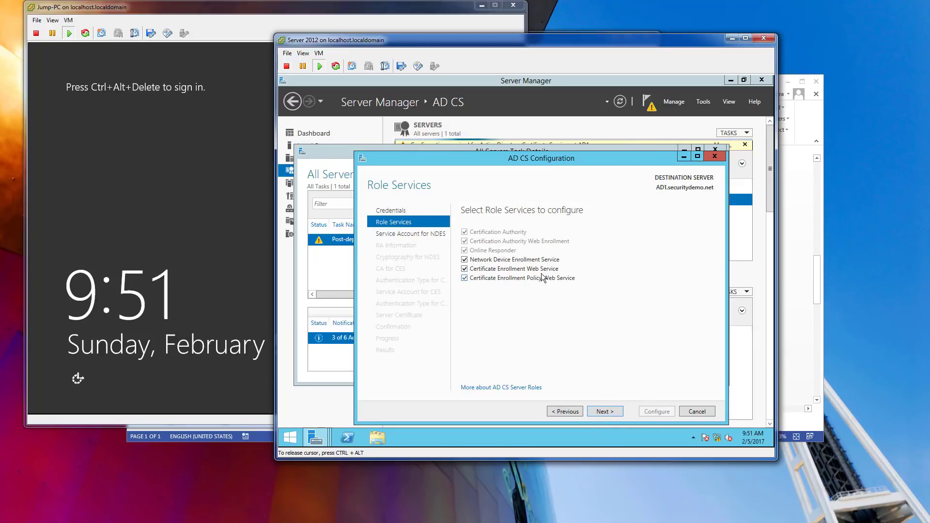
left_click(605, 412)
Set SECURITYDEMO\administrator with its password as the NDES service account.
left_click(682, 268)
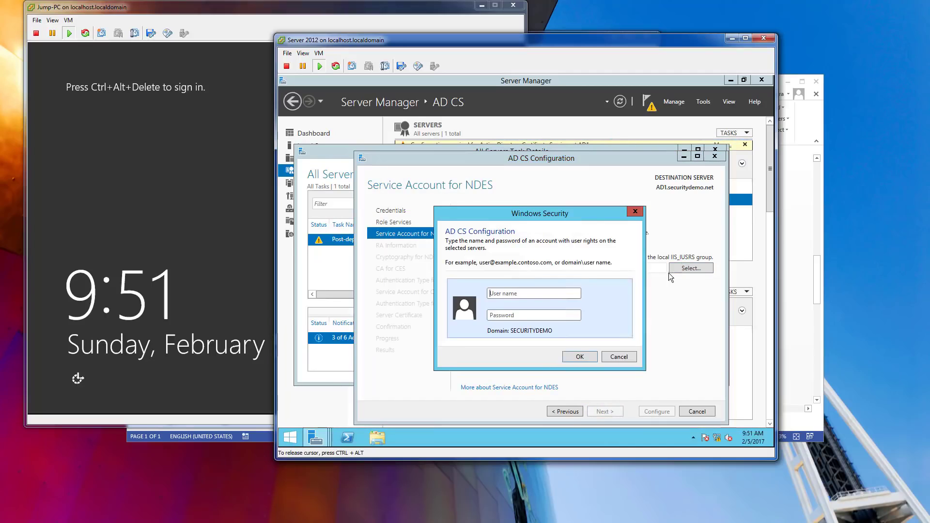
type("administa")
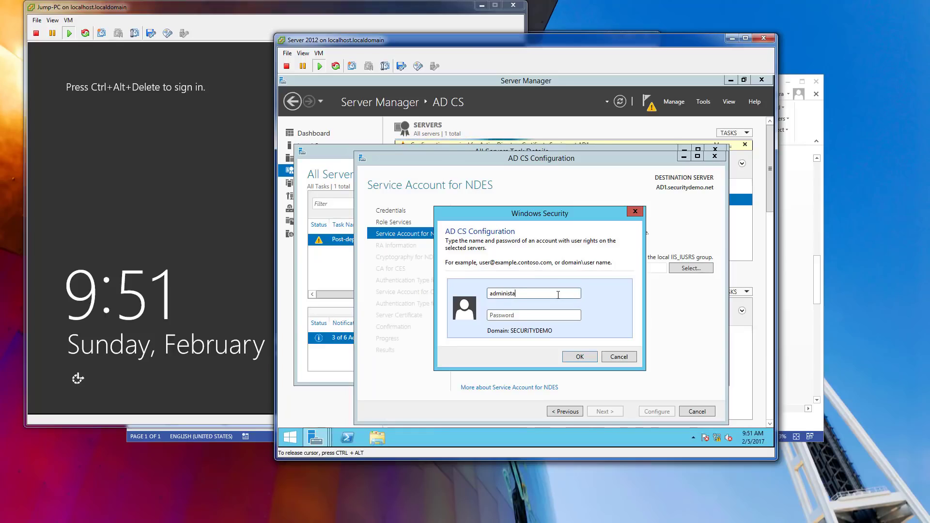
key("BackSpace")
type("rat")
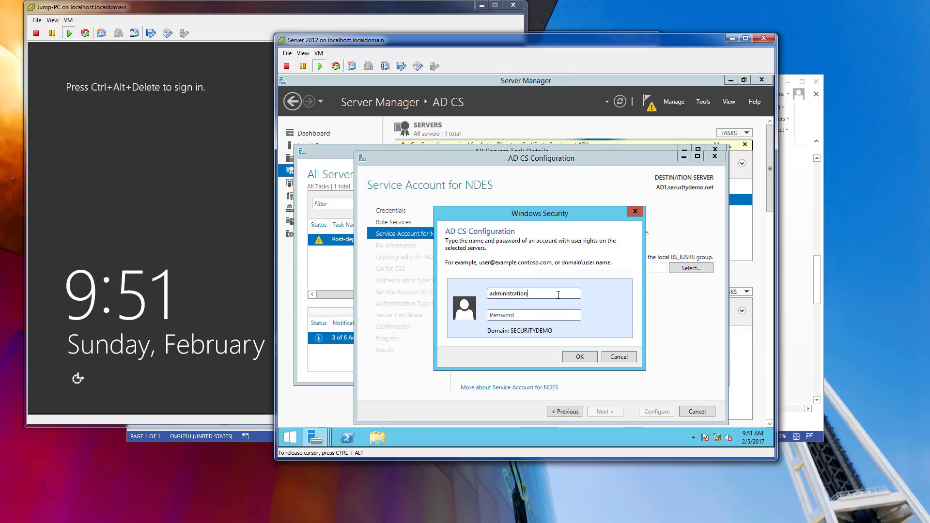
type("orPa")
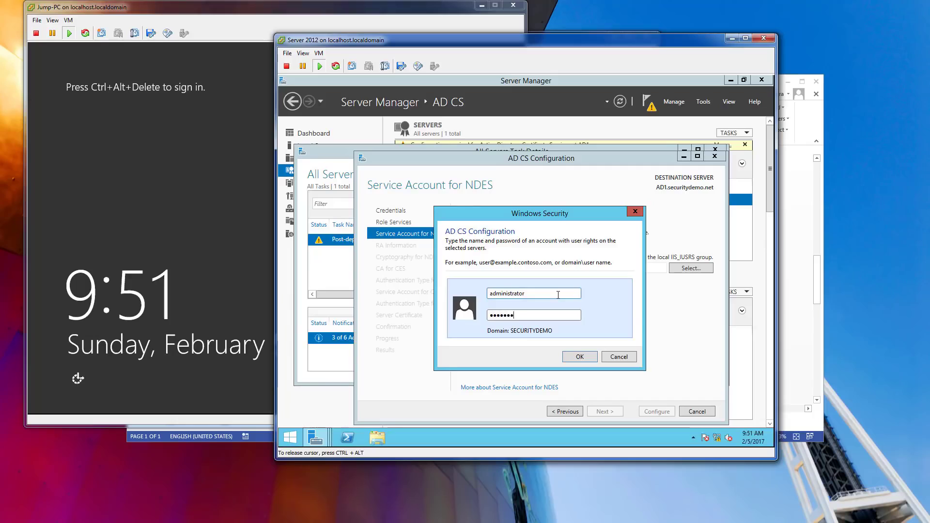
type("rd1")
key("Return")
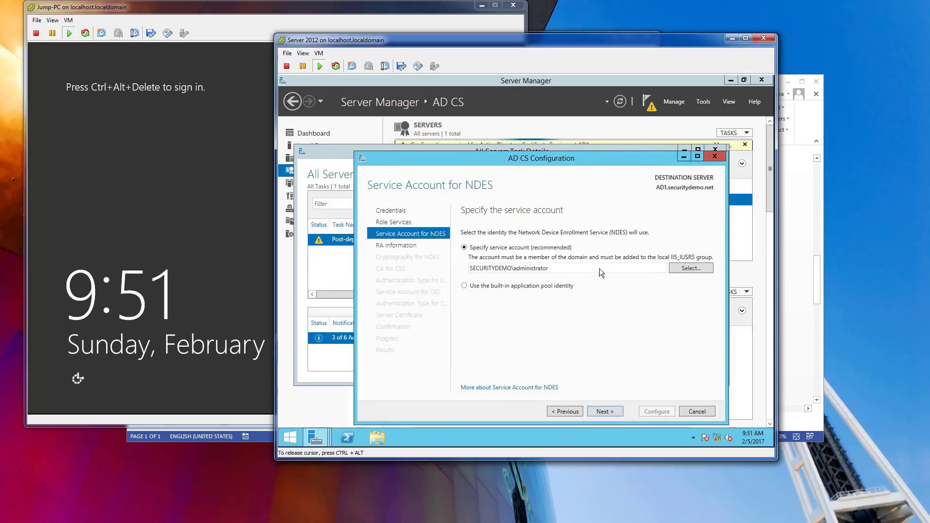
Accept the default RA information, NDES cryptography, CES certification authority and CES authentication type.
left_click(605, 412)
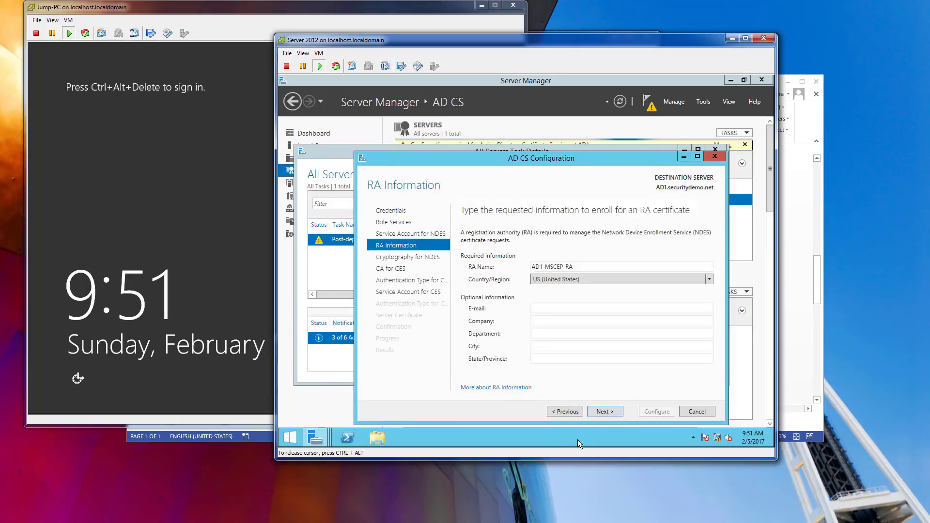
left_click(617, 413)
left_click(617, 414)
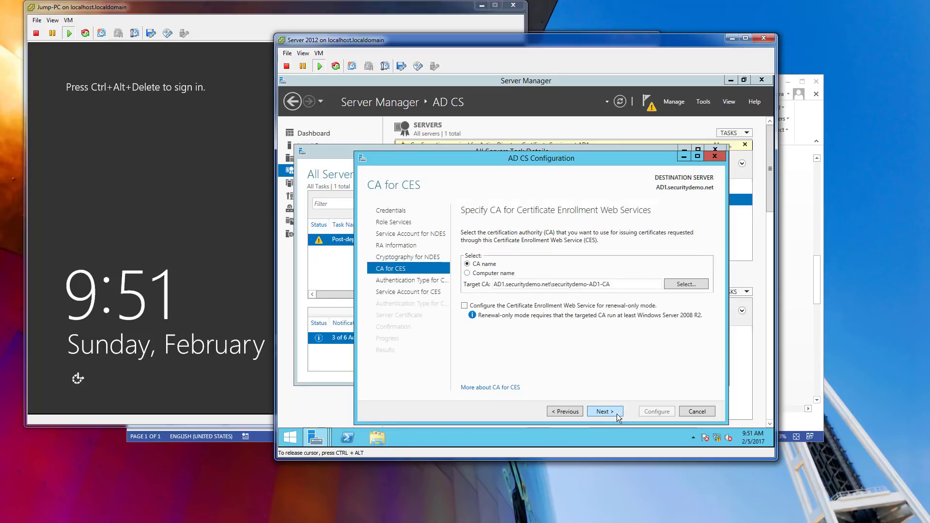
left_click(617, 414)
left_click(617, 414)
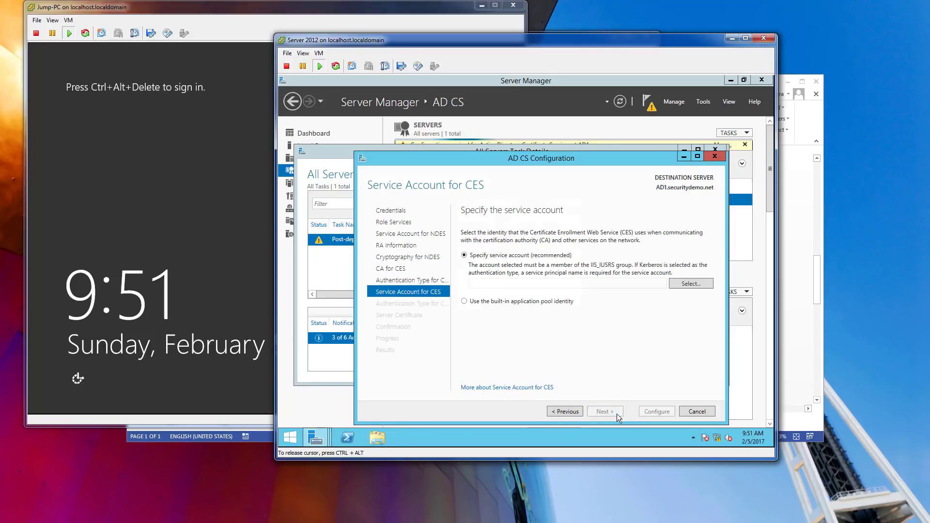
Set SECURITYDEMO\administrator as the CES service account and keep Windows integrated authentication for CEP.
left_click(676, 283)
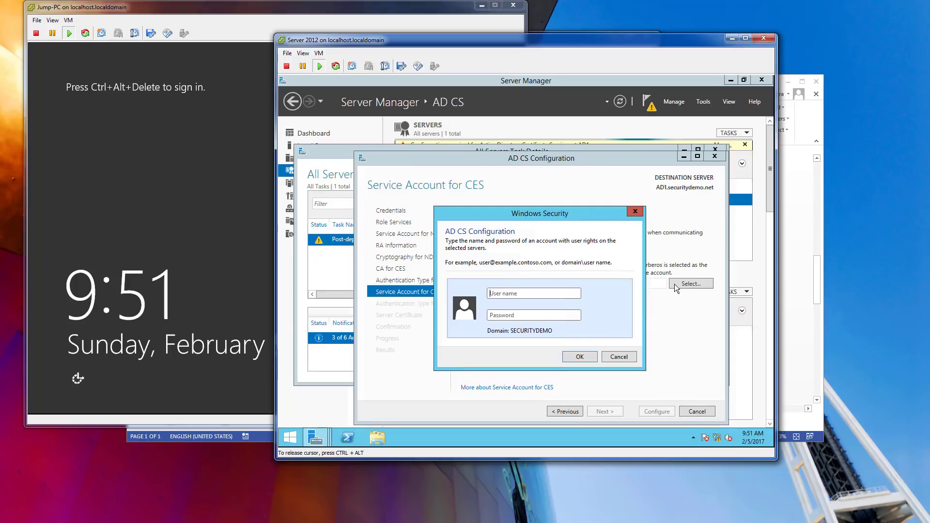
type("administrator")
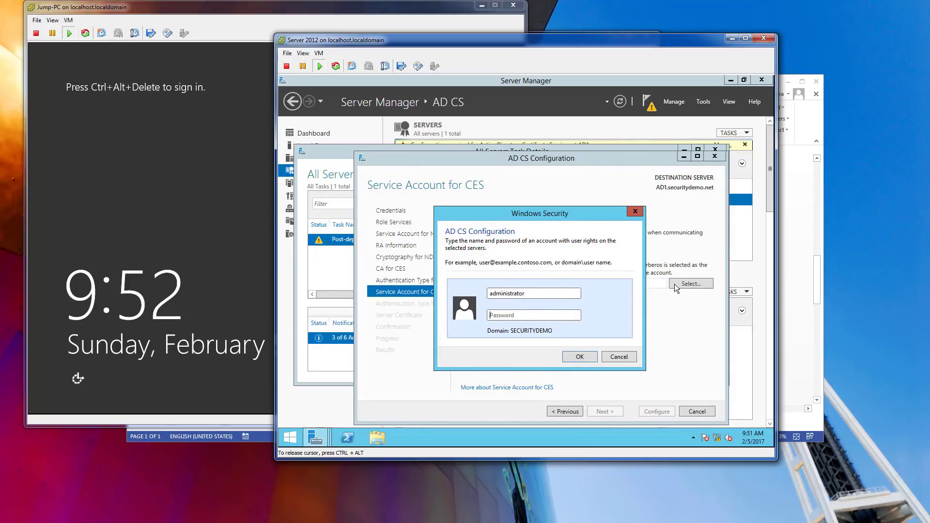
type("•••••••")
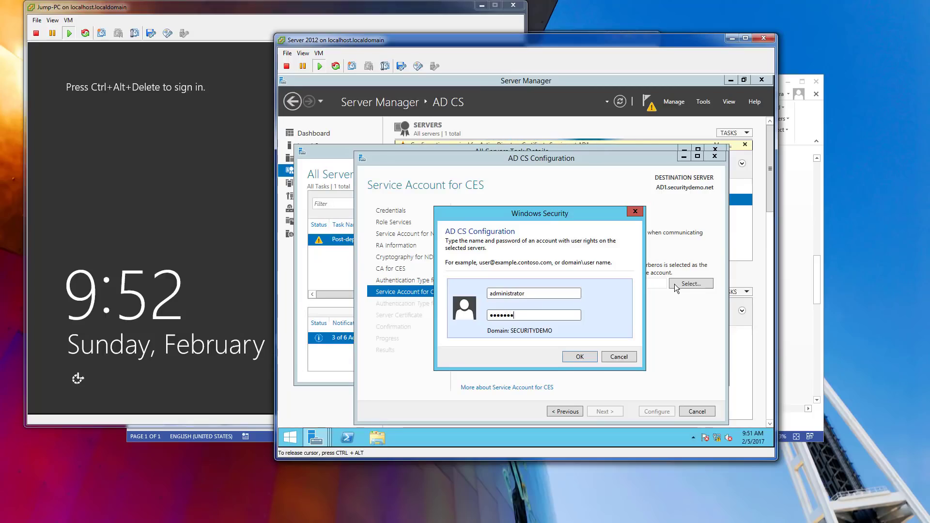
type("••••")
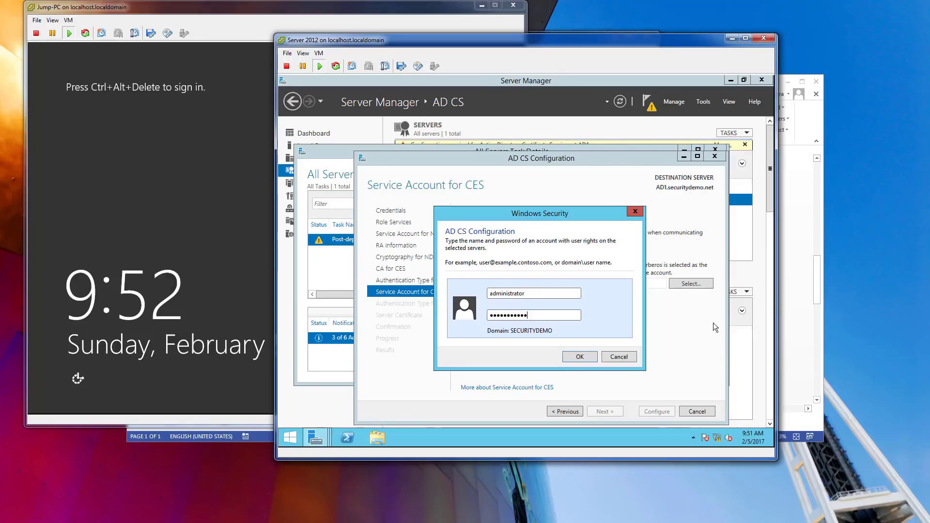
left_click(585, 355)
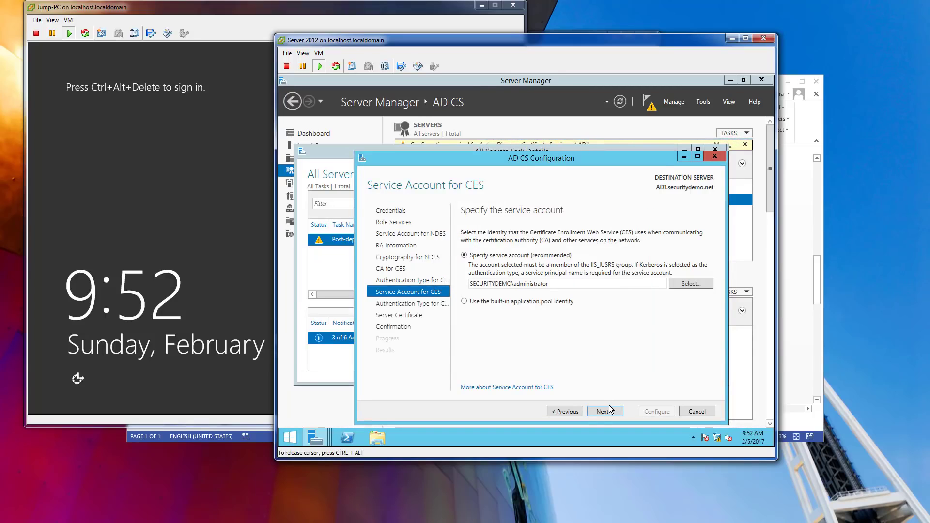
left_click(609, 410)
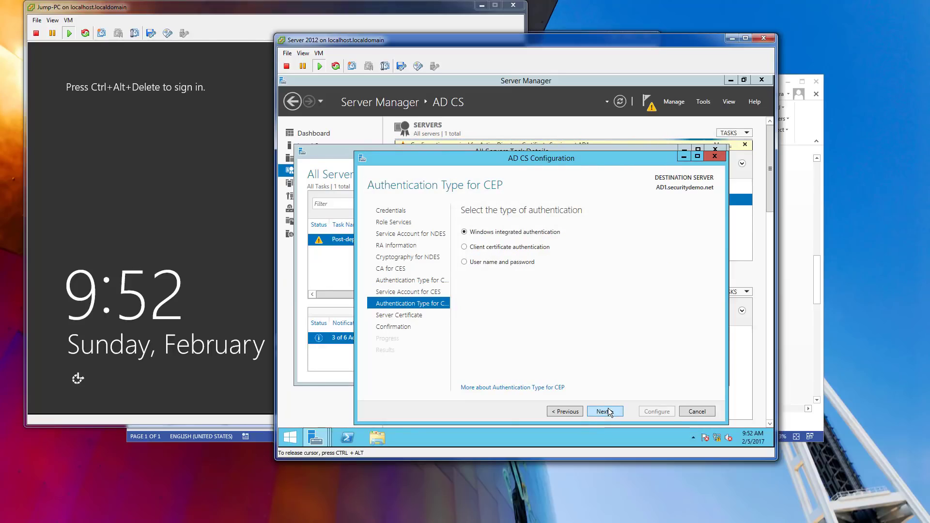
left_click(611, 411)
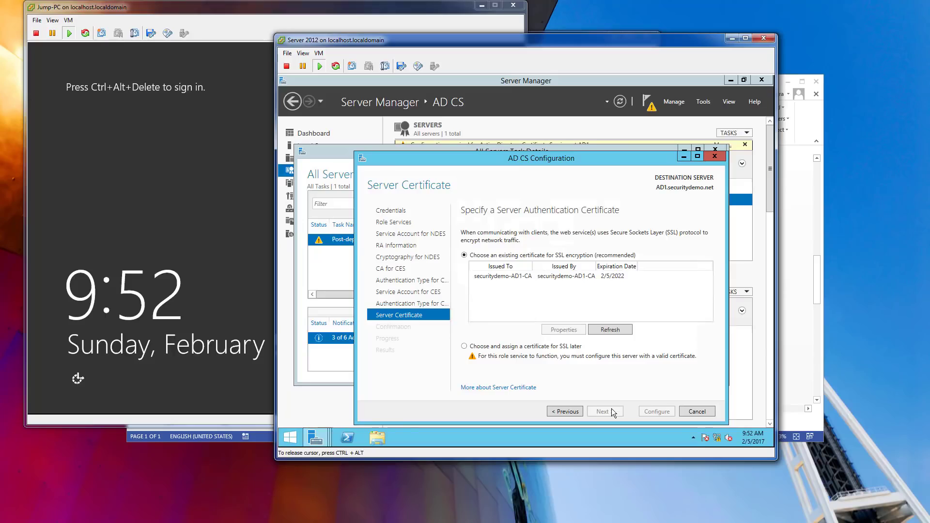
Pick the securitydemo-AD1-CA SSL certificate, review the summary and run the NDES, CES and CEP configuration.
left_click(565, 278)
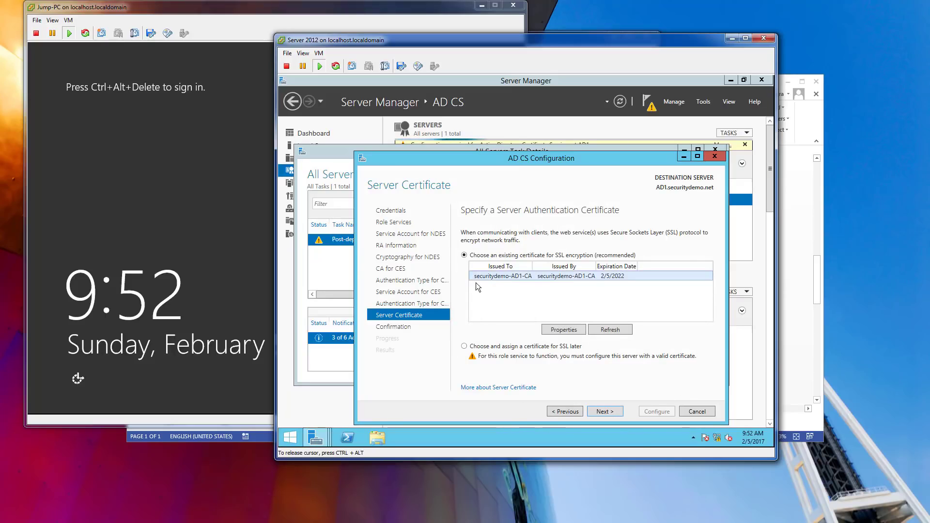
left_click_drag(501, 163, 485, 137)
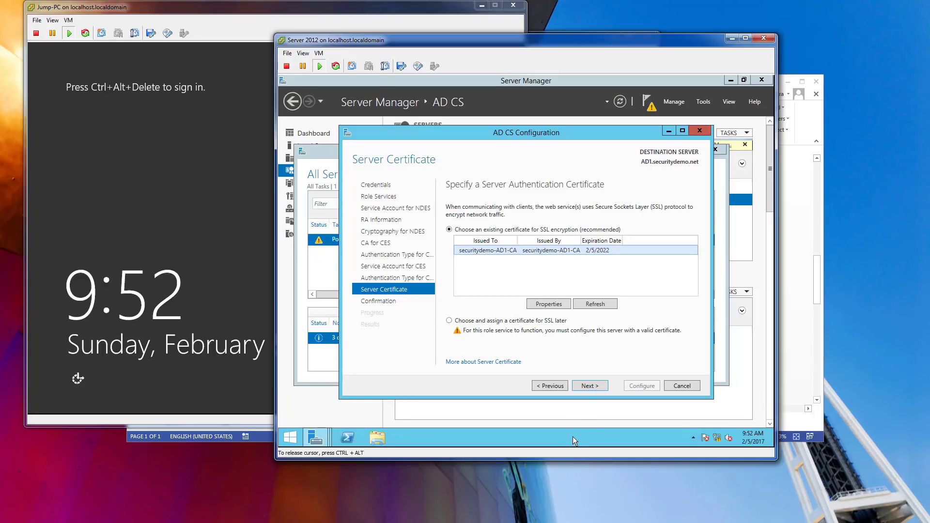
left_click(589, 386)
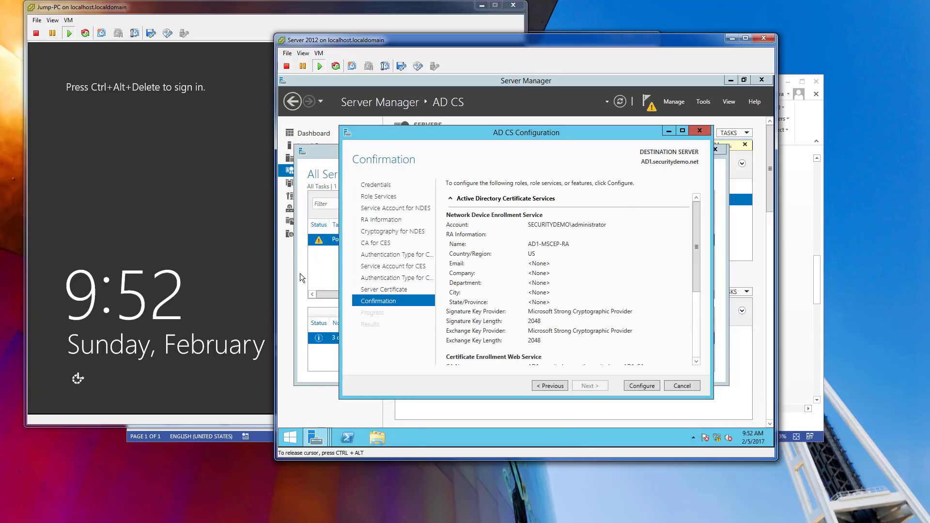
left_click(696, 338)
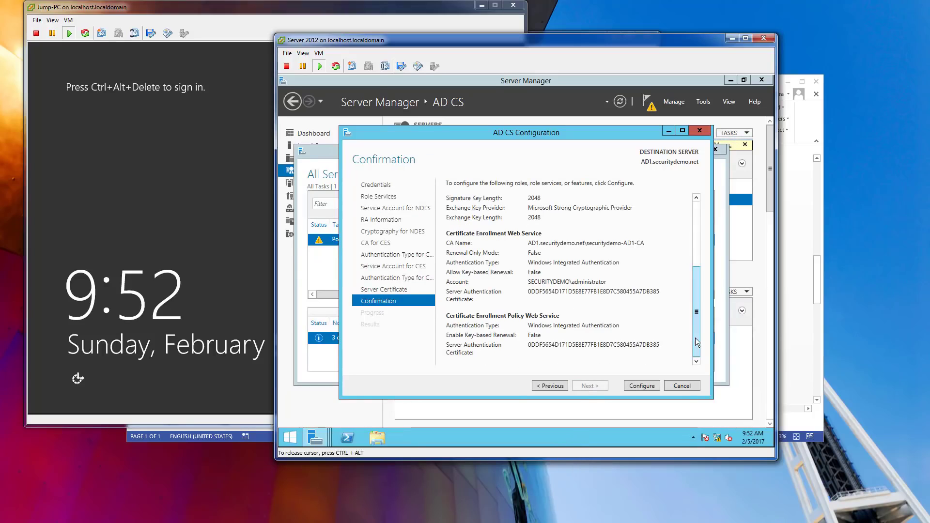
left_click(636, 387)
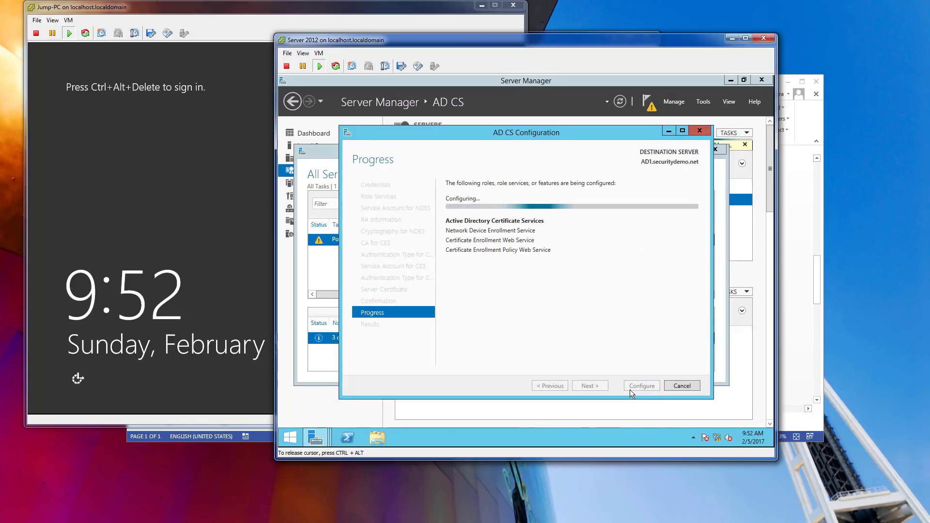
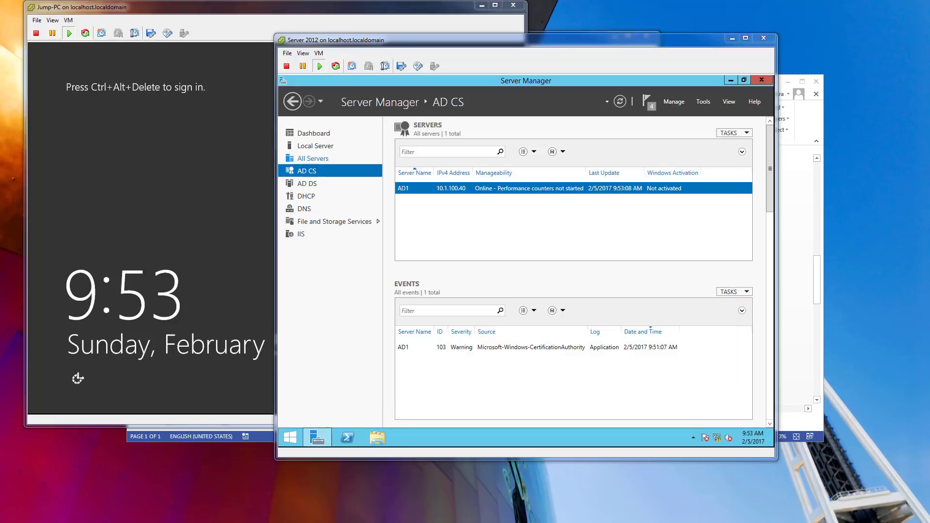
Send Ctrl+Alt+Del to the Jump-PC VM and choose to sign in as Other user.
left_click(196, 20)
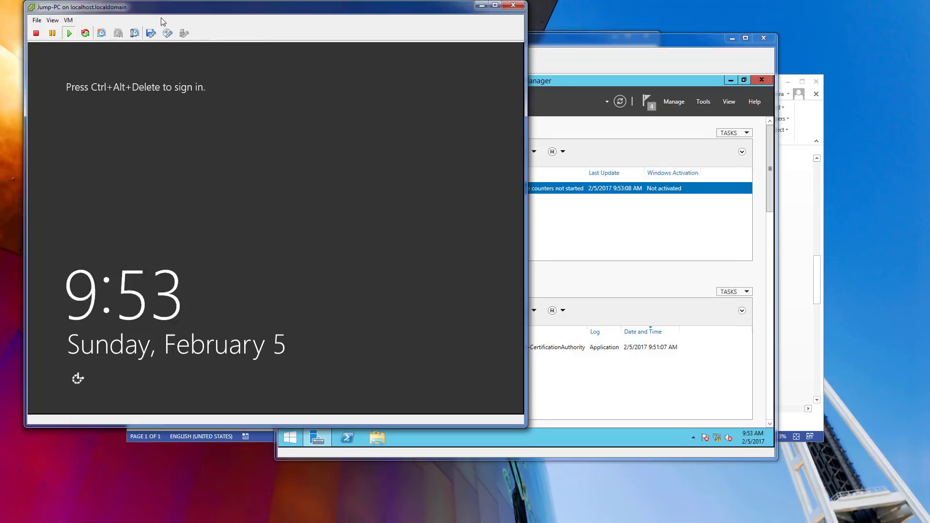
left_click(68, 20)
mouse_move(85, 42)
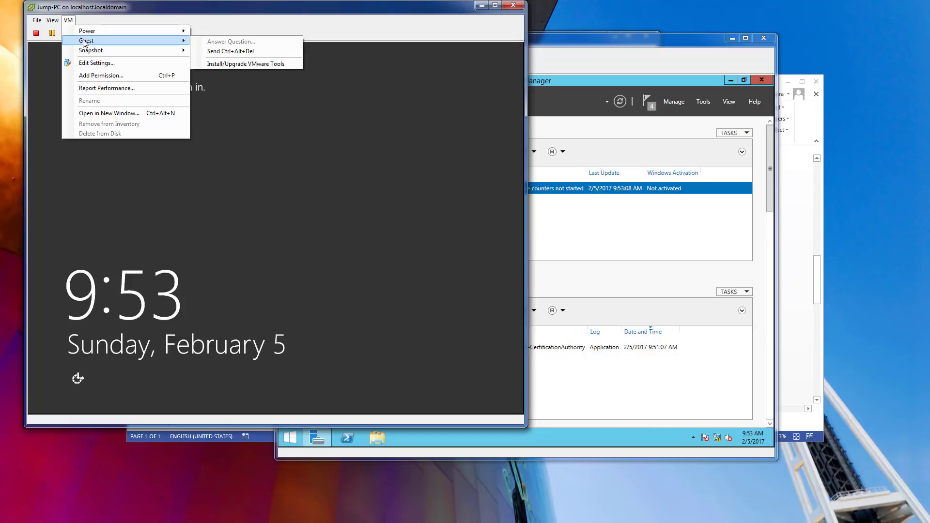
left_click(291, 51)
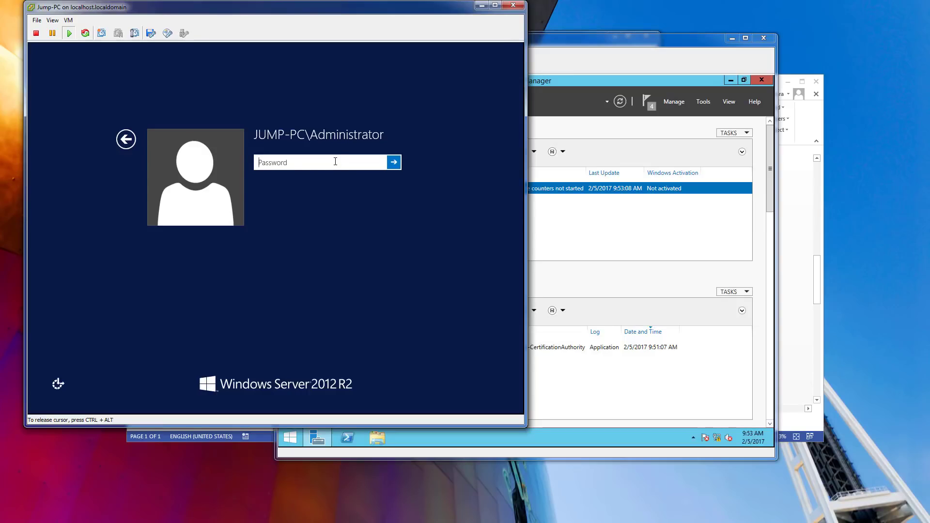
type("P")
left_click(125, 140)
left_click(370, 196)
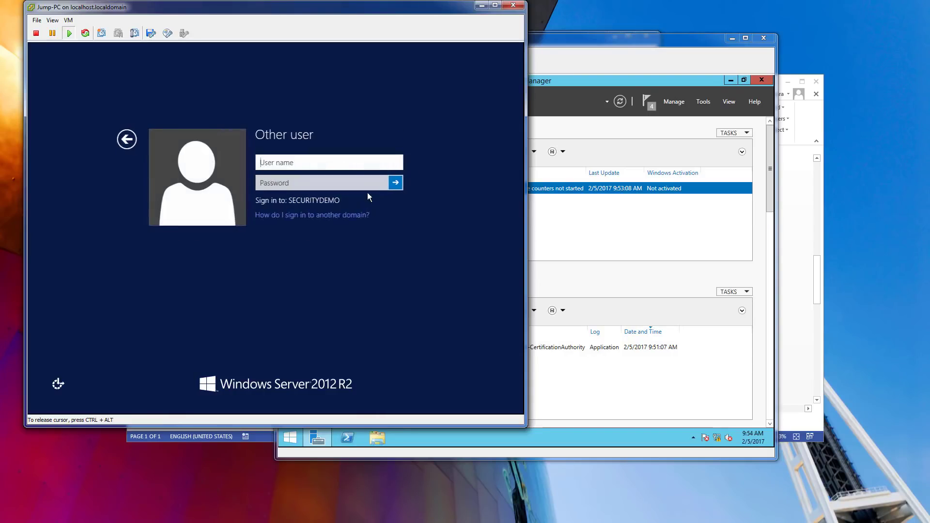
Sign in as administrator with its password, correcting the mistyped user name after the failed attempt.
type("adminstrator")
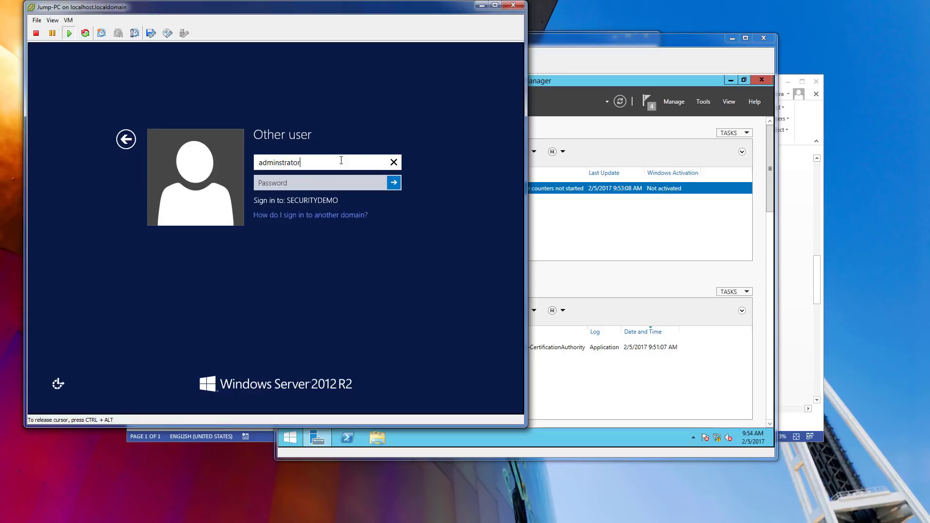
key("Tab")
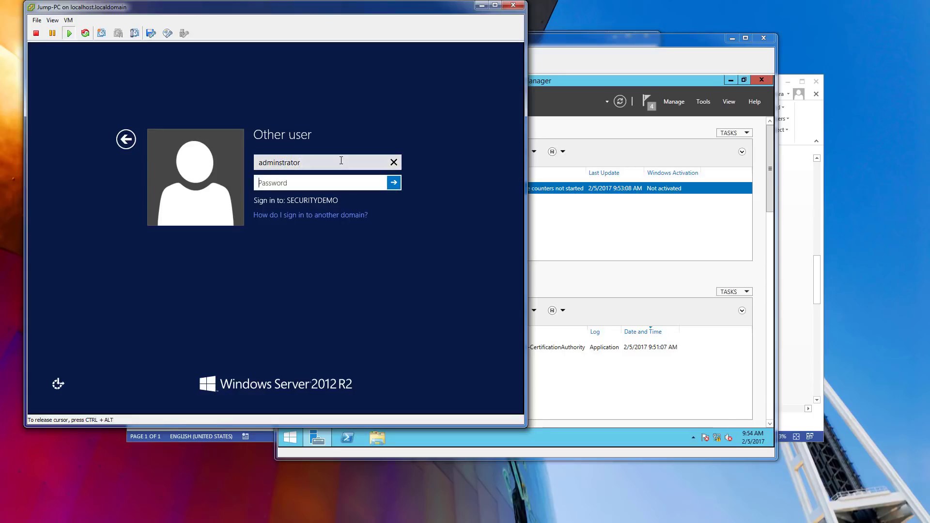
type("****")
key("Return")
left_click(274, 181)
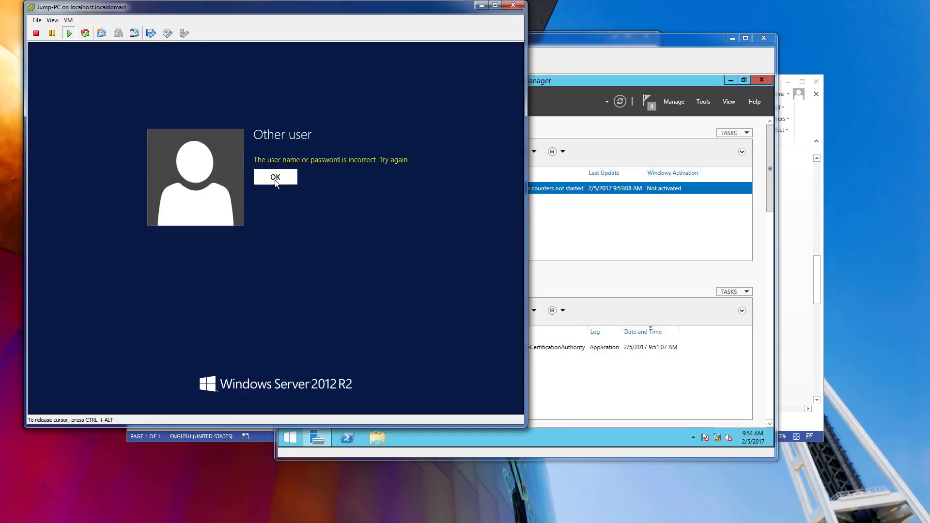
left_click_drag(300, 163, 268, 163)
left_click(280, 162)
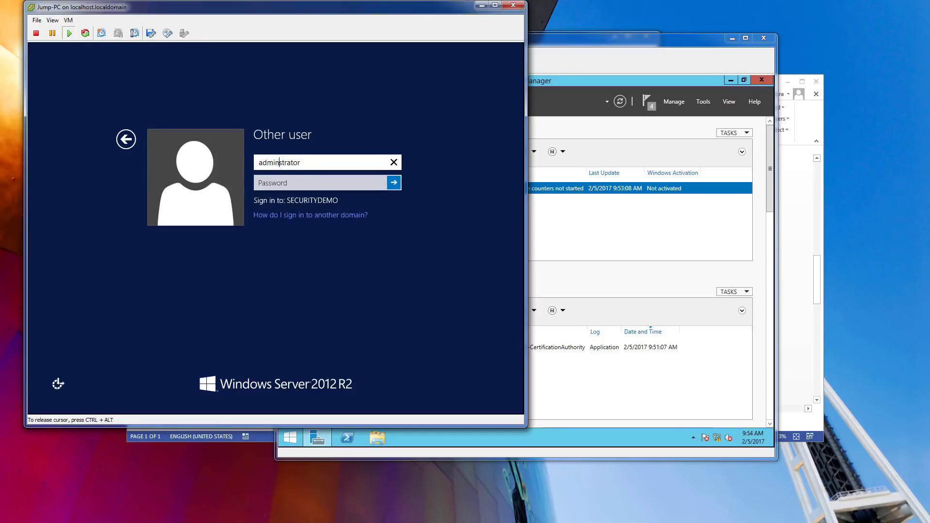
type("i")
key("Tab")
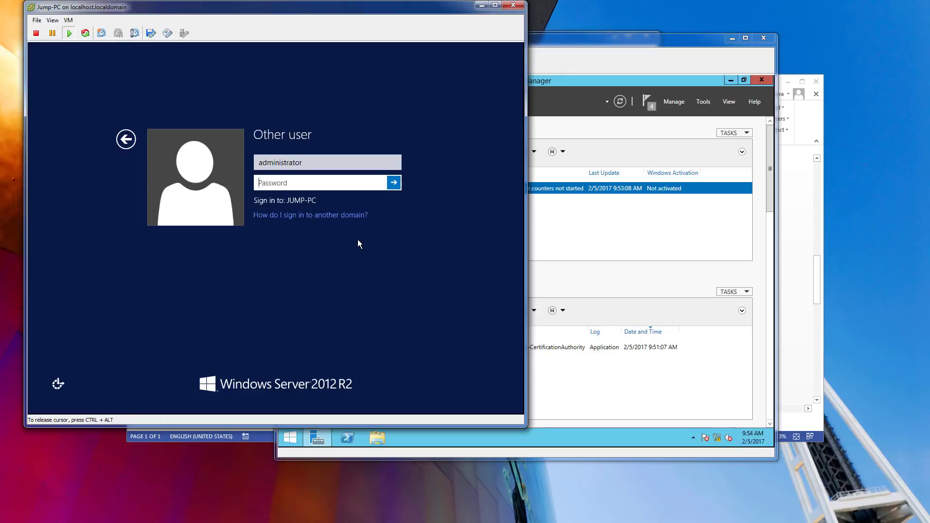
type("Password123")
key("Return")
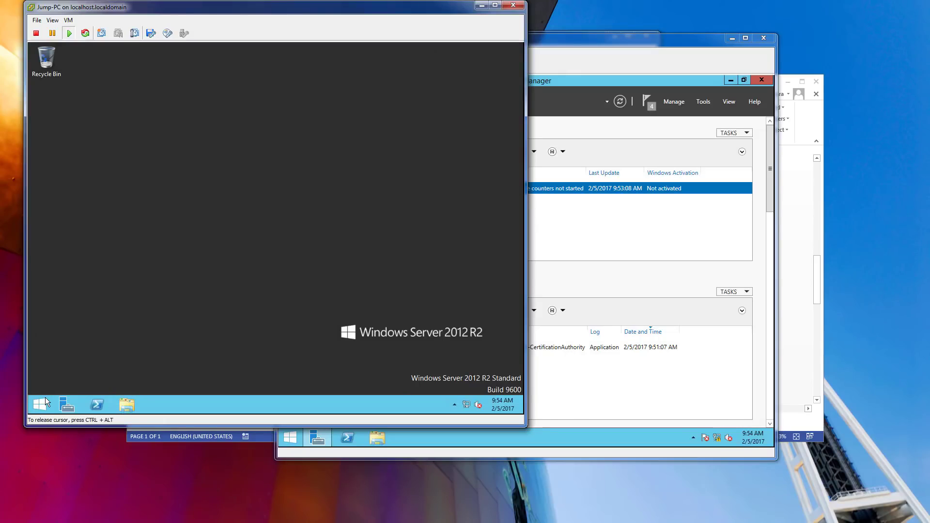
Open Jump-PC's Remote Desktop users list from Server Manager's Local Server page.
left_click(63, 405)
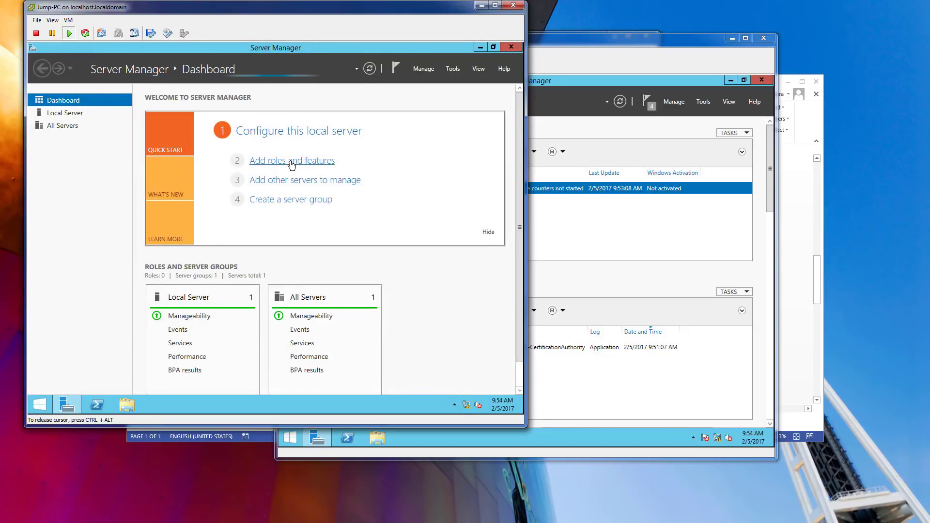
left_click(53, 114)
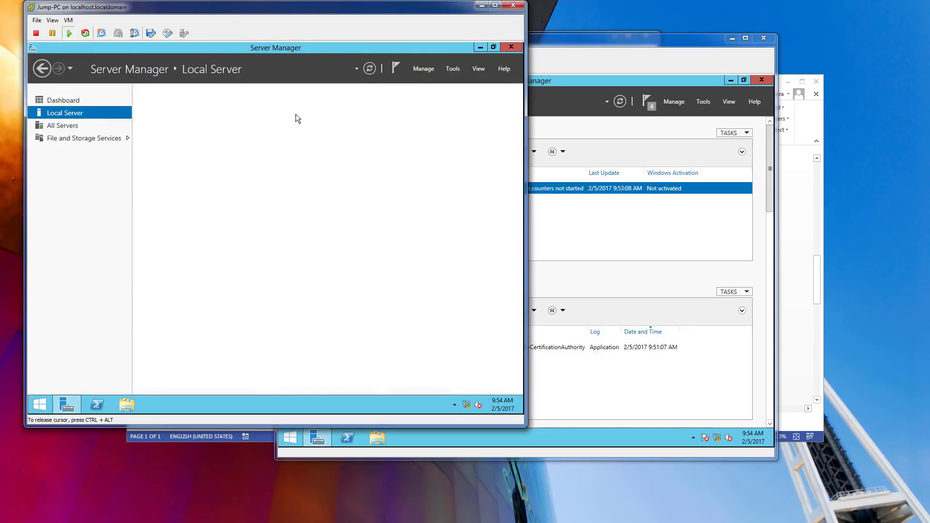
left_click(239, 184)
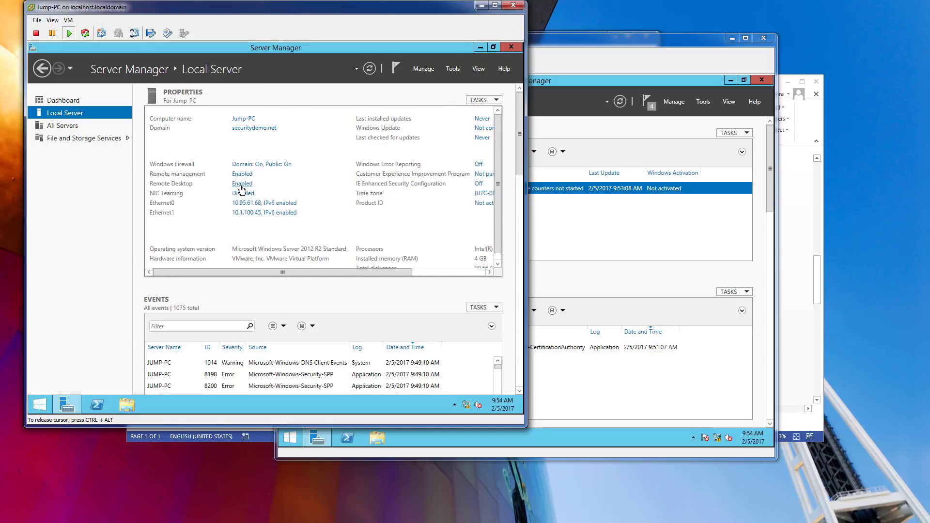
left_click(265, 294)
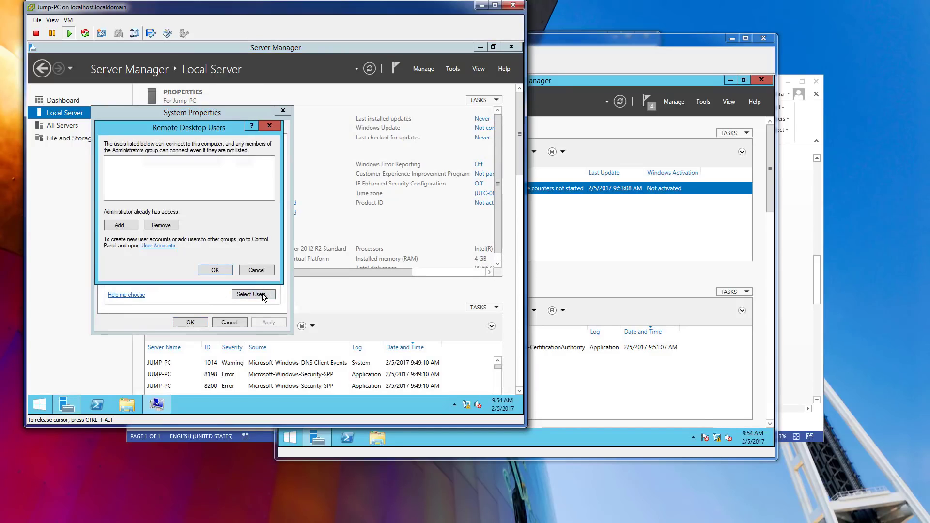
Add the domain administrator as a Remote Desktop user, verifying the name with domain credentials, and apply.
left_click(129, 227)
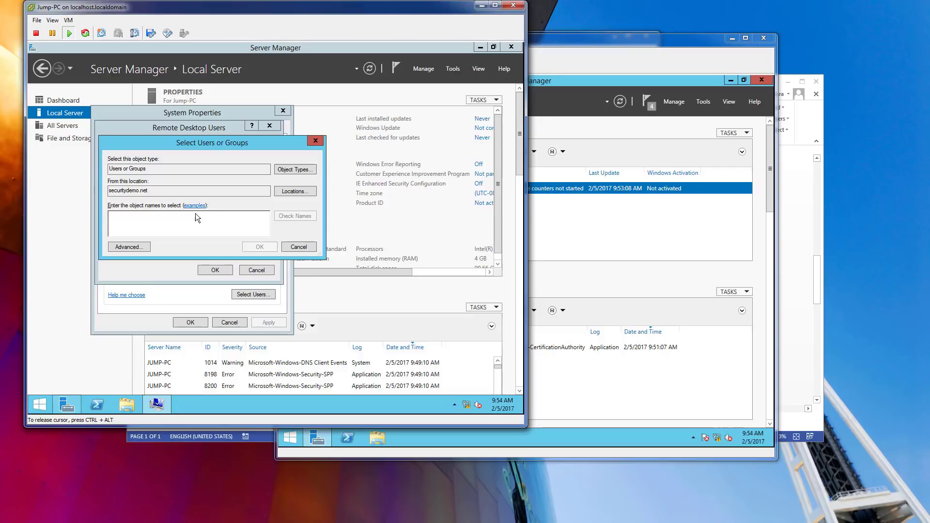
type("administreator")
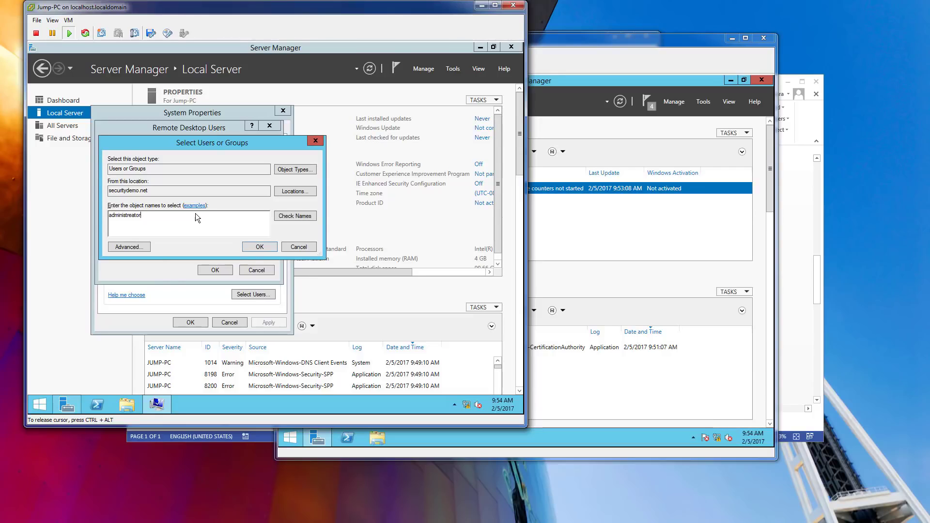
key("BackSpace")
key("BackSpace")
key("BackSpace")
key("BackSpace")
key("BackSpace")
type("ator")
left_click(287, 215)
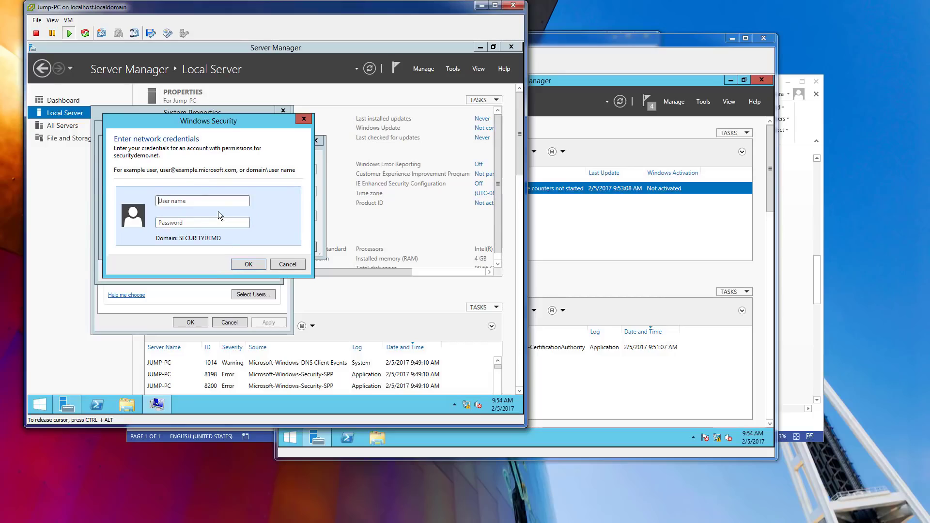
type("administrator")
key("Tab")
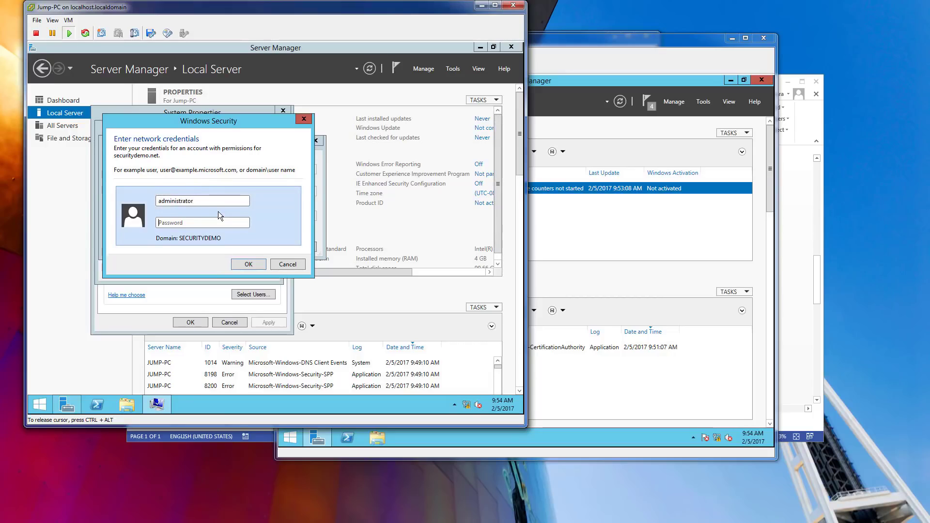
type("•••••••••")
key("Return")
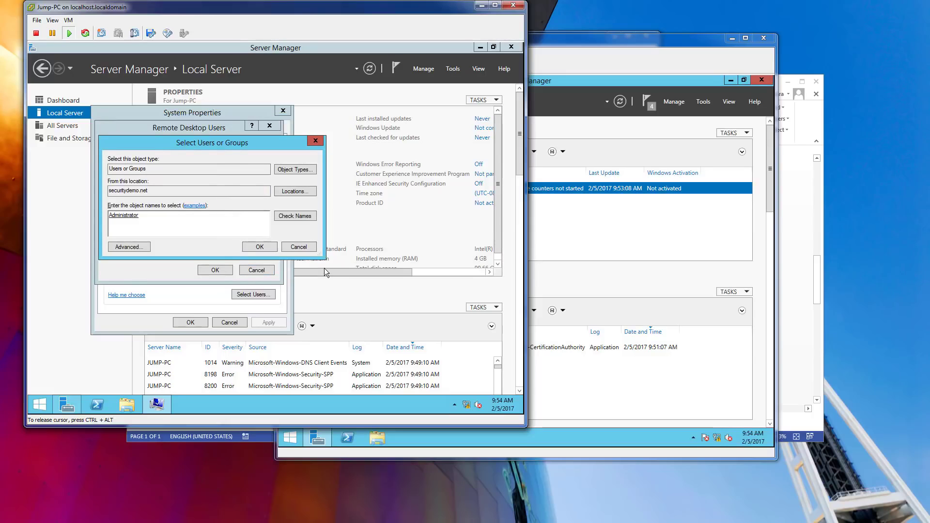
left_click(265, 248)
left_click(216, 271)
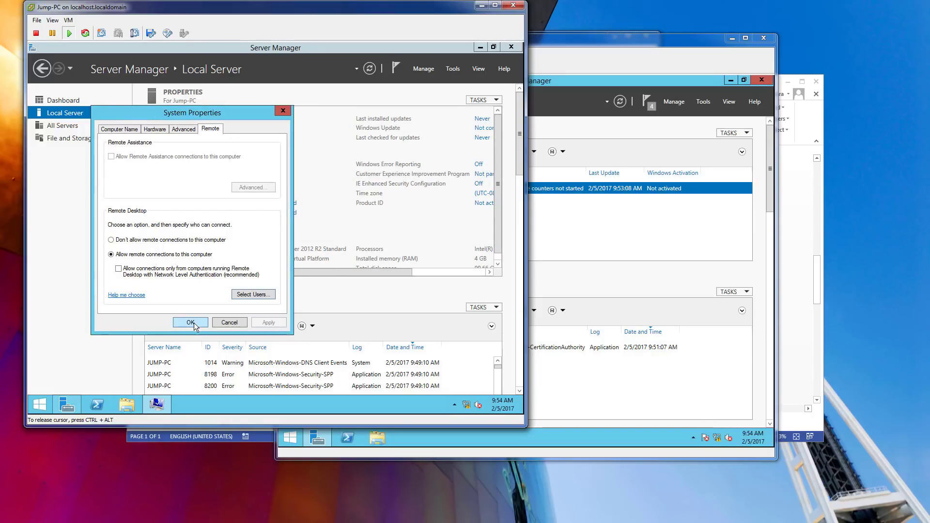
left_click(191, 322)
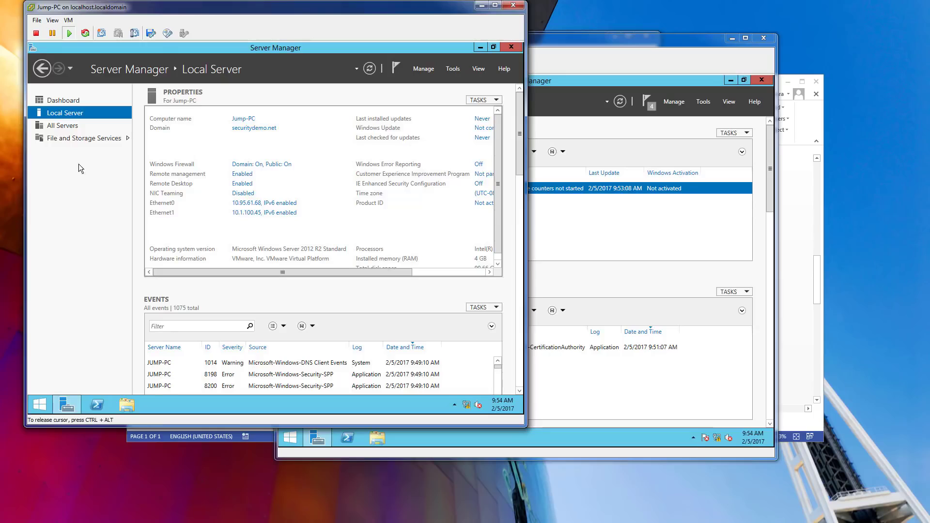
Launch Windows Firewall with Advanced Security by searching 'firewall' from Start.
left_click(41, 403)
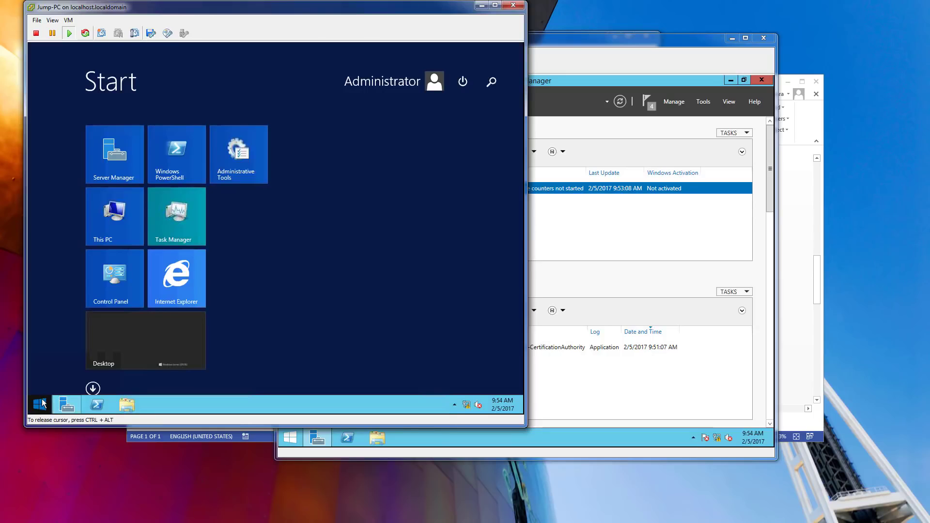
type("firewall")
key("Down")
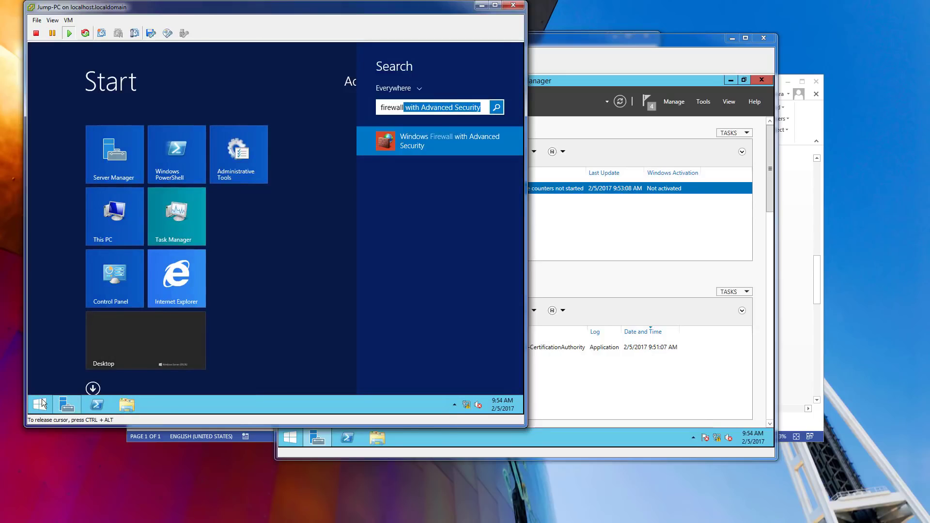
key("Return")
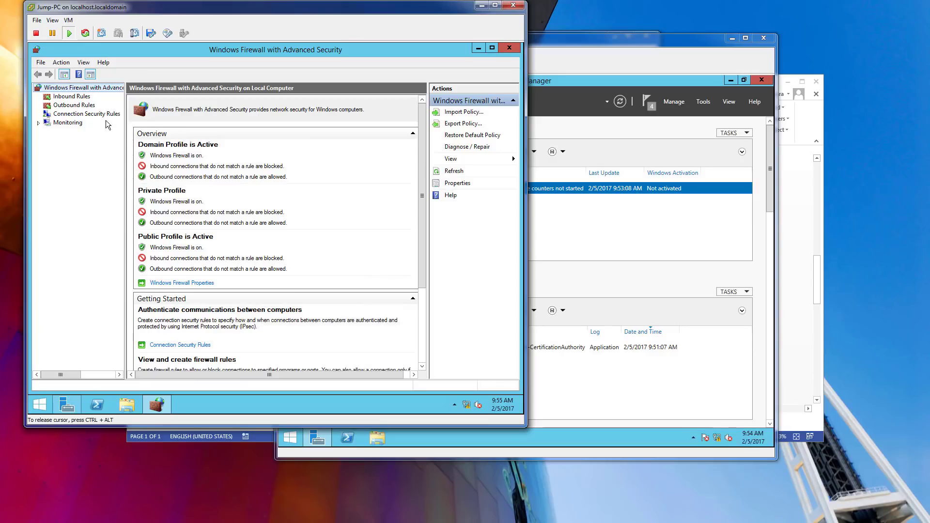
Set the firewall state to Off for the domain, private and public profiles, then close the console.
left_click(175, 283)
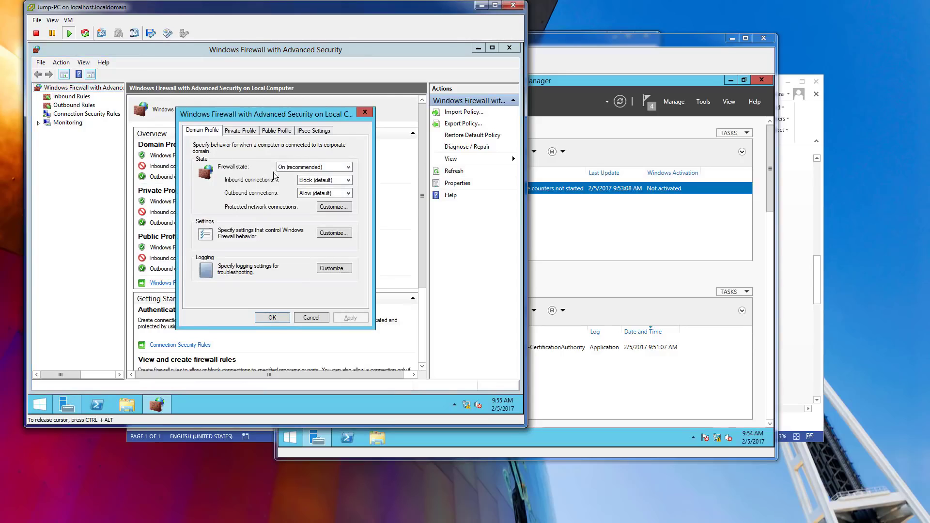
left_click(314, 167)
left_click(311, 181)
left_click(240, 130)
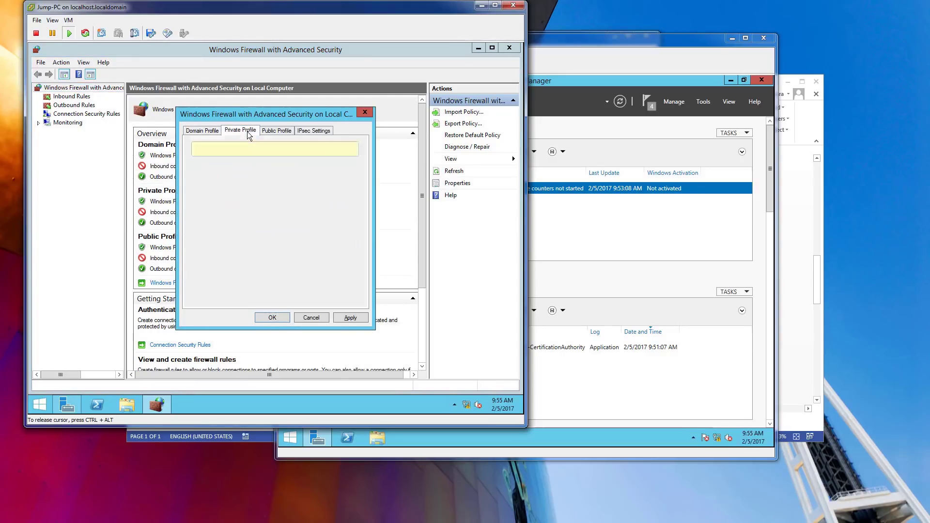
left_click(291, 167)
left_click(291, 187)
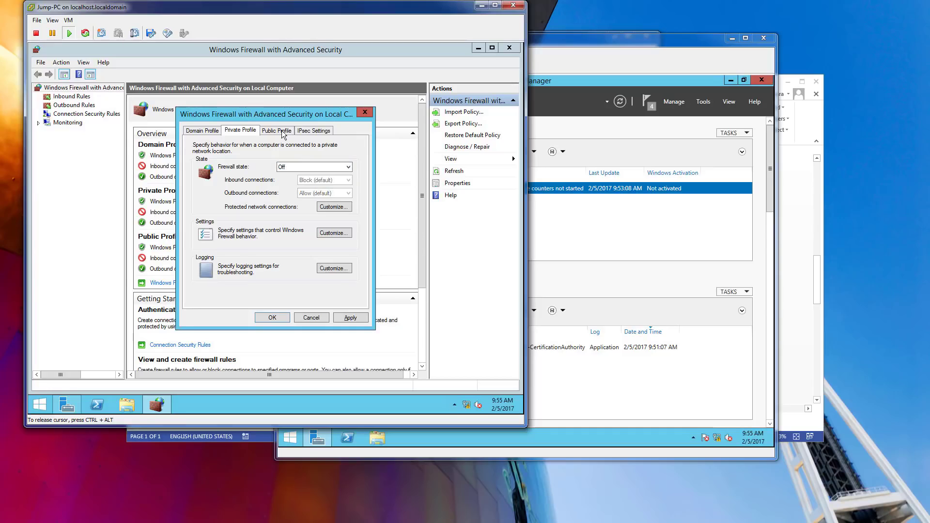
left_click(284, 134)
left_click(310, 167)
left_click(302, 186)
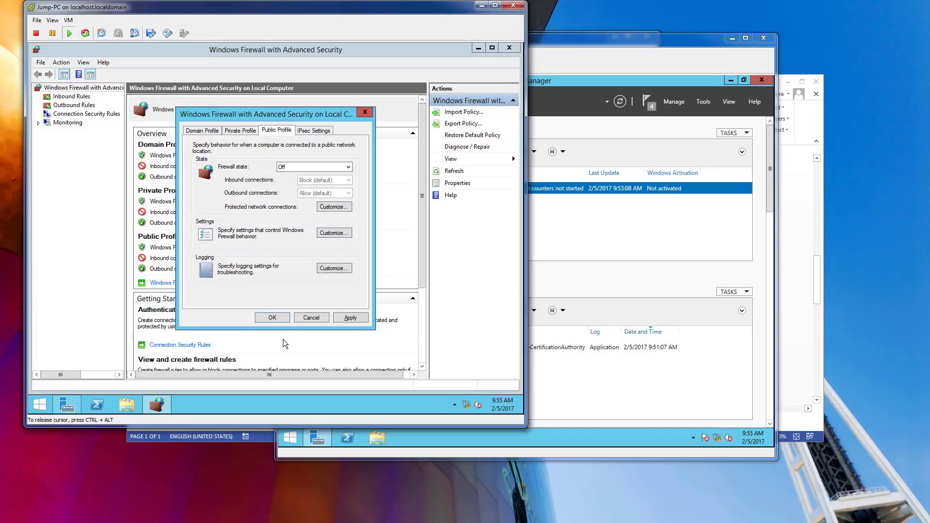
left_click(275, 320)
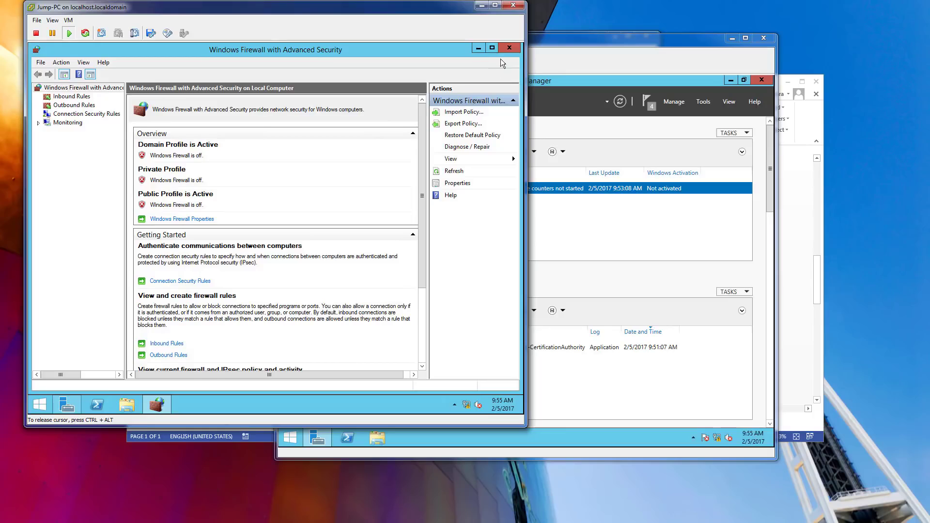
key("alt+F4")
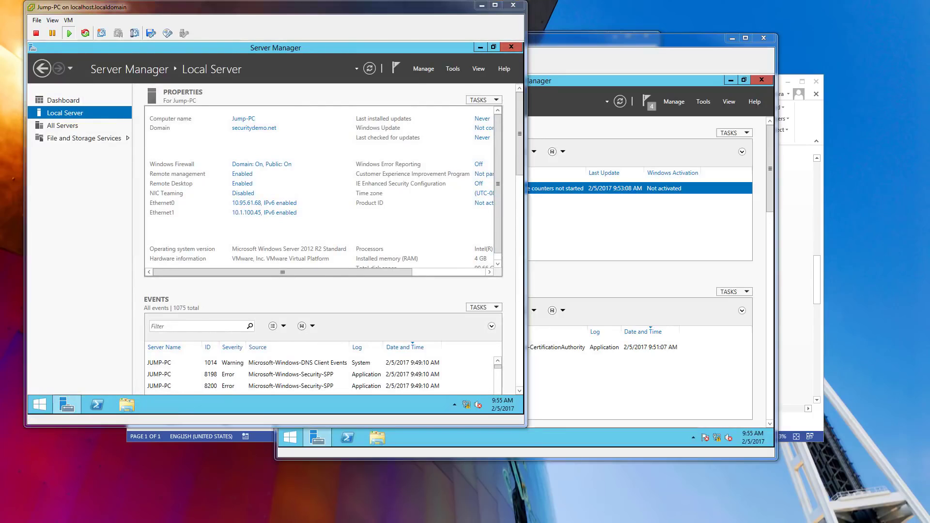
Connect to 10.95.61.68 as \administrator, always trusting its certificate, then close the VM console window.
left_click(248, 313)
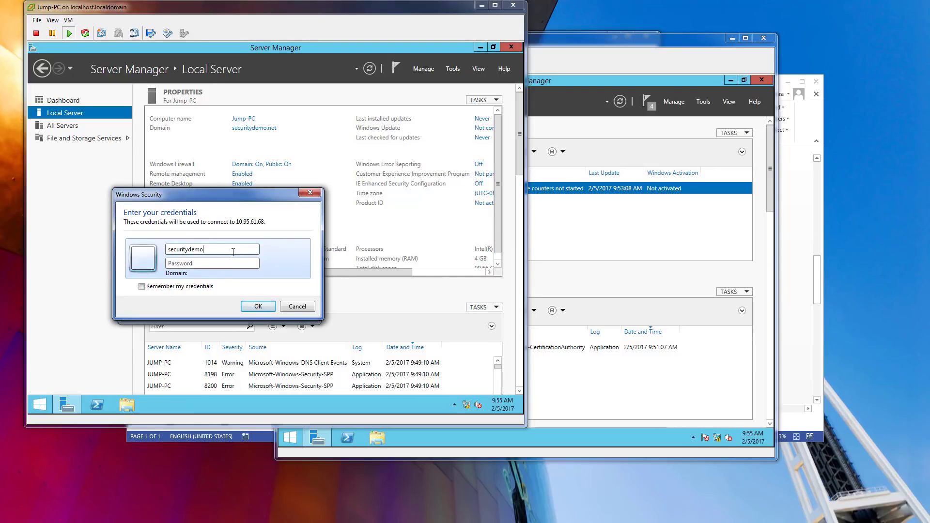
type("\\administrator")
key("Tab")
type("*****")
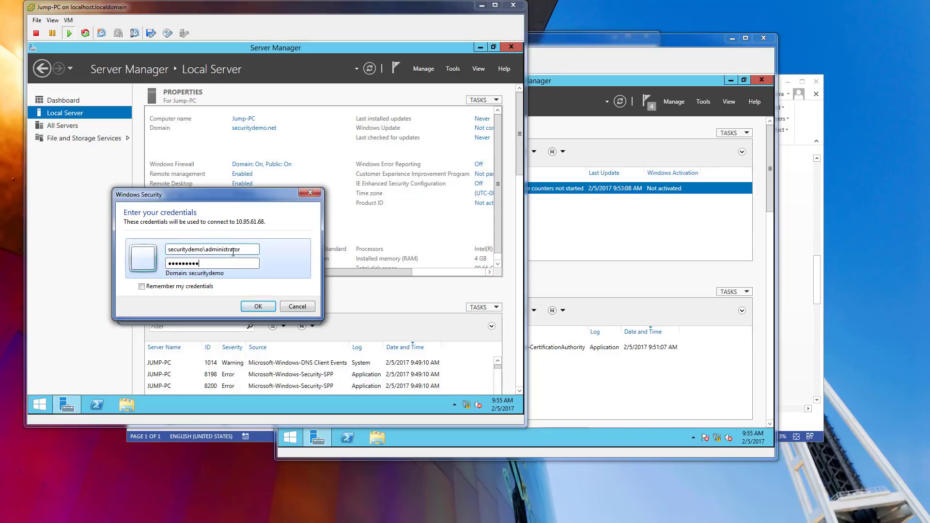
key("Return")
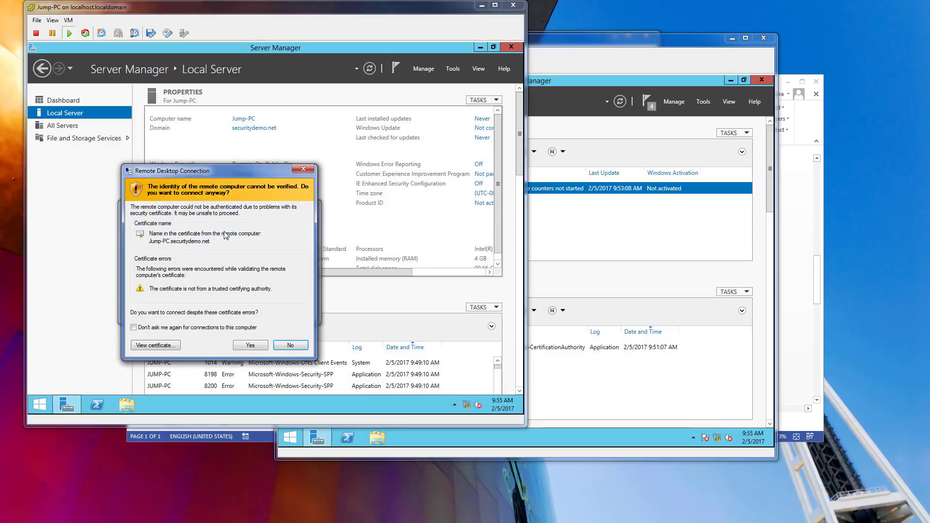
left_click(133, 327)
left_click(250, 345)
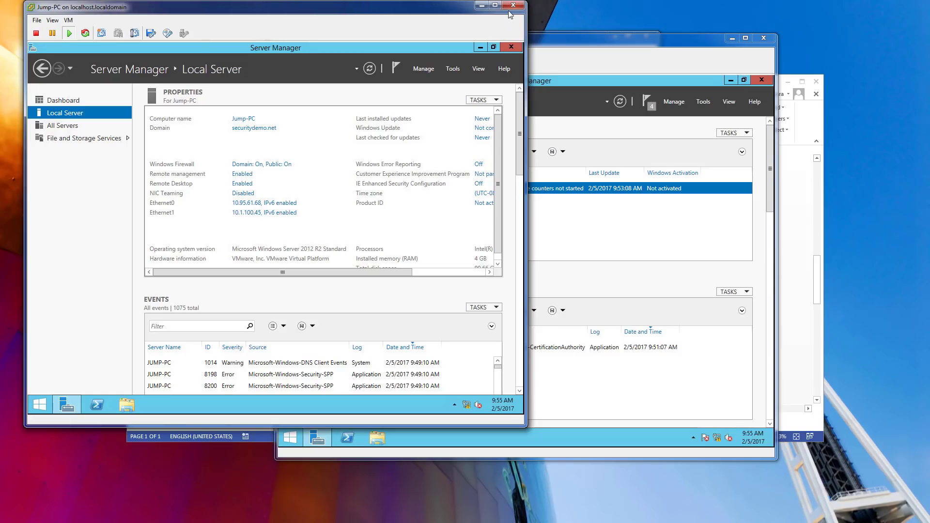
left_click(512, 6)
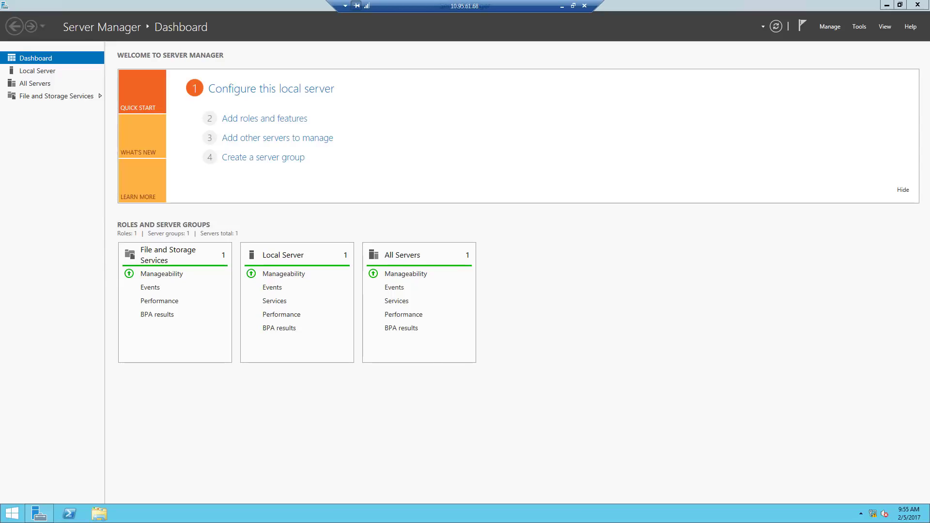
Close Server Manager and start a Remote Desktop connection to 10.1.100.40 with the administrator password.
left_click(917, 5)
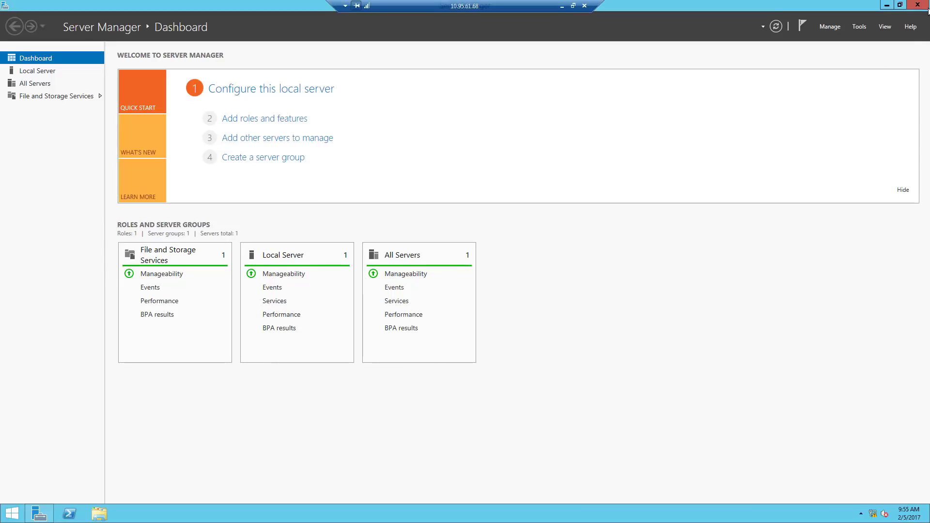
left_click(24, 512)
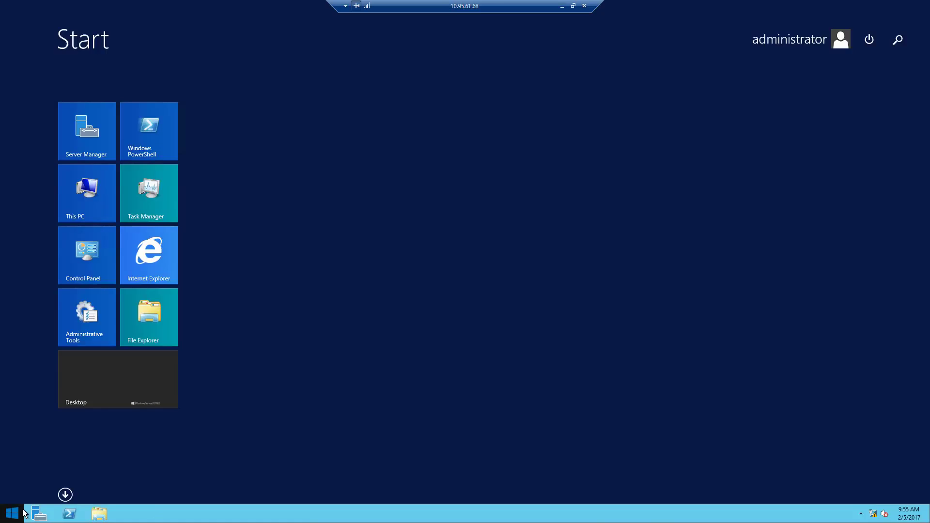
type("remote Desktop Connection")
key("Return")
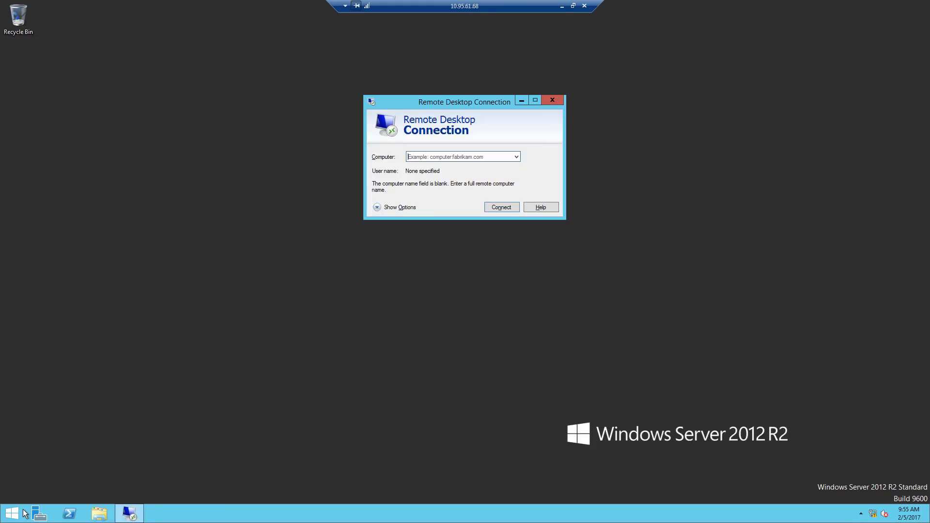
type("10")
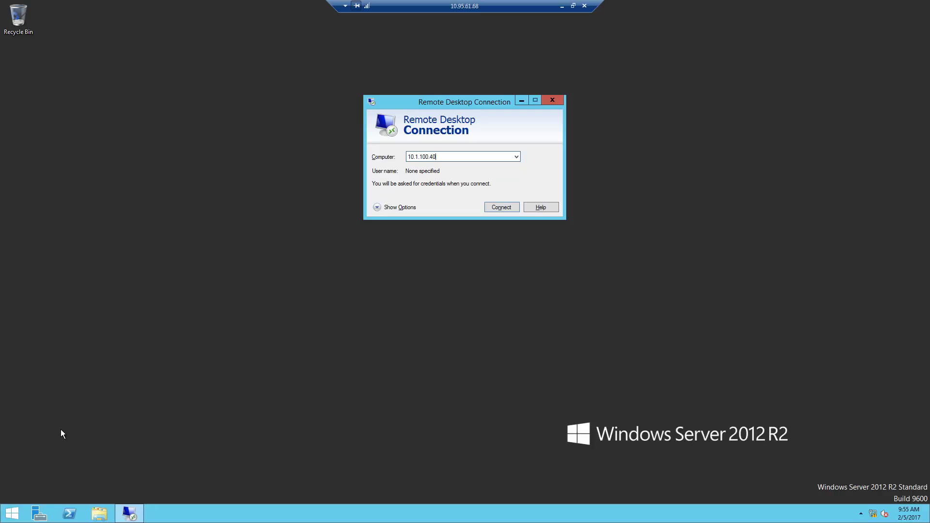
type(".1.100.40")
key("Return")
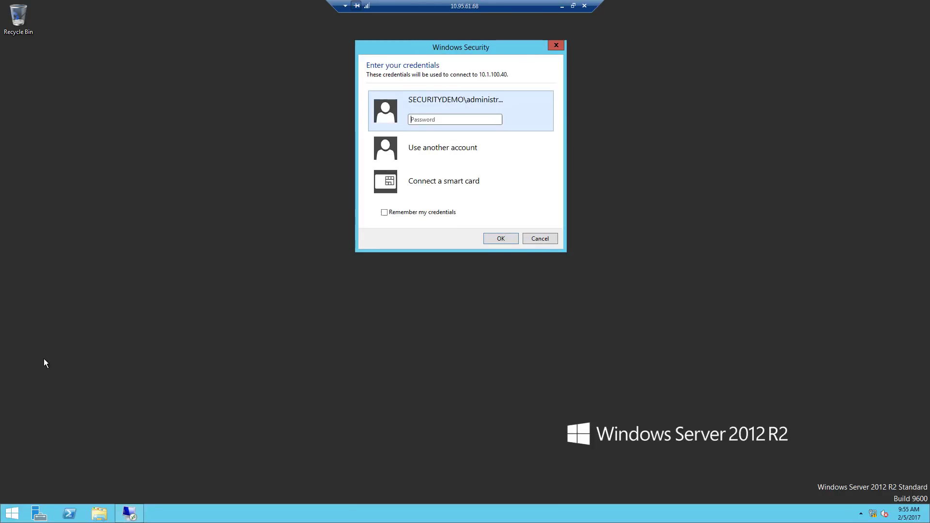
type("********")
key("Return")
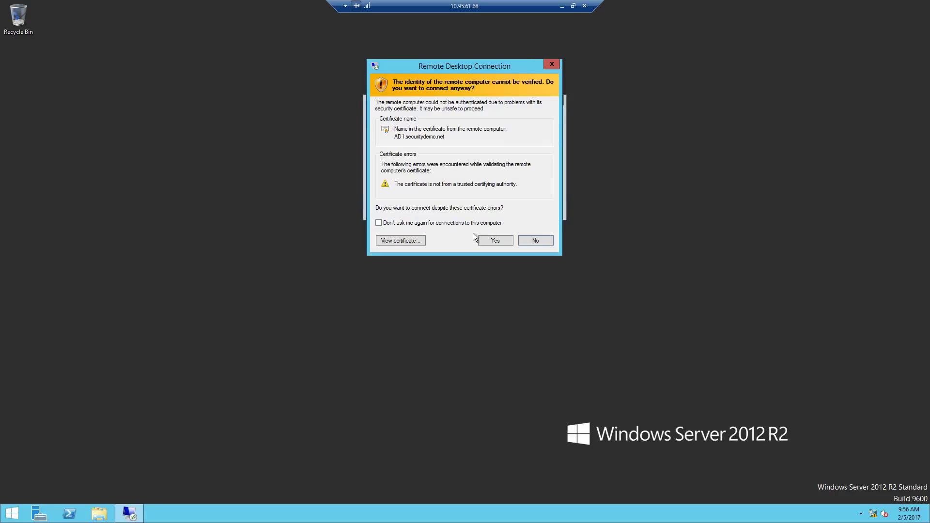
Permanently accept AD1's certificate, finish connecting, and bring up AD1's Start screen.
left_click(463, 226)
left_click(483, 239)
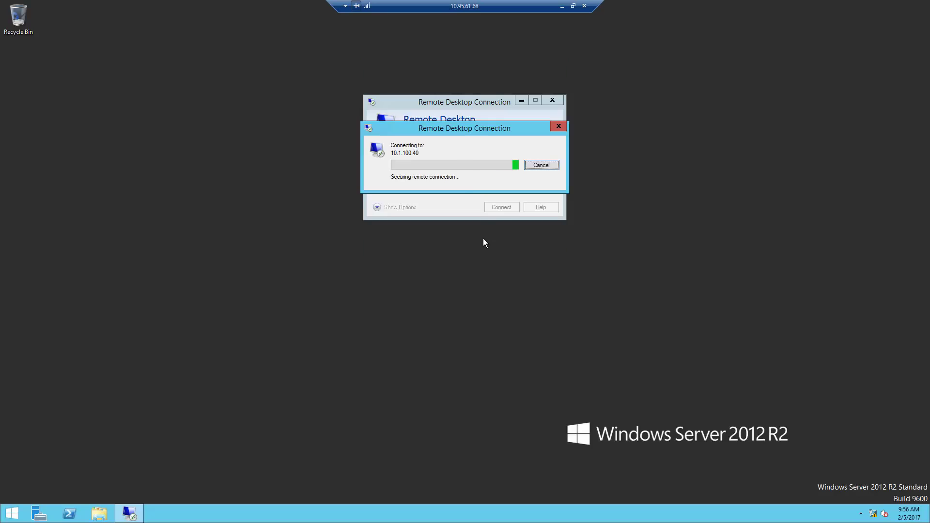
left_click_drag(491, 128, 487, 112)
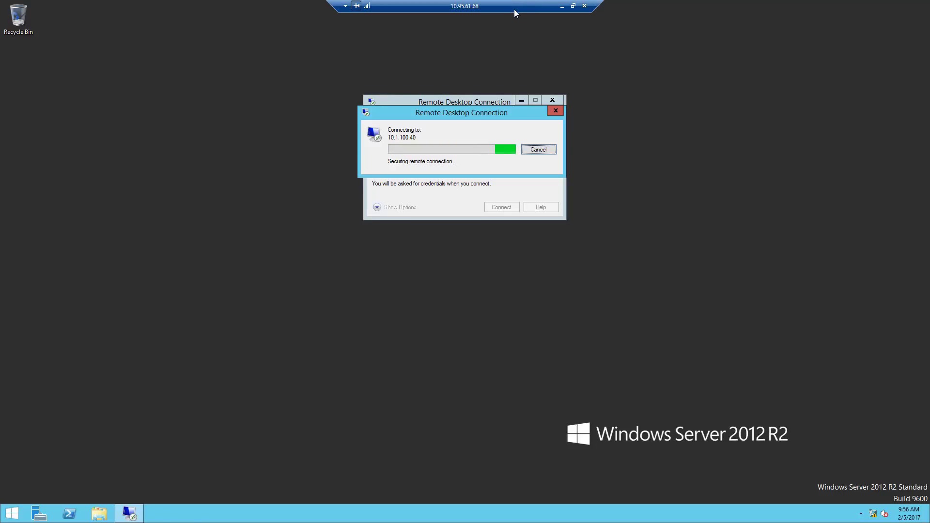
left_click(560, 5)
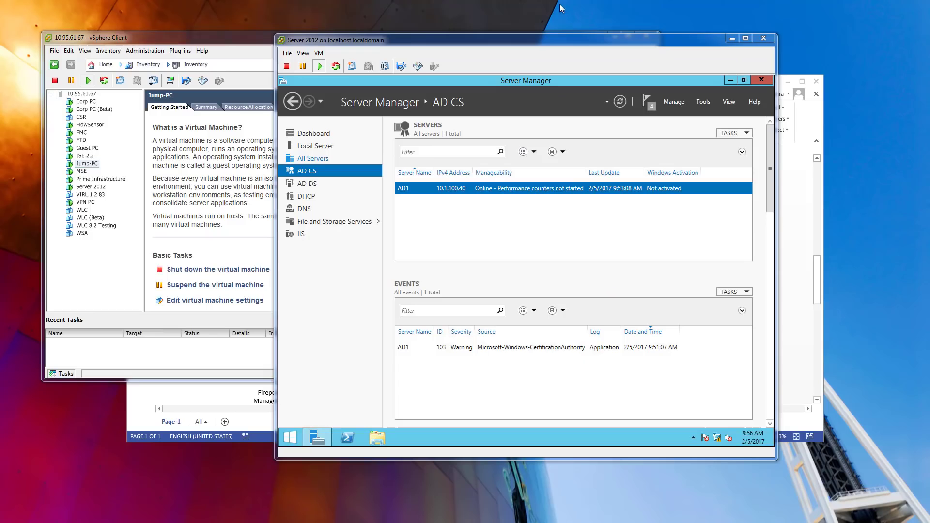
left_click(769, 81)
key("alt+Tab")
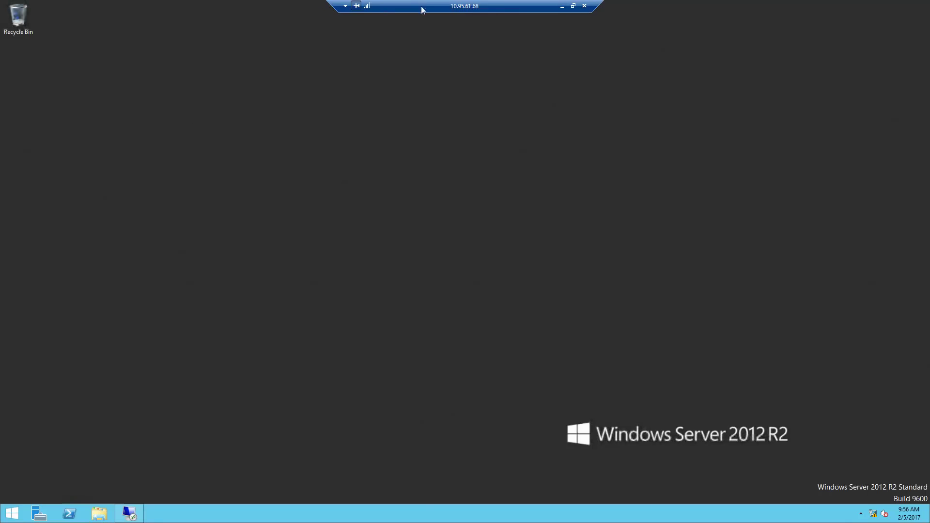
left_click_drag(422, 6, 456, 4)
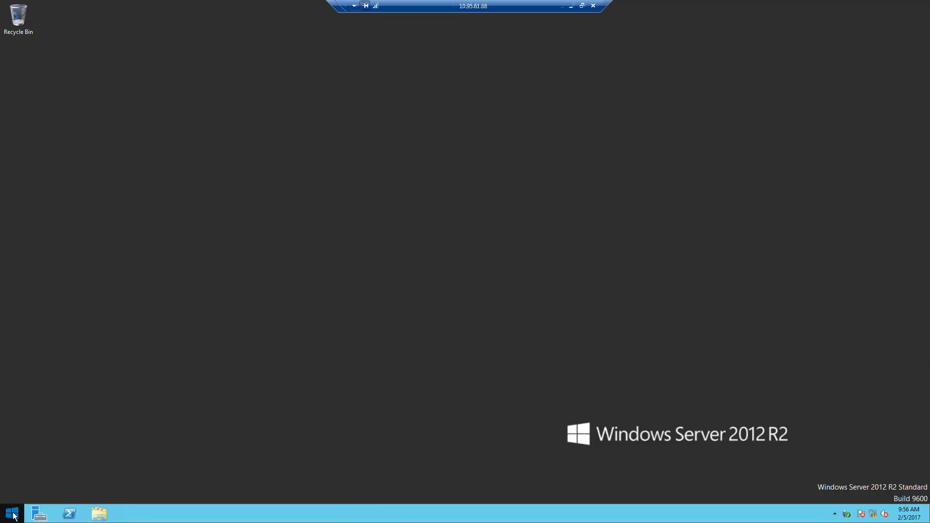
mouse_move(490, 7)
left_mouse_down()
mouse_move(397, 7)
mouse_move(492, 7)
left_mouse_up()
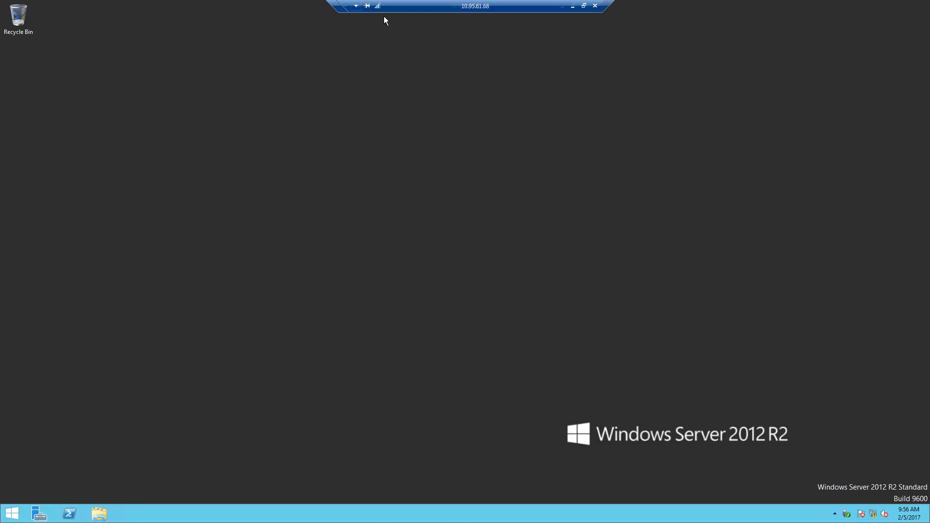
left_click_drag(337, 8, 279, 16)
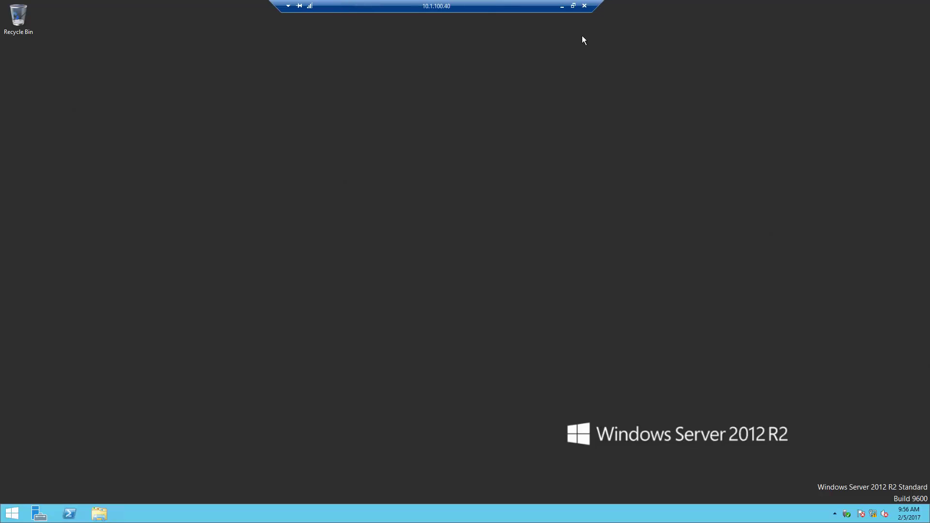
left_click(11, 513)
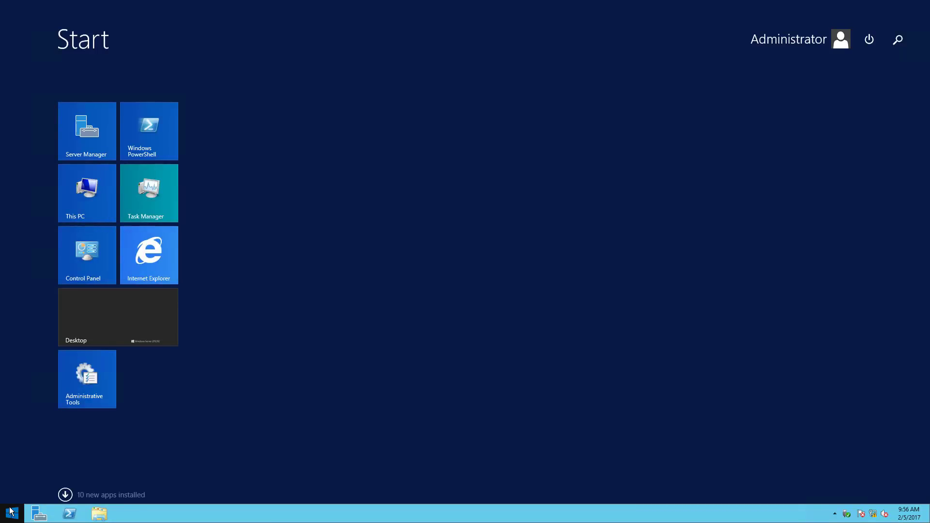
Open Certification Authority and launch a maximized Certificate Templates Console via Certificate Templates > Manage.
type("certification Authority")
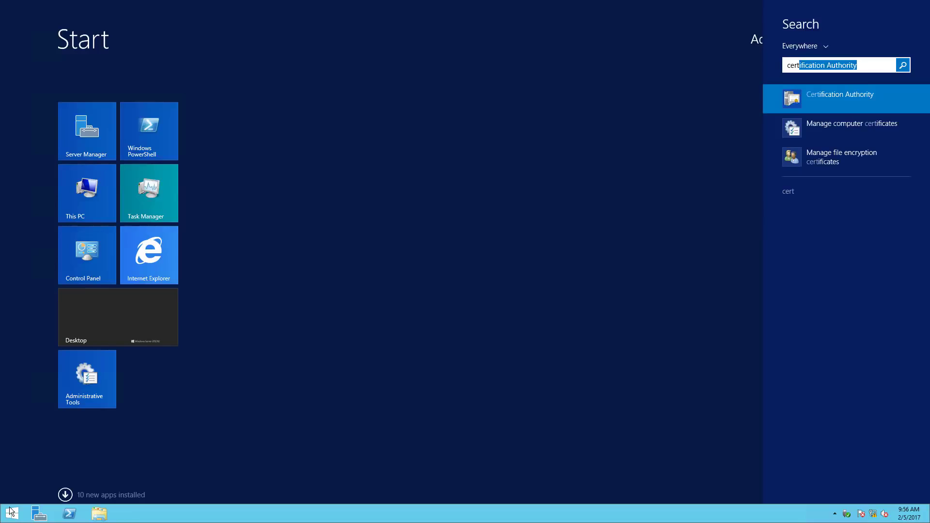
left_click(11, 512)
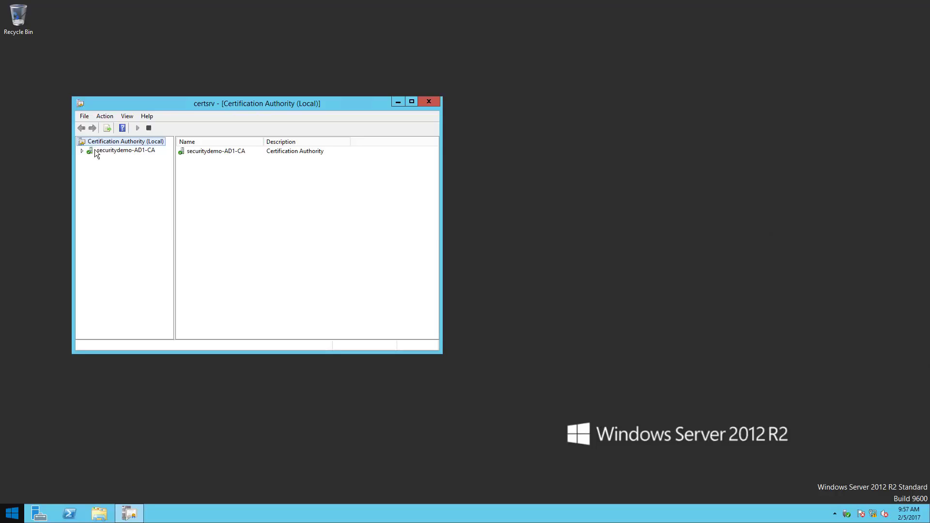
right_click(121, 193)
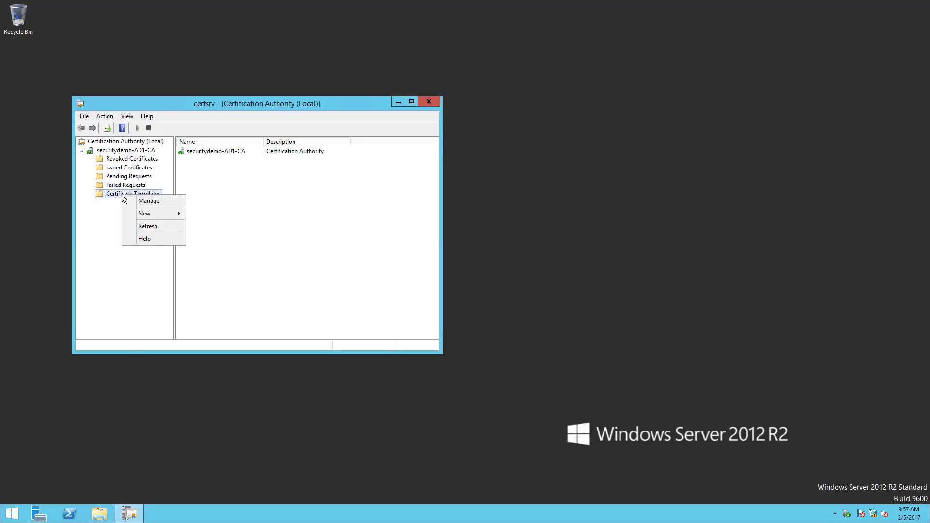
left_click(147, 203)
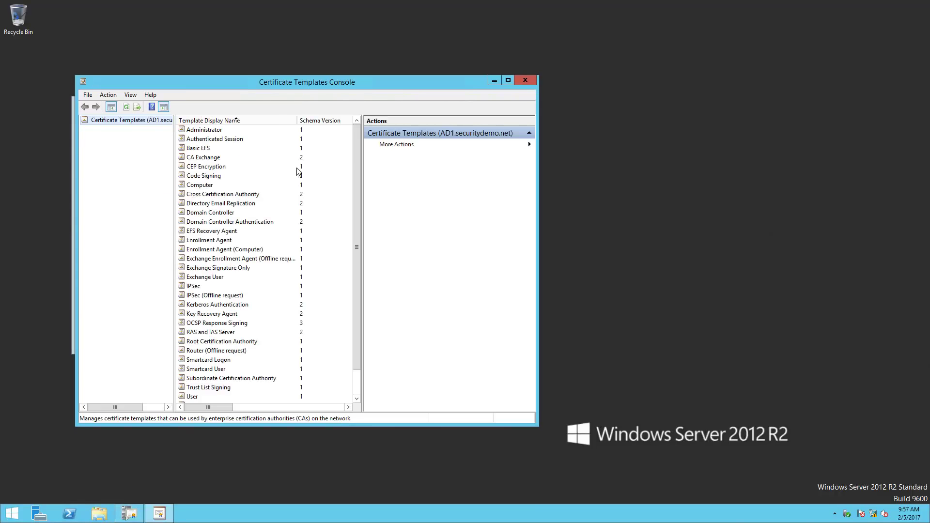
double_click(302, 83)
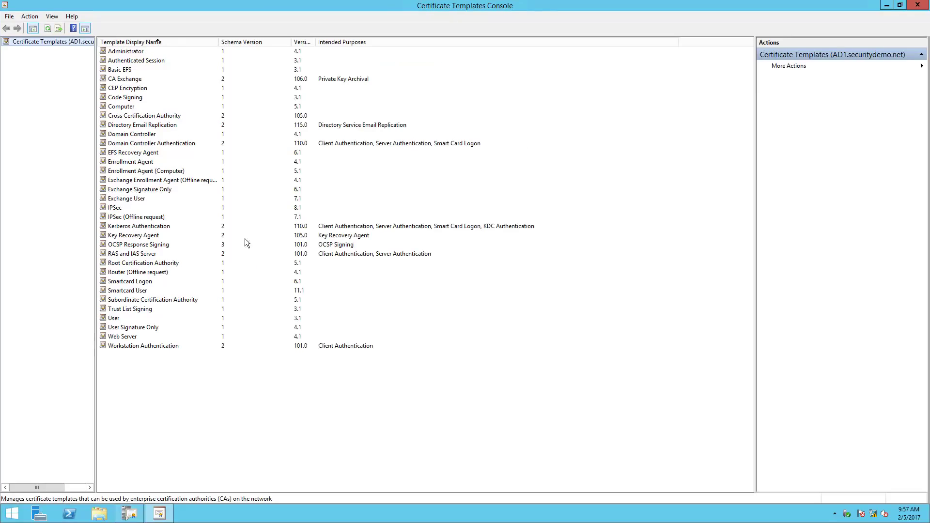
Duplicate the User template and name the copy GPO-User.
left_click(118, 318)
right_click(115, 317)
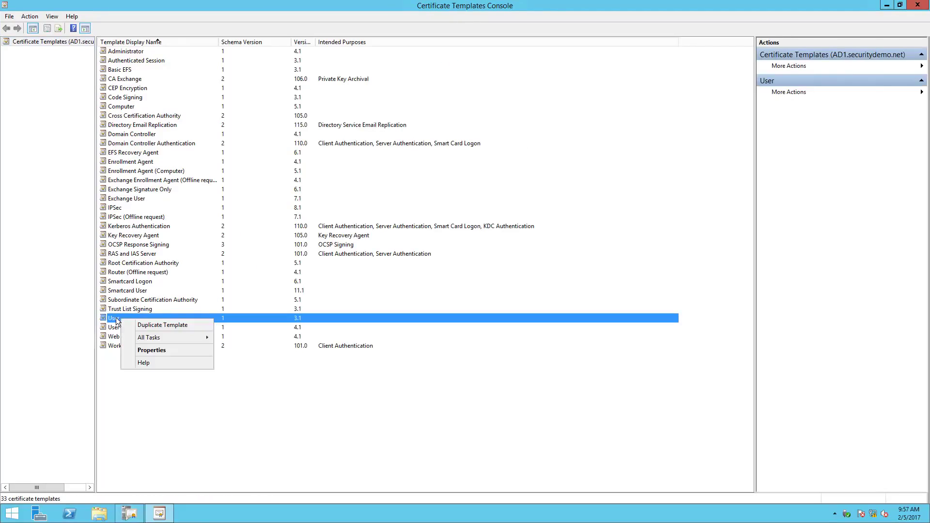
left_click(150, 325)
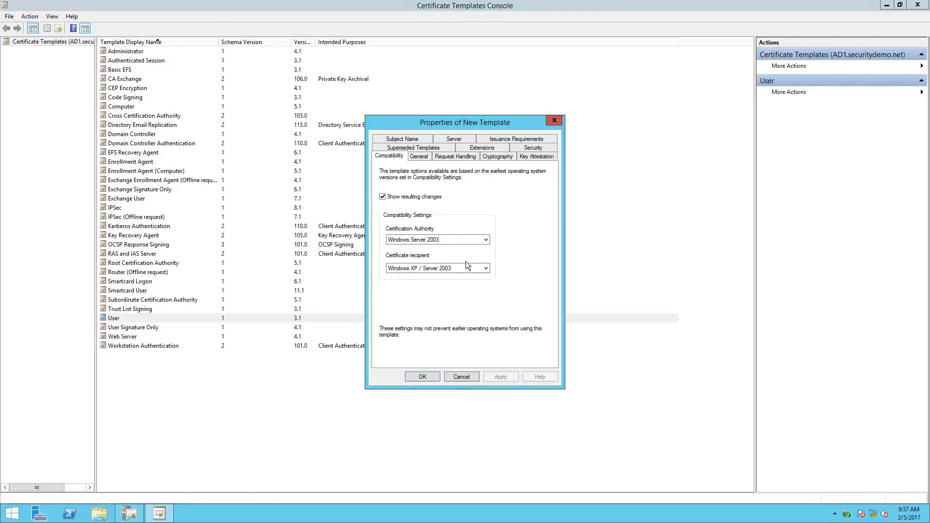
left_click(420, 156)
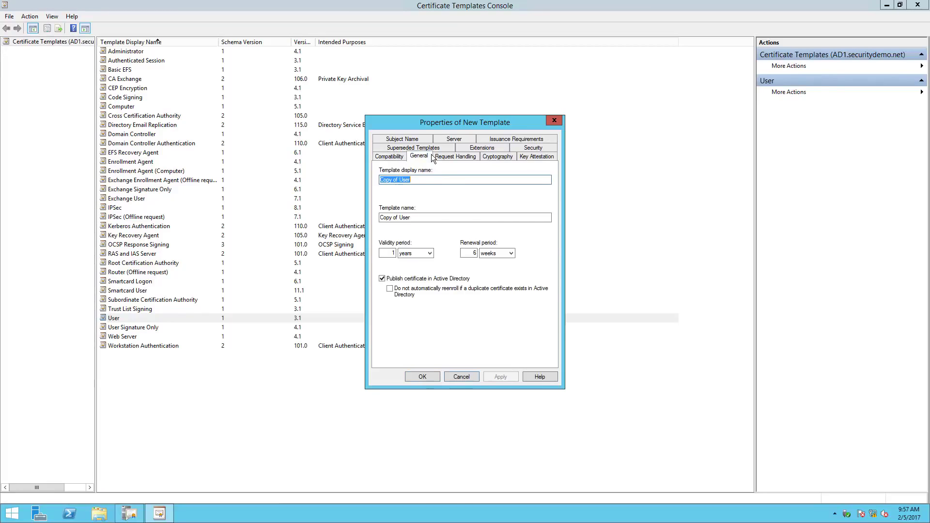
type("GPO")
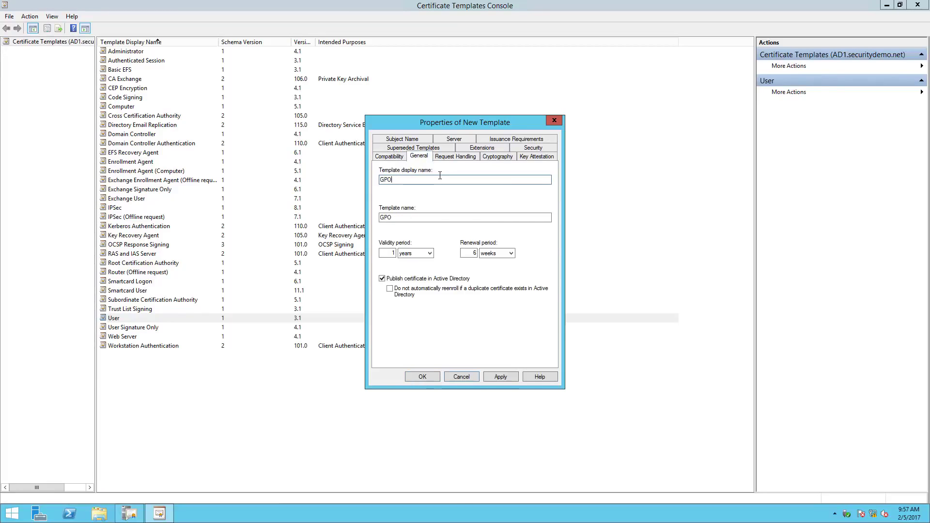
type("-User")
Review the new template's request handling, cryptography and key attestation settings, then view its Security permissions.
left_click(450, 158)
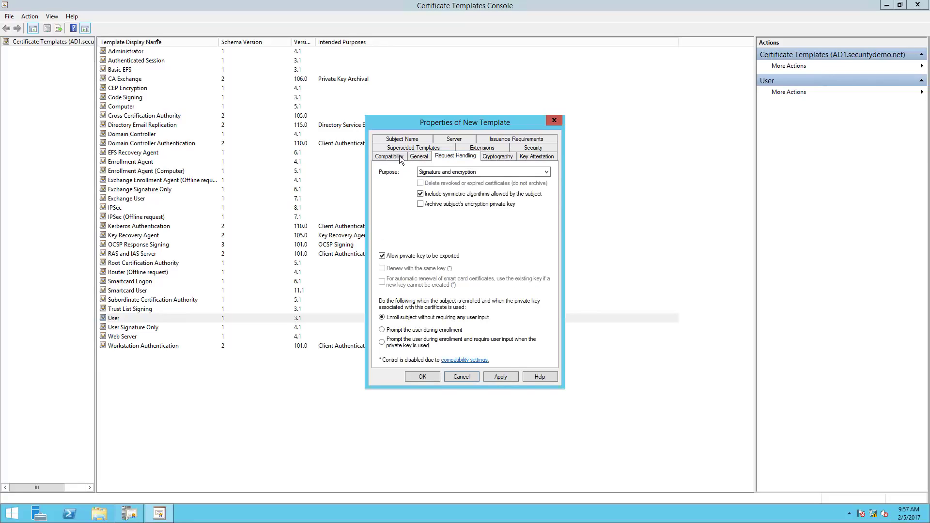
left_click(414, 155)
left_click(460, 158)
left_click(512, 157)
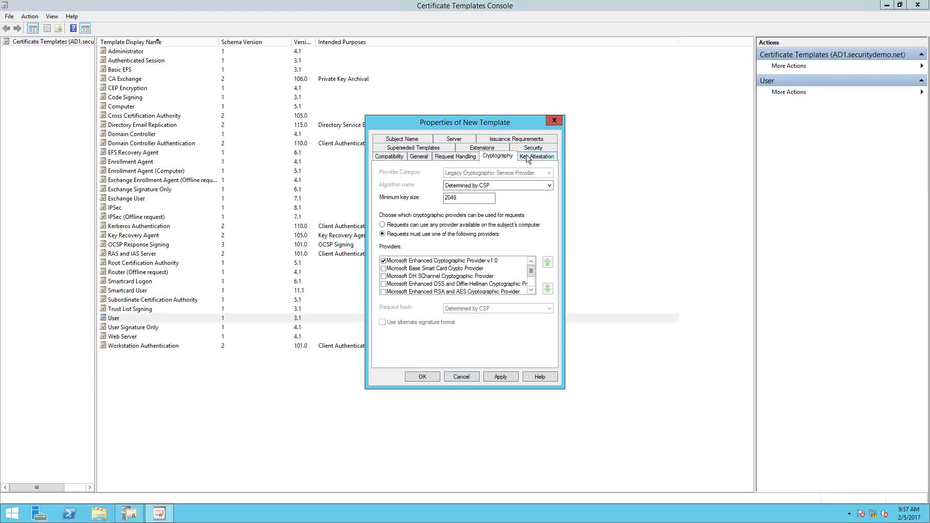
left_click(527, 158)
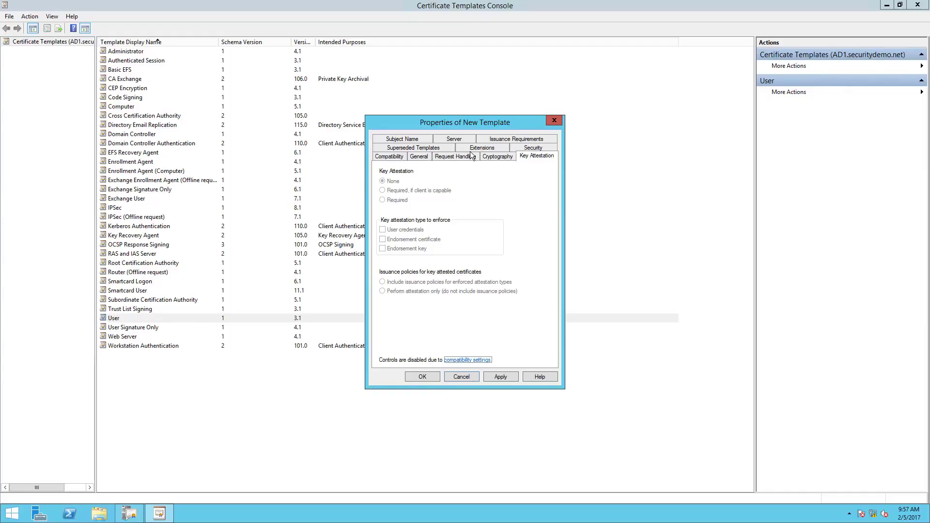
left_click(517, 147)
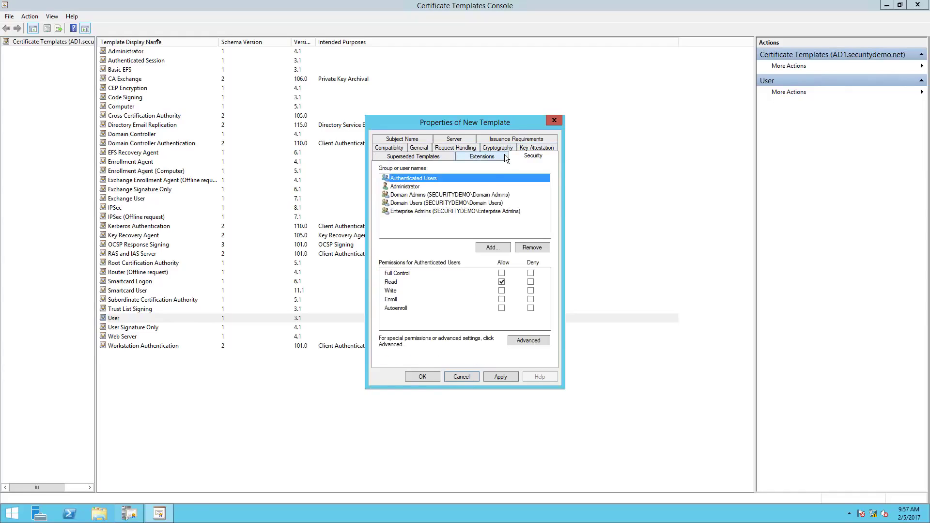
Add Domain Users to the template's permissions with Read, Write and Autoenroll allowed.
left_click(490, 248)
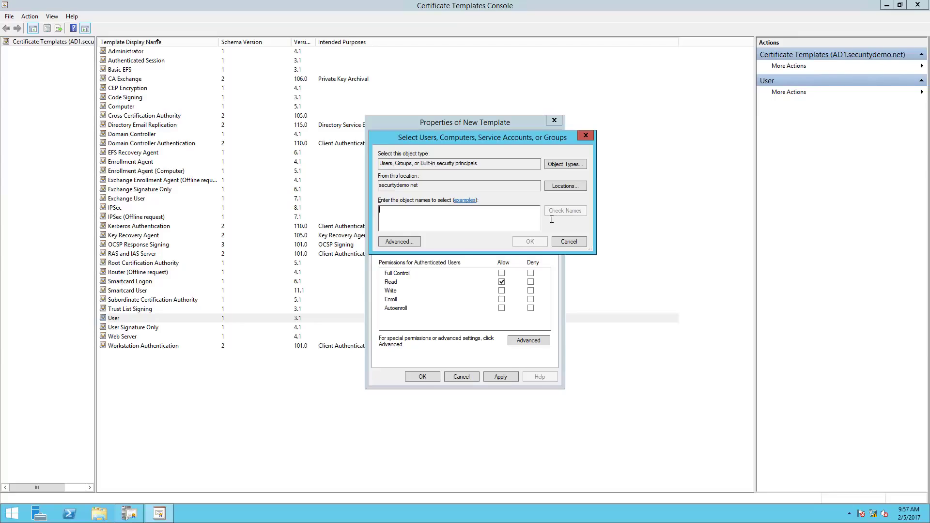
type("dom")
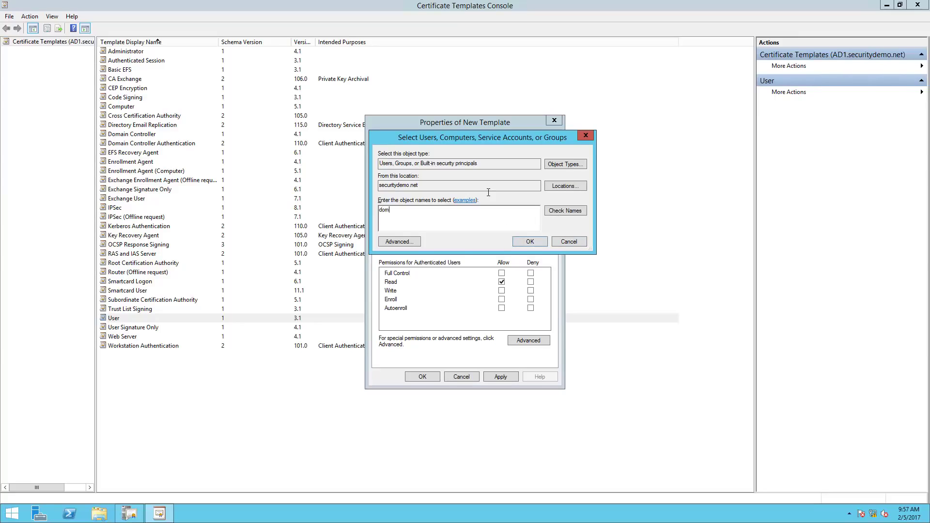
type("ain users")
key("Return")
left_click(436, 202)
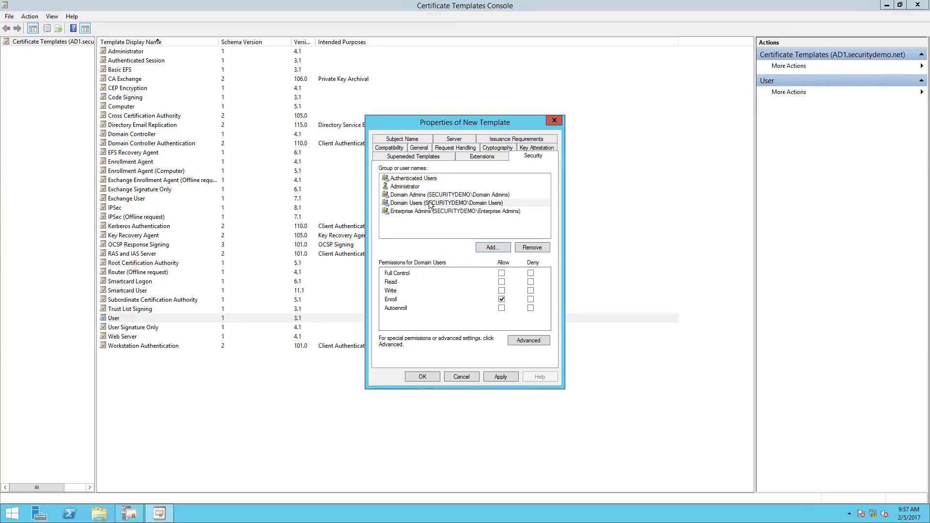
left_click(430, 203)
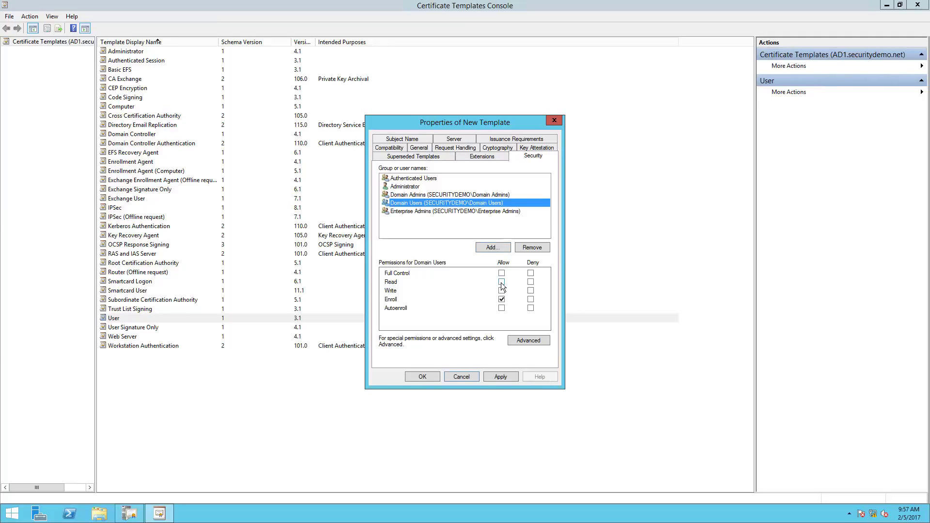
left_click(501, 283)
left_click(501, 290)
left_click(501, 307)
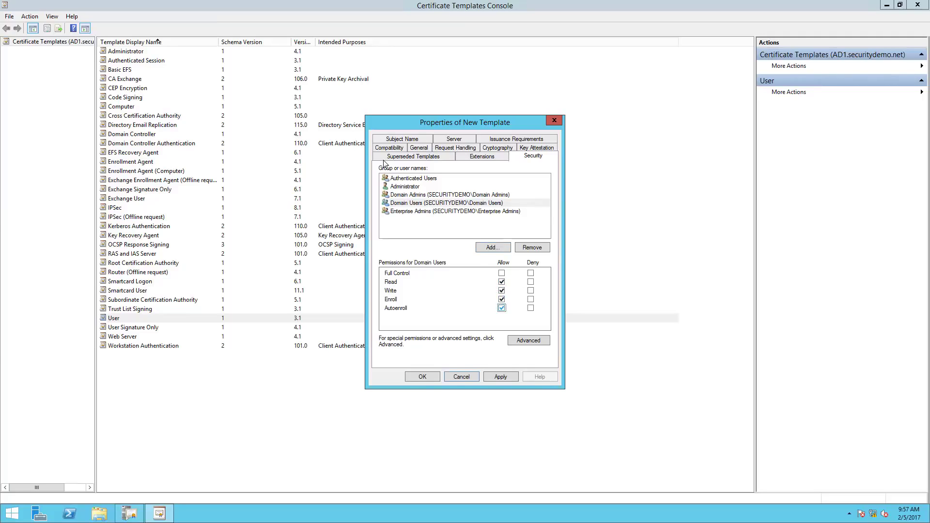
left_click(469, 157)
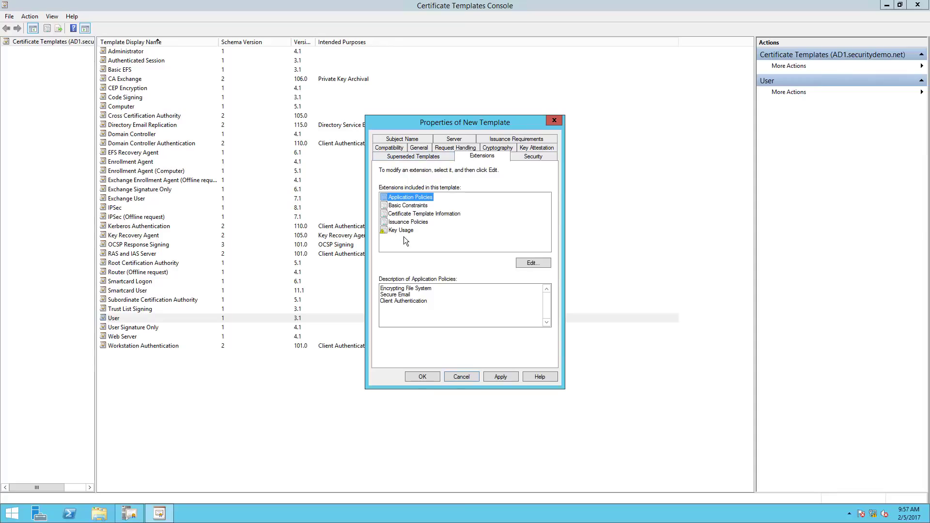
Remove e-mail name from the subject and alternate subject names, and include DNS name instead.
left_click(407, 289)
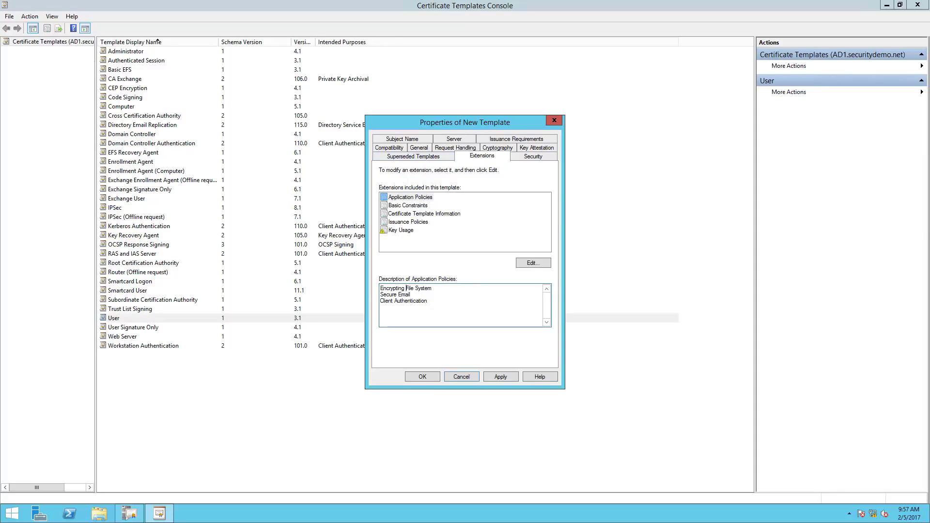
left_click(387, 147)
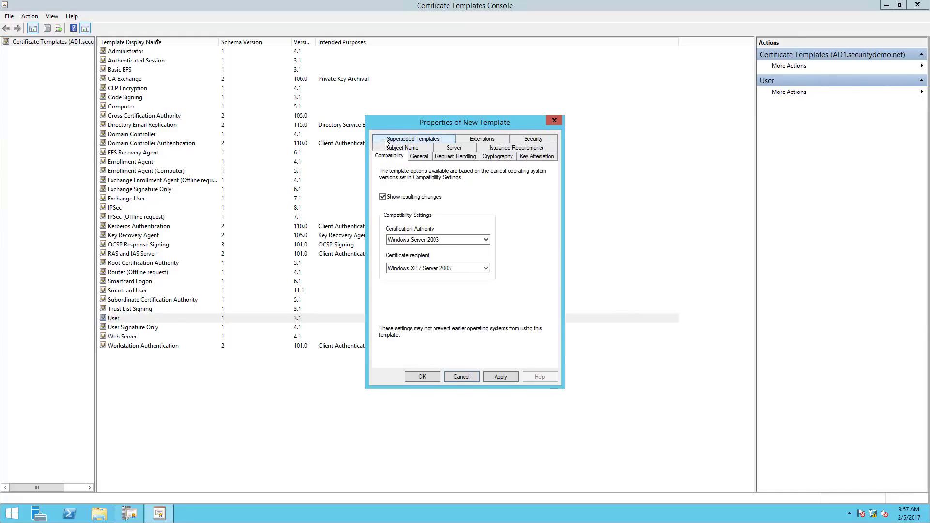
left_click(399, 149)
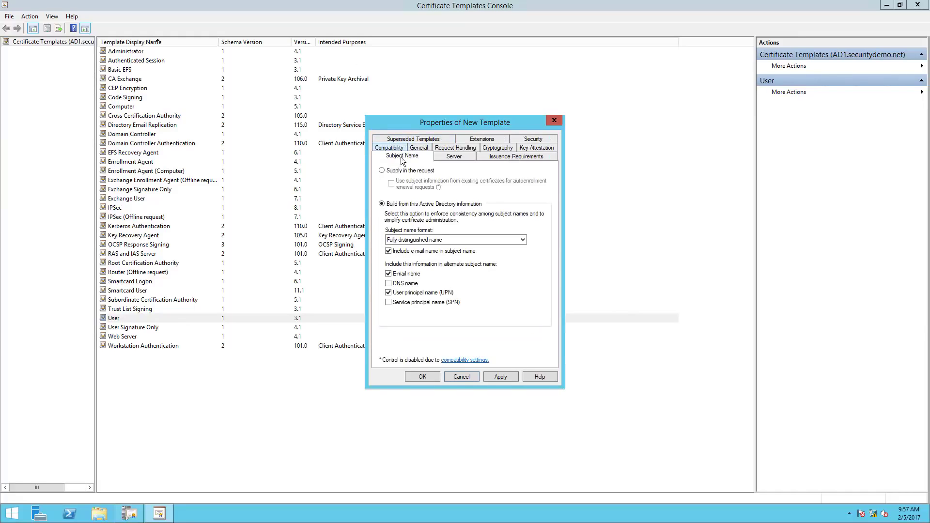
left_click(389, 251)
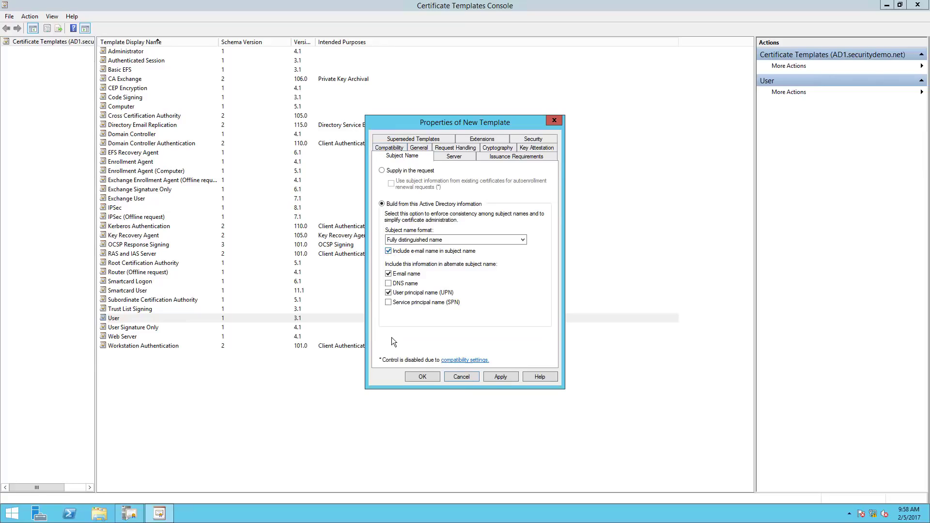
left_click(389, 274)
left_click(388, 283)
Add Server Authentication to the Application Policies extension and save the GPO-User template.
left_click(489, 156)
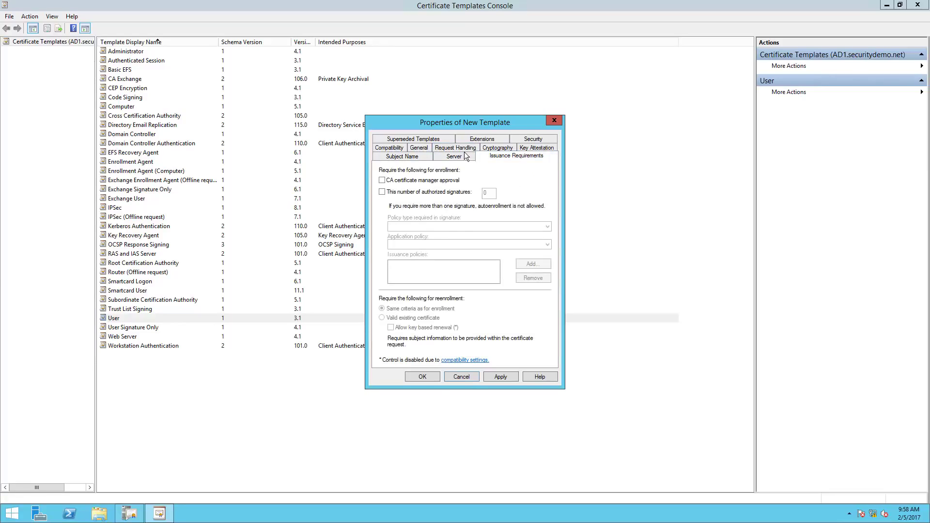
left_click(483, 139)
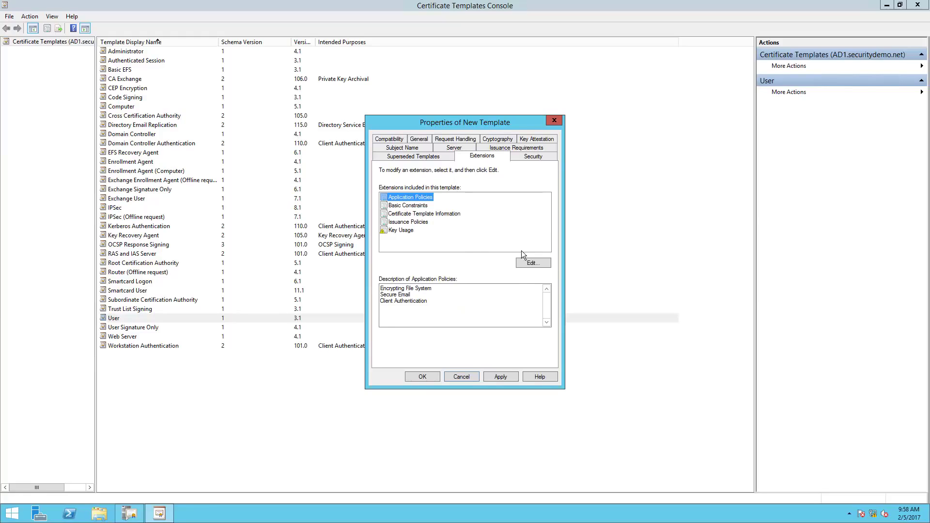
left_click(531, 263)
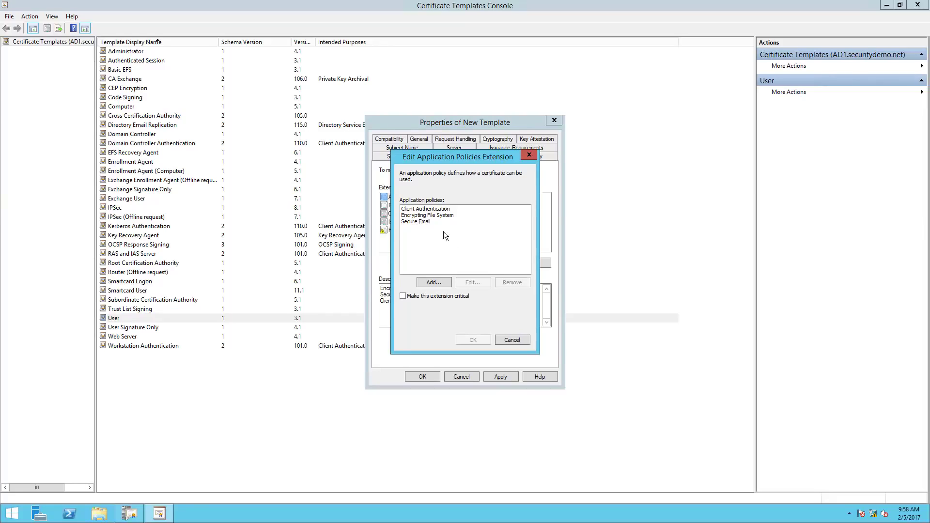
left_click(433, 282)
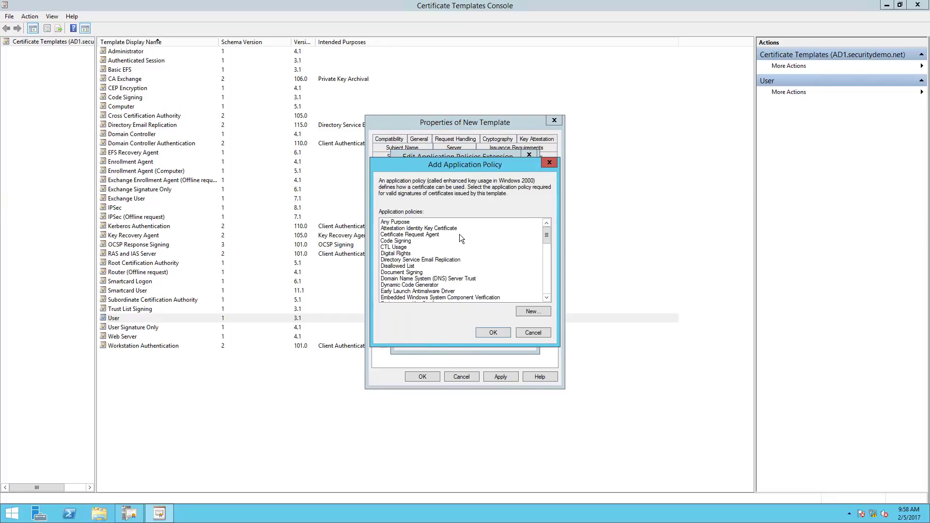
left_click_drag(547, 238, 553, 301)
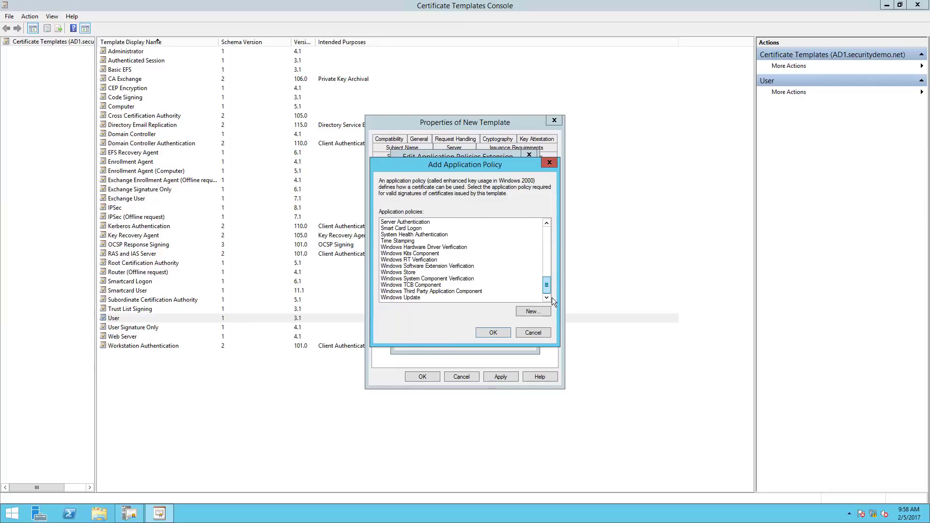
left_click(410, 222)
left_click(490, 333)
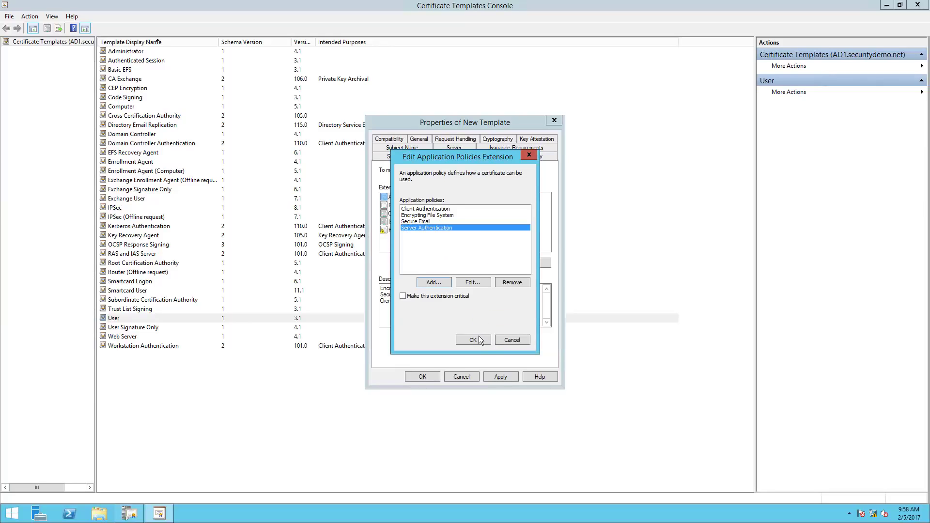
left_click(479, 339)
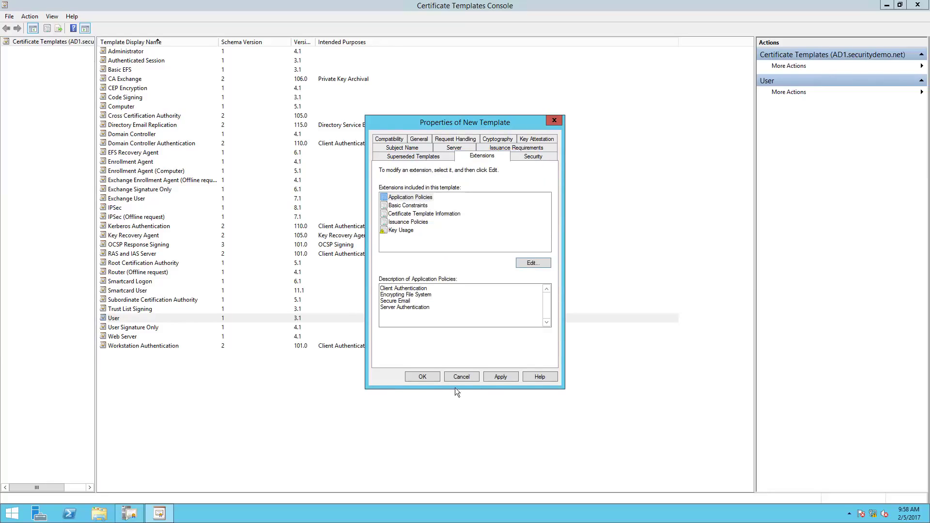
left_click(432, 379)
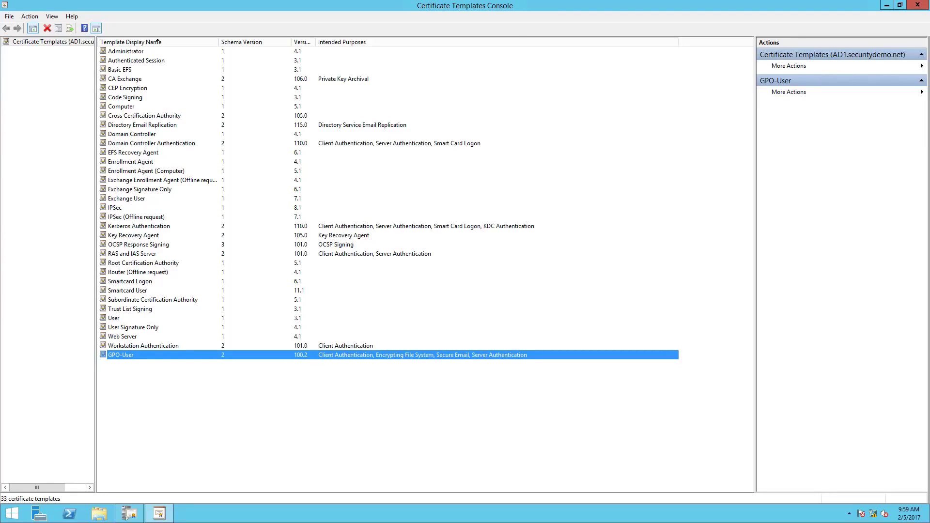
Duplicate the Workstation Authentication template and view the copy's general settings.
left_click(149, 416)
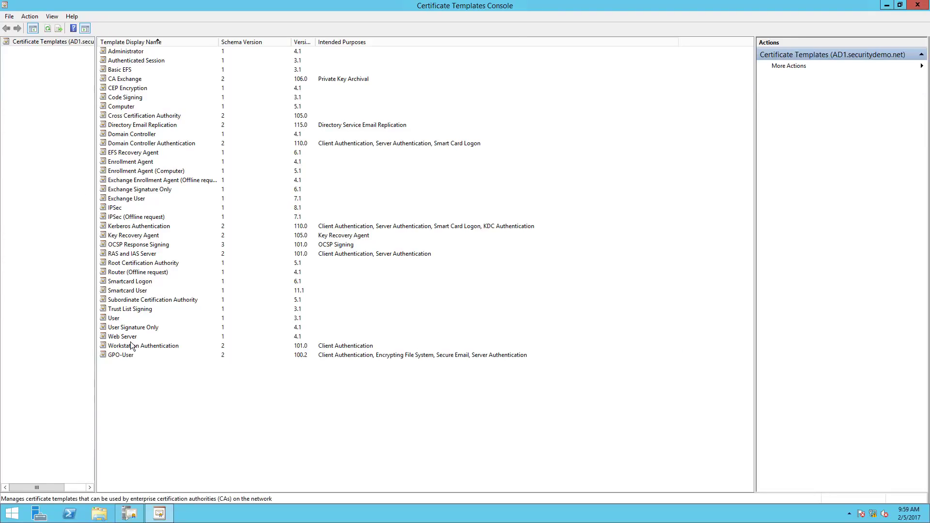
right_click(132, 349)
left_click(192, 352)
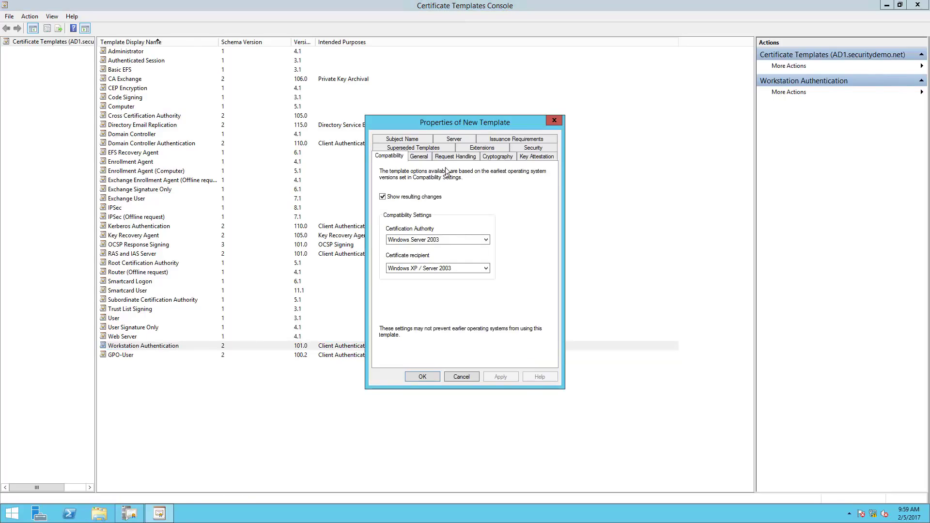
left_click(418, 156)
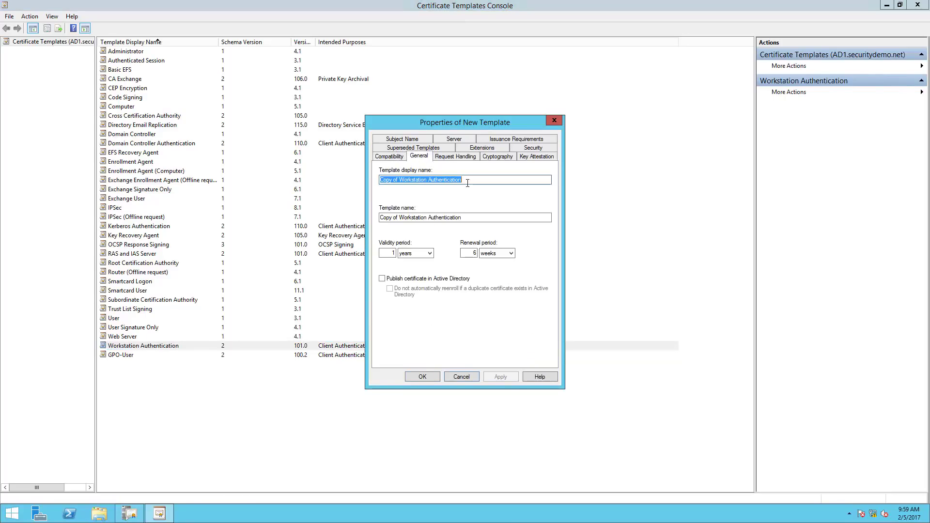
Name the new template GPO-Computer and review its request handling, cryptography and key attestation settings.
type("GPO-Computer")
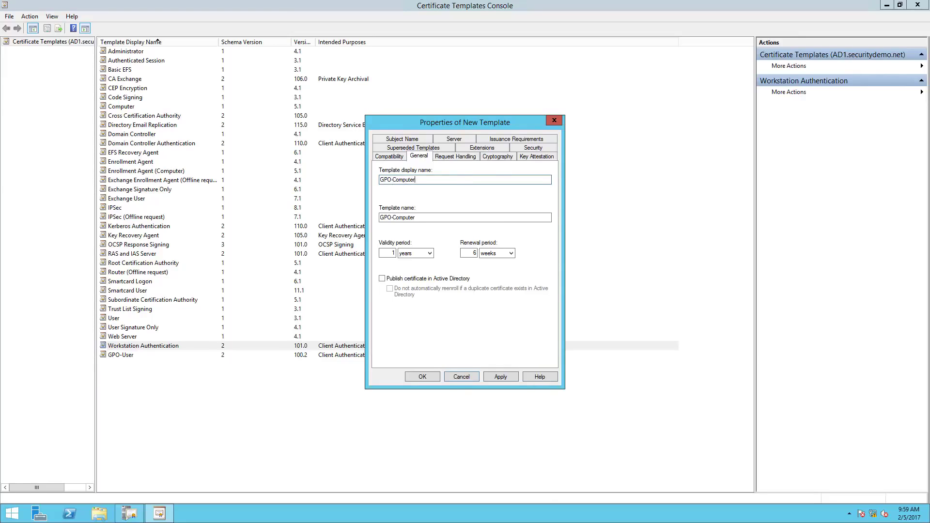
left_click(458, 155)
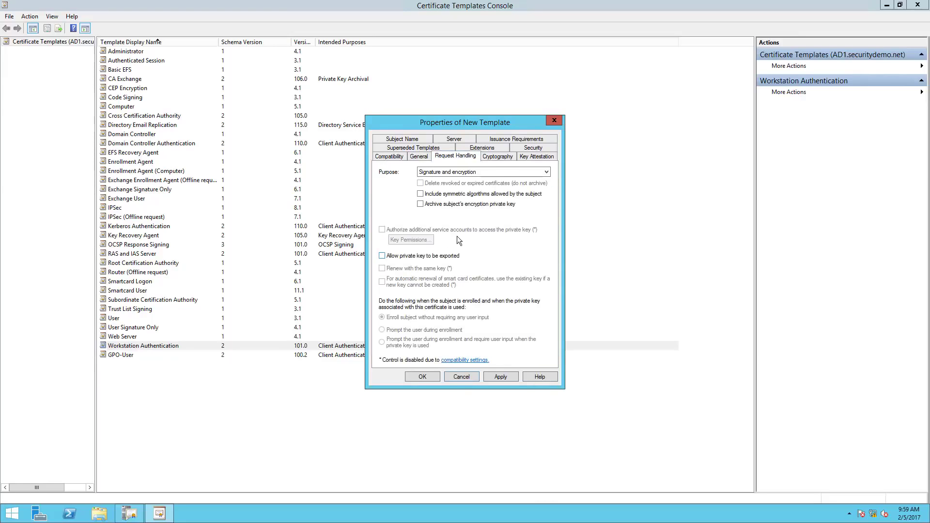
left_click(495, 158)
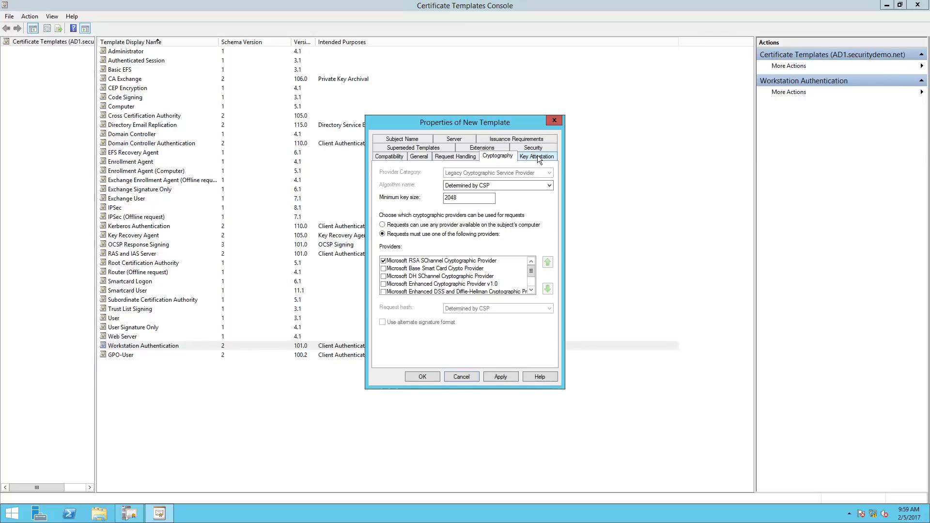
left_click(539, 159)
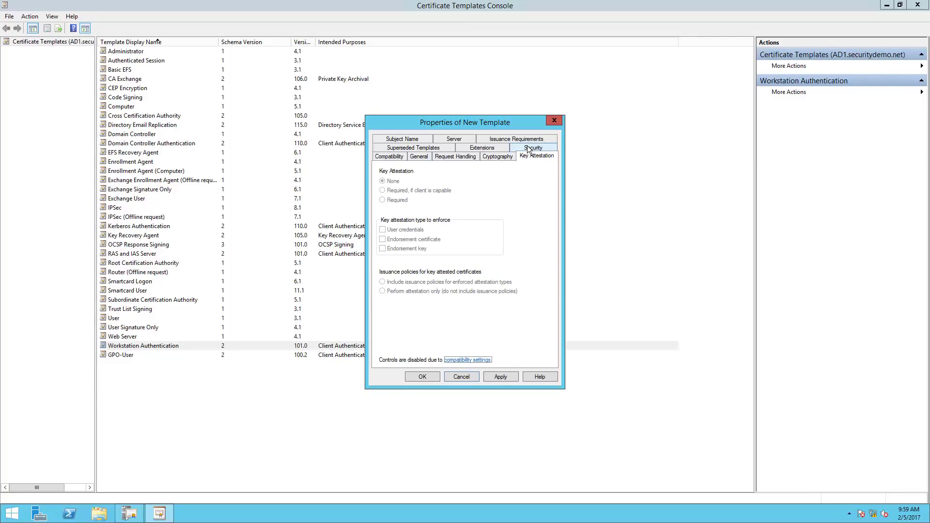
Allow Domain Computers Read and Write on the template, then edit its Application Policies extension.
left_click(529, 150)
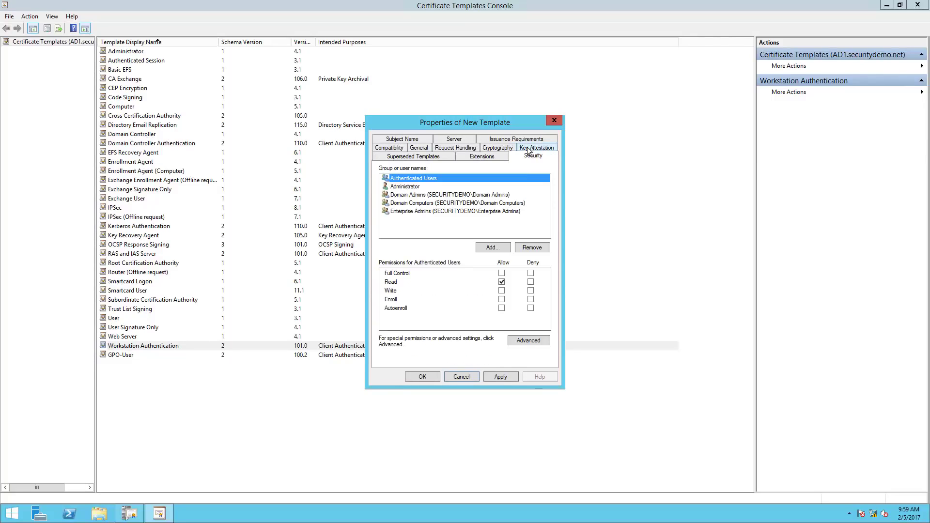
left_click(462, 203)
left_click(501, 283)
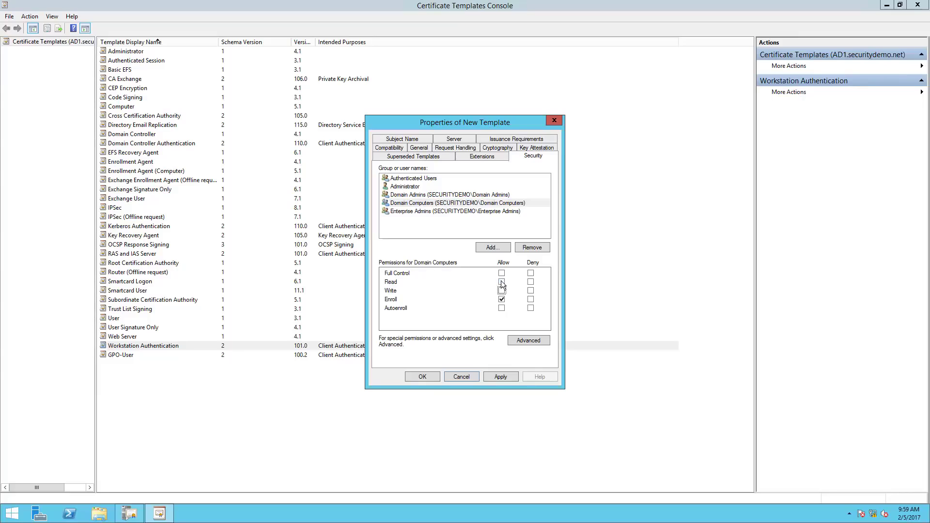
left_click(502, 291)
left_click(460, 155)
left_click(533, 263)
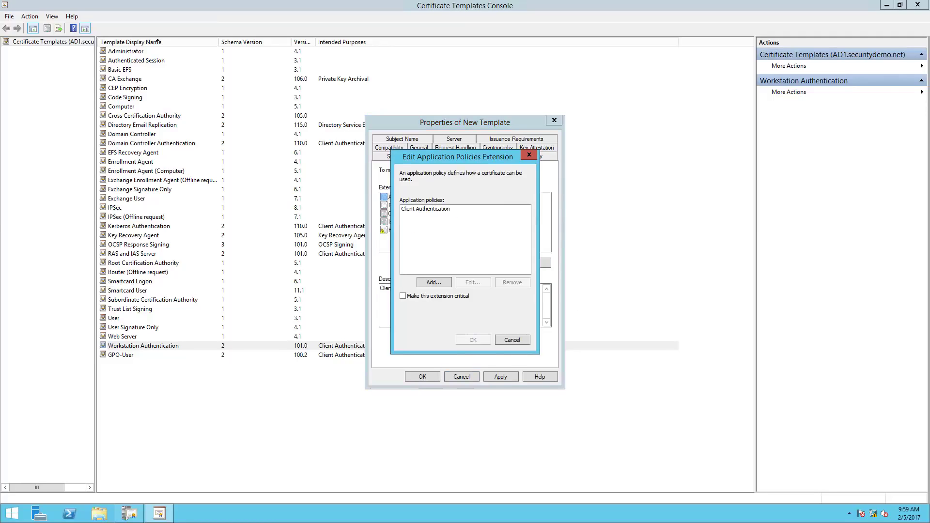
Add Server Authentication to the template's application policies alongside Client Authentication.
left_click(434, 283)
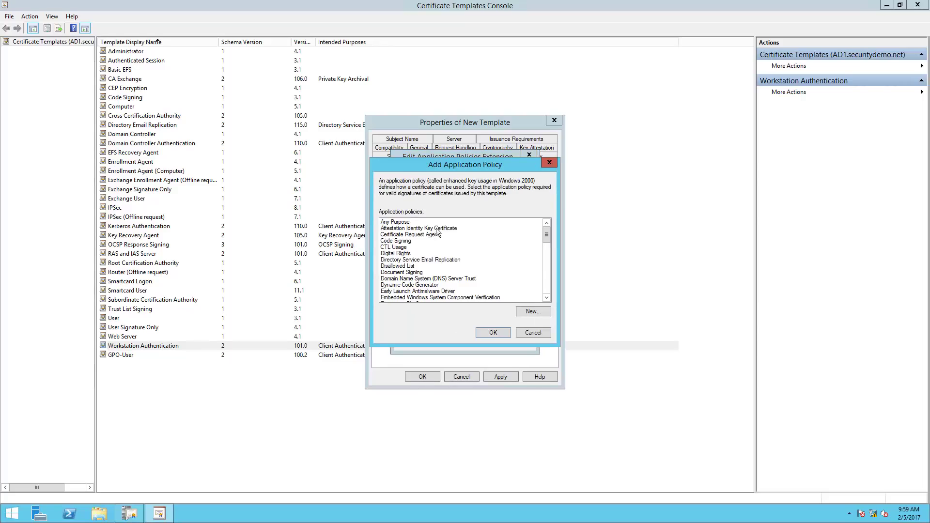
scroll(546, 311, "down", 10)
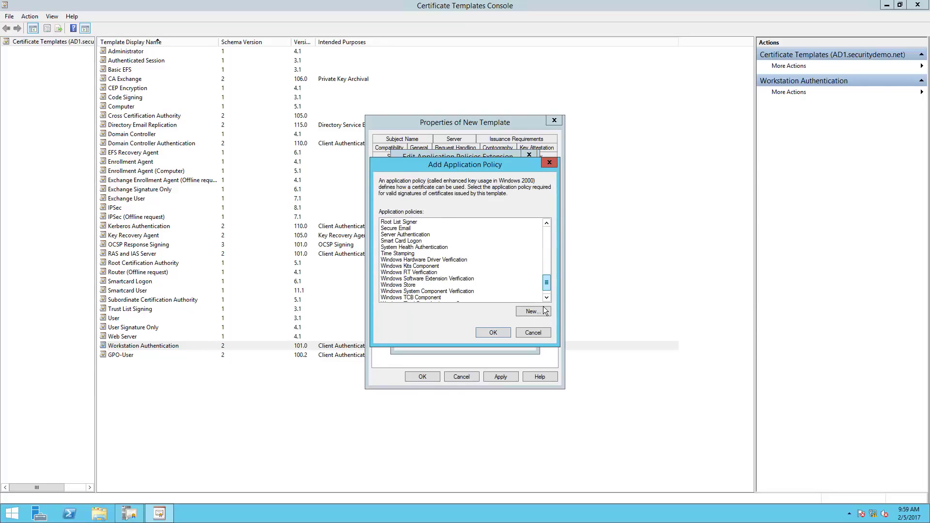
scroll(429, 257, "down", 1)
left_click(423, 222)
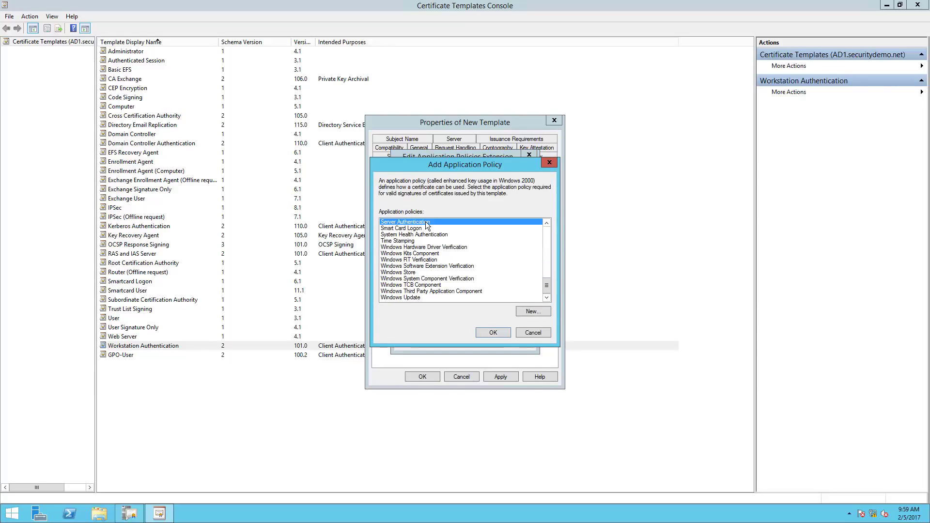
left_click(494, 333)
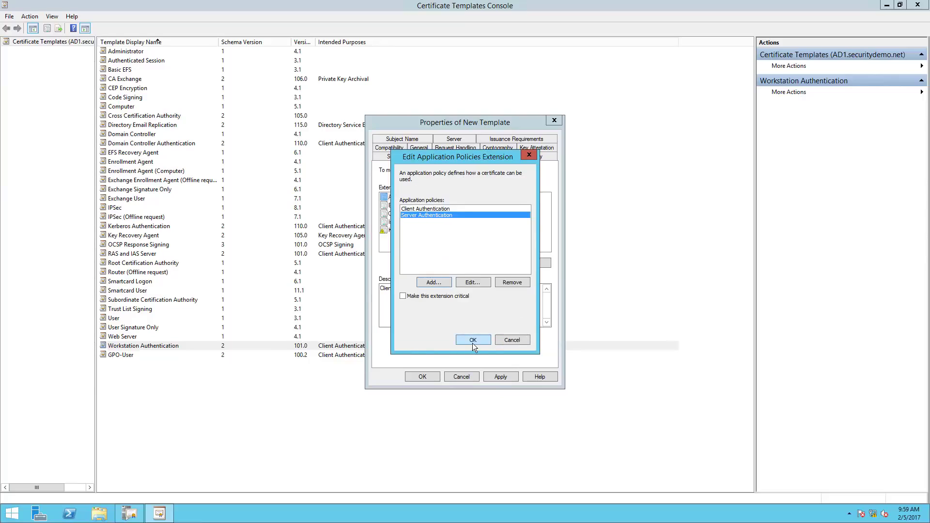
left_click(472, 342)
Include UPN in the alternate subject name and save the template as GPO-Computer.
left_click(409, 156)
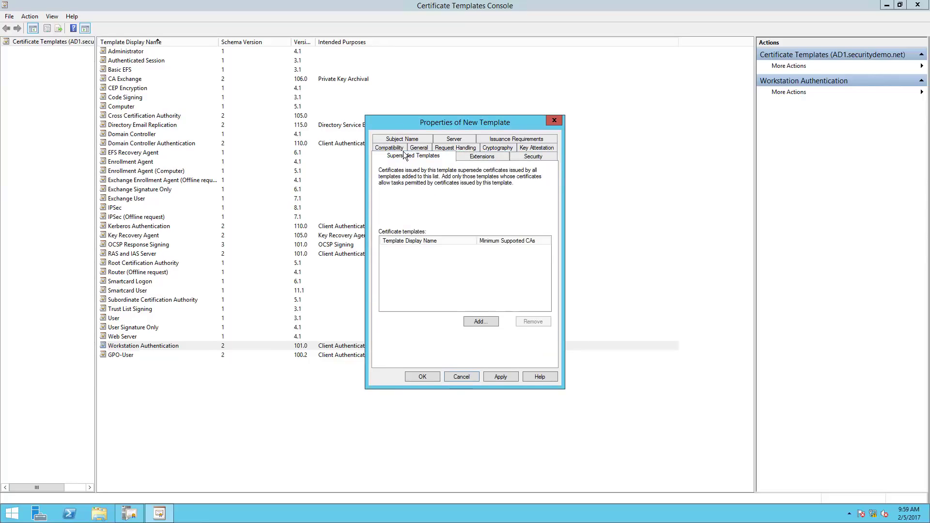
left_click(397, 140)
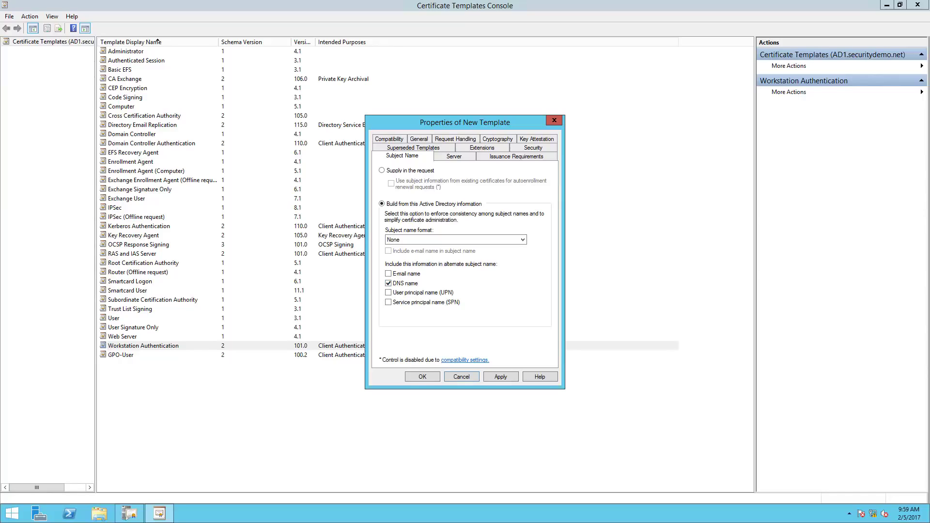
left_click(389, 293)
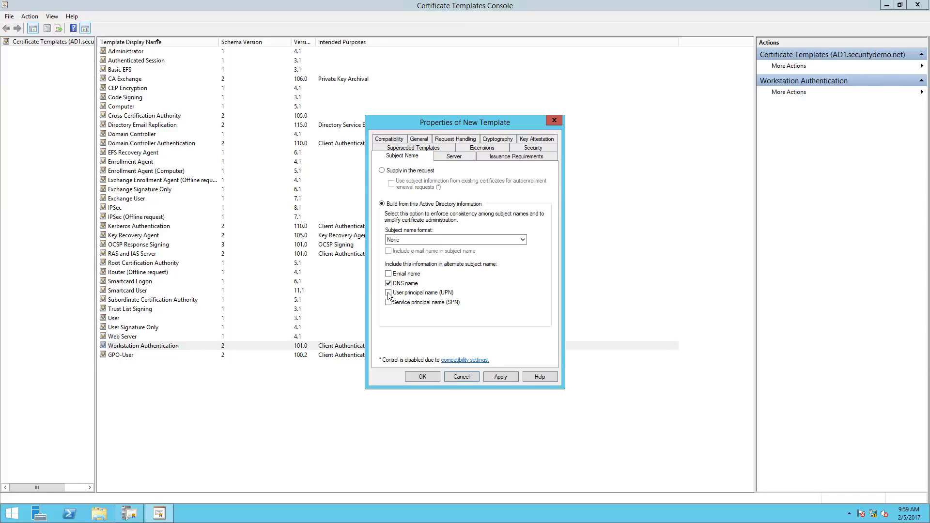
left_click(421, 377)
right_click(189, 403)
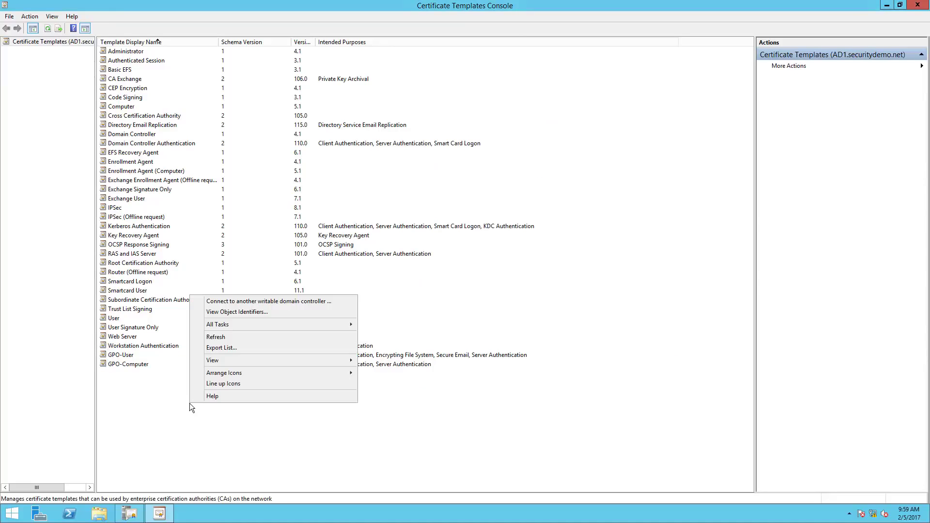
left_click(147, 413)
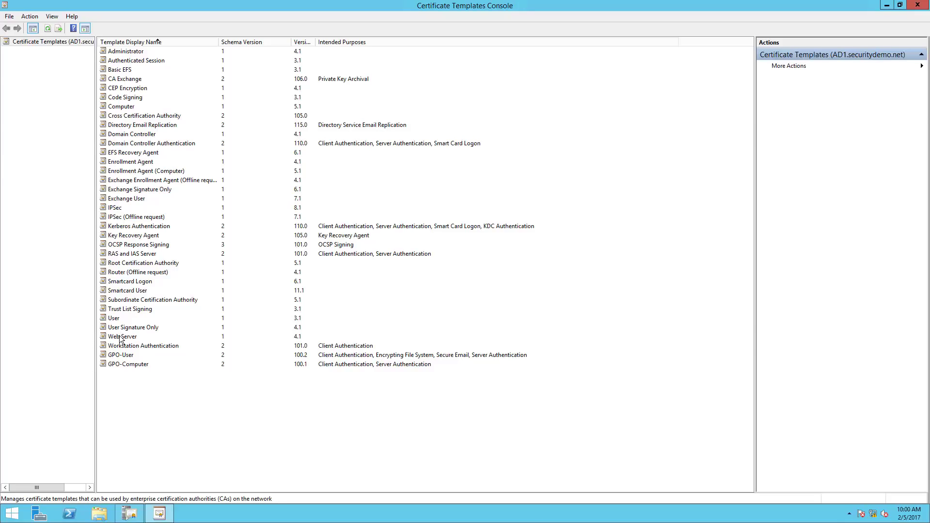
Duplicate the Web Server template and name the copy Pxgrid.
right_click(119, 339)
left_click(161, 343)
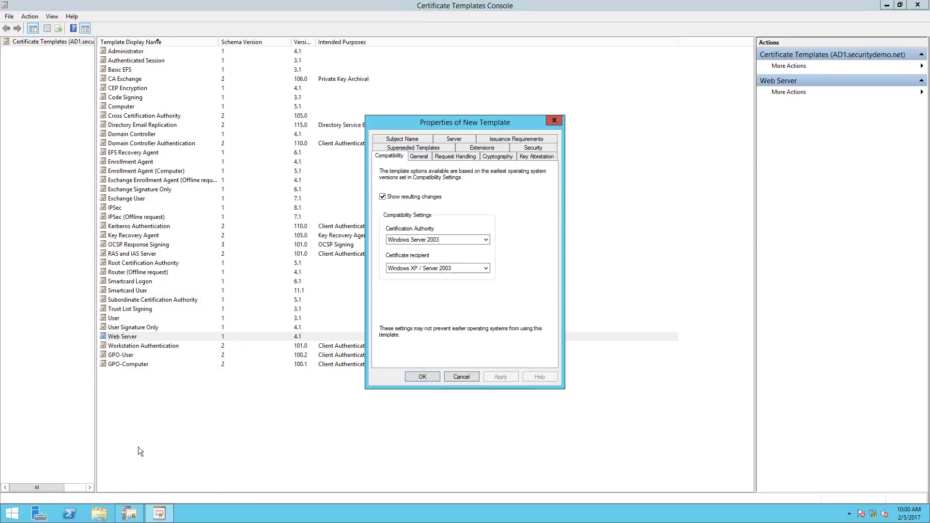
left_click_drag(414, 127, 178, 123)
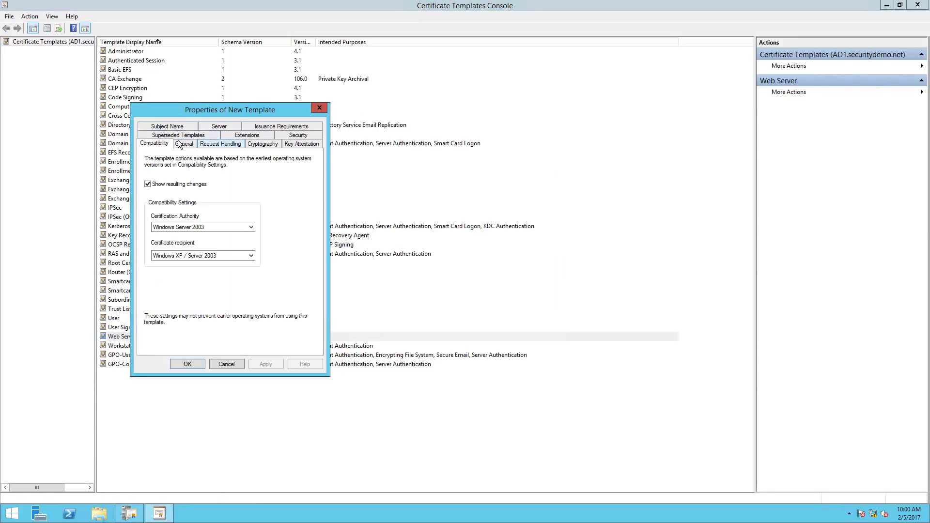
left_click(183, 144)
type("Px")
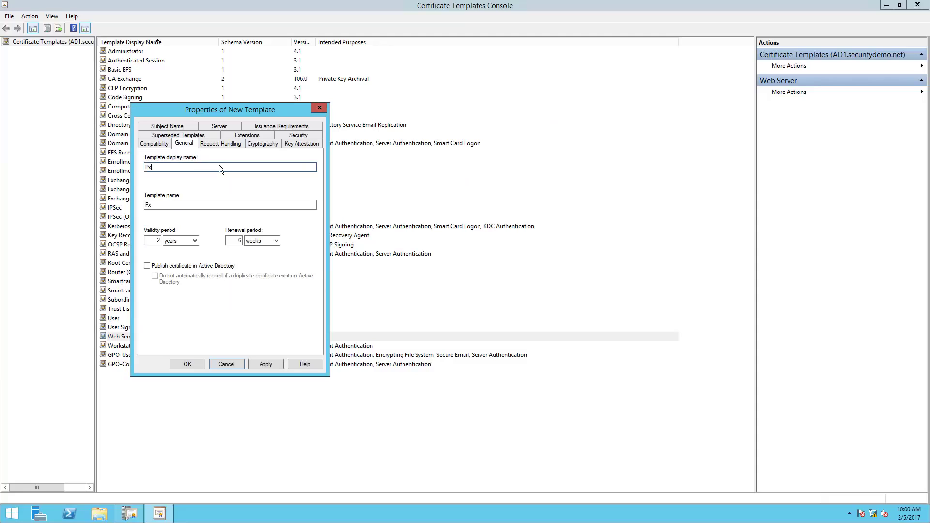
type("grid")
Review Pxgrid's request handling, key attestation, cryptography, extensions and admin group security permissions.
left_click(211, 146)
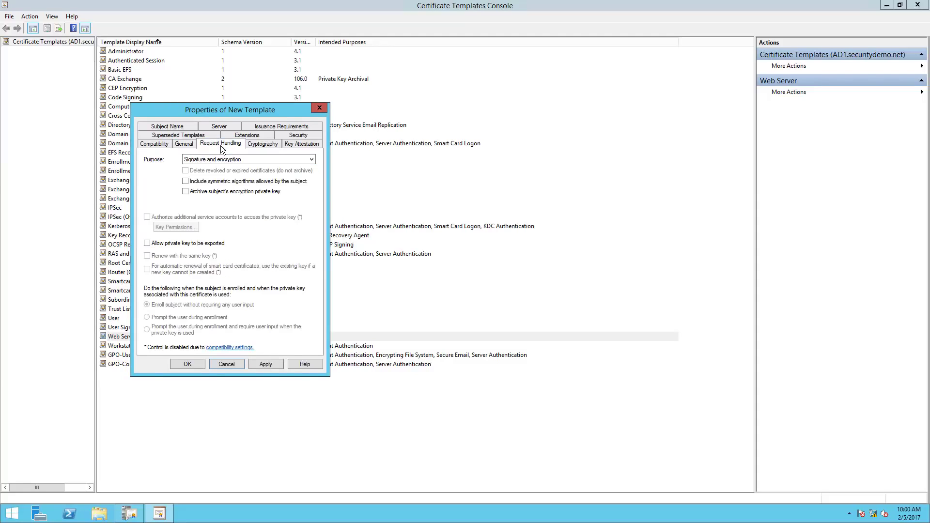
left_click(297, 144)
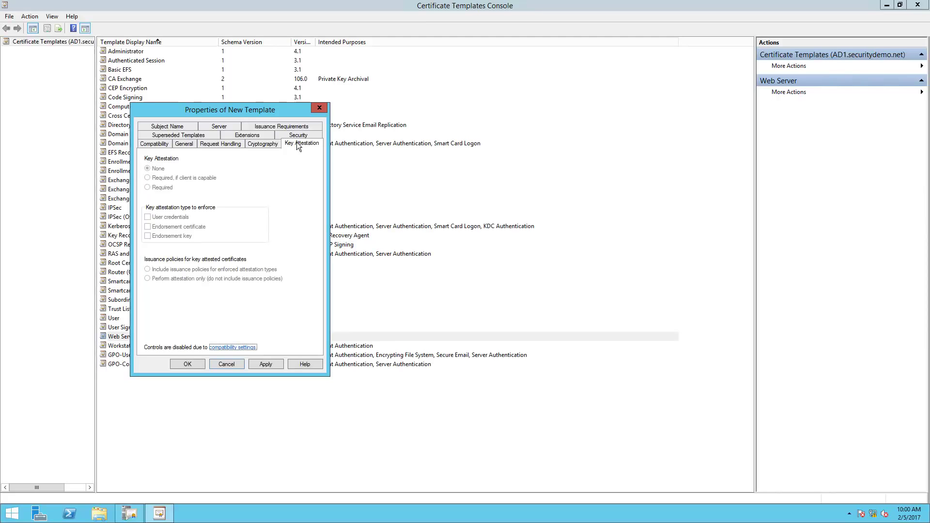
left_click(280, 136)
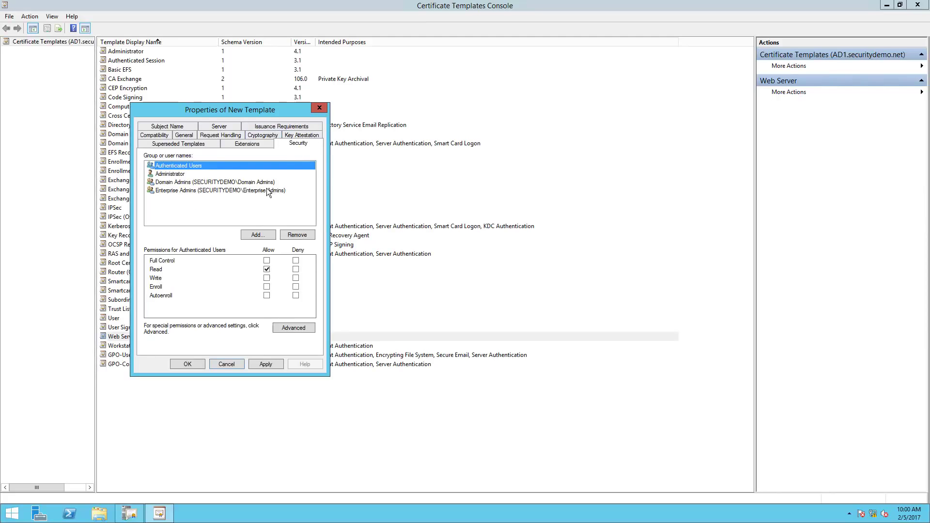
left_click(255, 136)
left_click(248, 135)
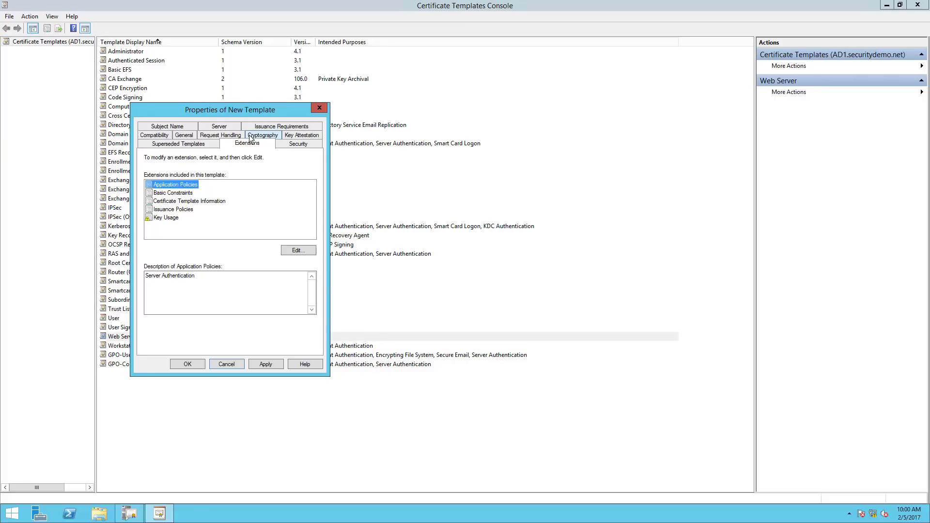
left_click(299, 136)
left_click(244, 137)
left_click(289, 144)
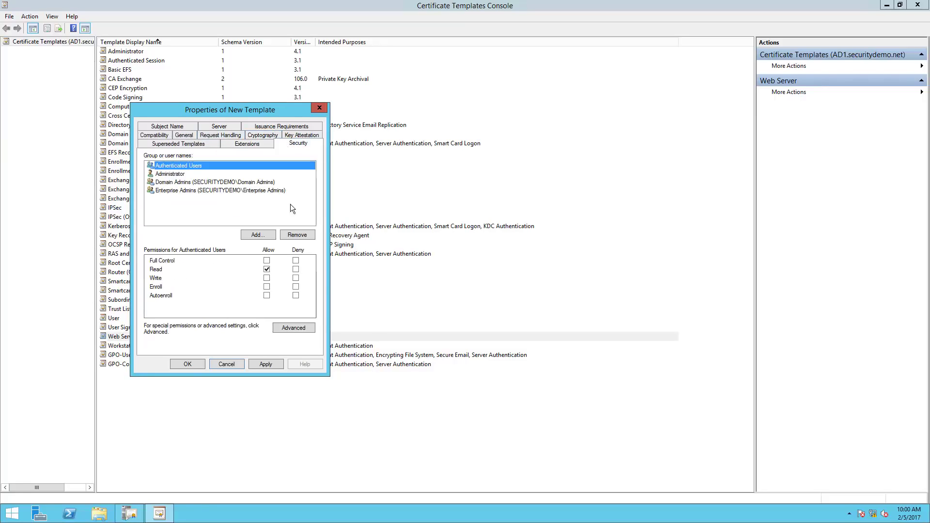
left_click(206, 183)
left_click(205, 174)
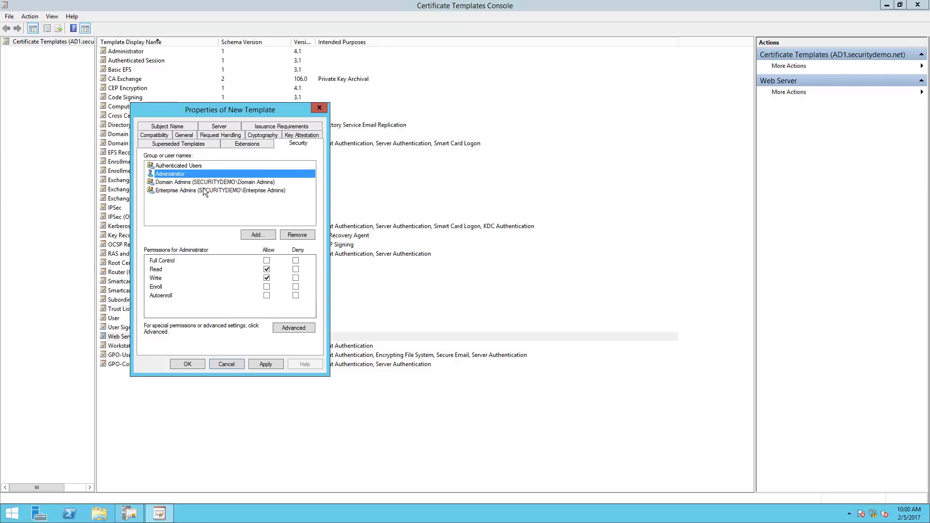
left_click(203, 190)
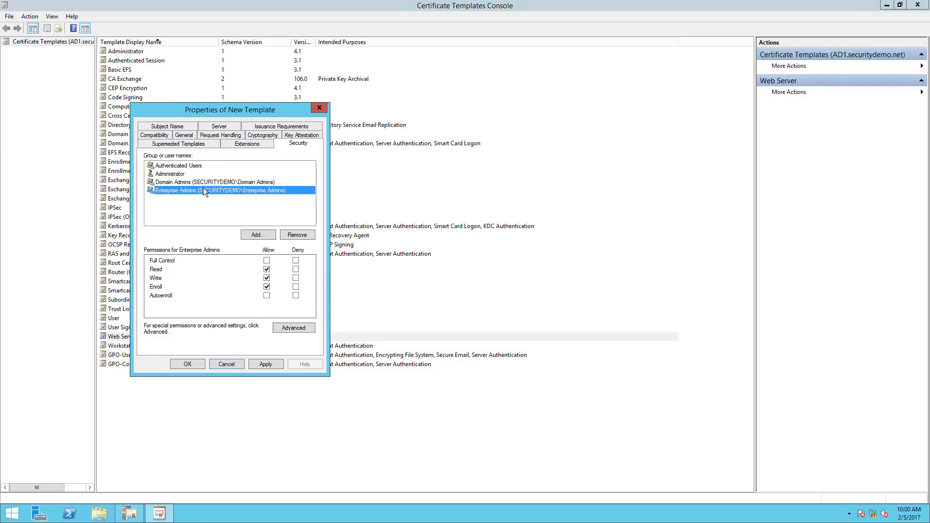
Edit Pxgrid's application policies on the Extensions tab to add another policy.
left_click(234, 145)
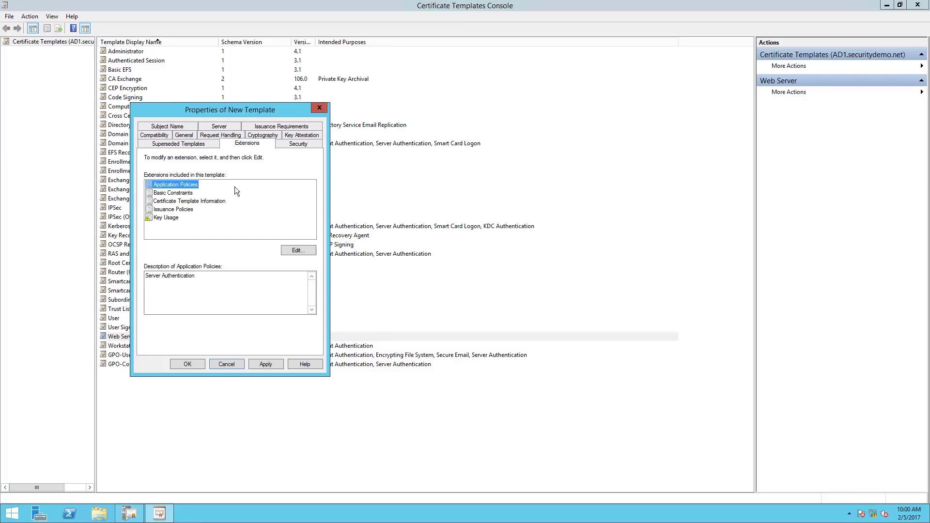
left_click(313, 250)
left_click(203, 271)
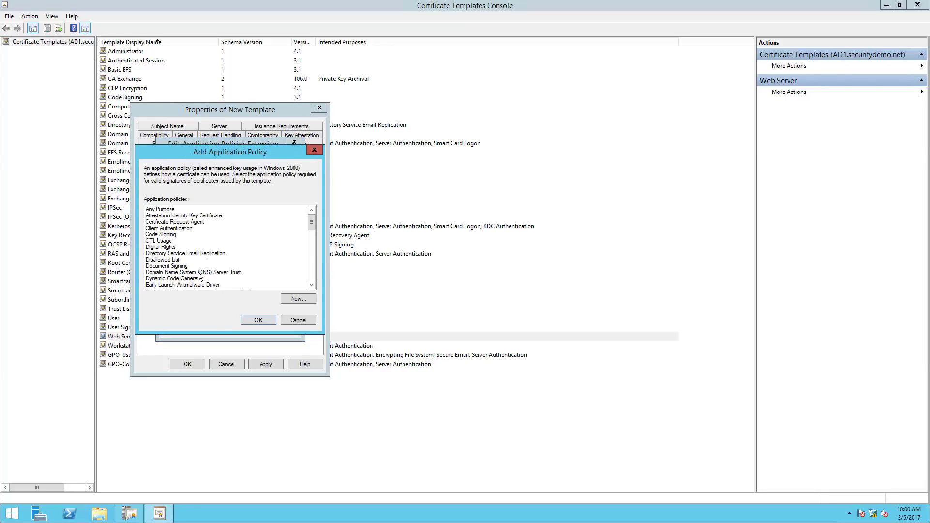
Add Client Authentication to the Pxgrid template's application policies.
left_click(158, 222)
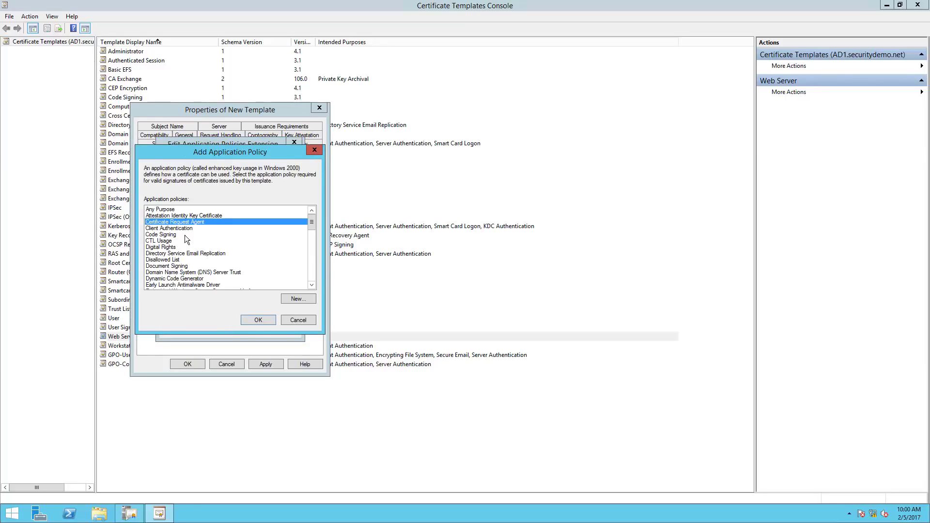
left_click(196, 230)
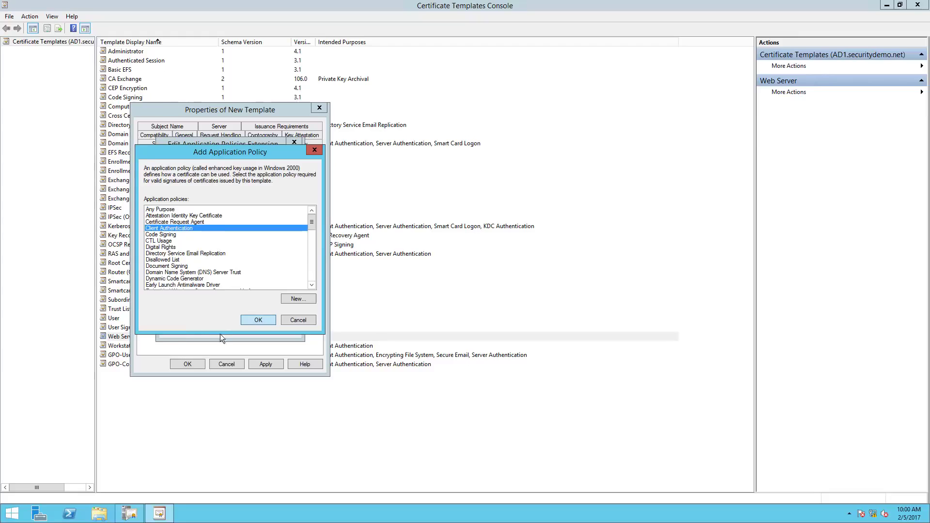
key("Return")
left_click(234, 330)
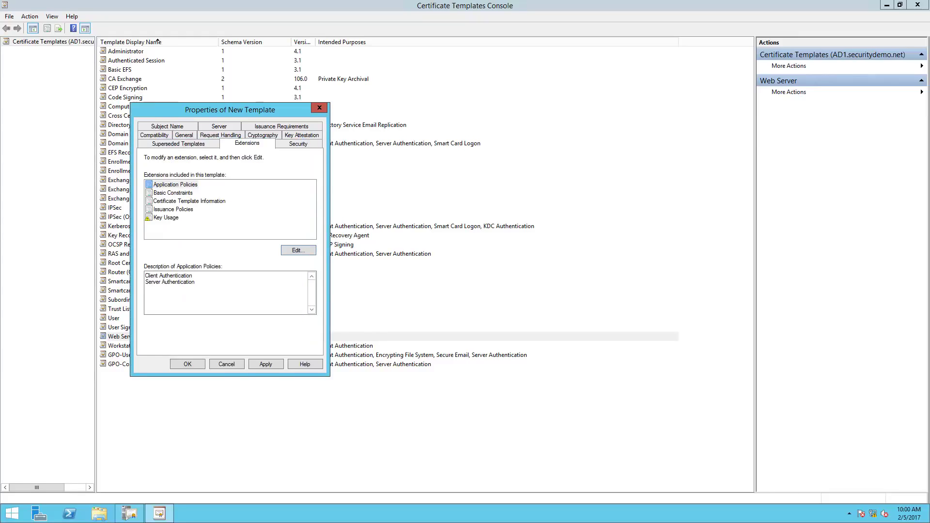
Review Subject Name, Server, Issuance Requirements and Compatibility, save Pxgrid, and close the console.
left_click(158, 128)
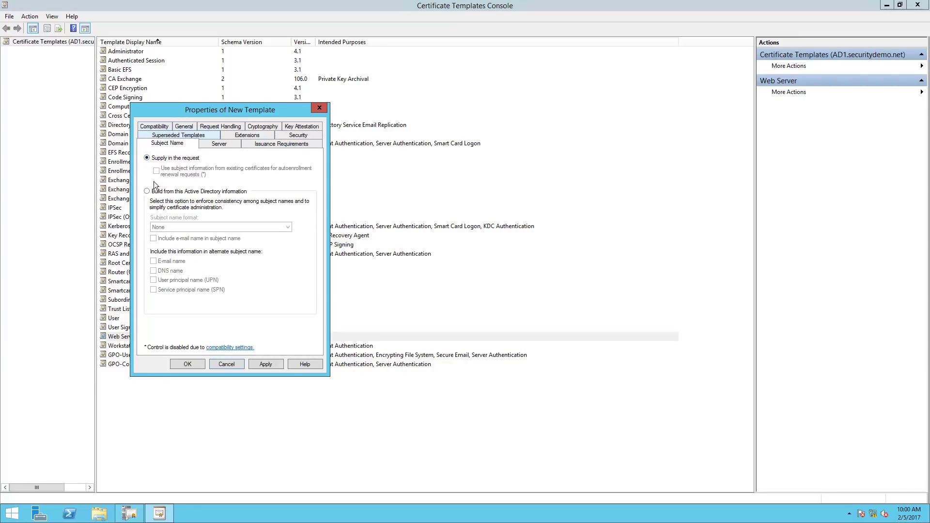
left_click(213, 144)
left_click(264, 143)
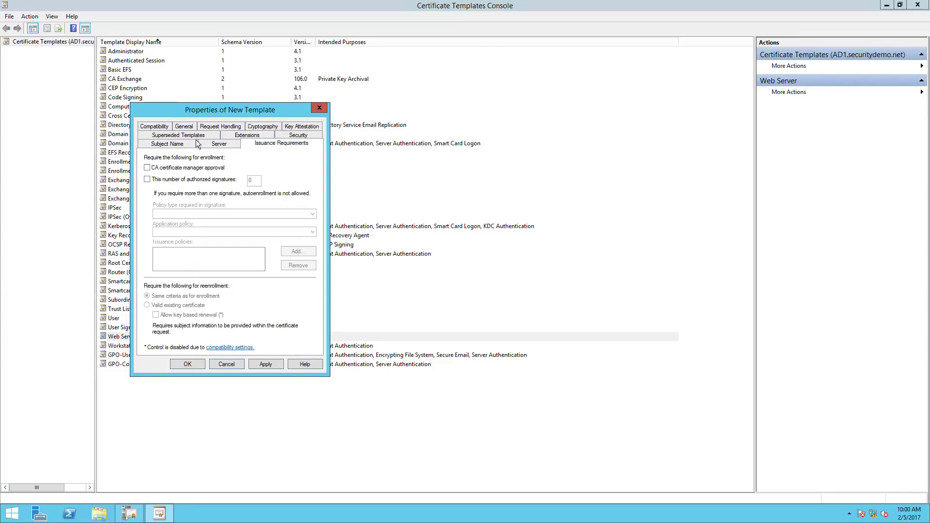
left_click(179, 144)
left_click(154, 127)
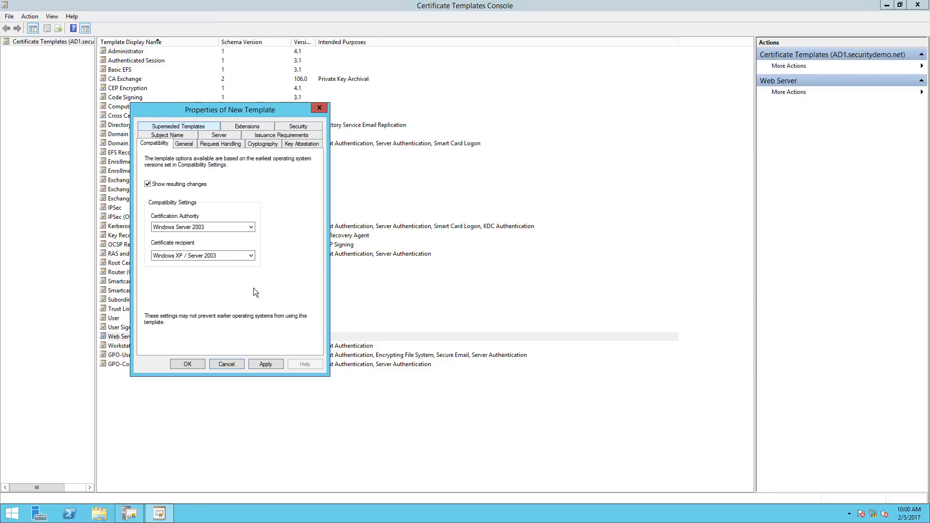
left_click(187, 362)
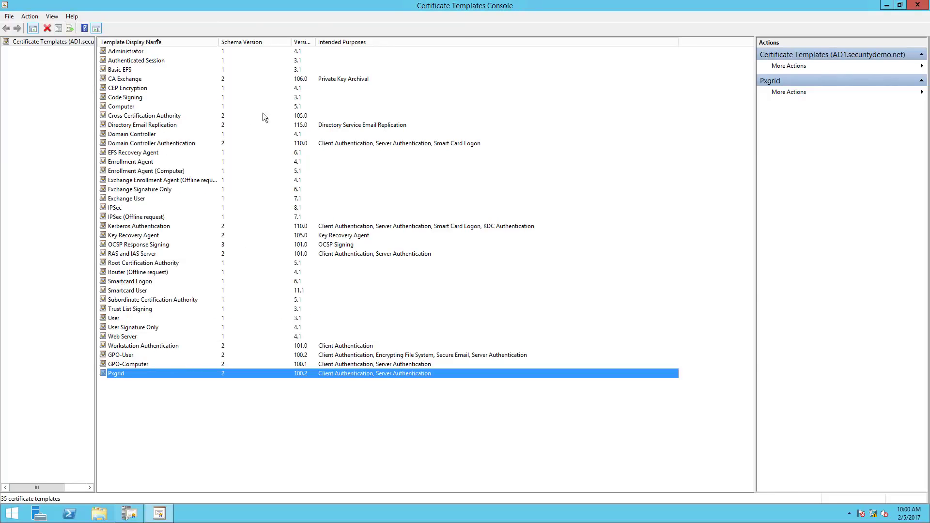
left_click_drag(501, 5, 263, 113)
key("alt+F4")
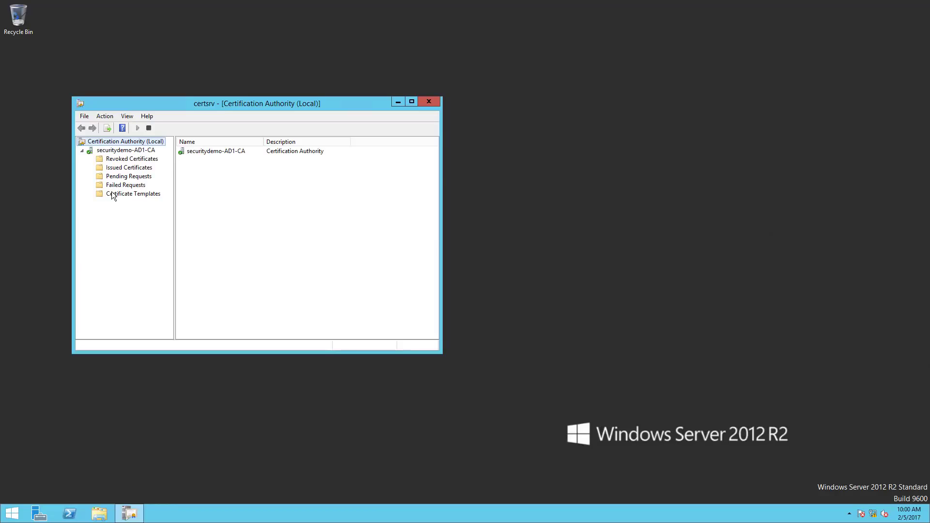
Enable GPO-Computer, GPO-User and Pxgrid as templates to issue on securitydemo-AD1-CA.
right_click(111, 192)
mouse_move(128, 212)
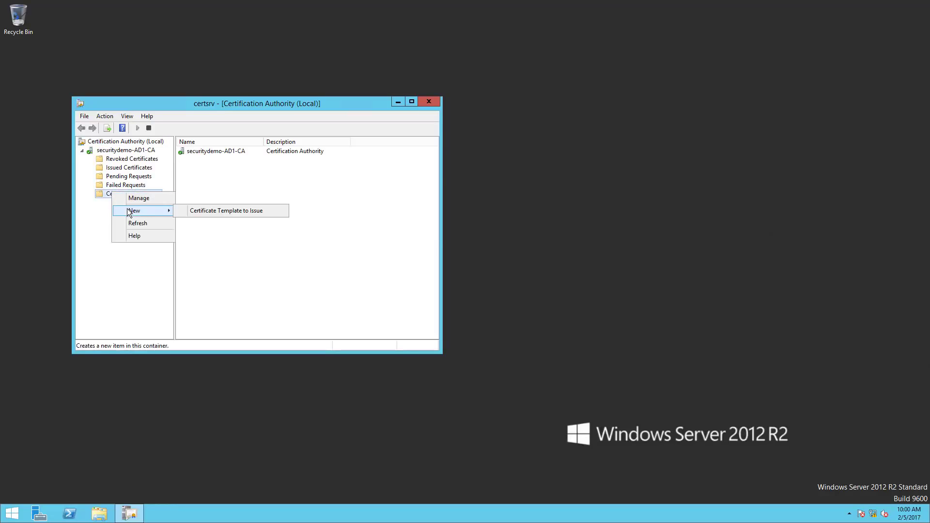
left_click(217, 212)
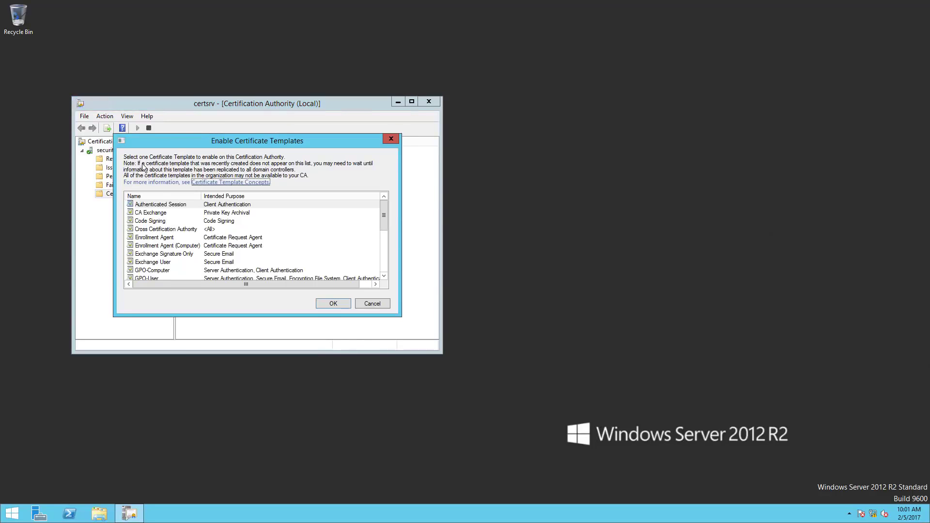
left_click_drag(384, 223, 382, 234)
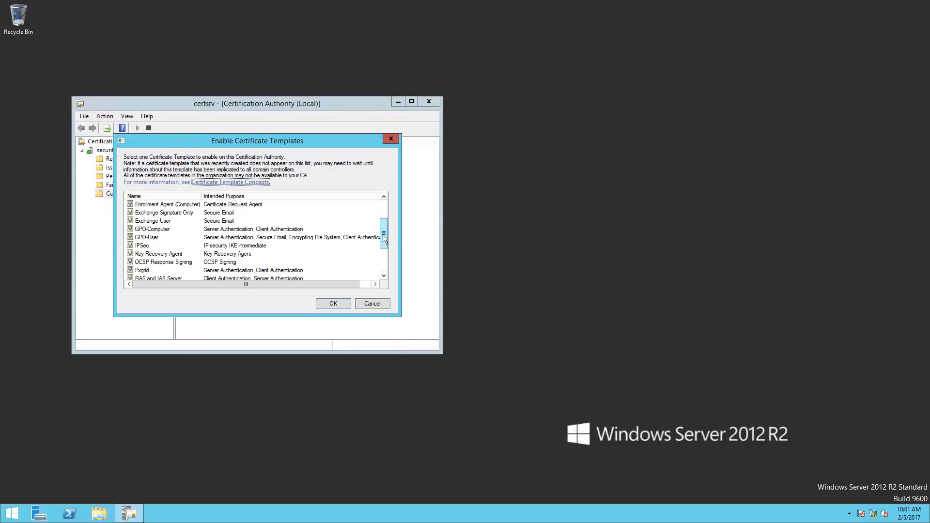
left_click(162, 230)
left_click(163, 237, "ctrl")
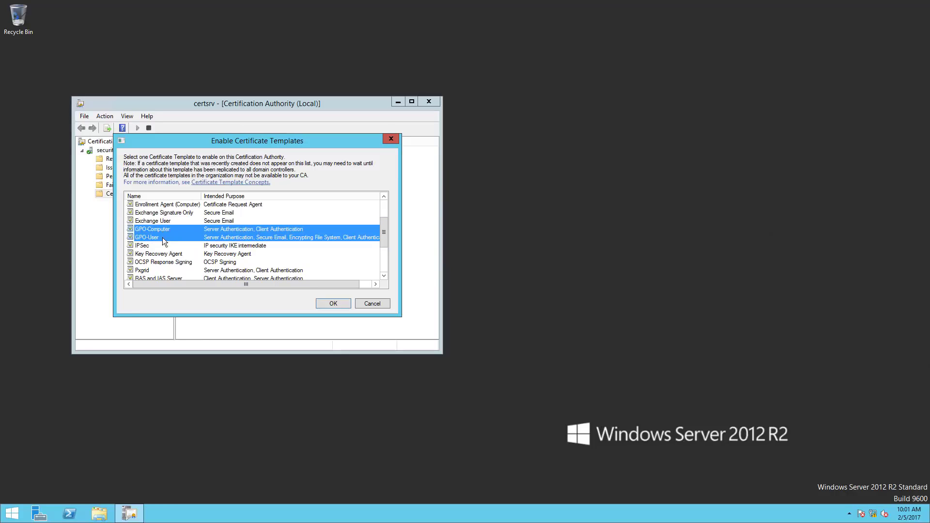
left_click(160, 271, "ctrl")
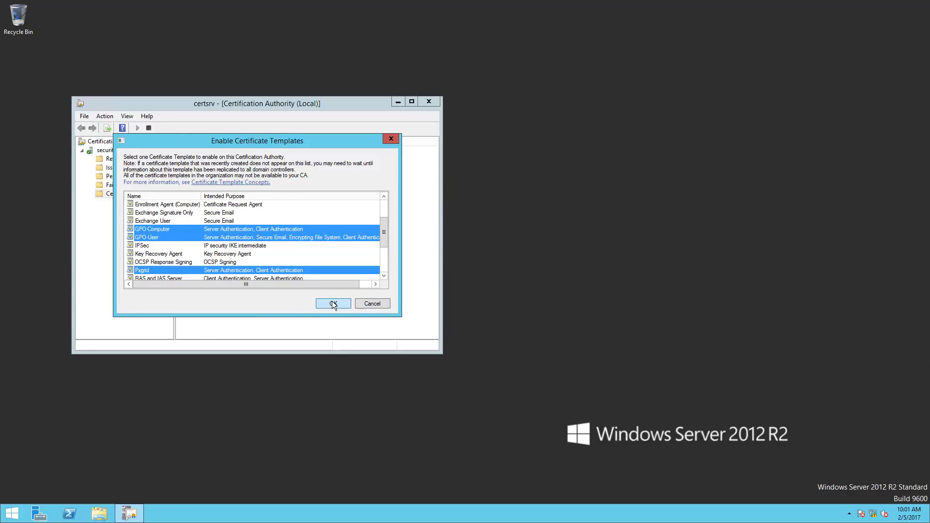
left_click(332, 303)
left_click(115, 194)
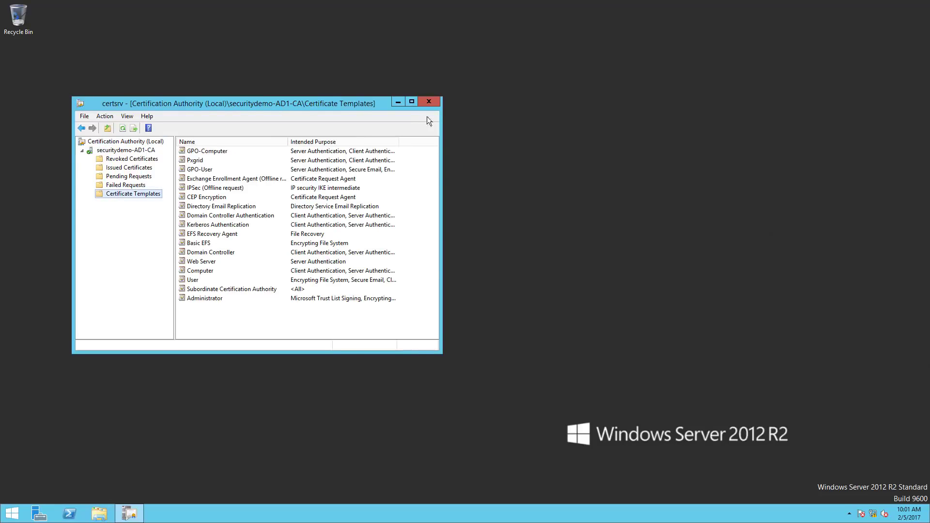
Close Certification Authority and launch Group Policy Management from a Start screen search.
left_click(430, 100)
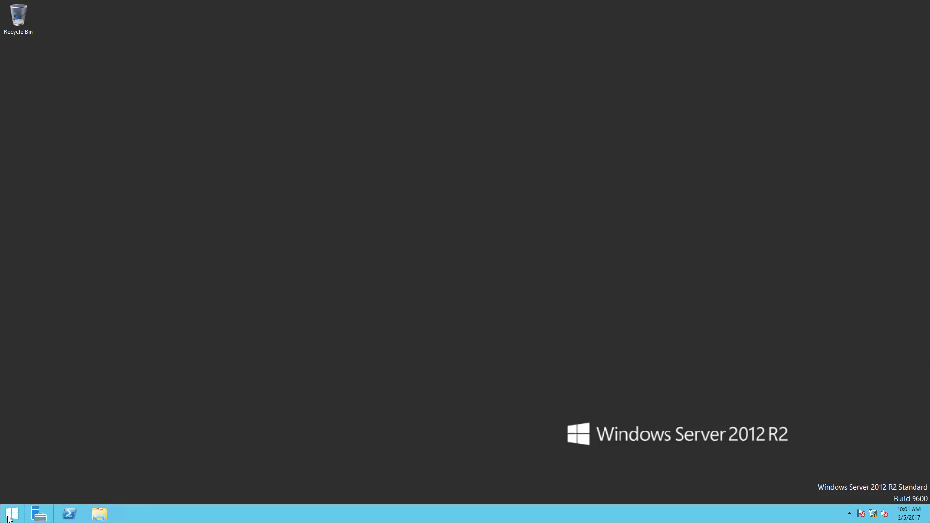
left_click(9, 517)
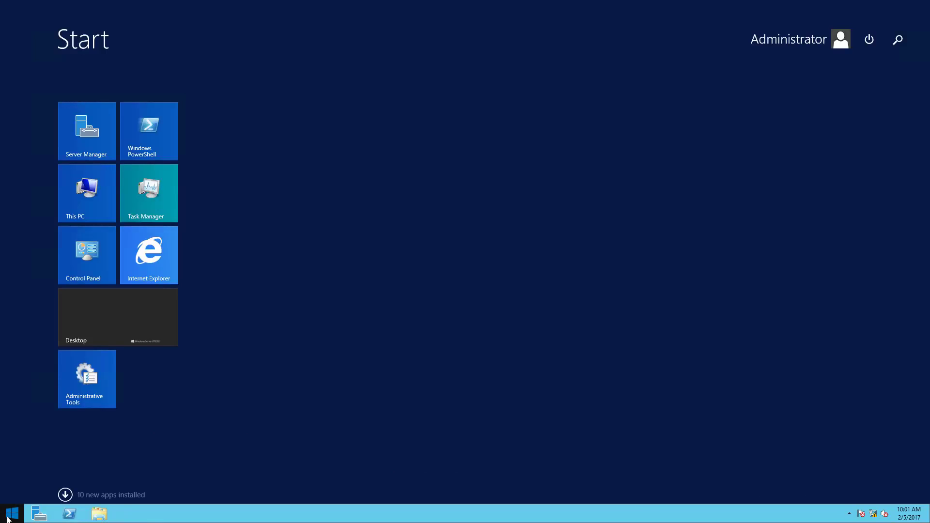
type("grou")
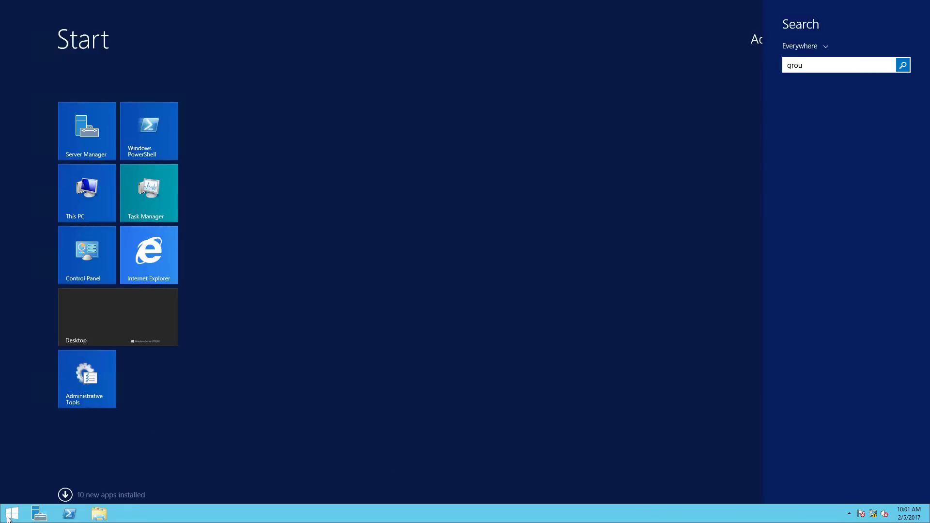
type("p")
key("BackSpace")
key("BackSpace")
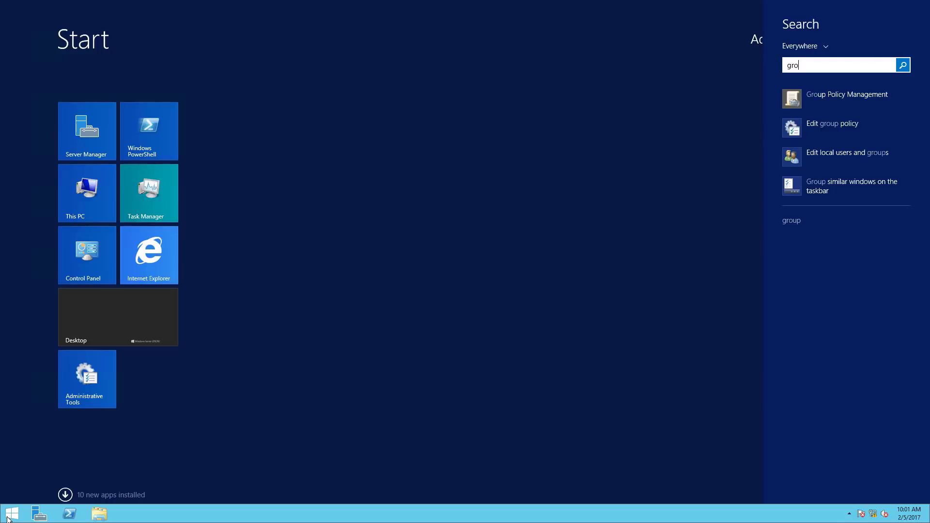
key("BackSpace")
key("BackSpace")
key("BackSpace")
type("gr")
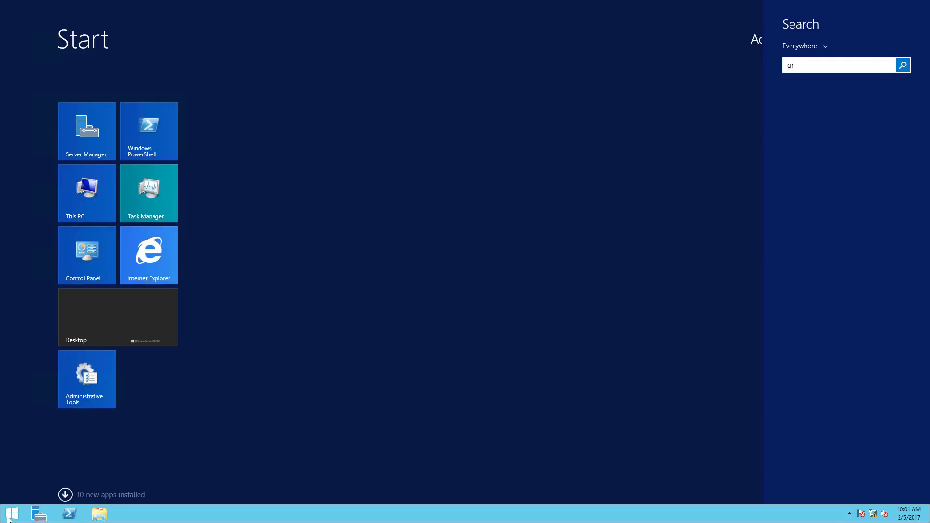
type("po")
key("BackSpace")
key("BackSpace")
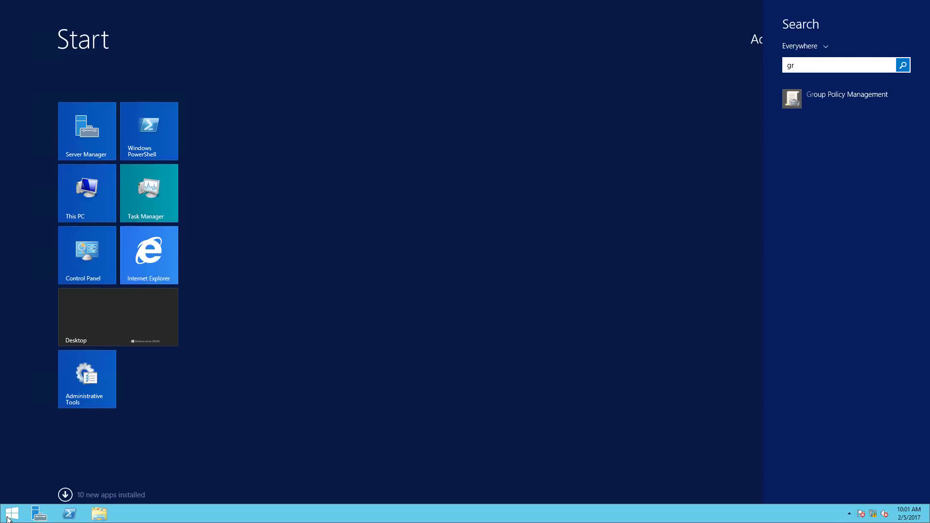
left_click(862, 101)
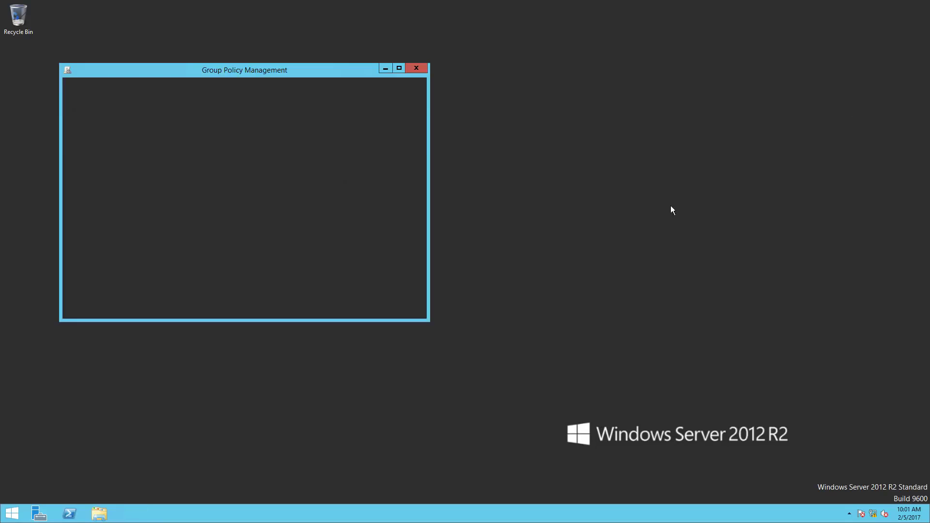
Expand the securitydemo.net forest down to Domains > securitydemo.net.
left_click(69, 117)
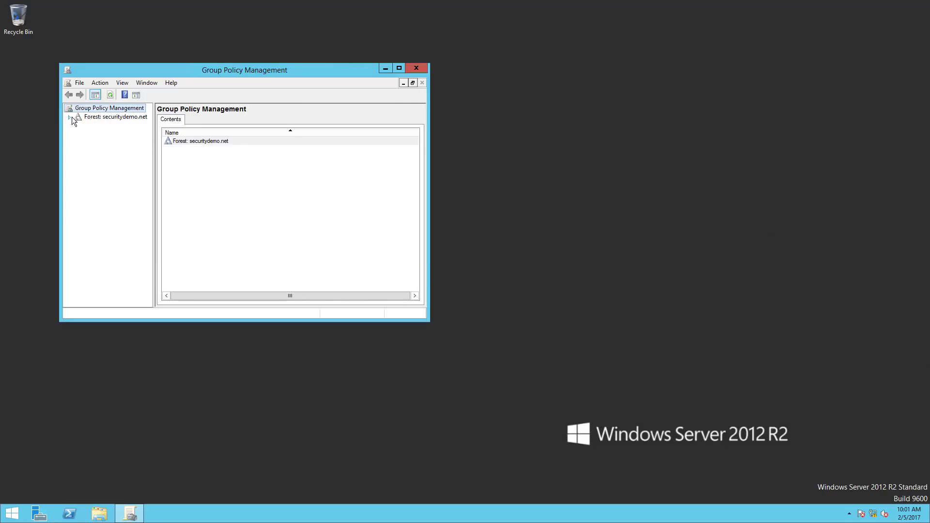
left_click(79, 126)
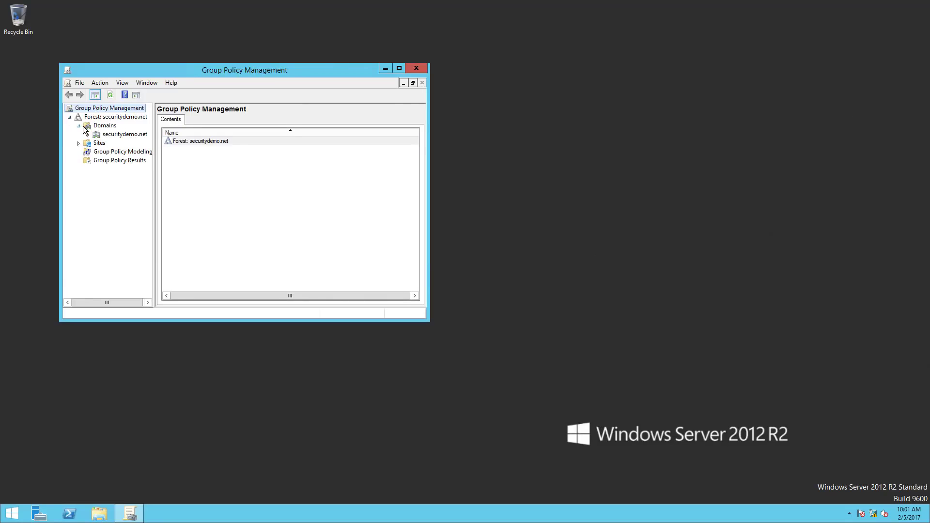
left_click(88, 135)
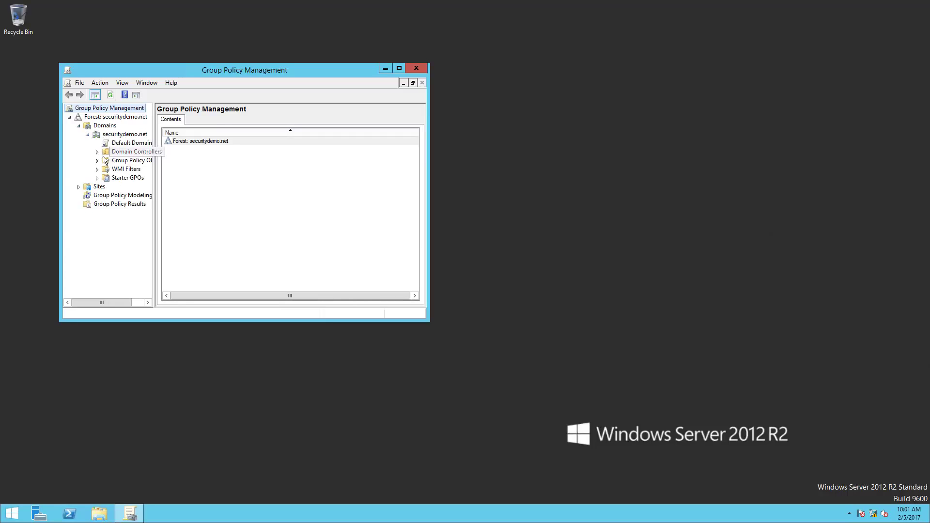
left_click(106, 135)
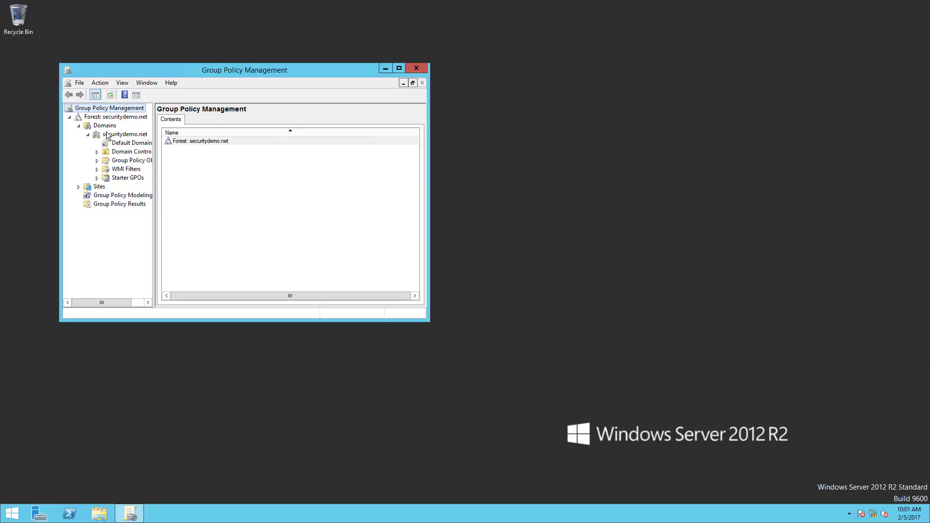
Create a GPO named Security linked to securitydemo.net and maximize the window.
right_click(106, 134)
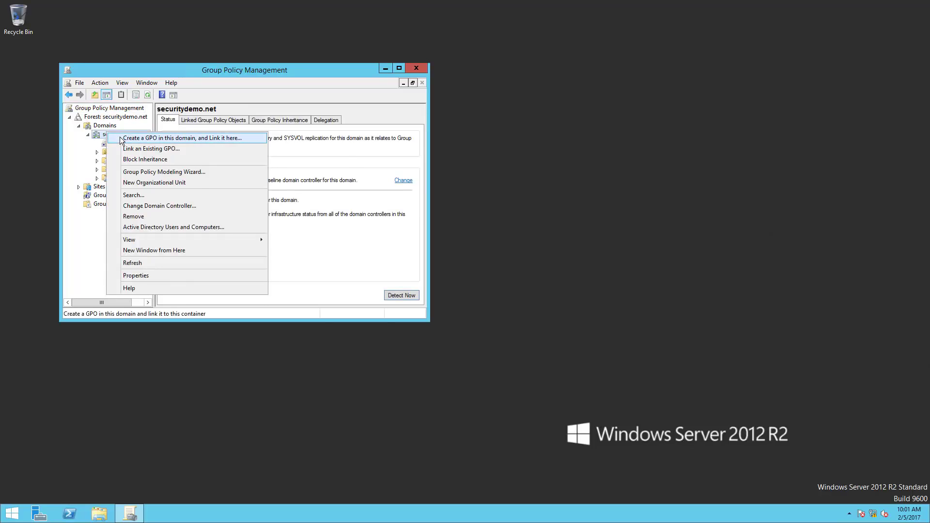
left_click(120, 140)
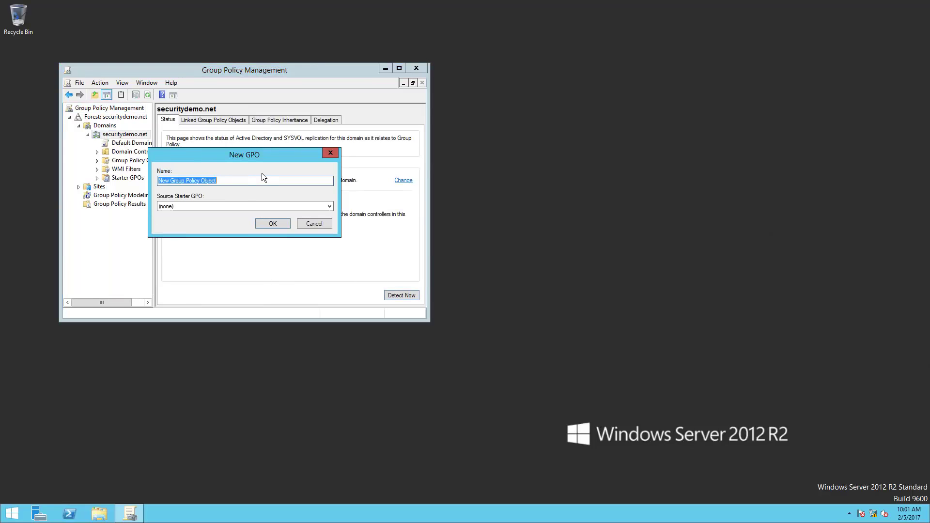
type("Security")
left_click(270, 219)
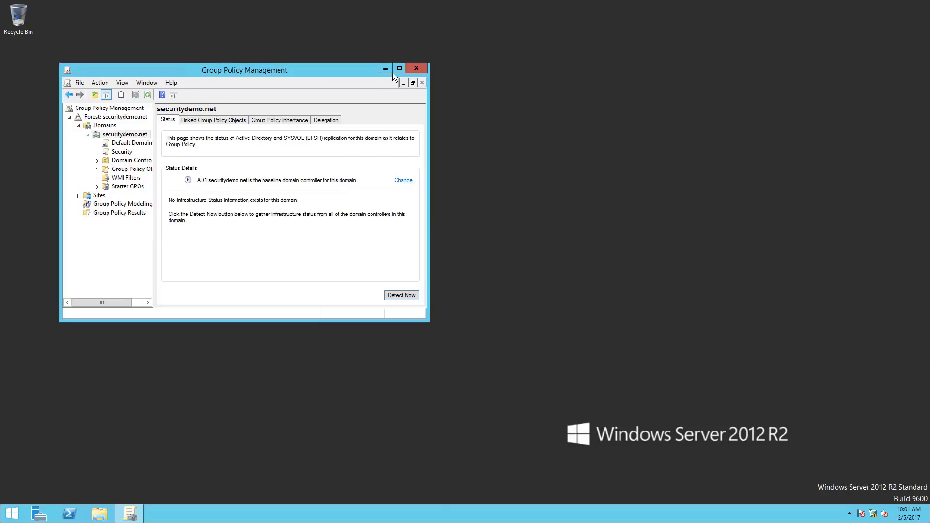
double_click(395, 71)
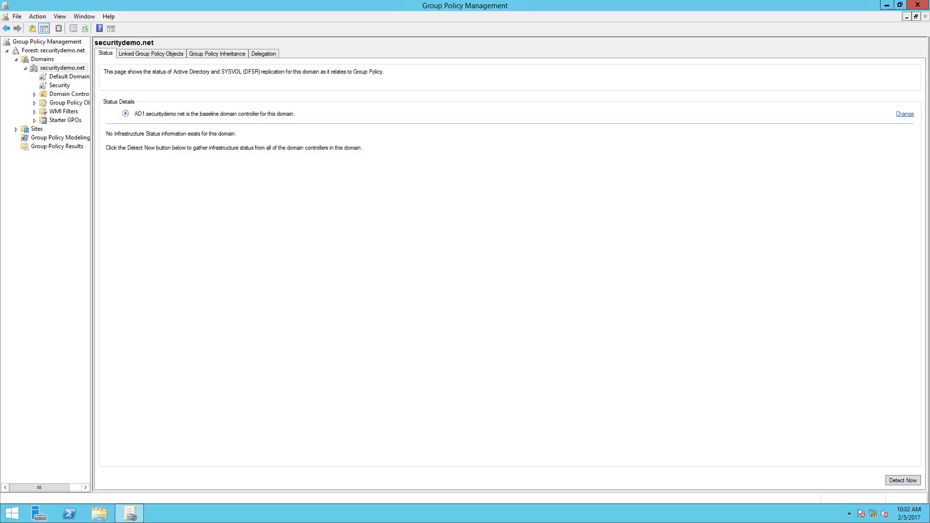
Select the Security link, permanently suppress its link notice, and open the GPO for editing.
left_click(60, 85)
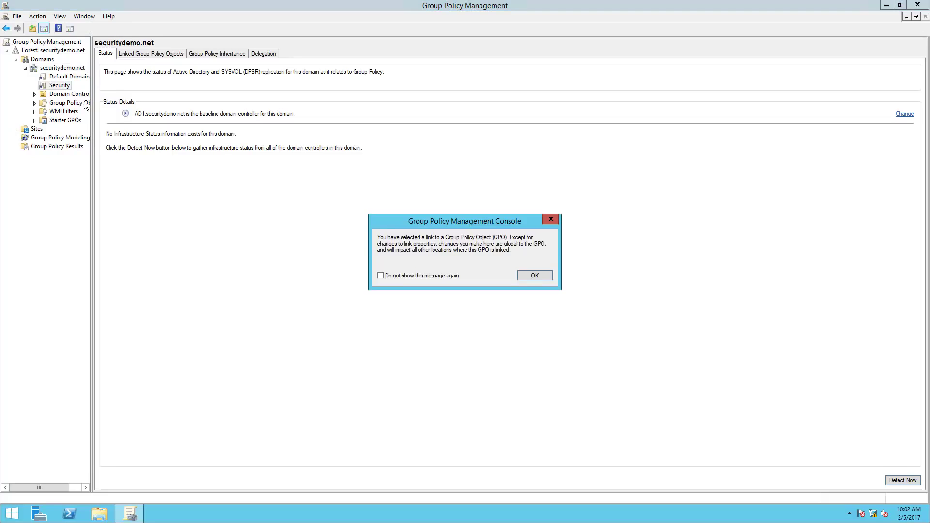
left_click(442, 275)
left_click(536, 274)
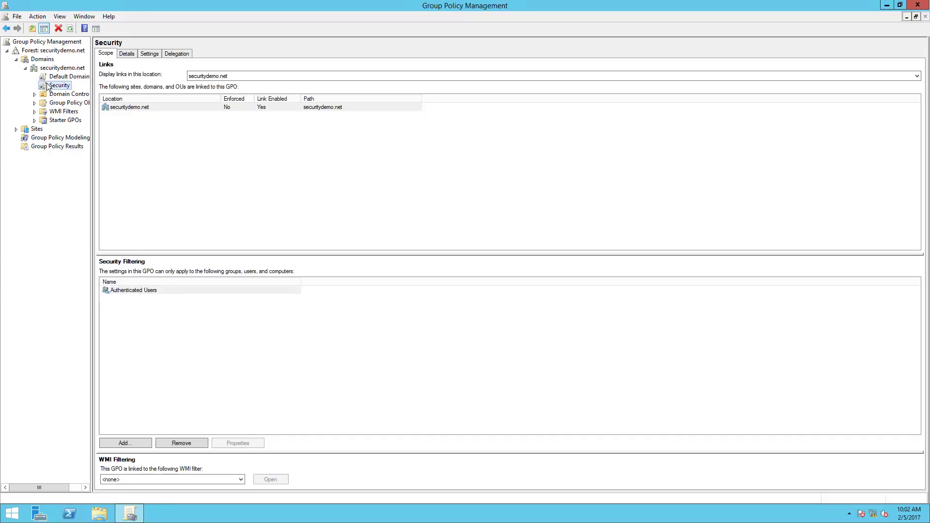
right_click(49, 87)
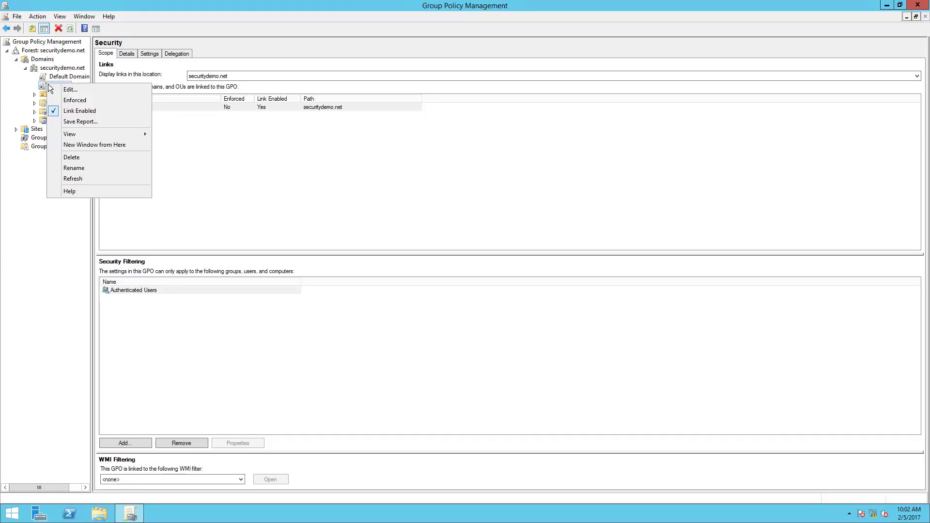
left_click(63, 90)
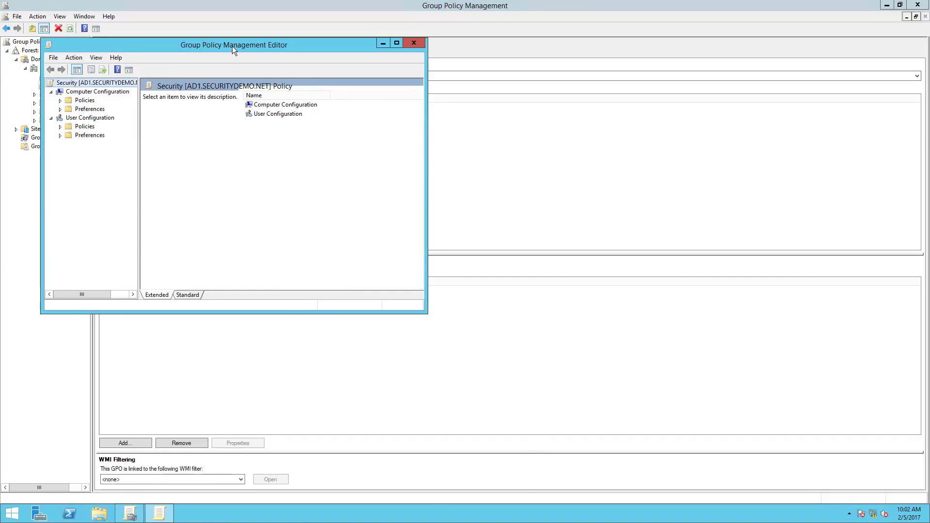
Expand Computer Configuration > Policies > Windows Settings > Security Settings in the maximized editor.
double_click(232, 45)
left_click(16, 59)
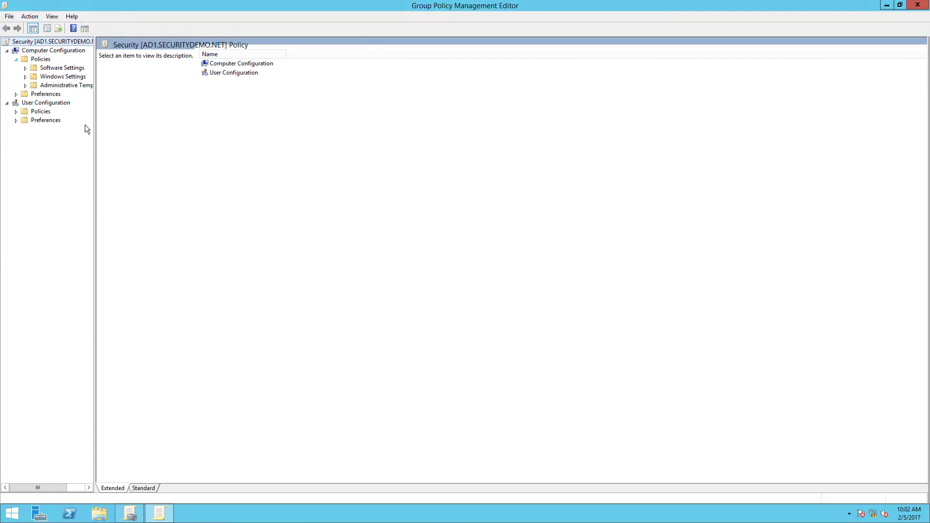
left_click(25, 77)
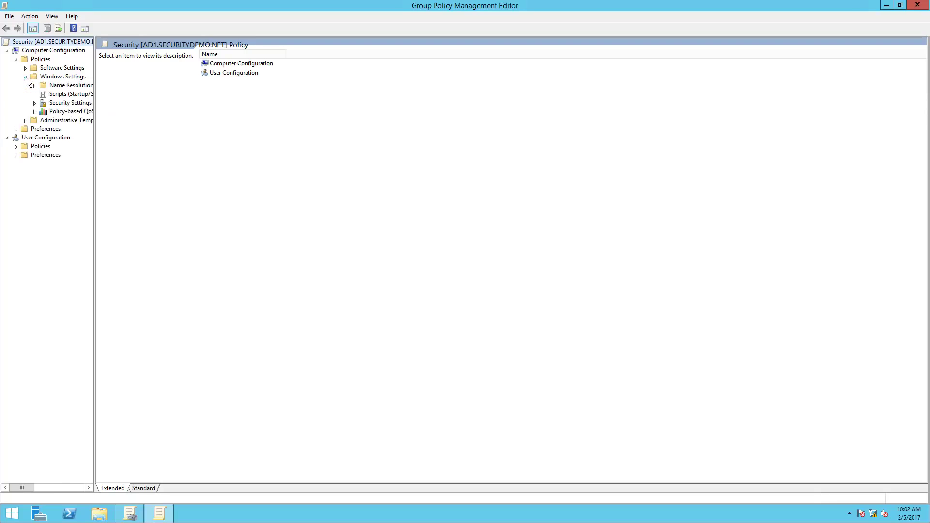
left_click(34, 103)
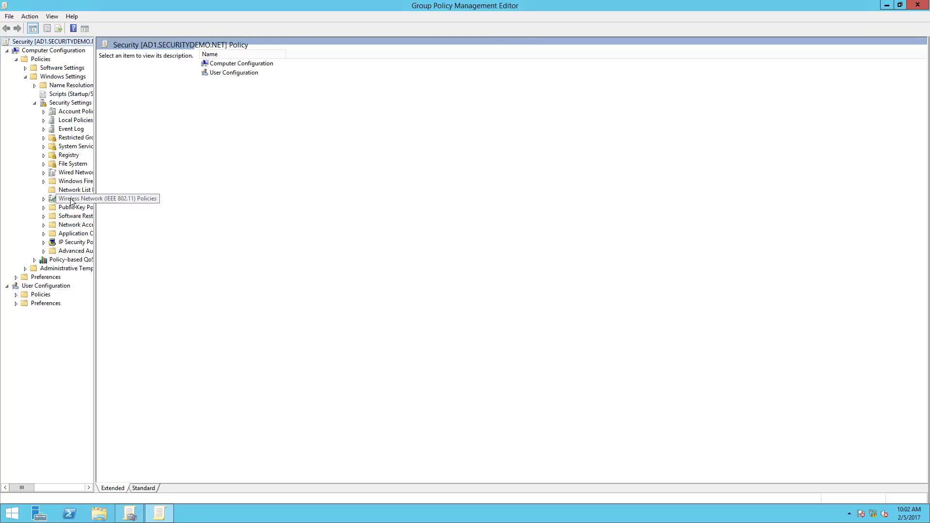
Create a wired network policy named Dot1x, described as 'This is the dot1x configuration for corporate PCs'.
right_click(72, 173)
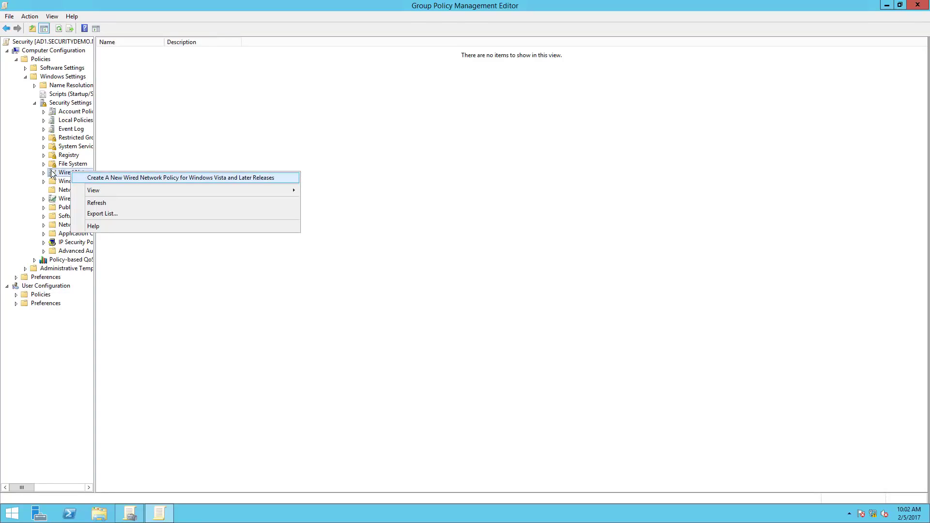
left_click(85, 179)
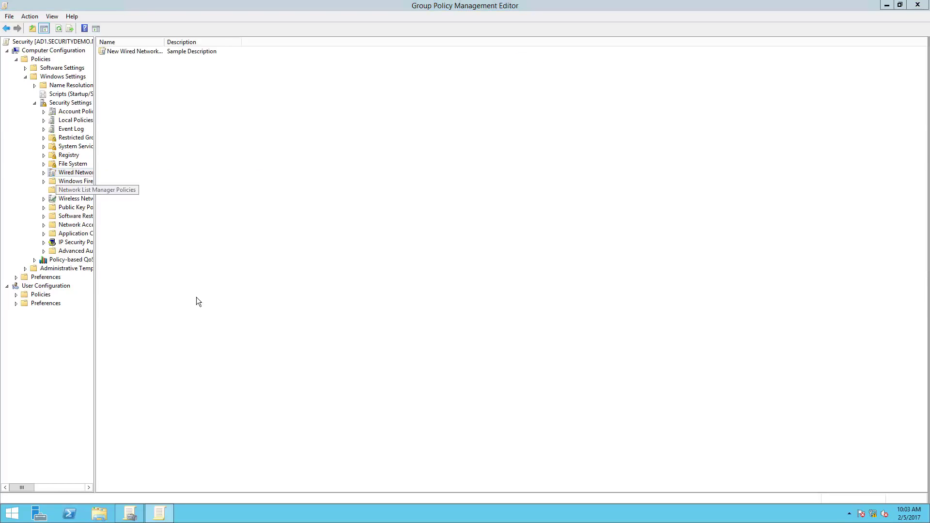
left_click(119, 50)
right_click(119, 49)
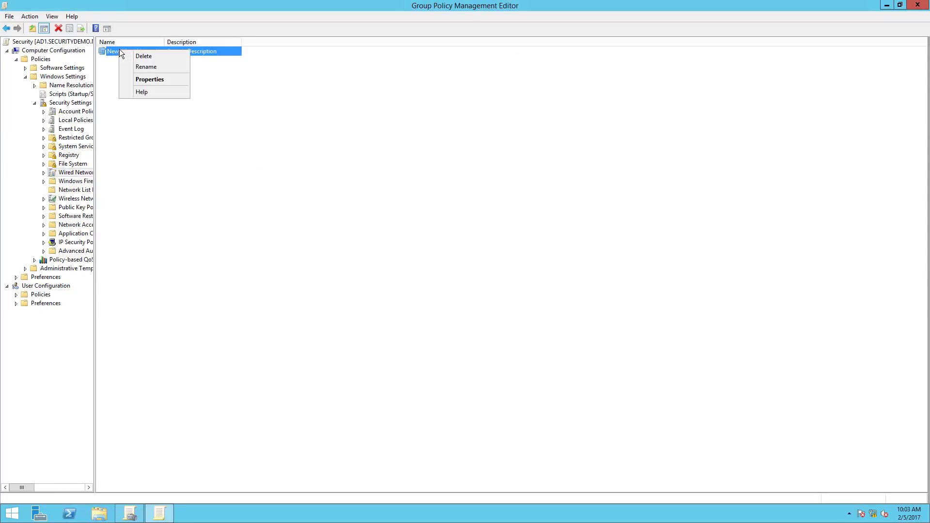
left_click(137, 80)
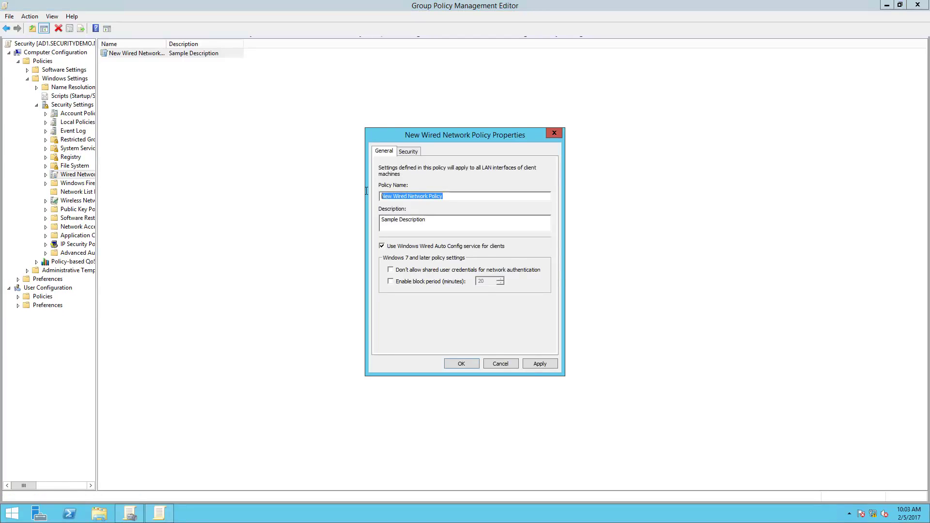
type("Dot1x")
key("Tab")
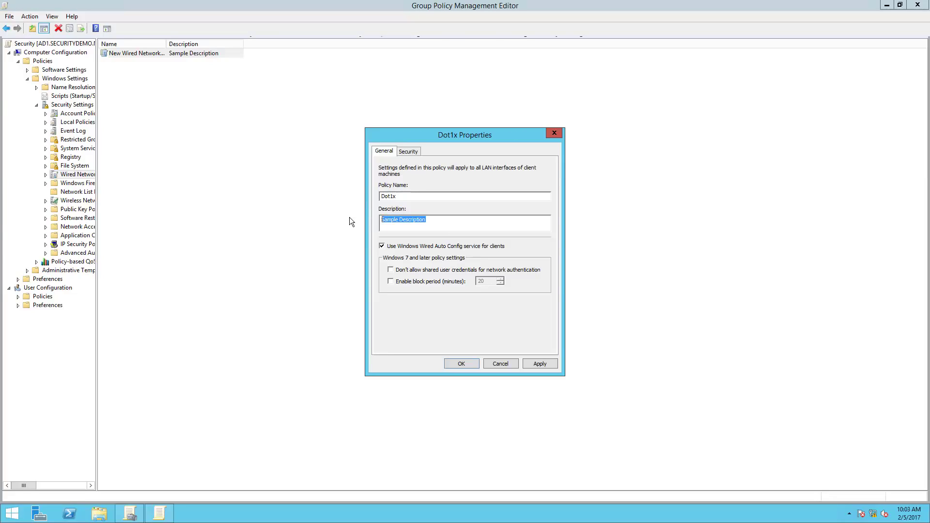
type("This is the")
type("dot1x configuration fo")
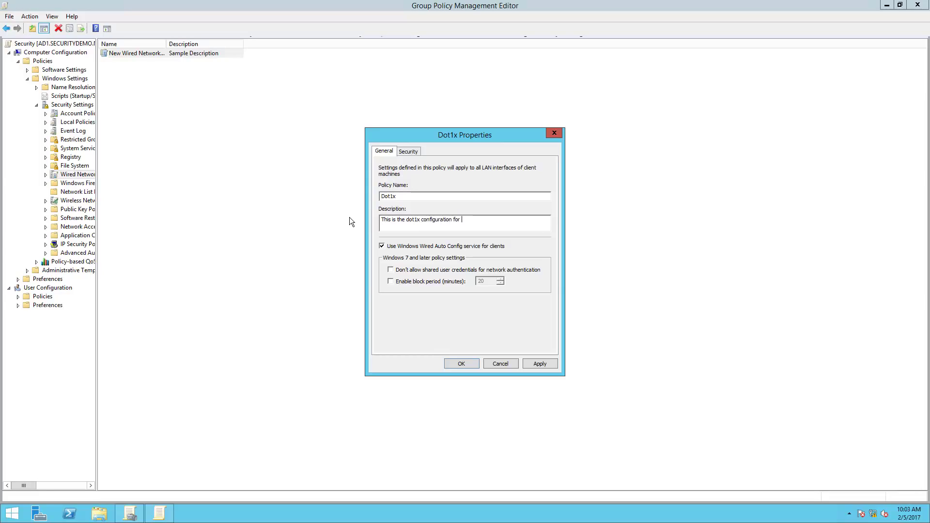
type("r corporate PCs")
Enforce the advanced 802.1X settings on the Dot1x policy's Security tab.
left_click(407, 152)
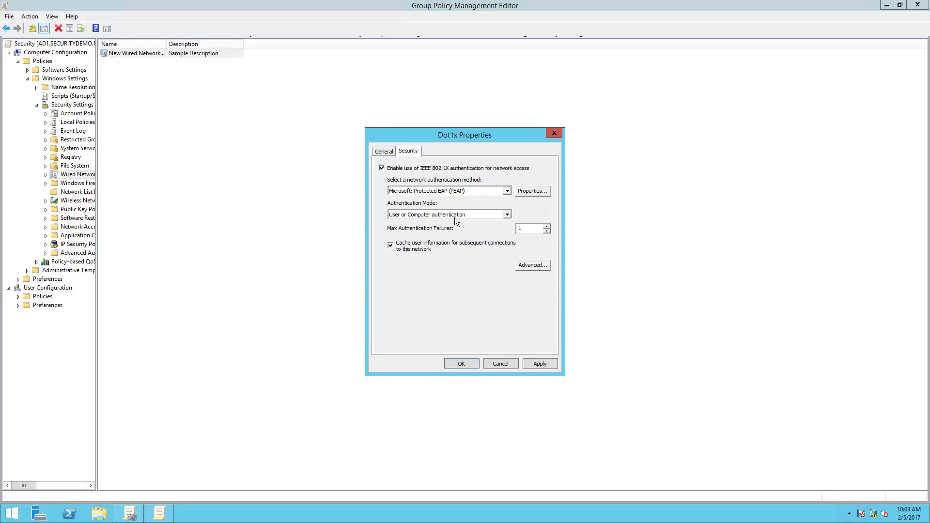
left_click(536, 265)
left_click(387, 177)
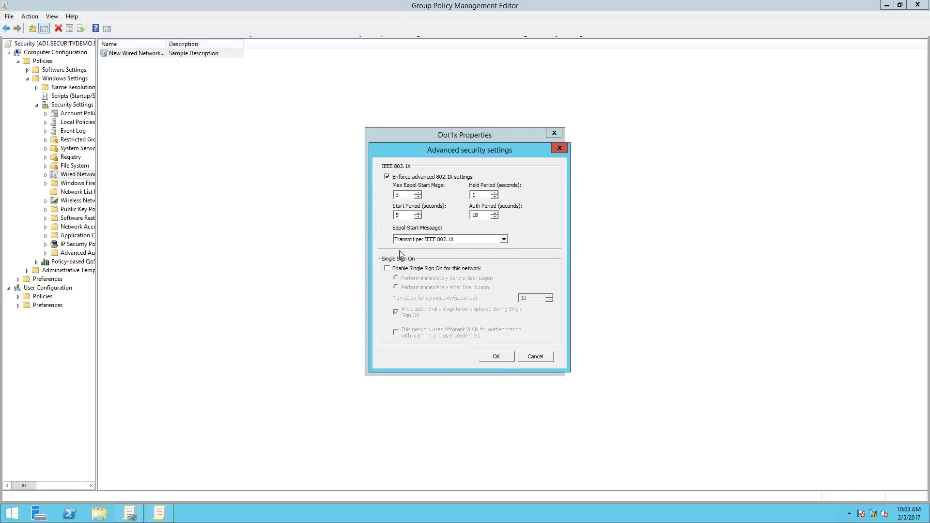
left_click(495, 357)
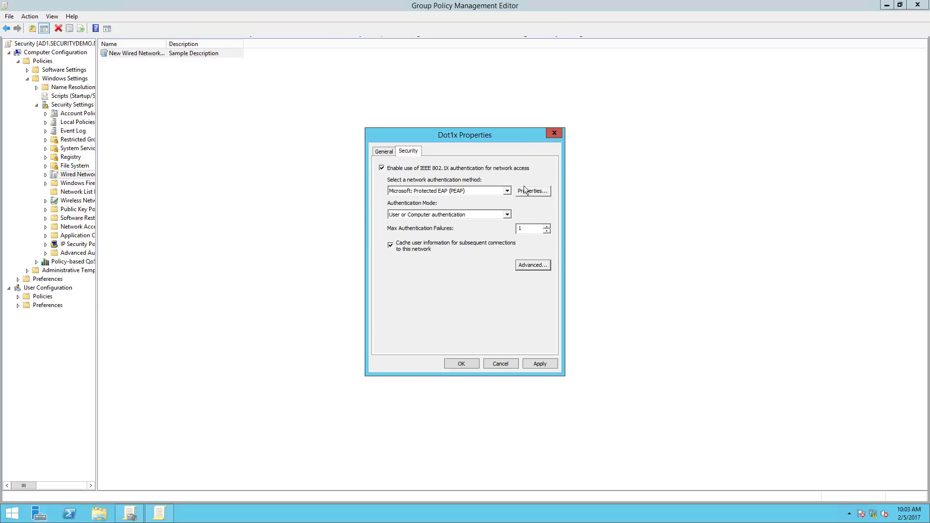
In Protected EAP, trust both securitydemo-AD1-CA roots and use smart card or other certificate.
left_click(534, 195)
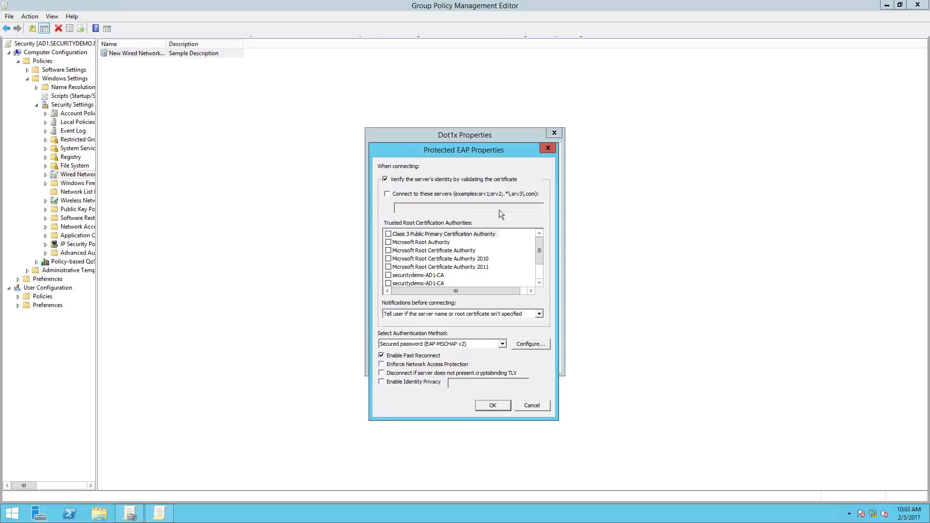
left_click_drag(430, 149, 356, 135)
left_click(314, 260)
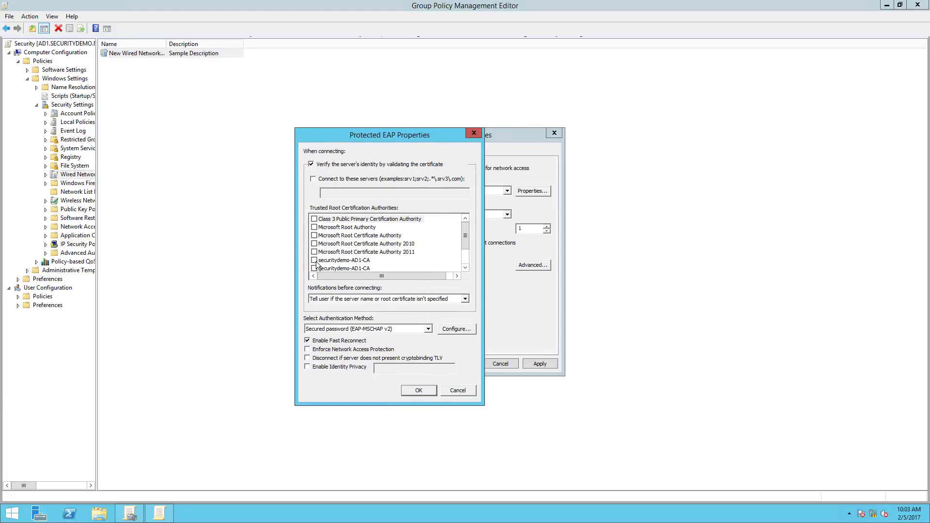
left_click(314, 268)
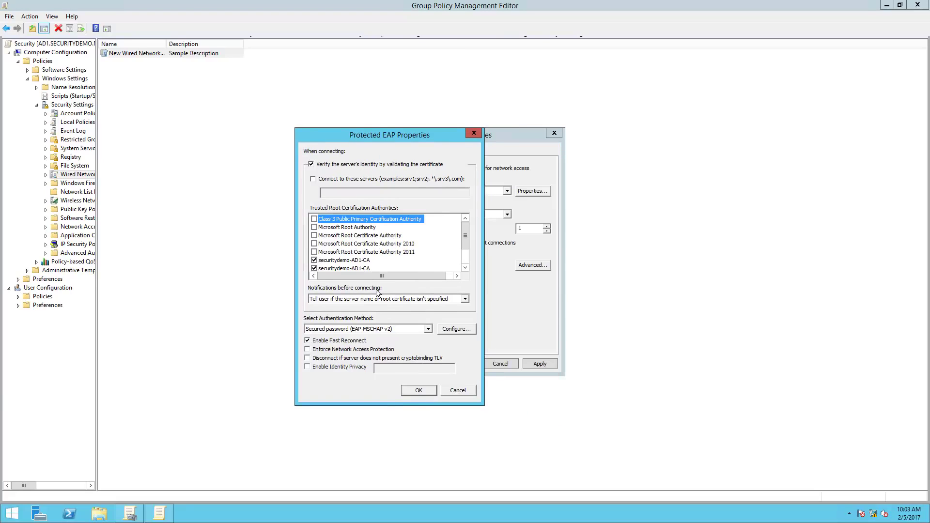
left_click(466, 267)
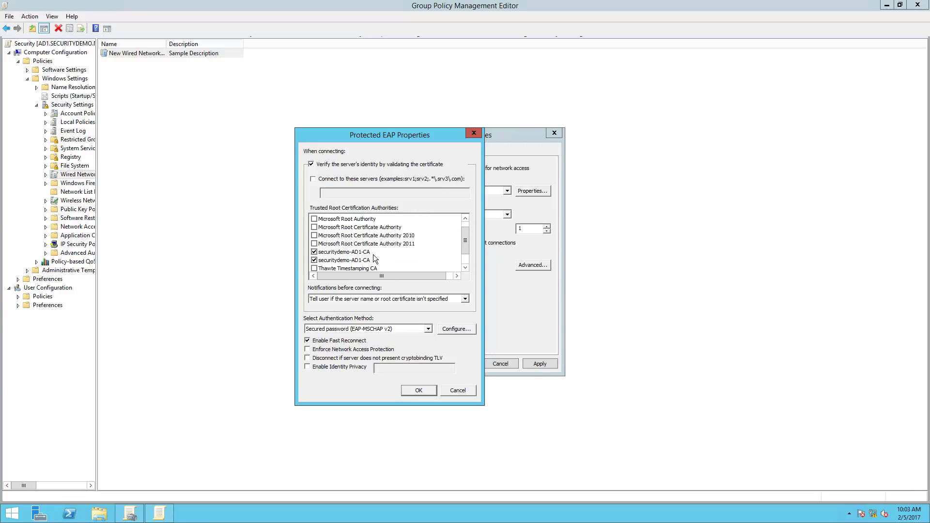
left_click(396, 328)
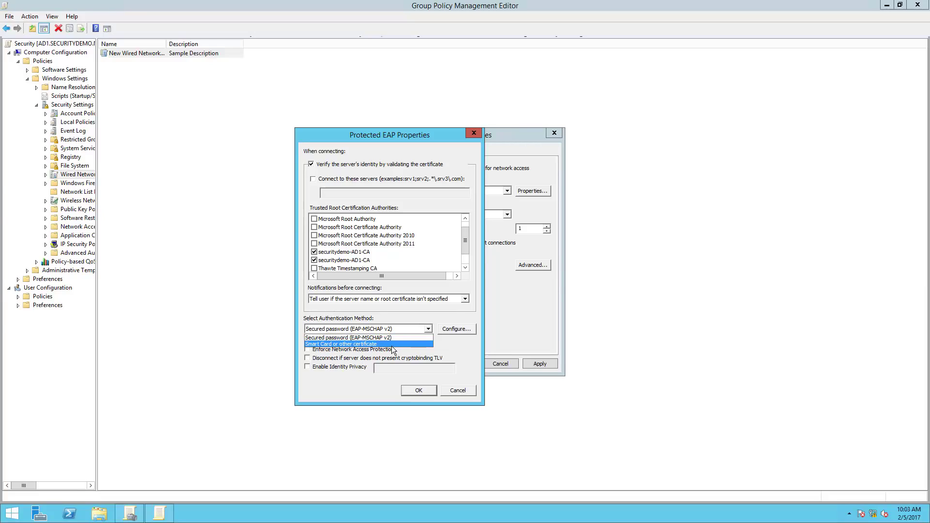
left_click(391, 344)
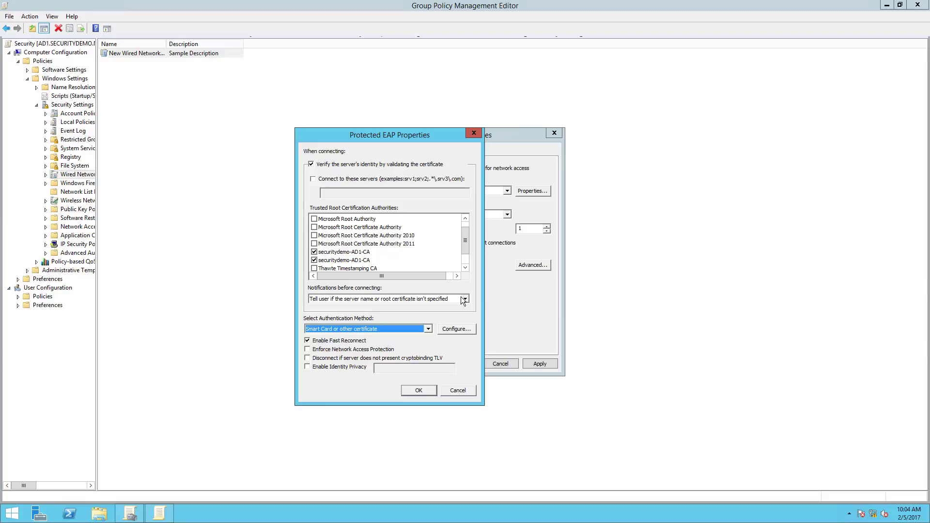
Trust both securitydemo-AD1-CA roots for certificate authentication and save the Dot1x policy.
left_click(446, 331)
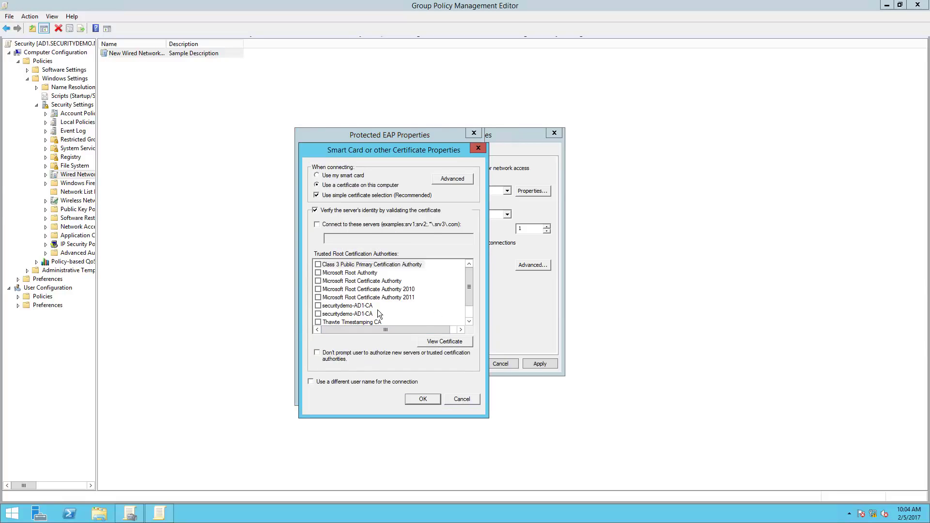
left_click(318, 305)
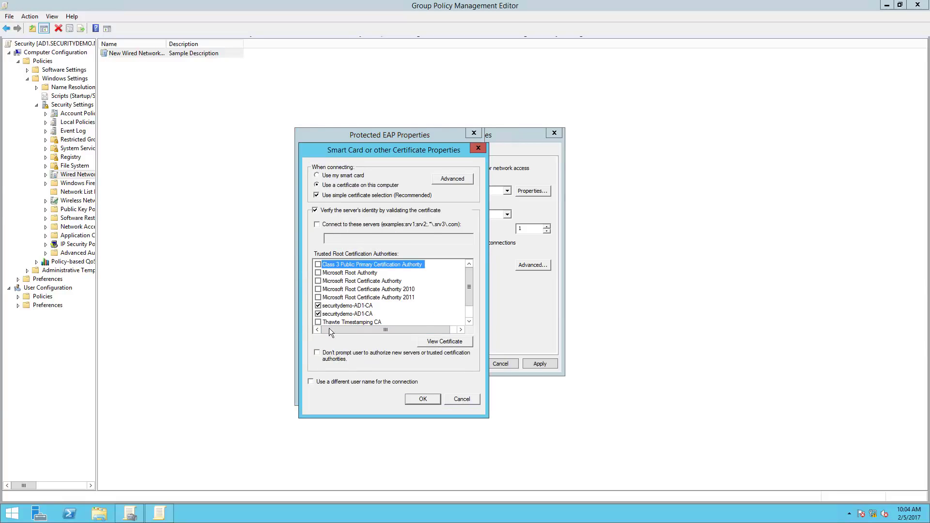
left_click(318, 314)
left_click(420, 399)
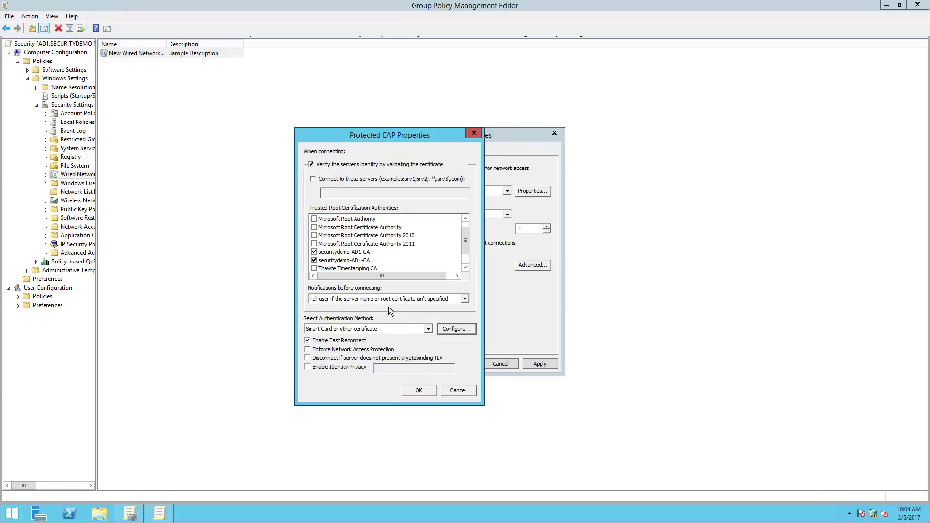
left_click(418, 391)
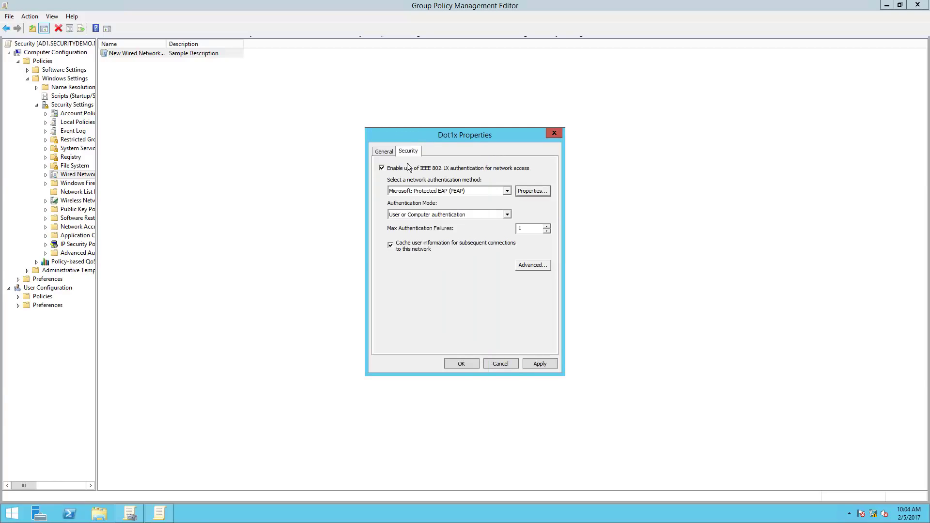
left_click(385, 152)
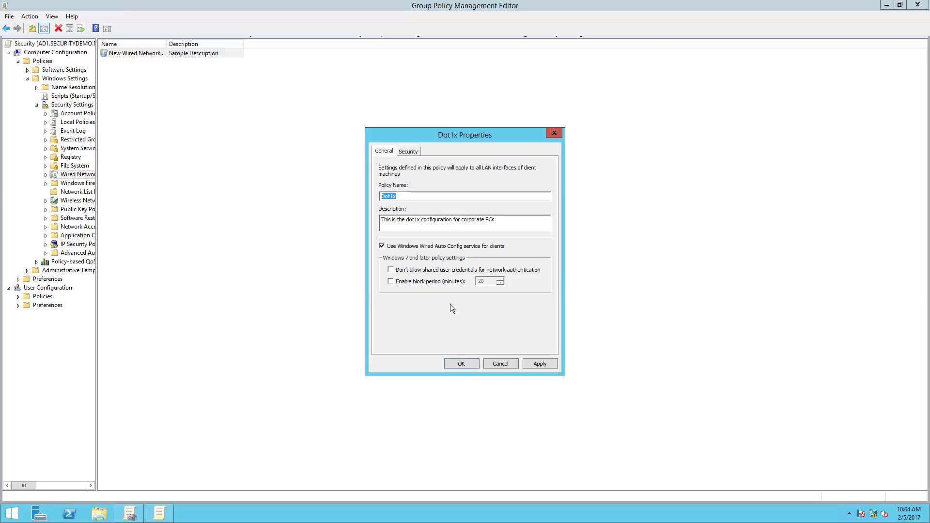
left_click(462, 364)
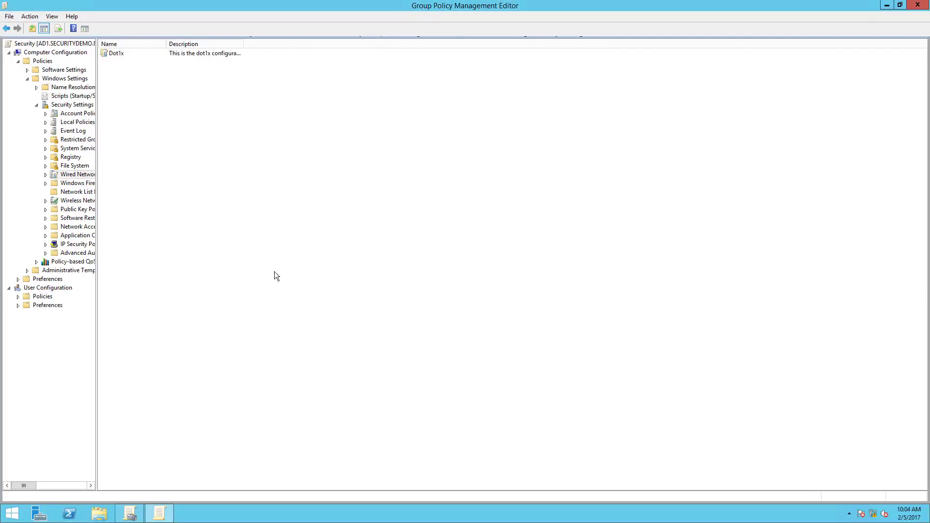
right_click(77, 201)
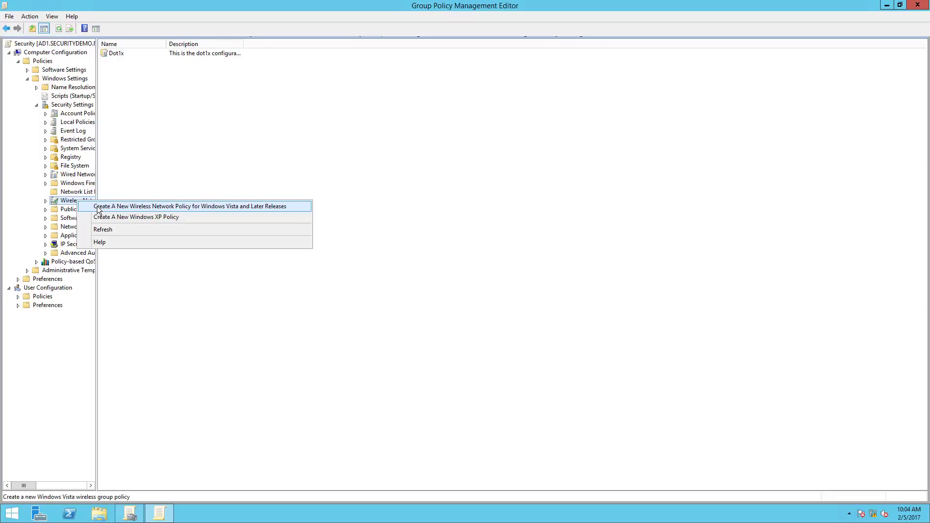
Create a Vista-and-later wireless network policy named SecurityDemoCorp.
left_click(97, 207)
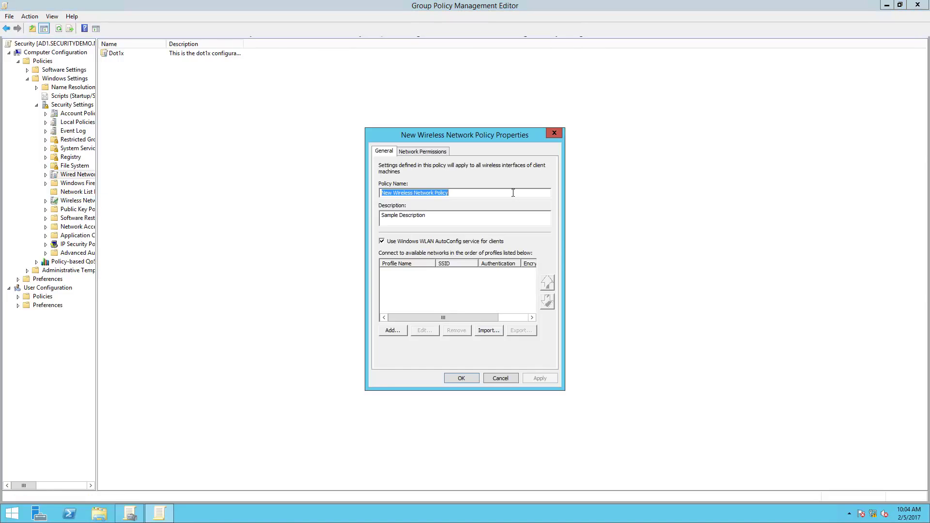
type("Corp")
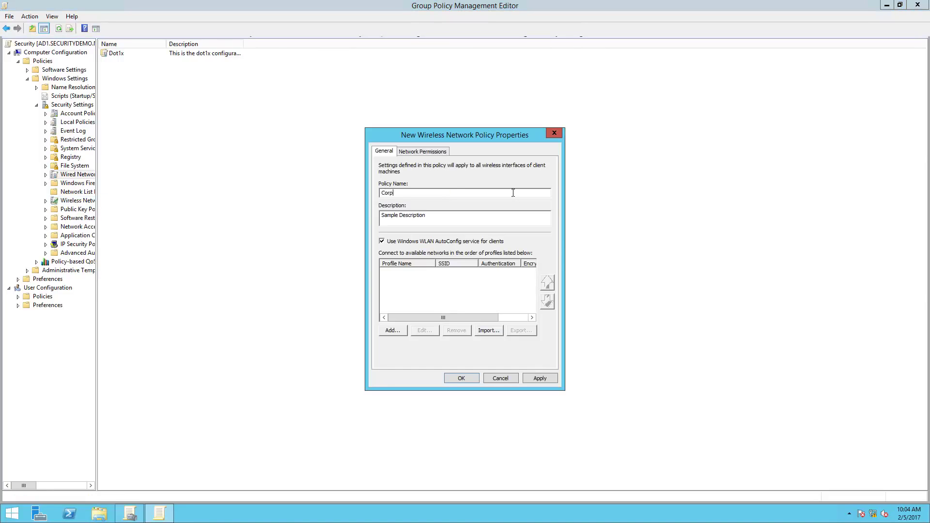
key("BackSpace")
key("BackSpace")
key("BackSpace")
key("BackSpace")
type("SecurityDemoCor")
Describe it as the policy for corporate wireless and add an infrastructure profile.
left_click_drag(512, 215, 374, 215)
type("Th")
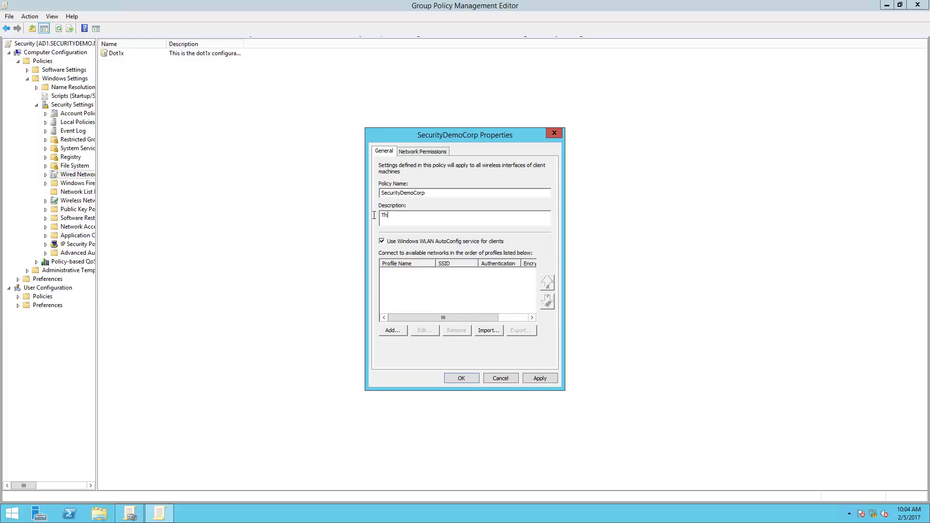
type("is is the policy ")
type("for my security")
key("BackSpace")
key("BackSpace")
key("BackSpace")
key("BackSpace")
key("BackSpace")
key("BackSpace")
key("BackSpace")
type("corporate wireless")
left_click(397, 329)
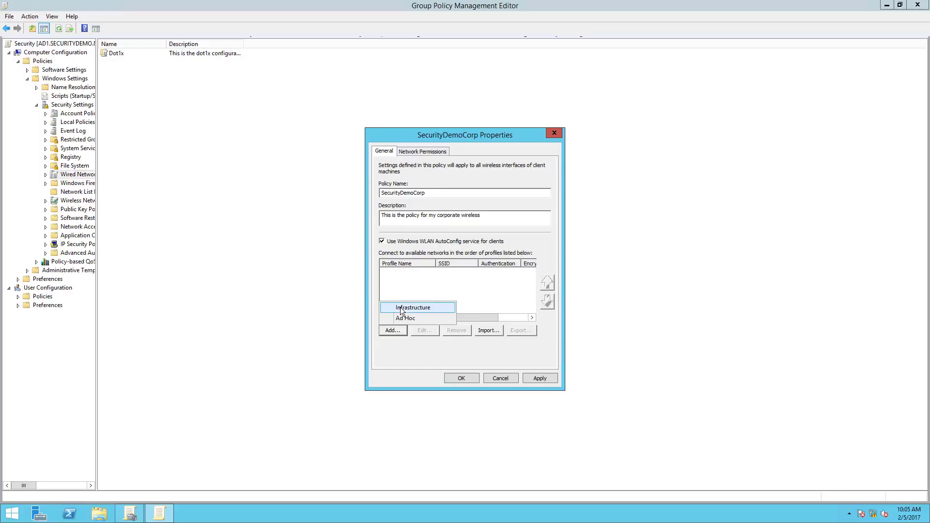
left_click(400, 307)
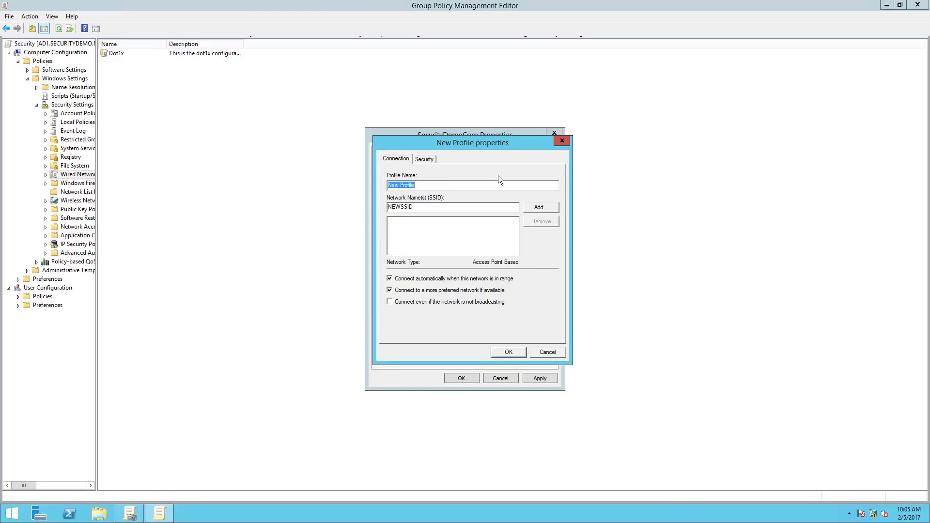
Enter SecurityDemoCorp as the profile name and add the same name to the SSID list.
type("SecurityCorp")
type("S")
key("BackSpace")
key("BackSpace")
key("BackSpace")
key("BackSpace")
key("BackSpace")
type("DemoCorp")
key("ctrl+a")
key("ctrl+c")
key("Tab")
key("ctrl+v")
left_click(540, 207)
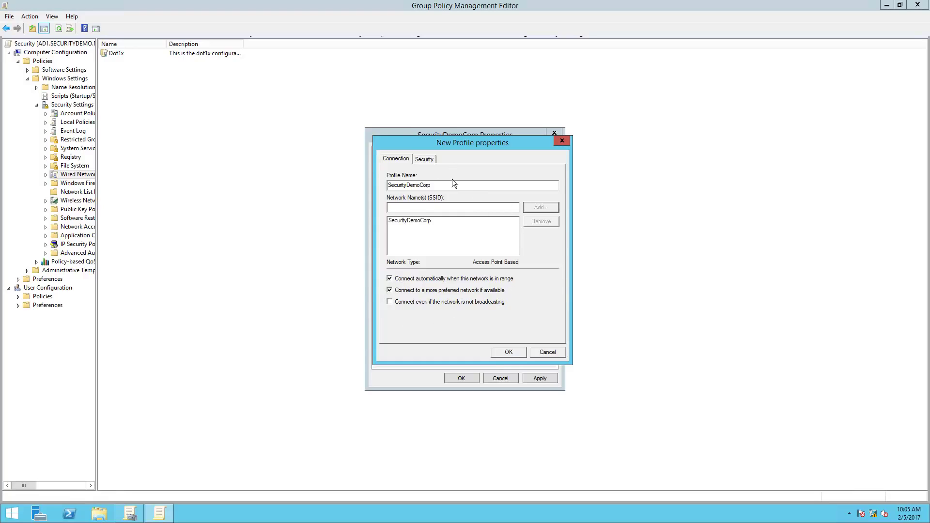
Enforce advanced 802.1X settings in the profile's security settings.
left_click(425, 160)
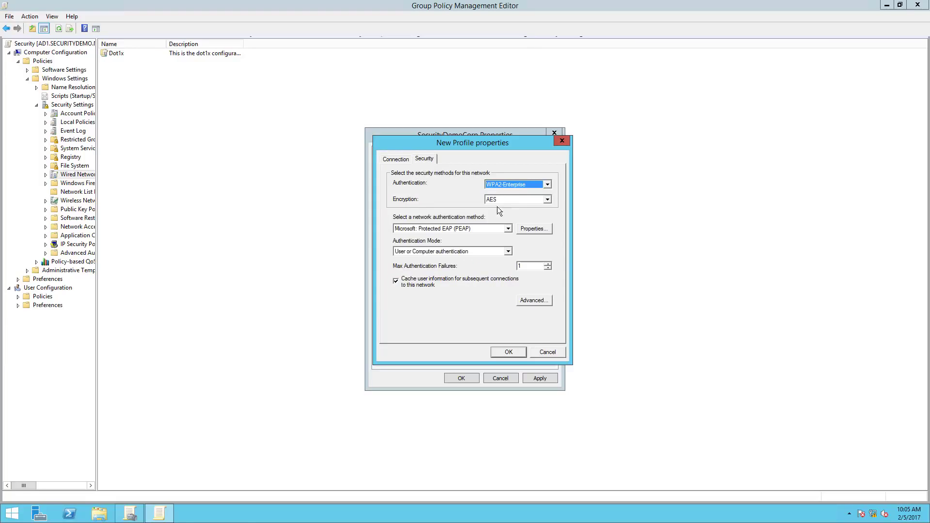
left_click(518, 303)
left_click(400, 187)
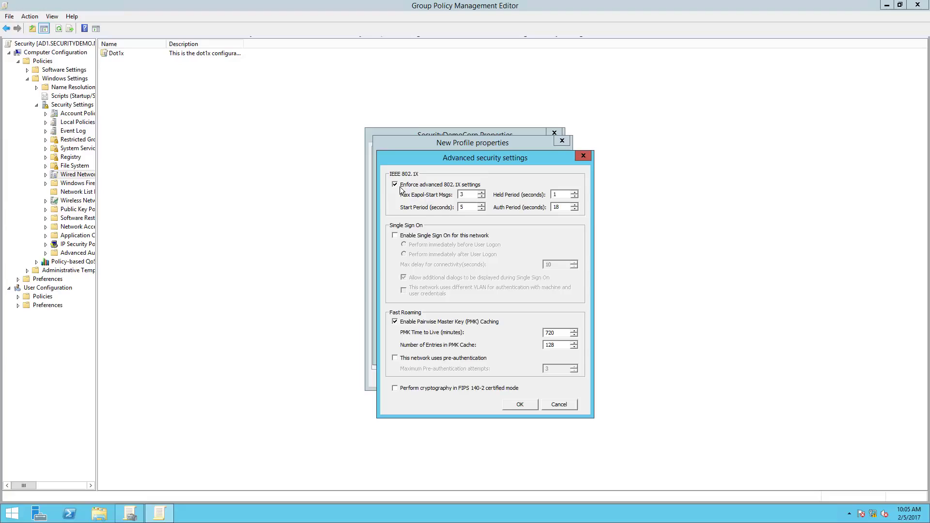
left_click(520, 404)
In Protected EAP, trust both securitydemo-AD1-CA roots and select Smart Card or other certificate.
left_click(535, 230)
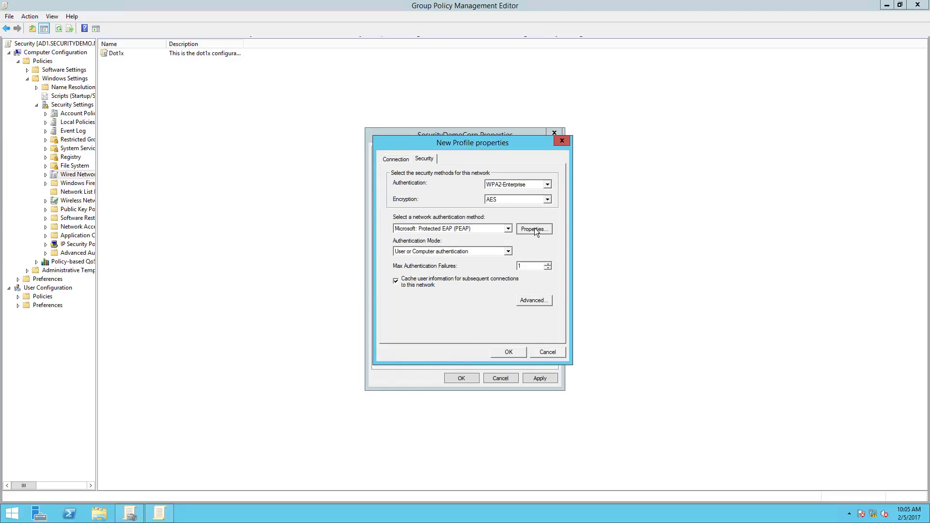
left_click(396, 283)
left_click(395, 291)
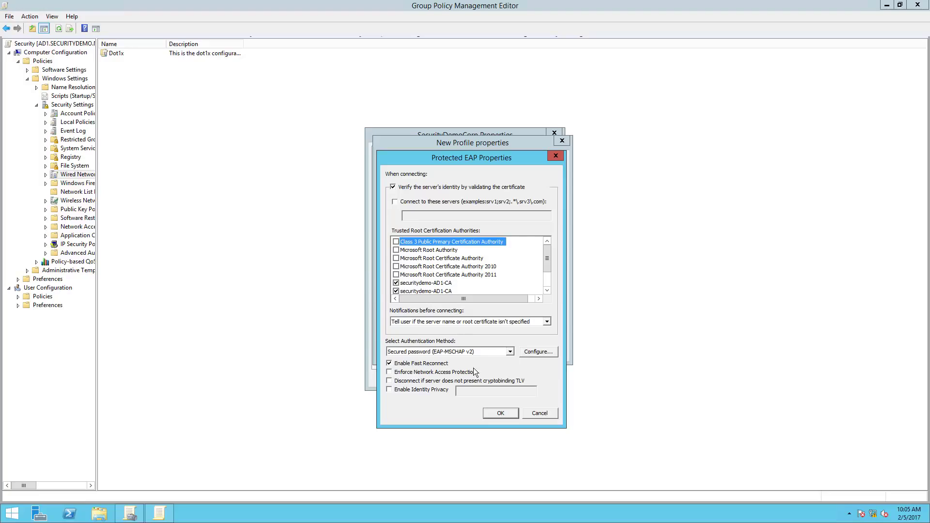
left_click(493, 355)
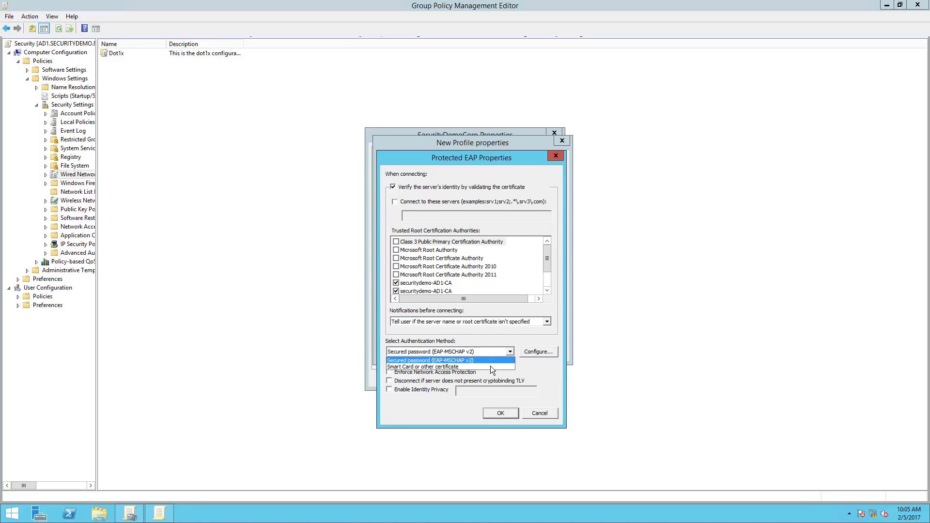
left_click(490, 367)
Trust both securitydemo-AD1-CA roots for certificate authentication, then confirm and save the wireless policy.
left_click(542, 352)
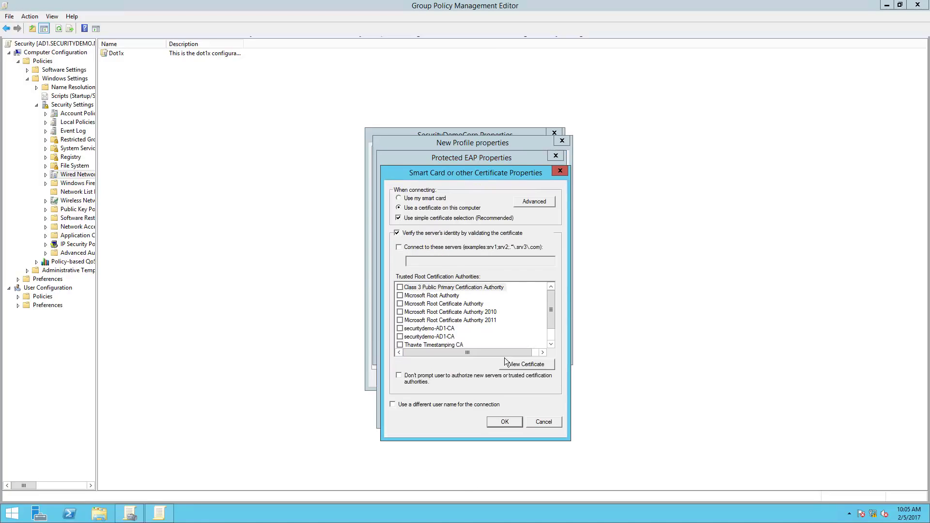
left_click(400, 328)
left_click(400, 337)
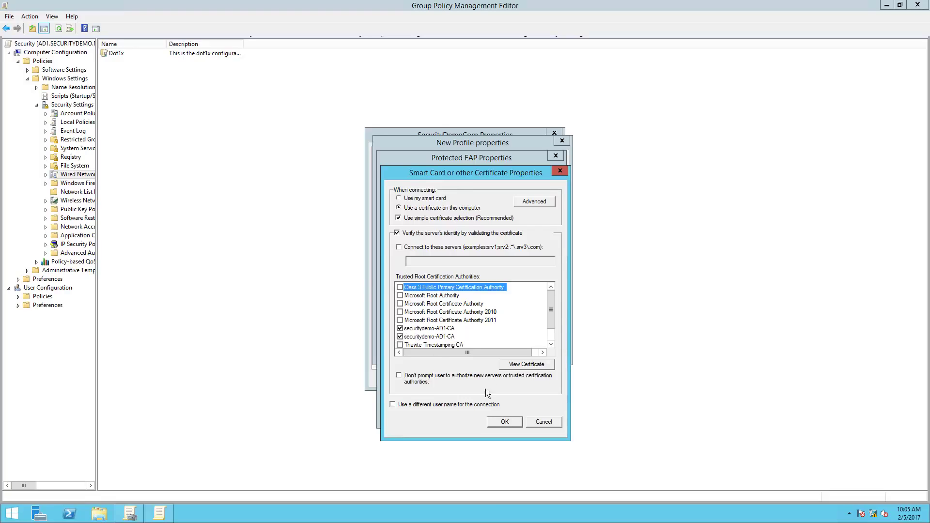
left_click(498, 421)
left_click(499, 415)
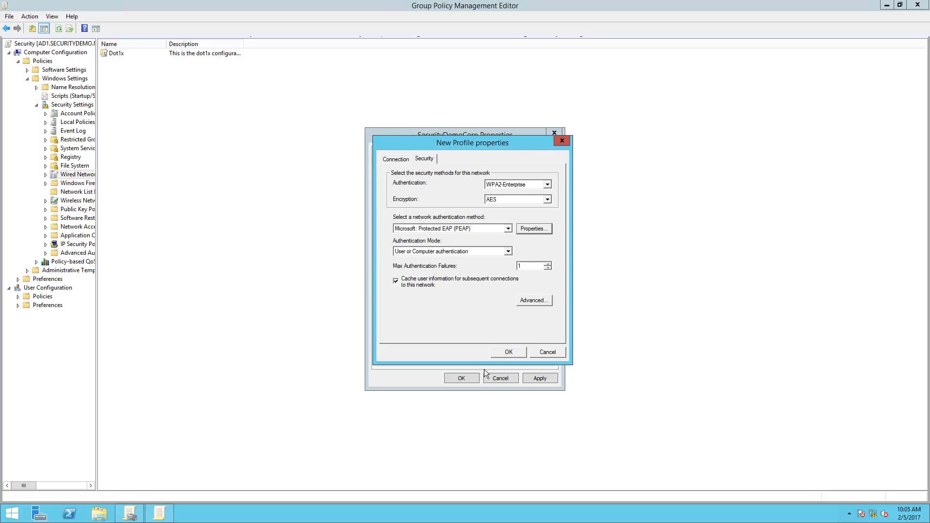
left_click(462, 357)
left_click(461, 380)
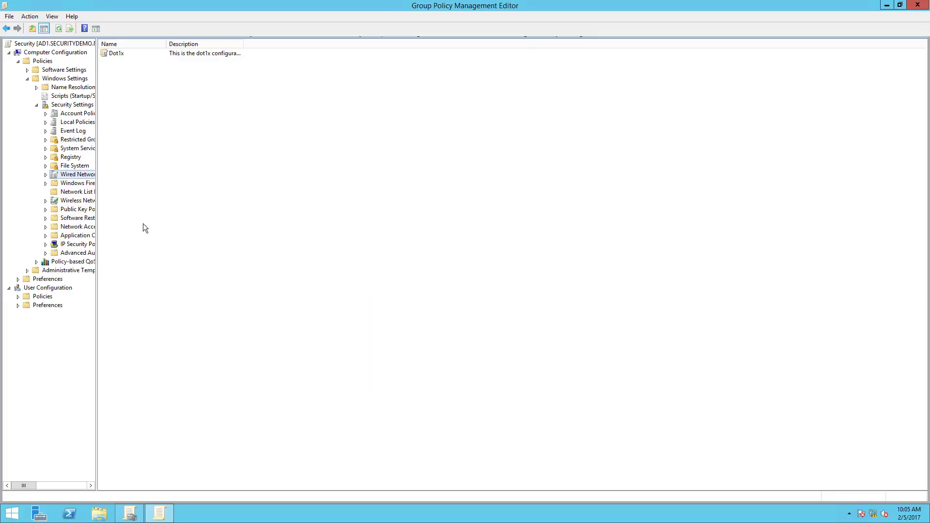
Set computer Certificate Services Client - Auto-Enrollment to Enabled with expired-certificate renewal turned on.
left_click(52, 208)
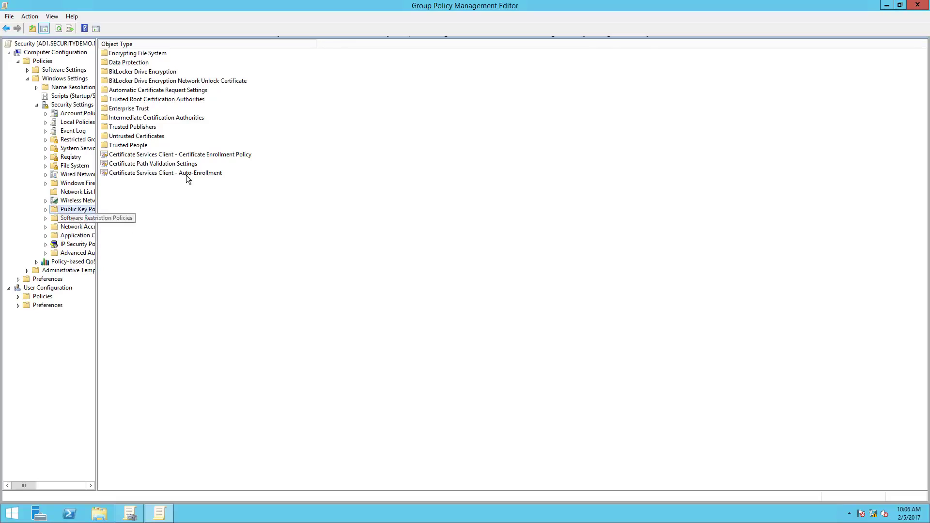
left_click(160, 174)
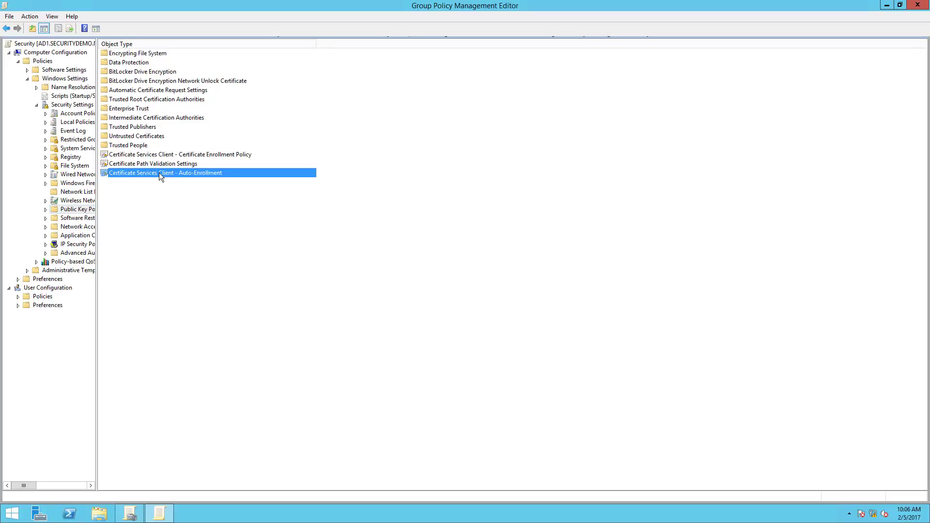
double_click(159, 173)
left_click(517, 191)
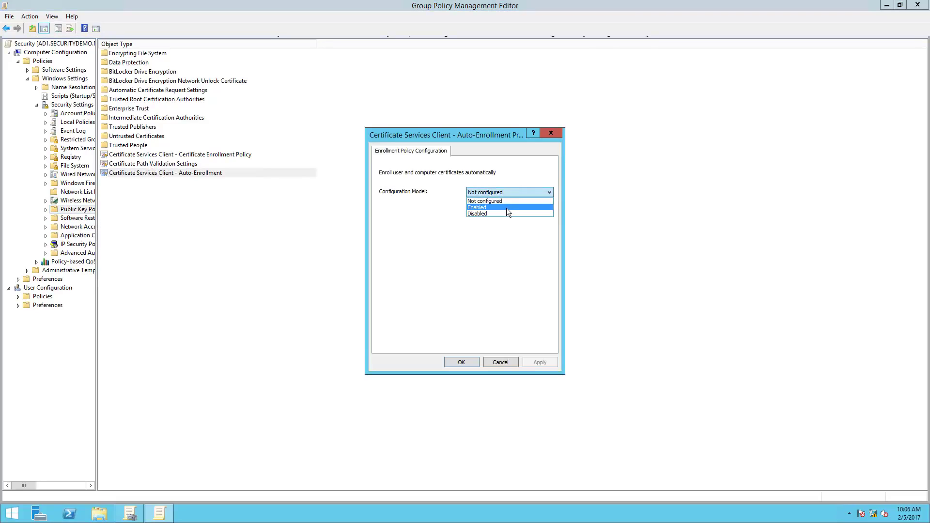
left_click(506, 208)
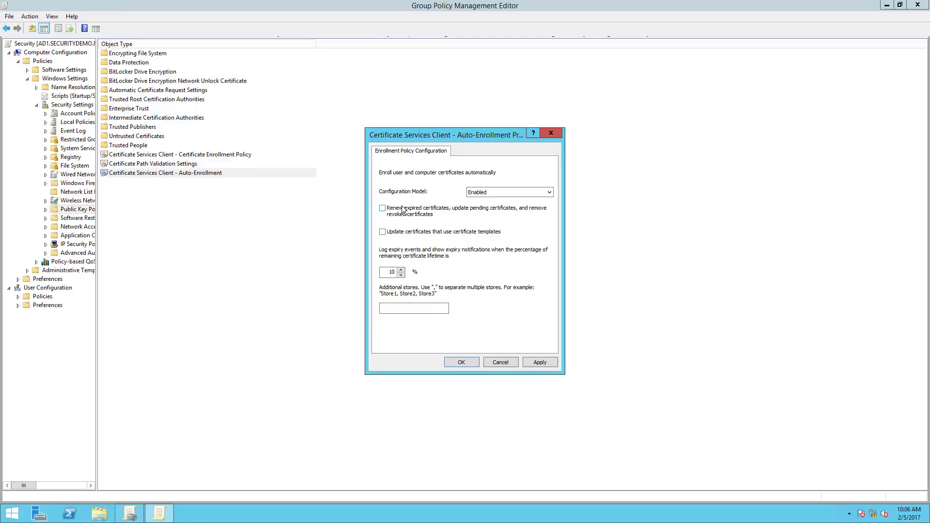
left_click(506, 194)
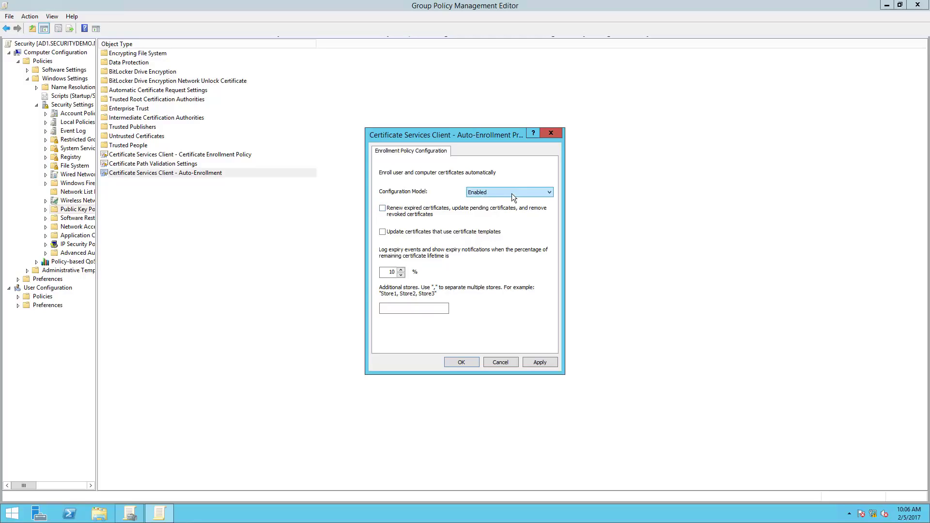
left_click(382, 208)
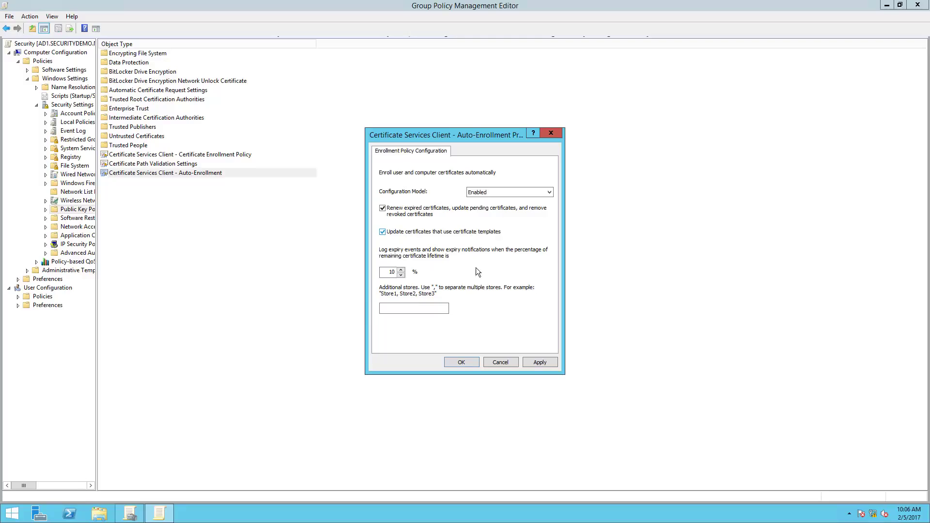
left_click(461, 362)
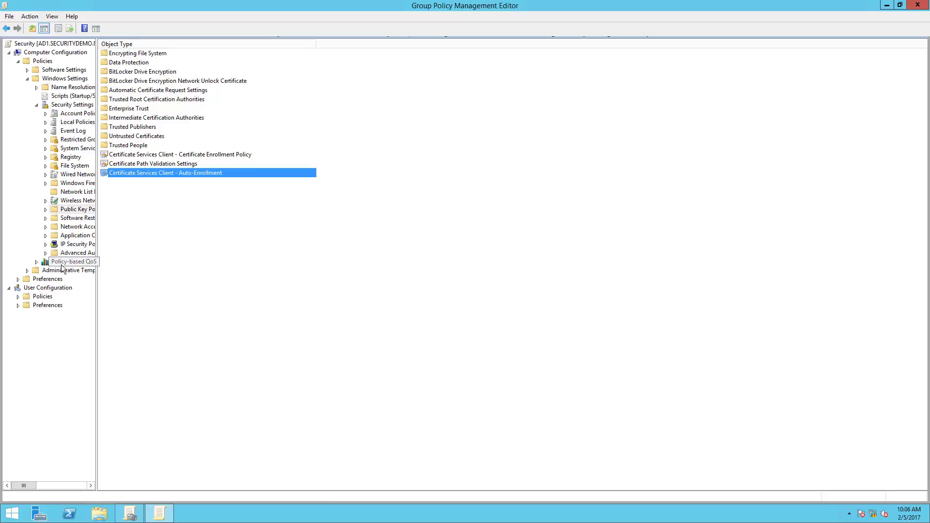
Define the Wired AutoConfig policy in System Services with Automatic startup.
left_click(18, 279)
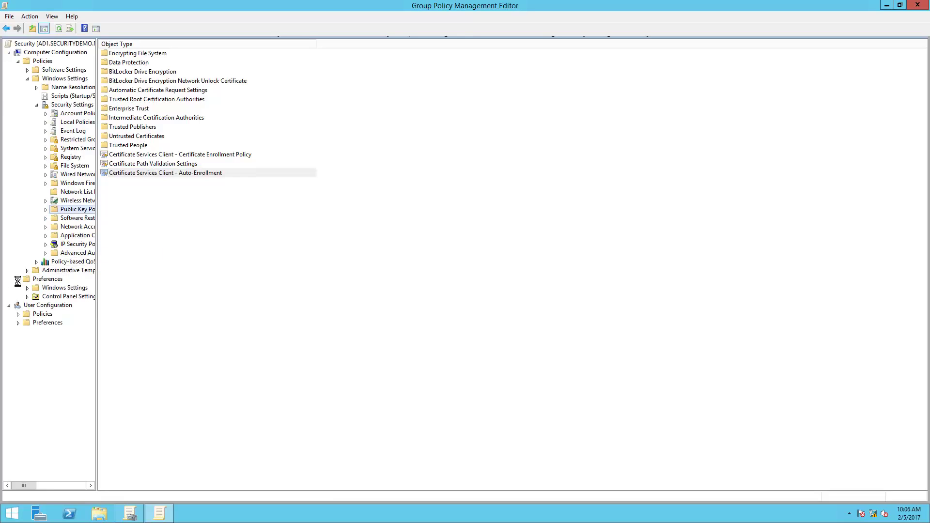
left_click(27, 288)
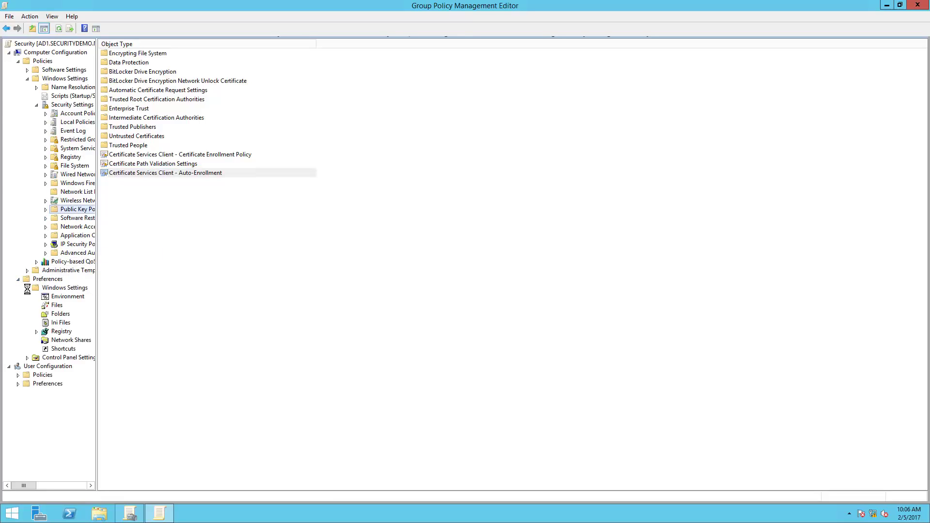
left_click(27, 288)
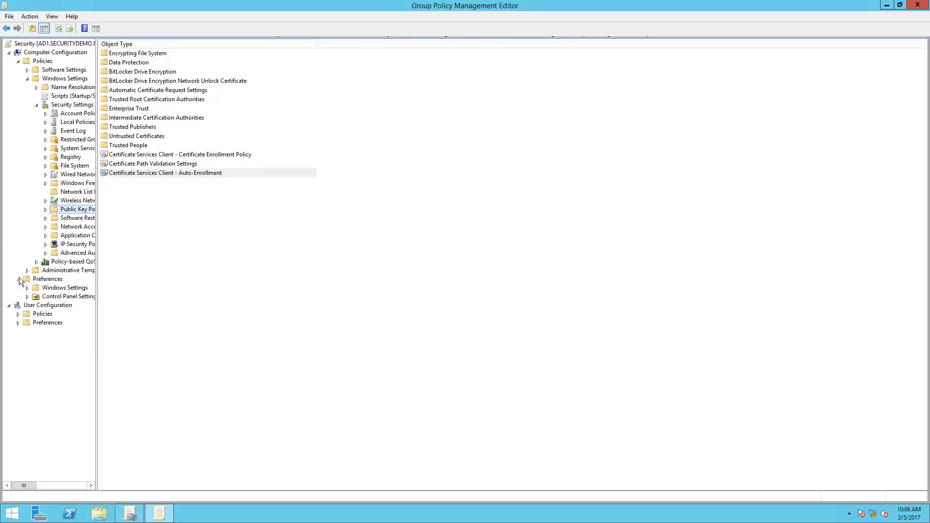
left_click(19, 279)
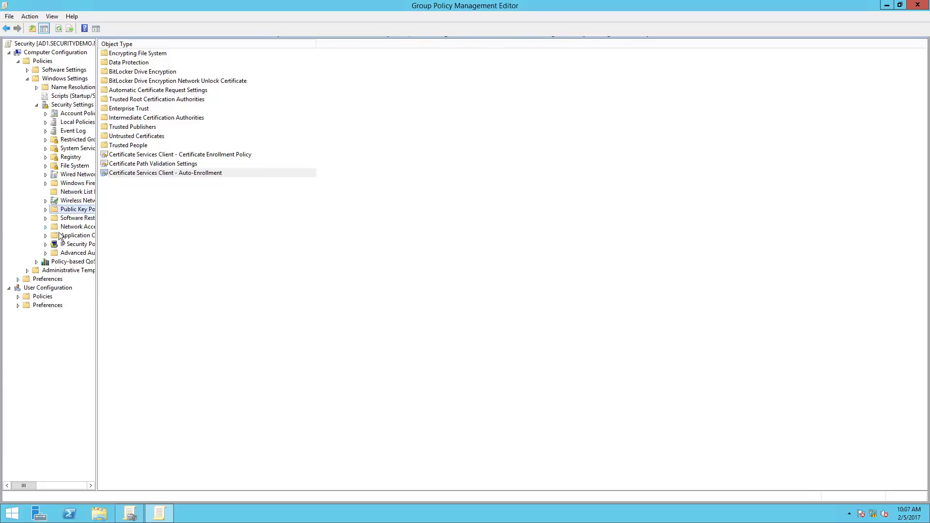
left_click(68, 150)
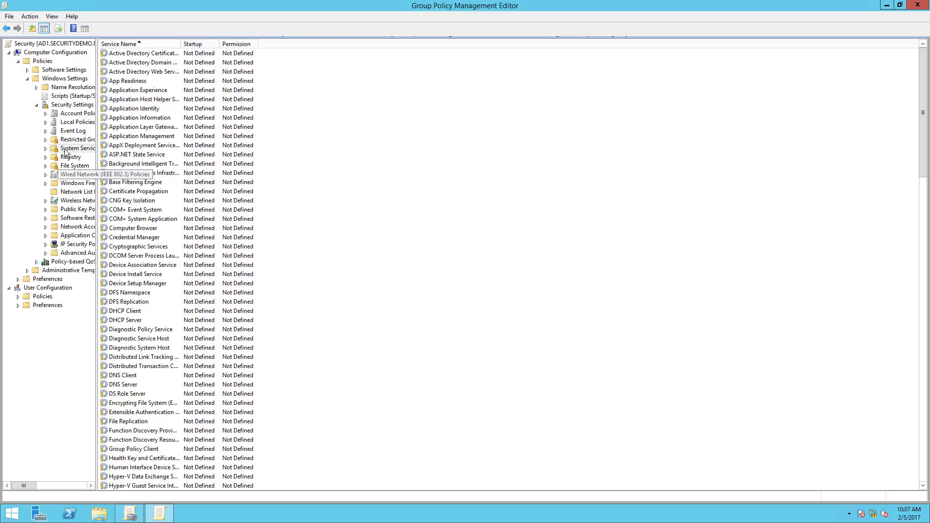
scroll(338, 420, "down", 1)
scroll(338, 420, "down", 20)
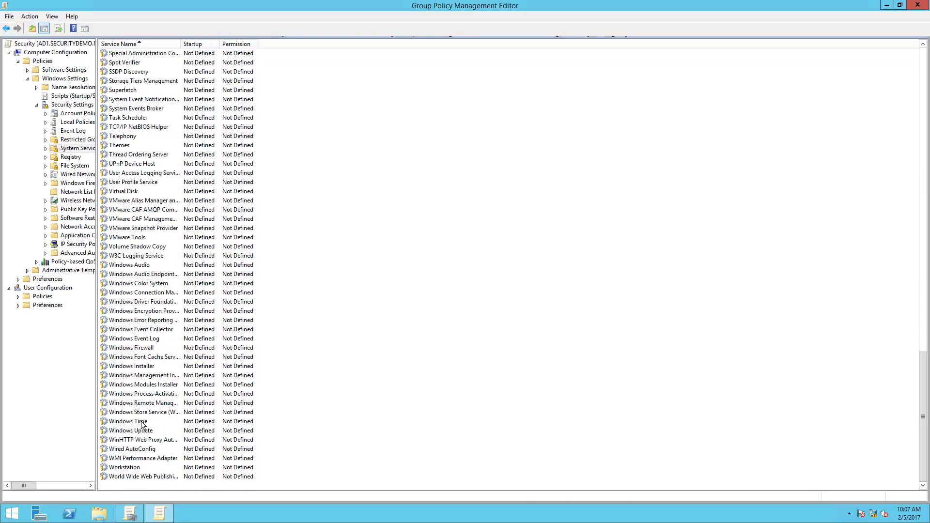
double_click(154, 449)
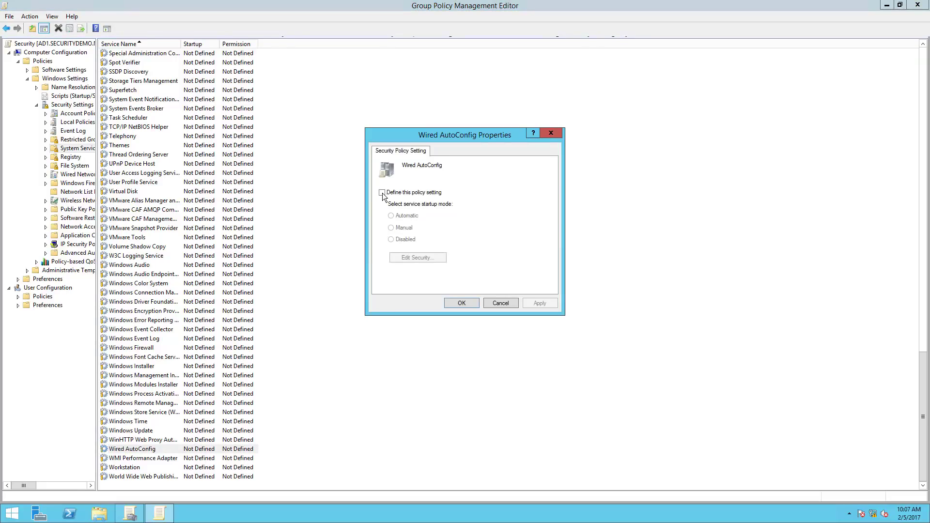
left_click(382, 192)
left_click(392, 217)
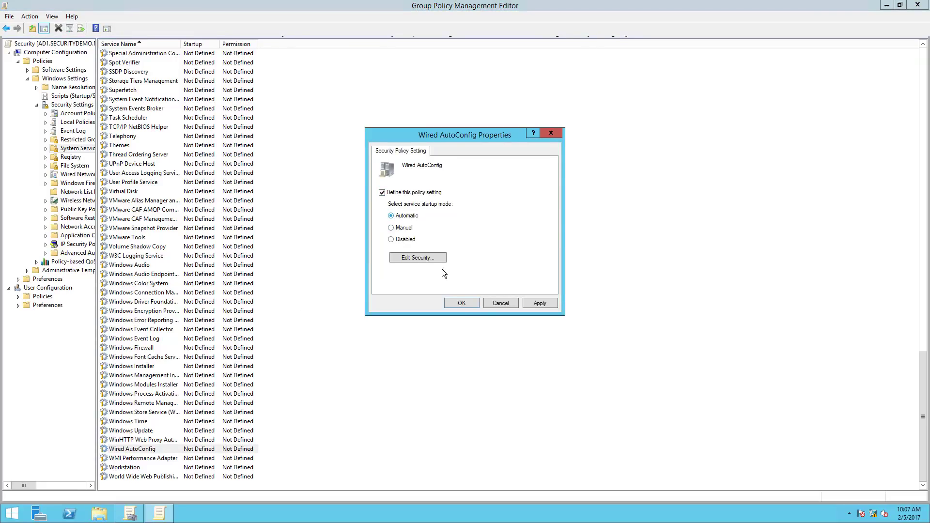
left_click(461, 303)
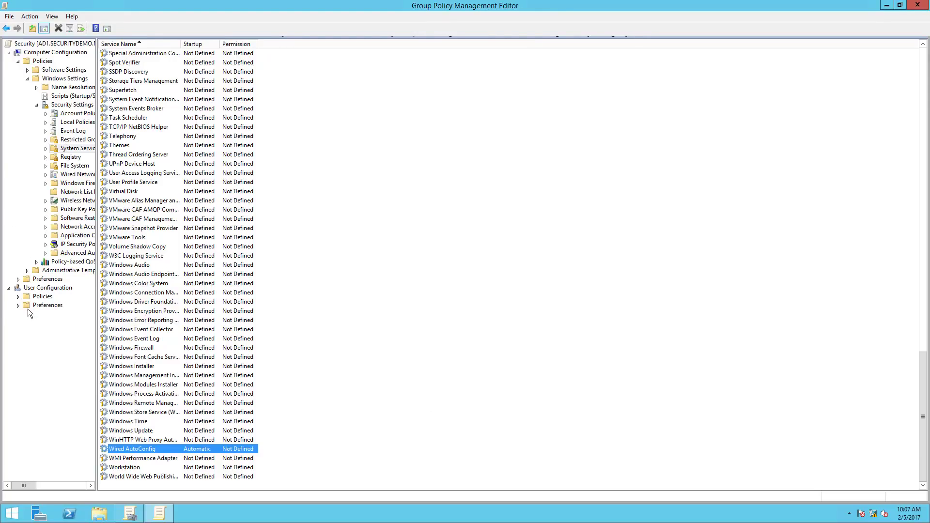
left_click(9, 289)
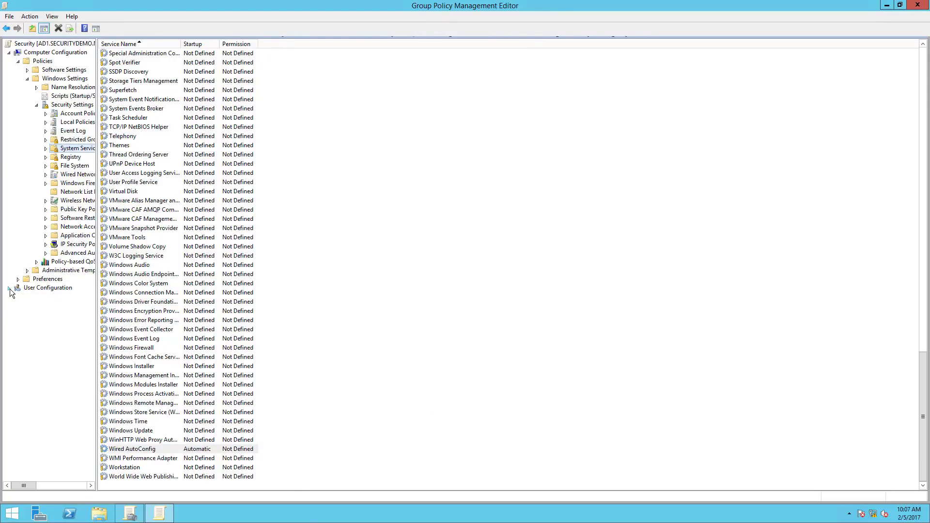
Set User Configuration's Public Key Policies Auto-Enrollment to Enabled with renewal and template-update boxes checked.
left_click(10, 288)
left_click(19, 297)
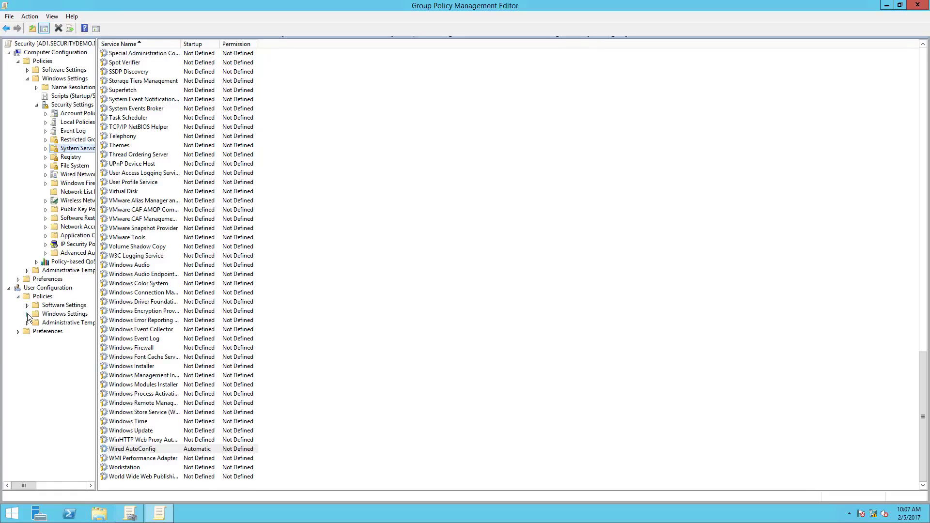
left_click(27, 314)
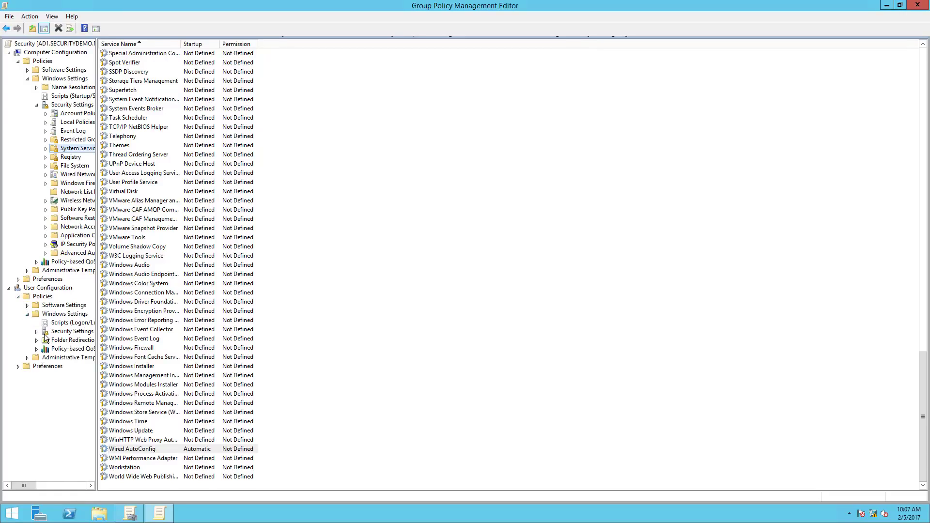
left_click(37, 332)
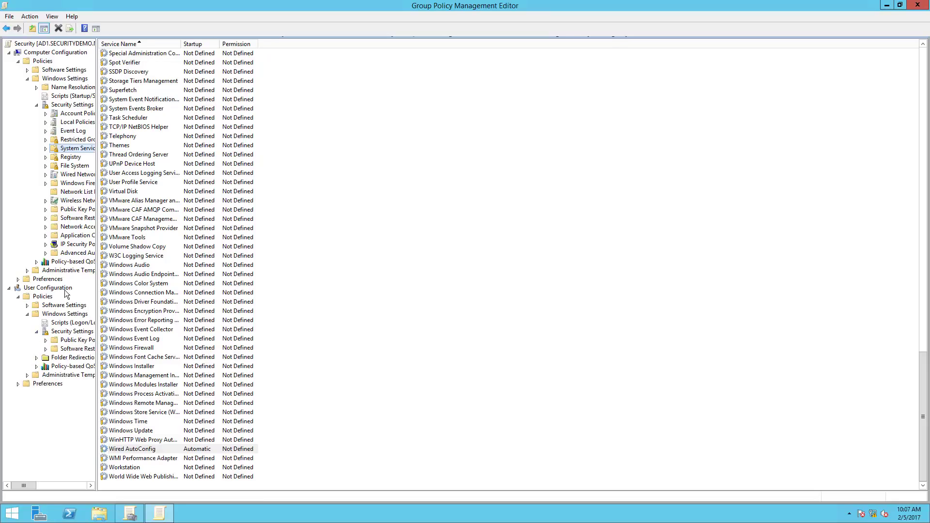
left_click(53, 341)
double_click(202, 92)
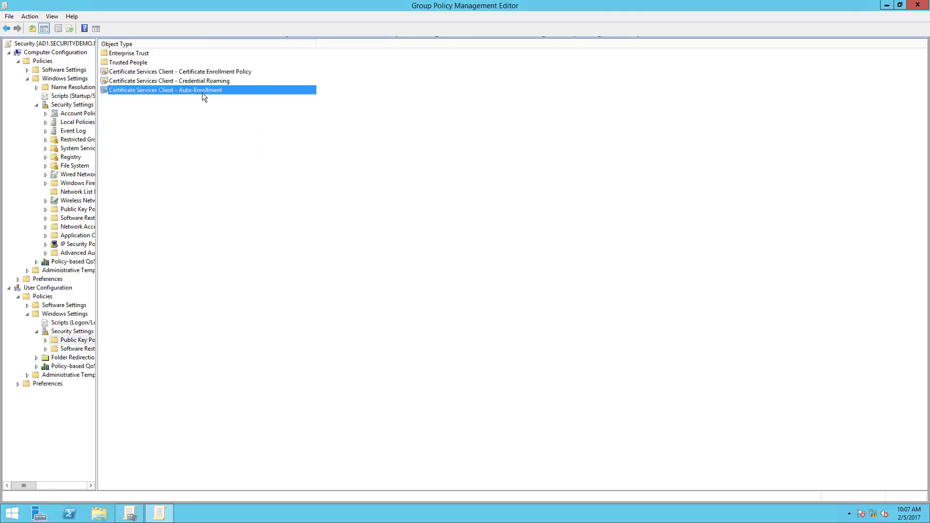
left_click(499, 191)
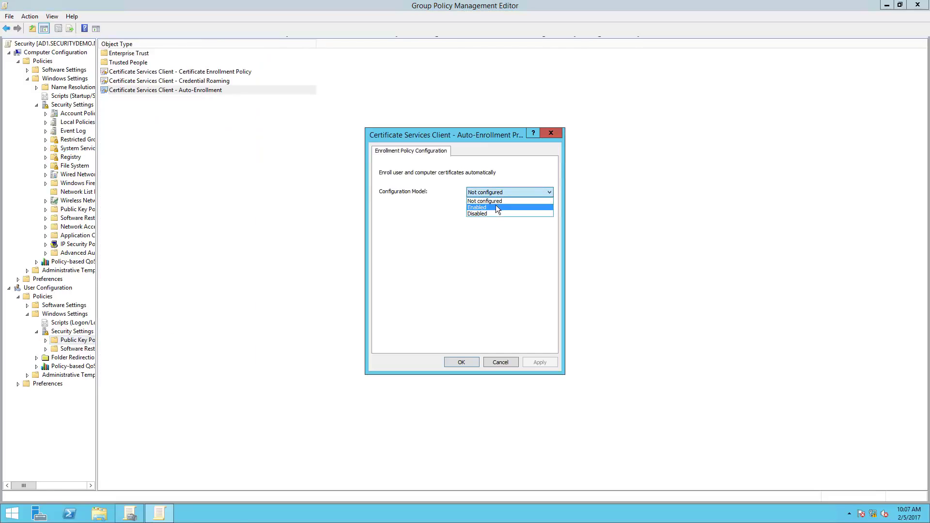
left_click(498, 207)
left_click(382, 209)
left_click(384, 232)
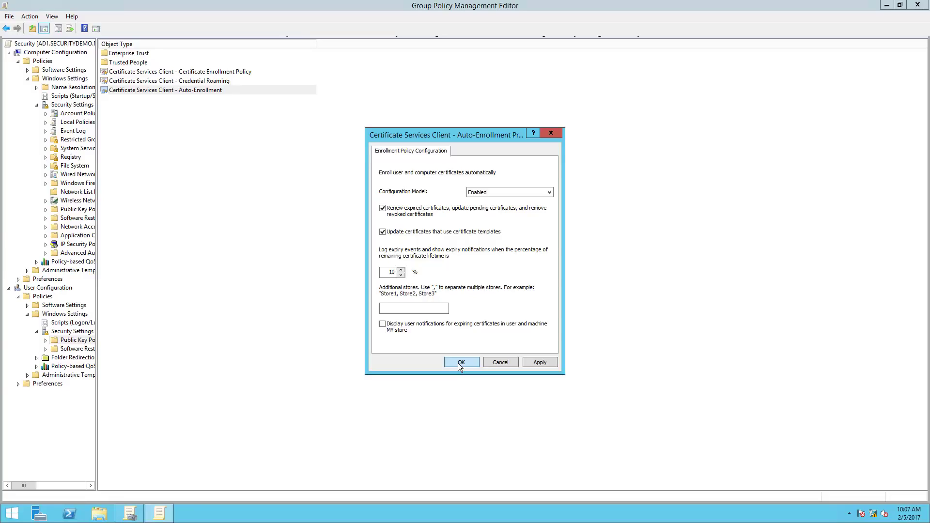
Apply the user auto-enrollment settings, close the editor, and enforce the Security GPO link.
left_click(460, 362)
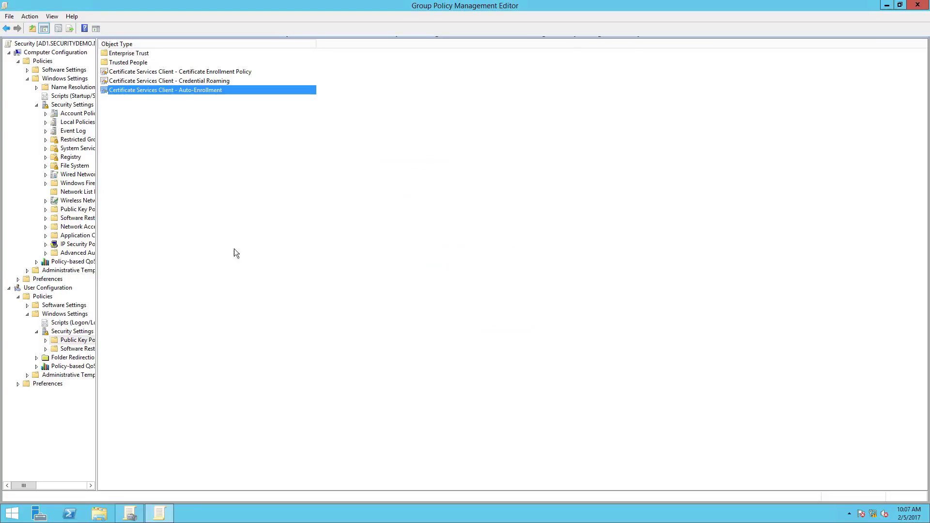
left_click_drag(125, 4, 332, 103)
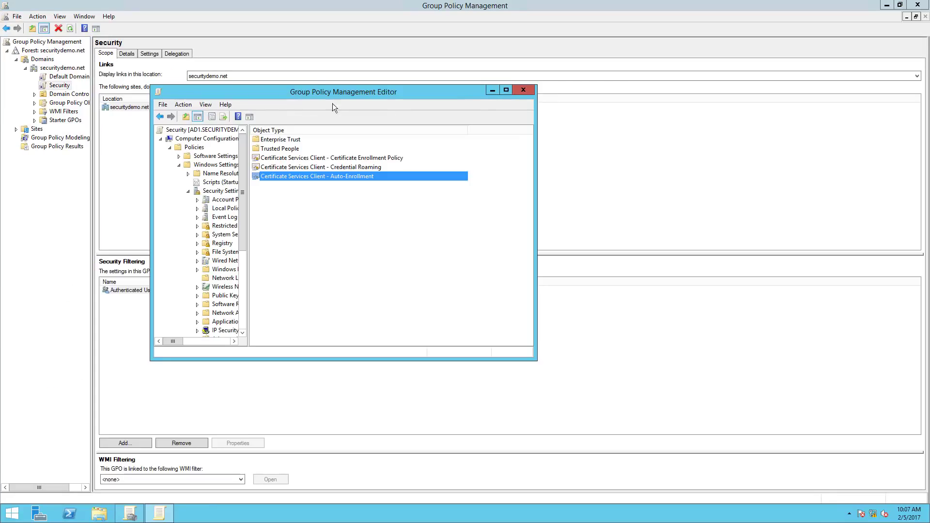
left_click(523, 90)
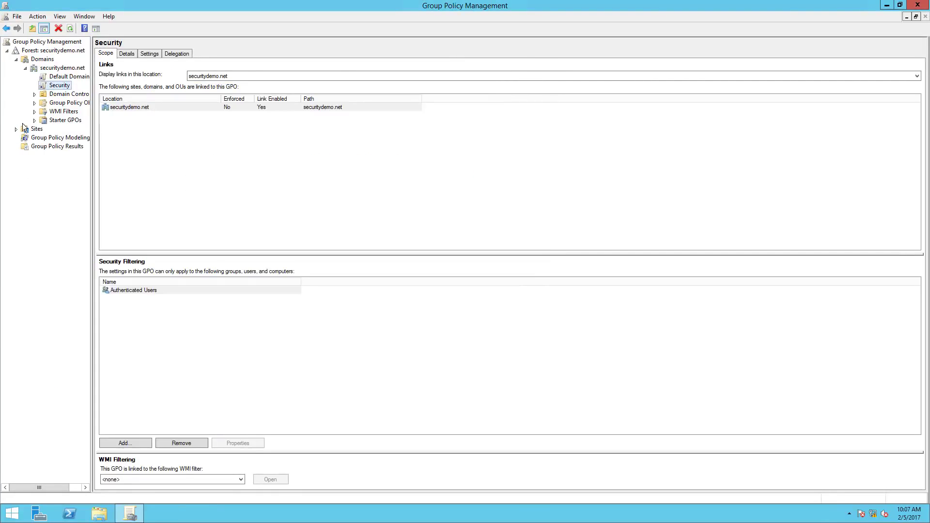
right_click(52, 86)
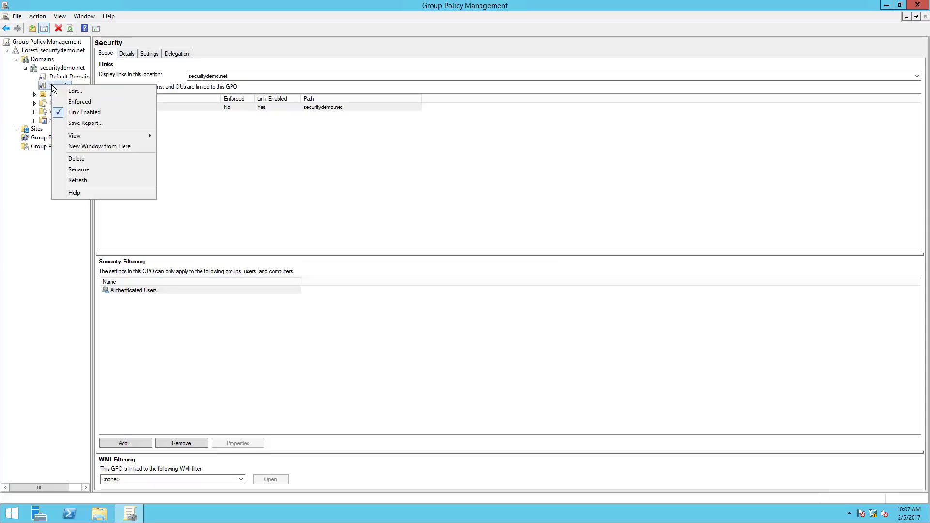
left_click(74, 102)
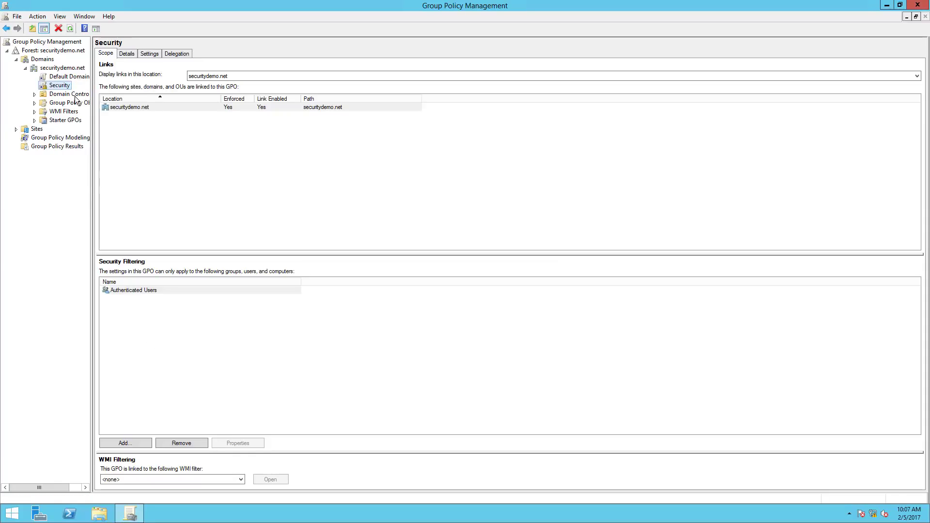
Run gpupdate /force in Command Prompt until it completes successfully, then close it.
left_click(12, 516)
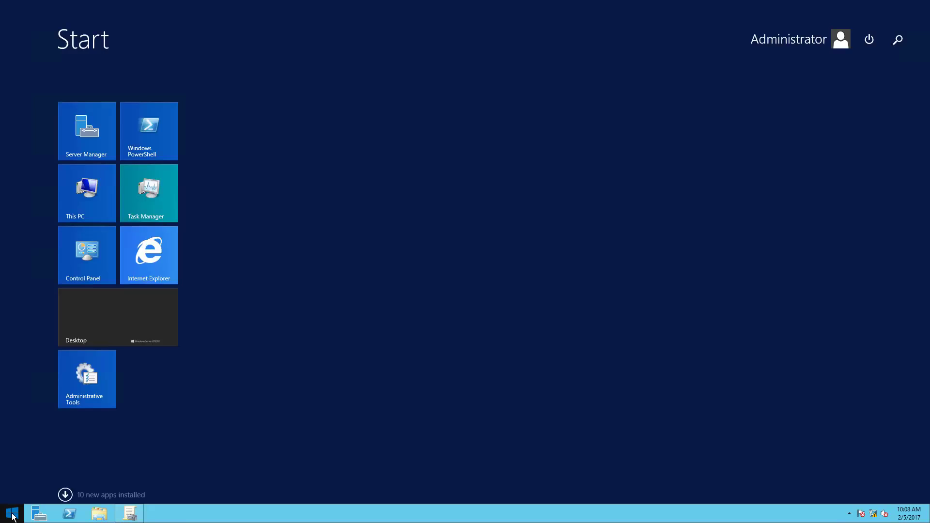
type("cmd")
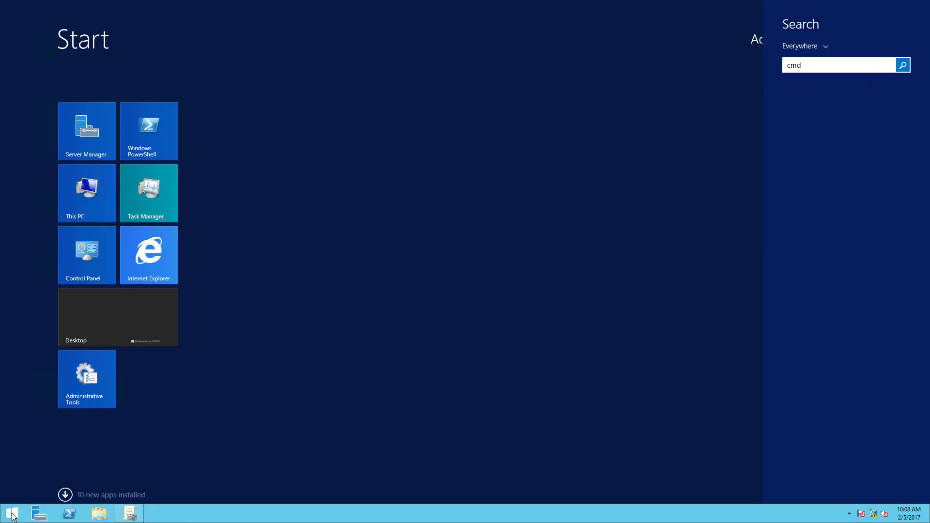
key("Return")
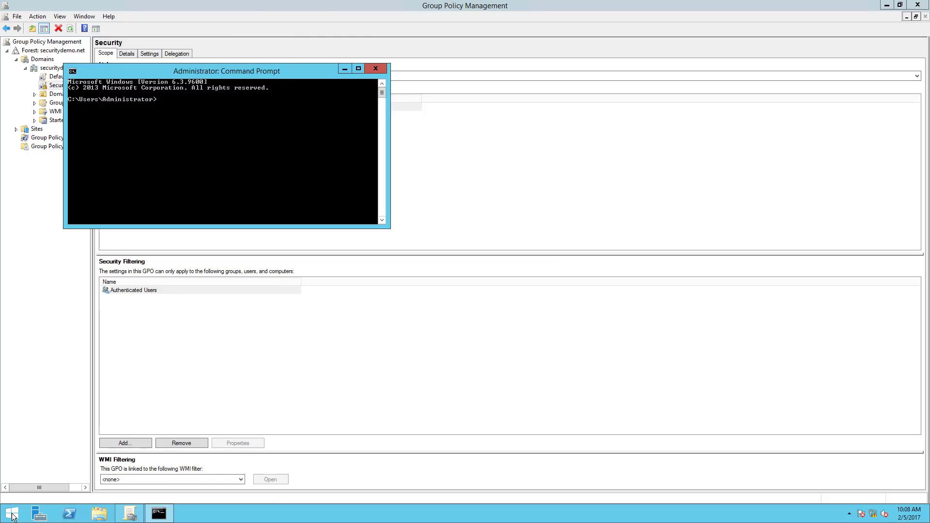
type("gpupdate /force")
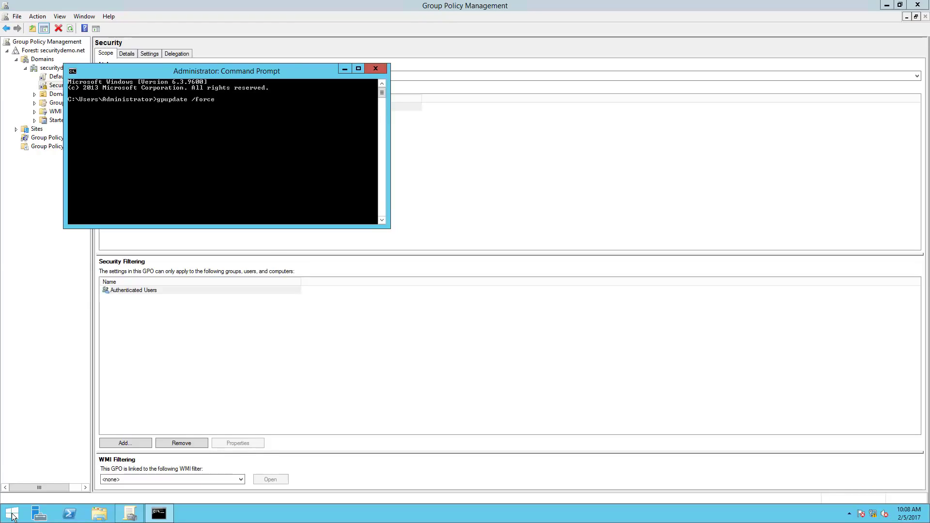
key("Return")
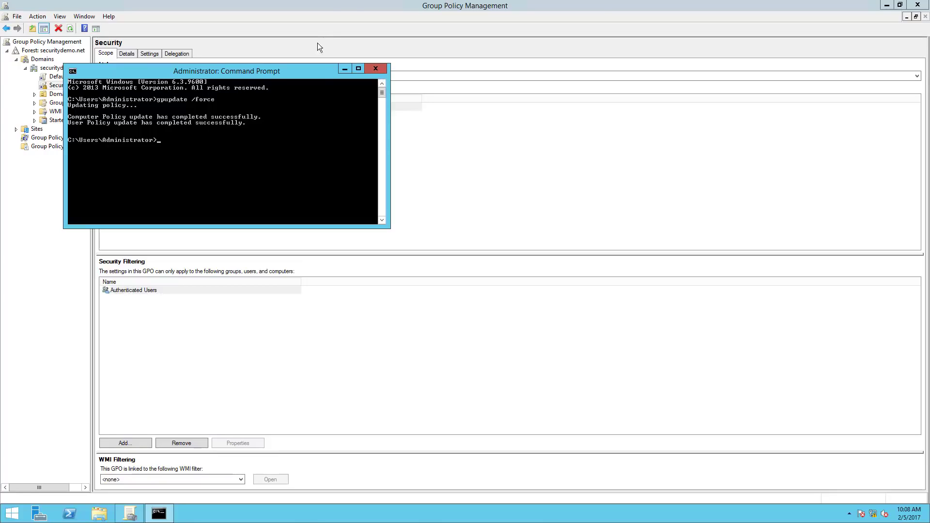
left_click(377, 68)
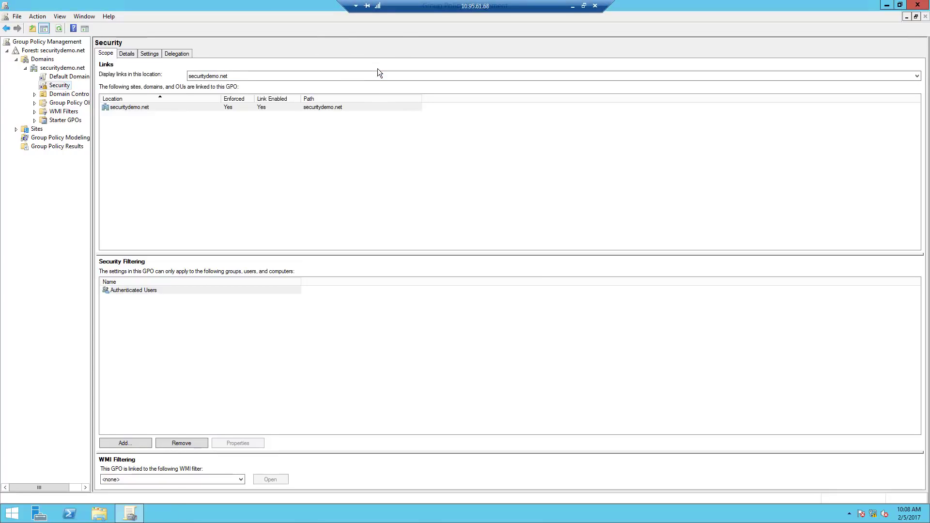
Close Group Policy Management, minimize the remote session, and close the blank Server 2012 console.
double_click(267, 5)
left_click(530, 94)
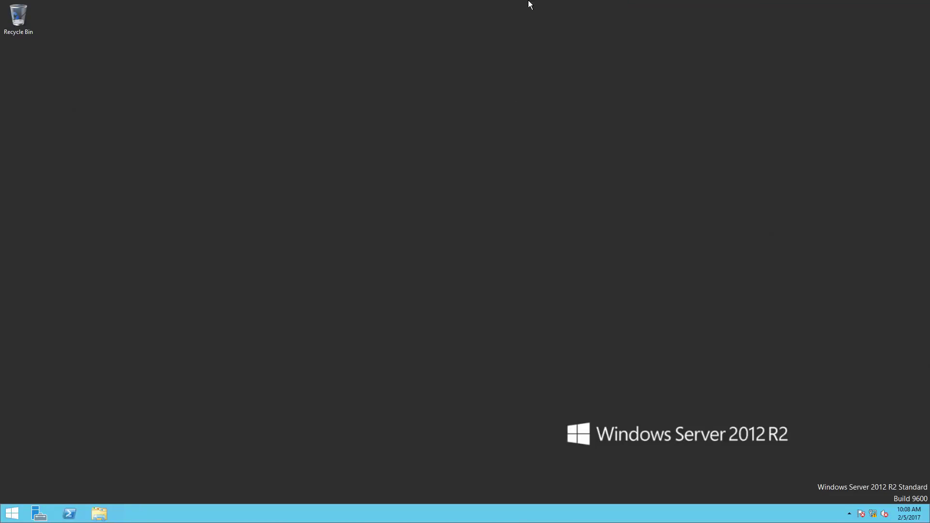
mouse_move(531, 2)
left_click(572, 5)
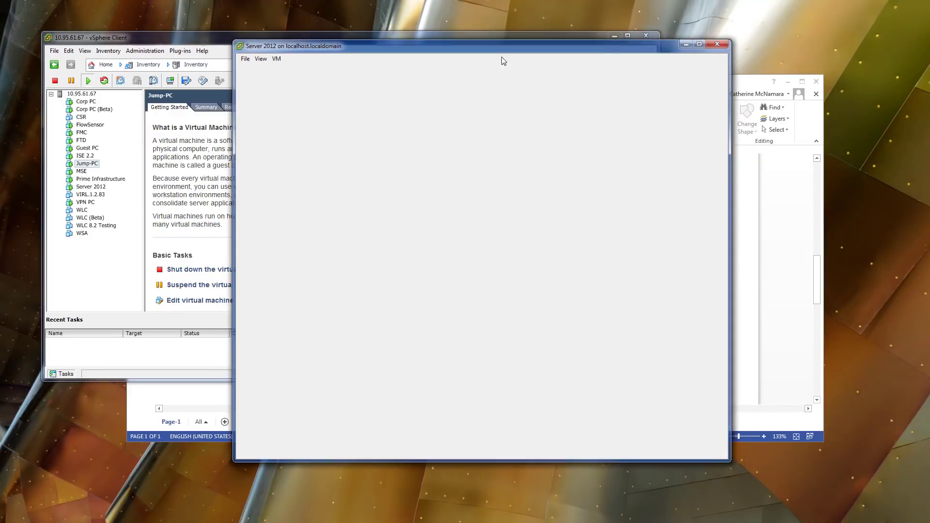
left_click(115, 283)
Select Corp PC in the inventory, glance at Corp PC (Beta), and return to Corp PC.
left_click(83, 101)
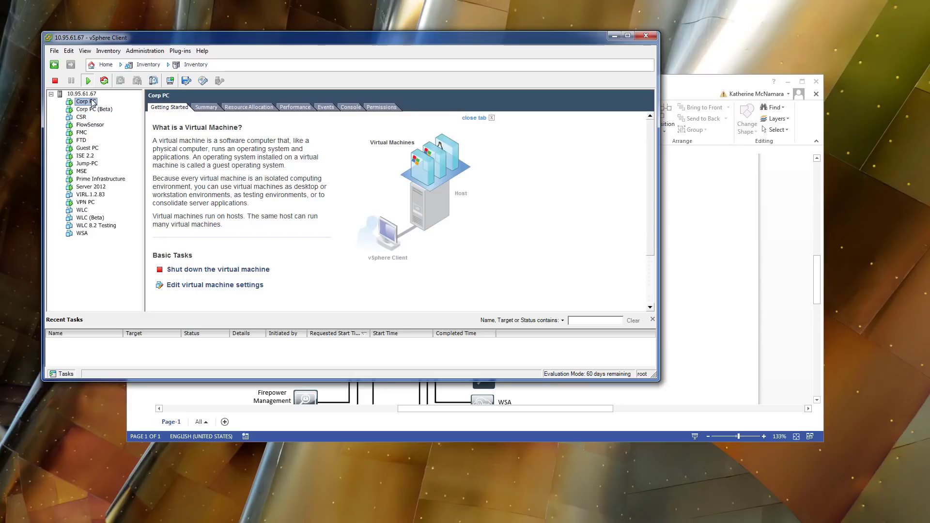
left_click(94, 111)
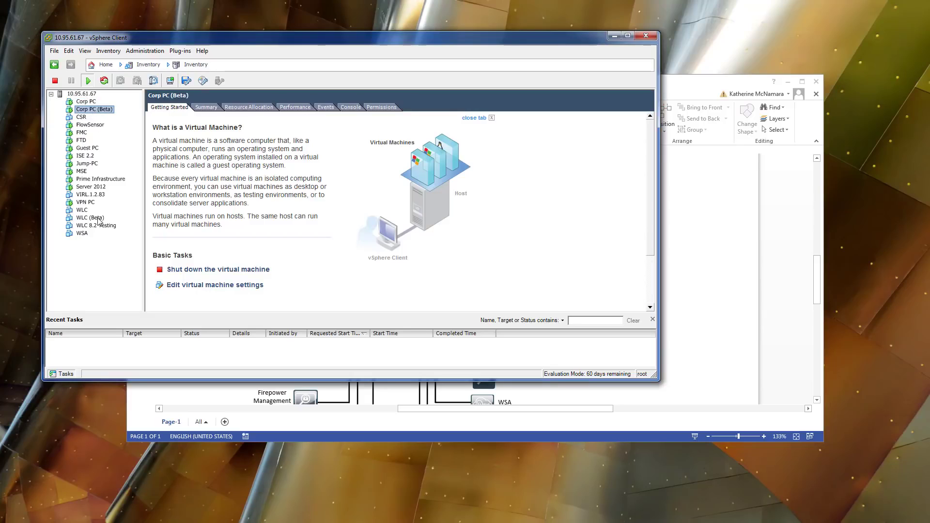
left_click(76, 101)
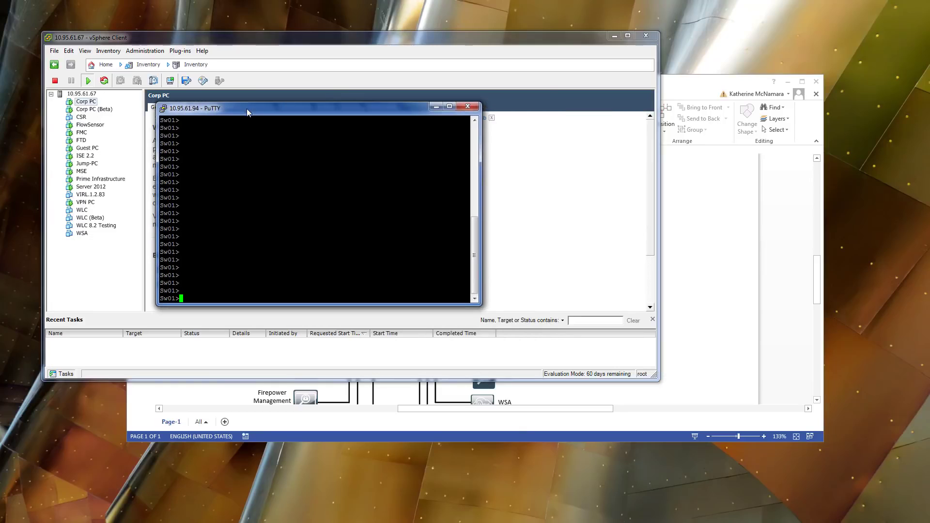
Move the switch terminal to the top-left and enter privileged mode with ena.
right_click(248, 109)
left_click(286, 247)
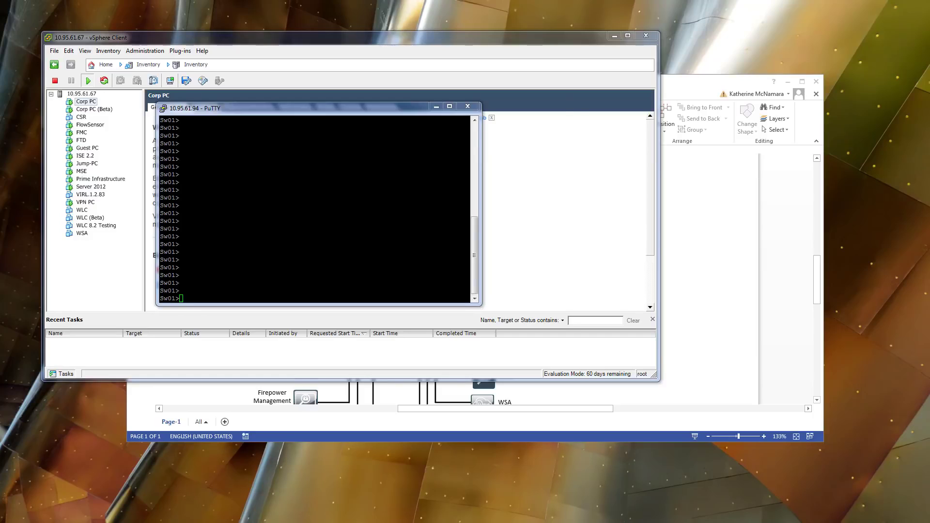
double_click(322, 108)
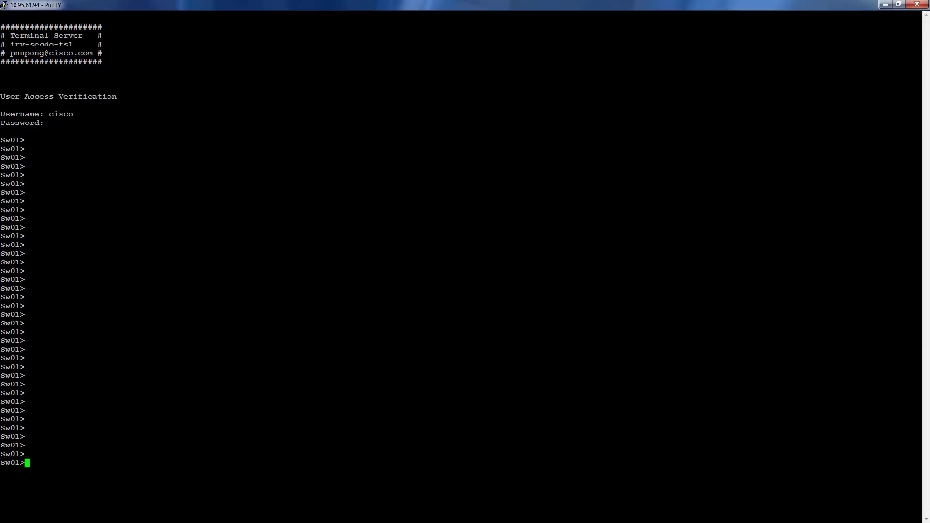
double_click(199, 2)
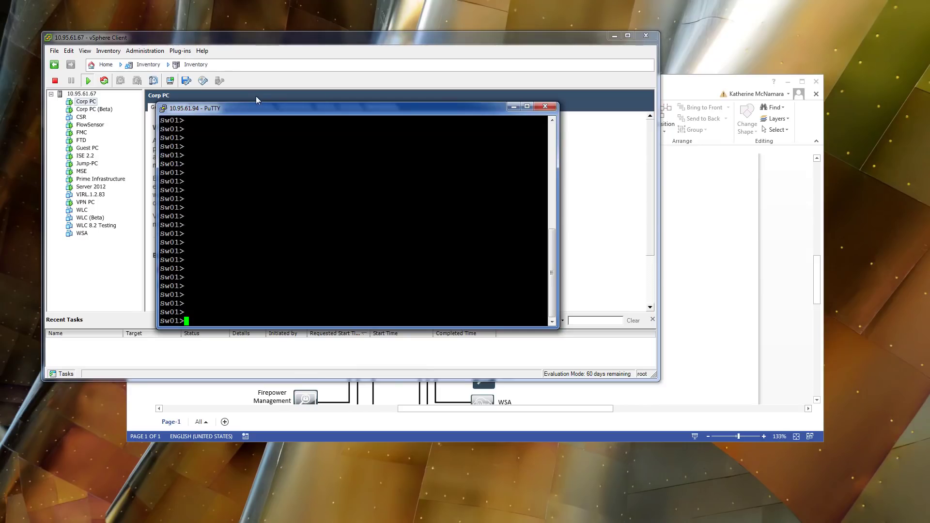
left_click_drag(258, 106, 129, 42)
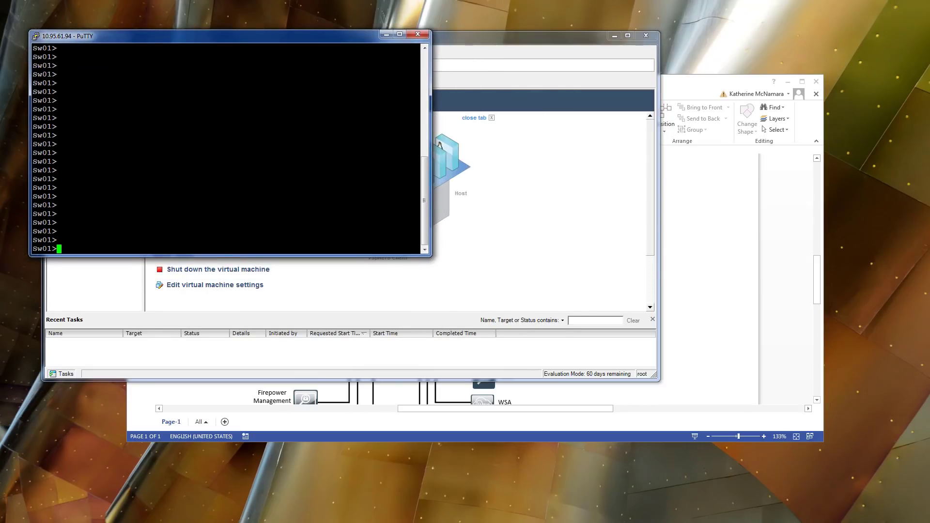
type("ena")
key("Return")
key("Return")
key("Return")
key("Return")
key("Return")
key("Return")
Run show interface description on Sw01 and page through the full port table.
type("show run")
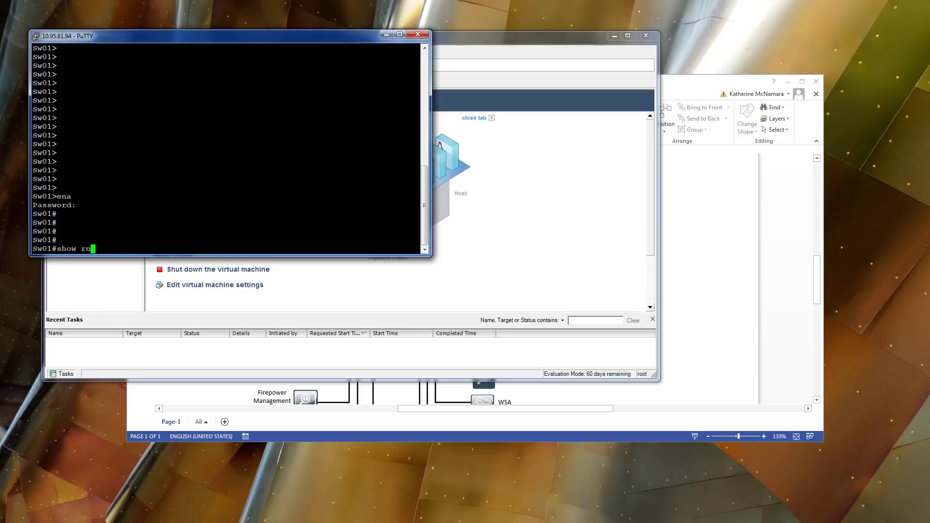
key("BackSpace")
key("BackSpace")
key("BackSpace")
type("interface descrip")
key("Tab")
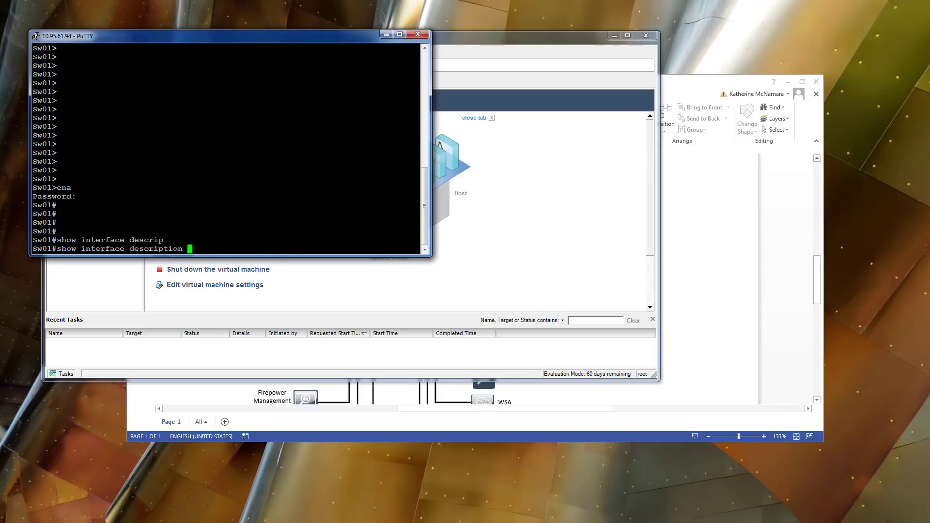
key("Return")
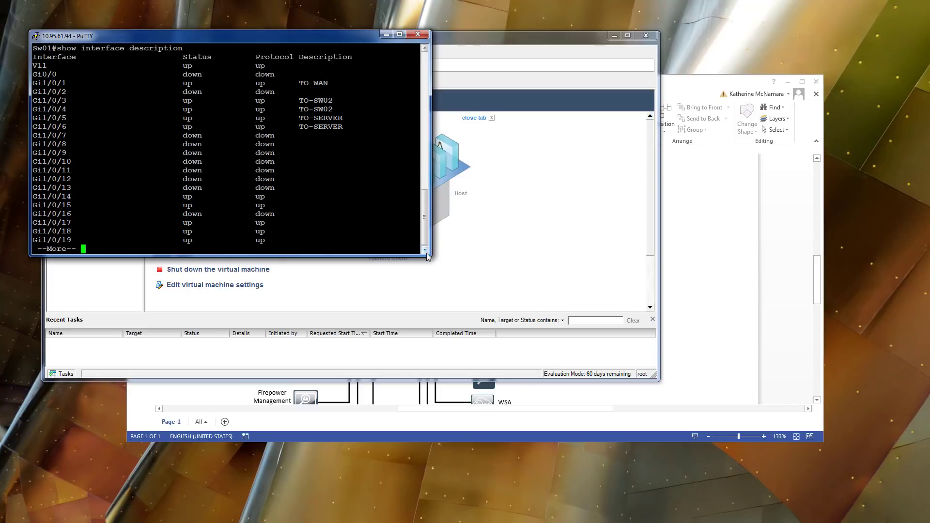
key("space")
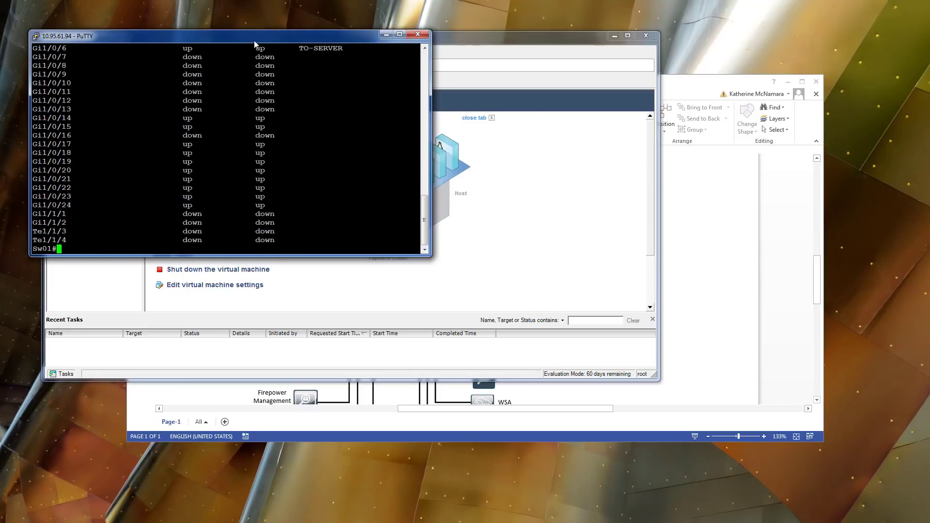
left_click_drag(255, 41, 580, 27)
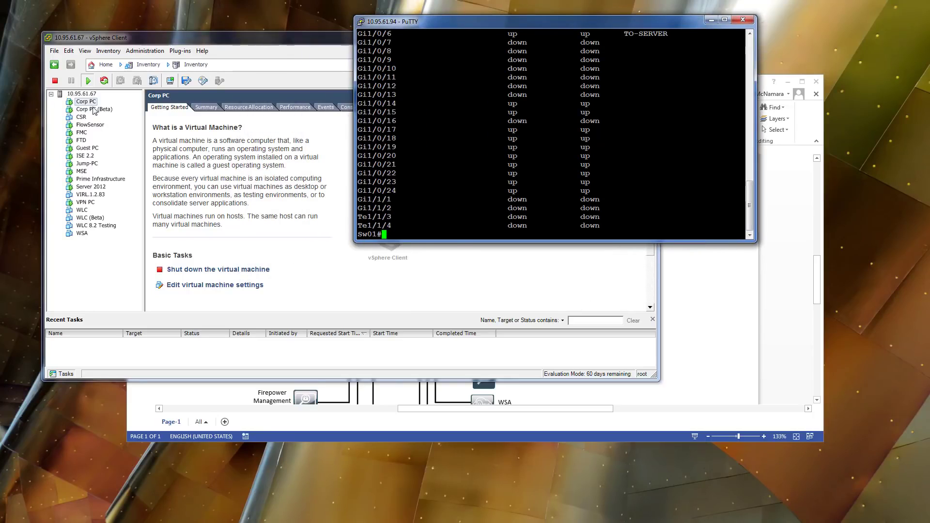
Open and enlarge the Corp PC console, set the network location to Public, and dismiss the dialogs.
left_click(119, 98)
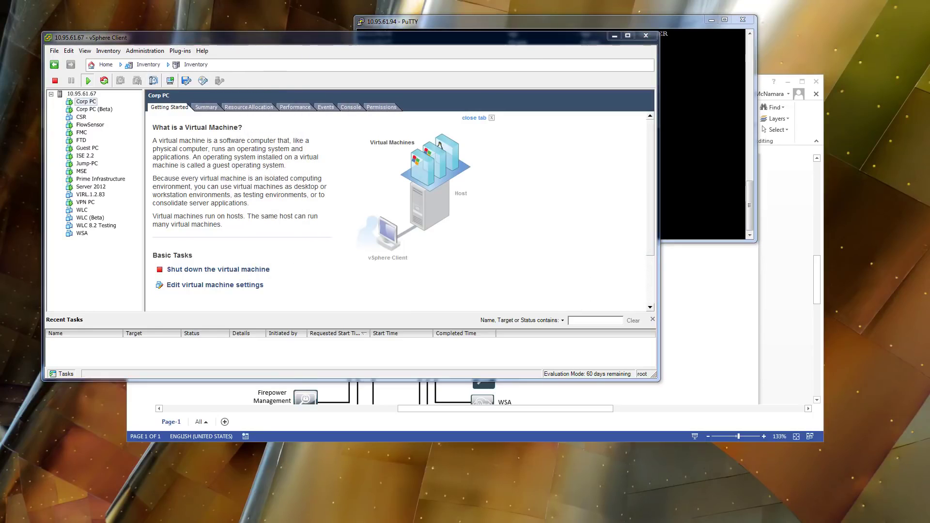
left_click_drag(220, 70, 178, 15)
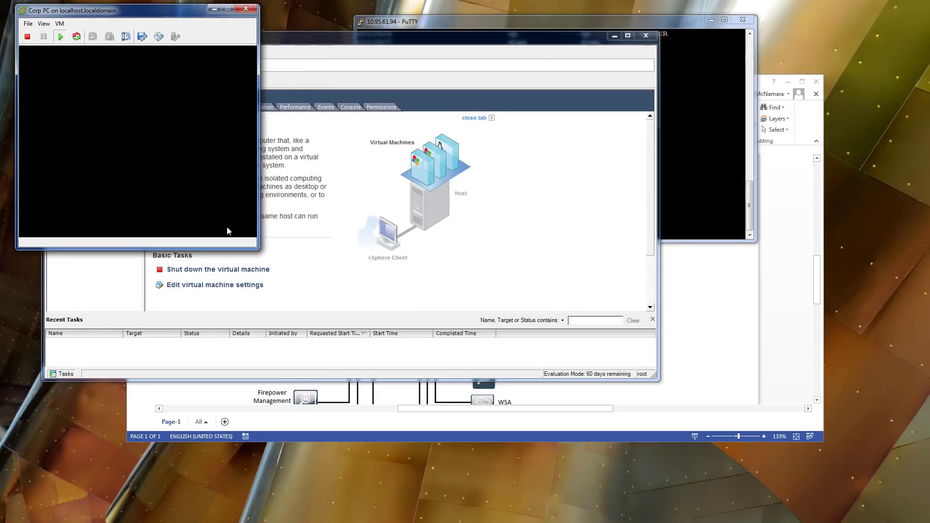
left_click_drag(258, 248, 542, 394)
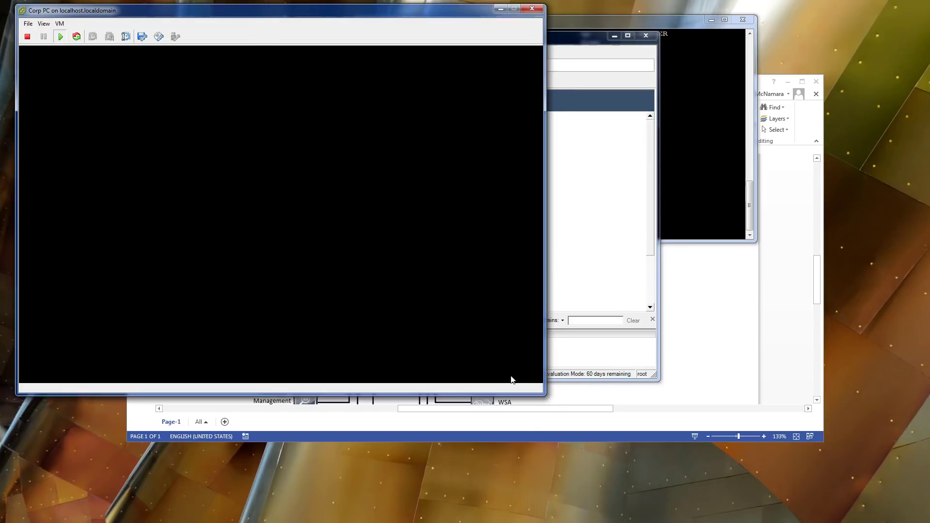
left_click(258, 220)
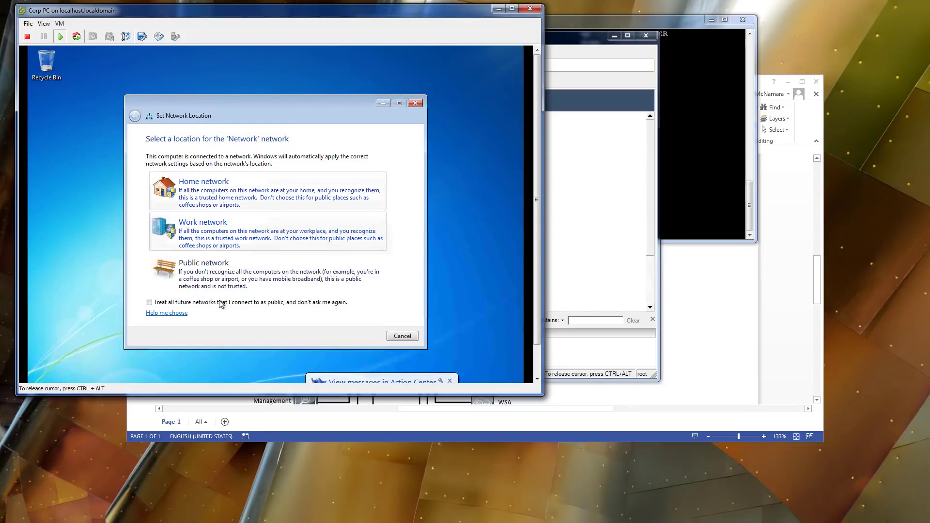
left_click(224, 280)
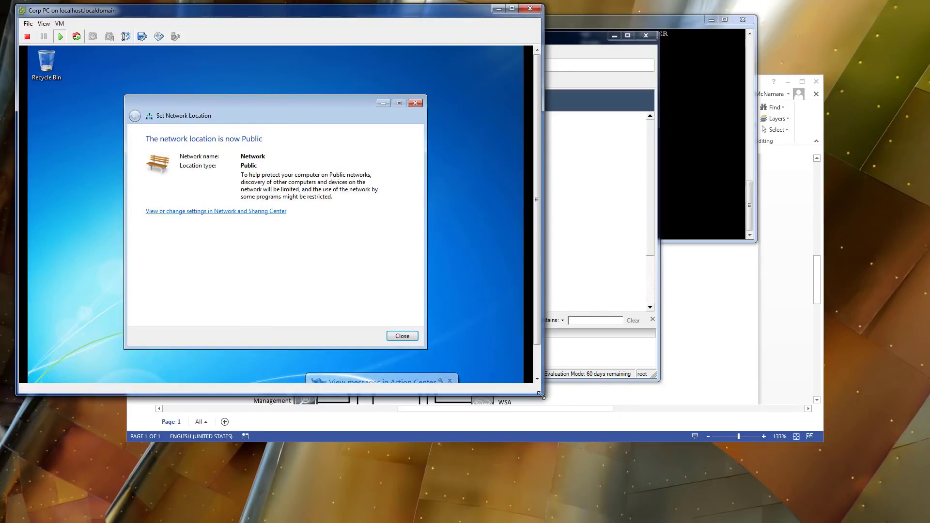
left_click_drag(542, 395, 622, 475)
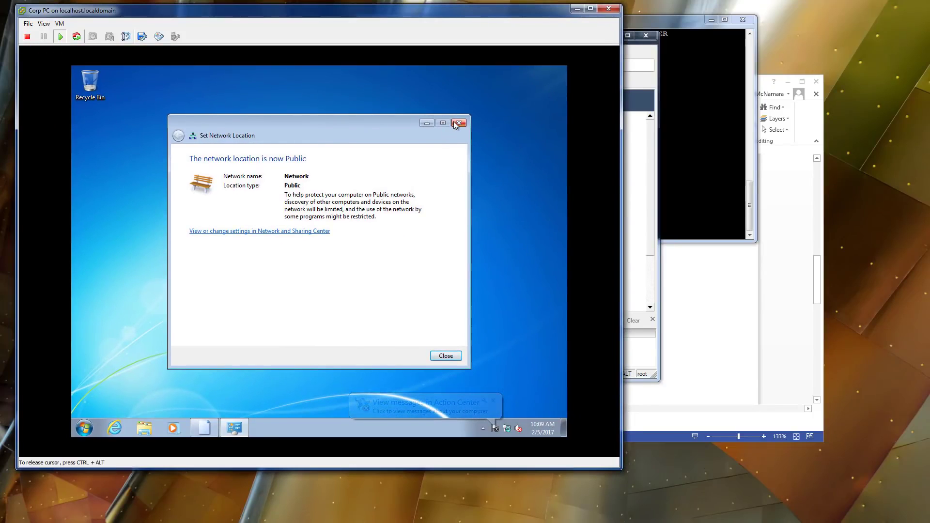
left_click(459, 123)
left_click(420, 260)
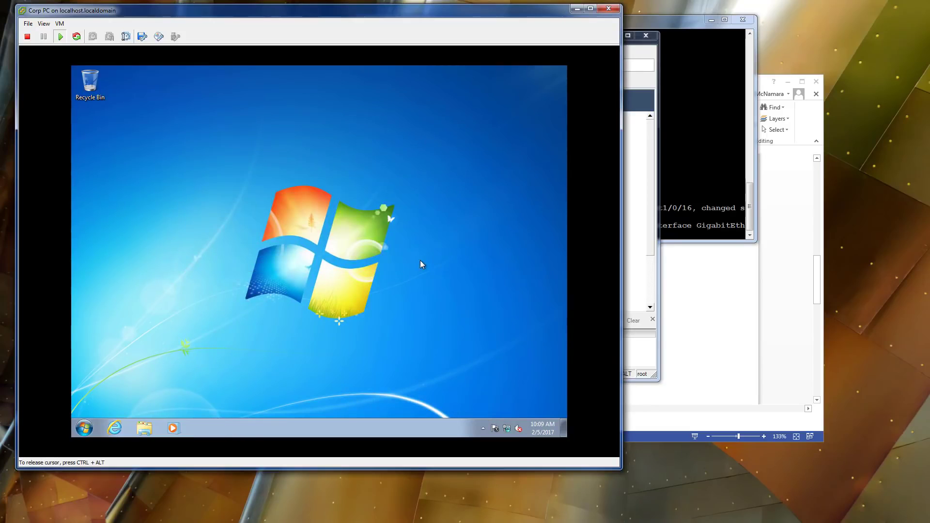
Open Network and Sharing Center from the network icon and go to the adapter list.
right_click(510, 432)
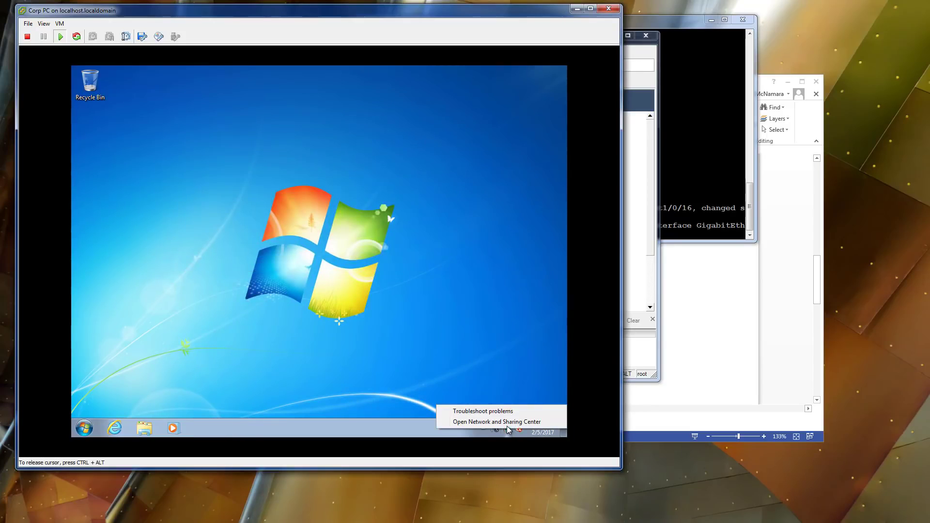
left_click(506, 422)
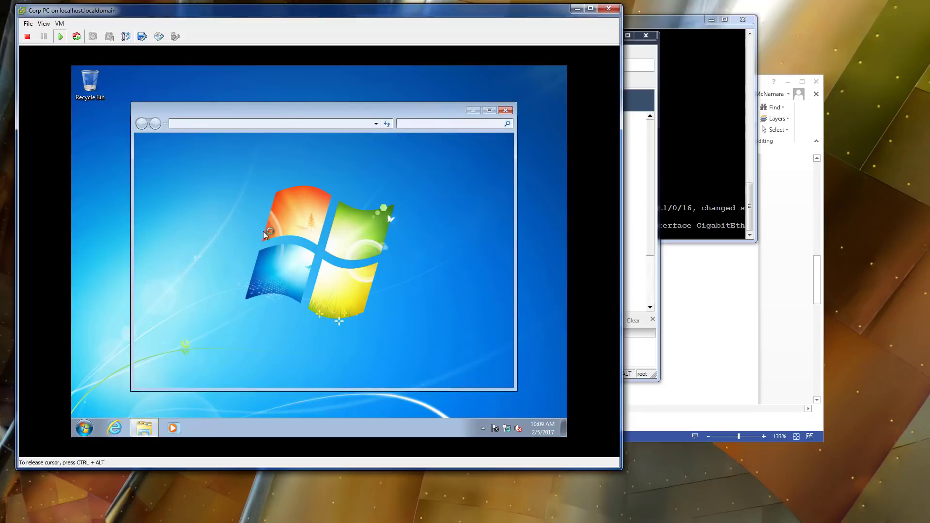
left_click_drag(673, 24, 685, 27)
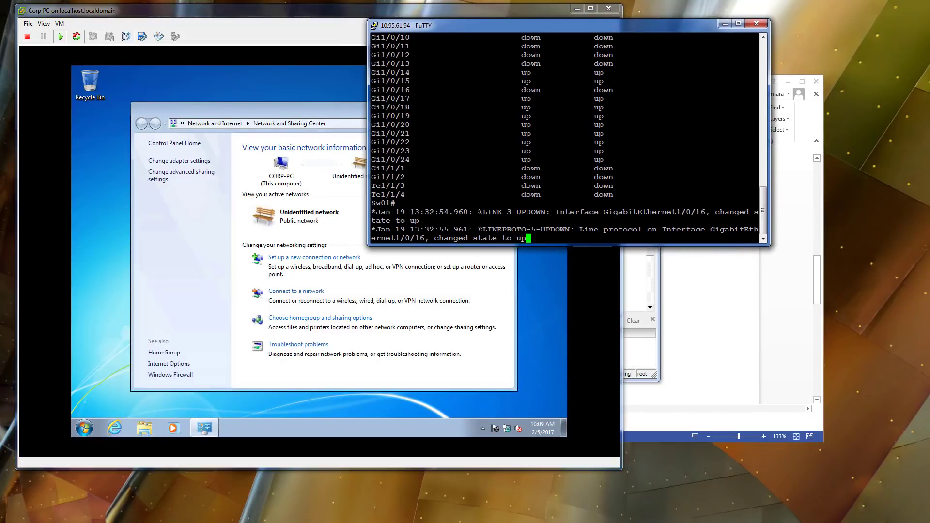
left_click(204, 162)
left_click(205, 162)
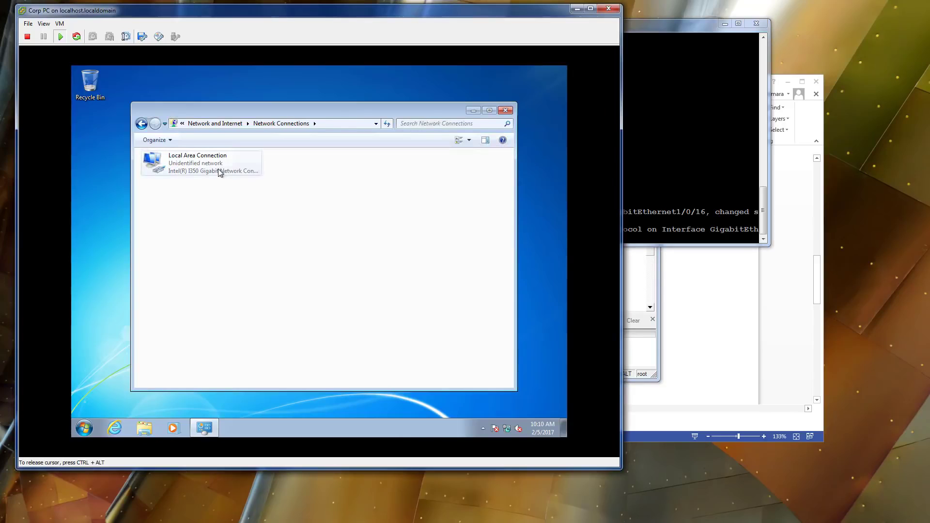
In Local Area Connection's IPv4 properties, switch to 'Use the following IP address'.
right_click(196, 154)
left_click(225, 246)
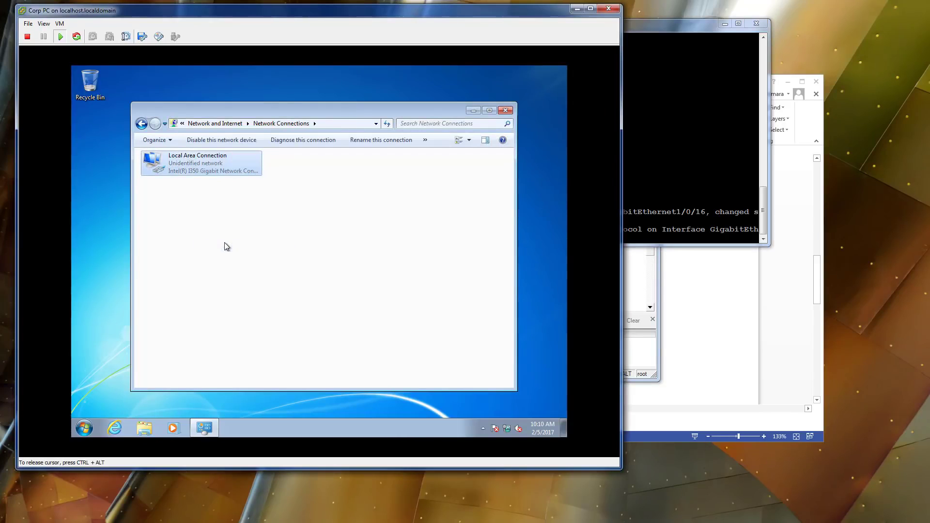
left_click(240, 259)
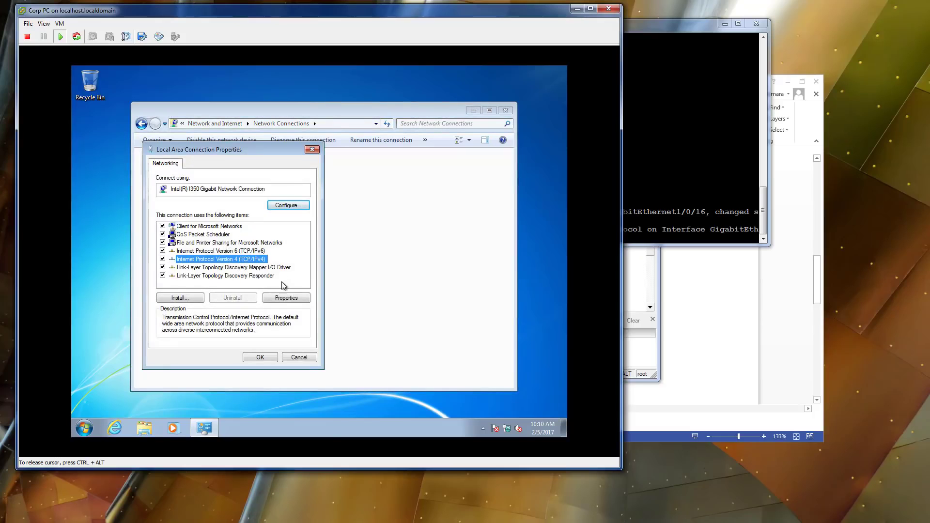
left_click(286, 298)
left_click(224, 257)
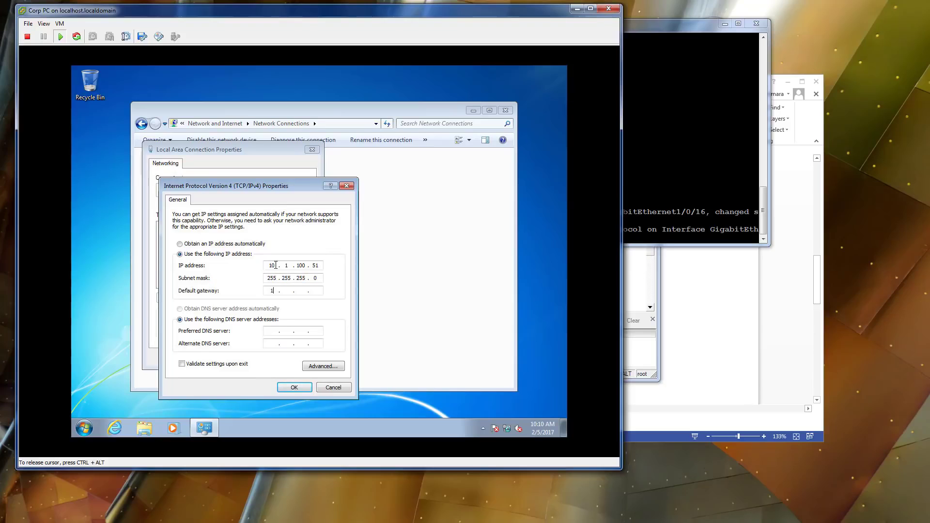
Finish the Corp PC's static IPv4 with gateway 10.1.100.254, apply it, and close the connection properties.
type("254")
key("Tab")
key("Tab")
left_click(306, 389)
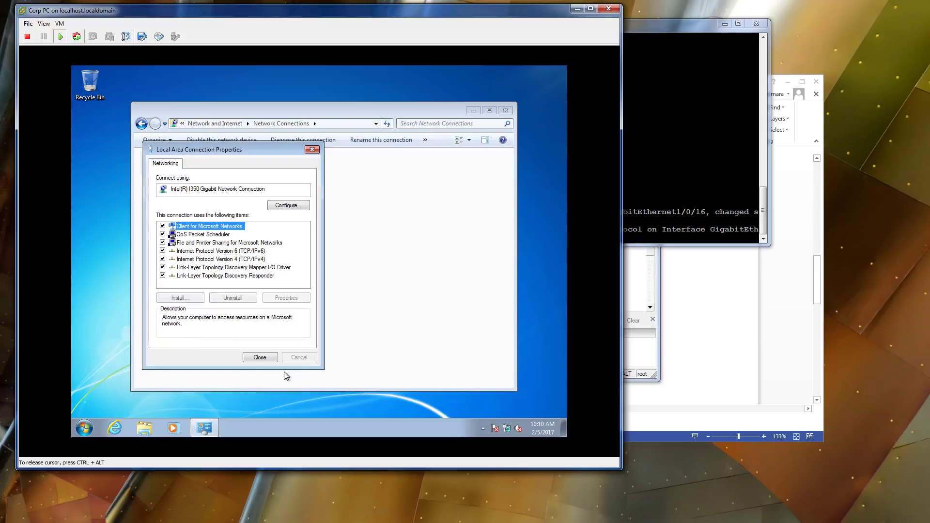
left_click(270, 358)
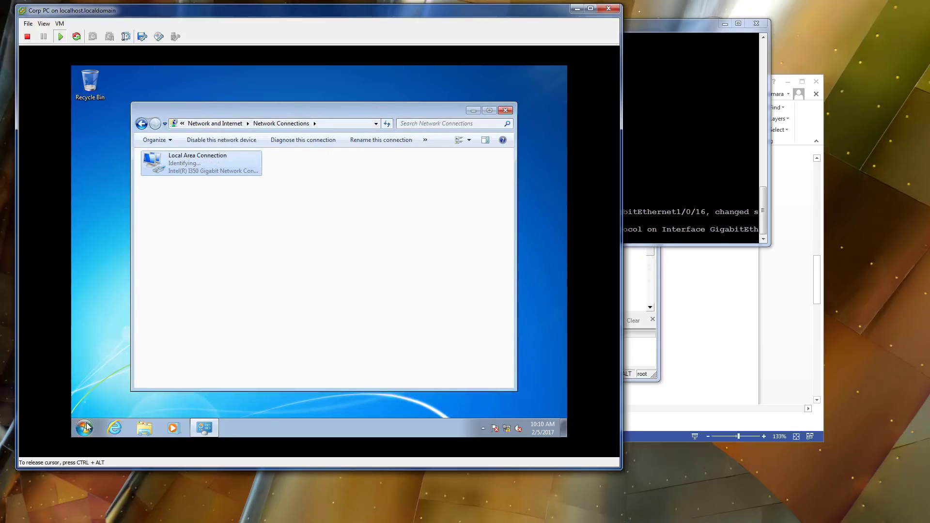
left_click(88, 425)
key("ctrl+alt")
On the switch, shut down interface Gi1/0/16 and display its running configuration.
key("alt+Tab")
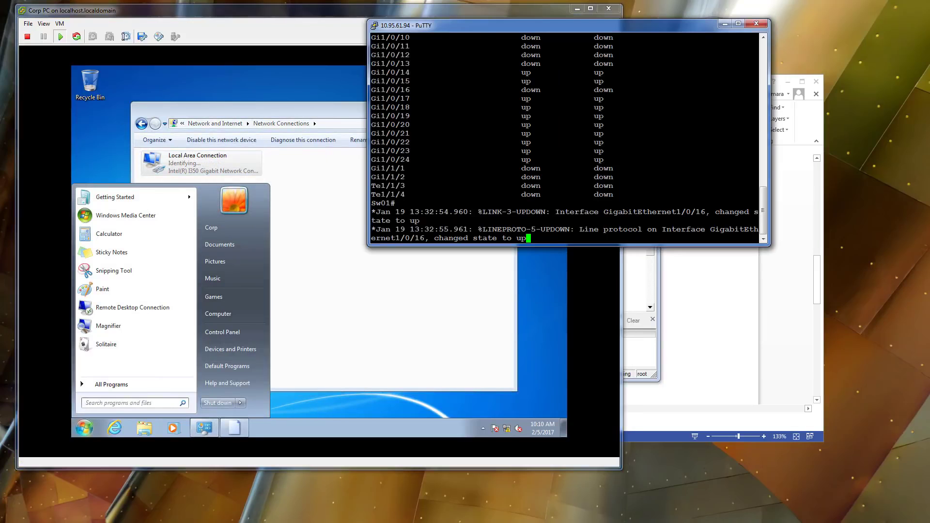
type("conf t")
key("Return")
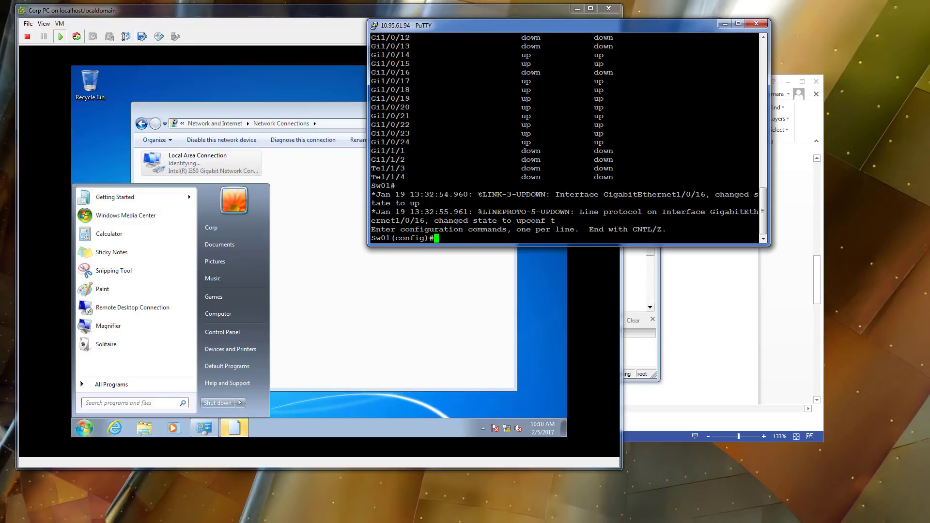
type("itner")
key("BackSpace")
key("BackSpace")
key("BackSpace")
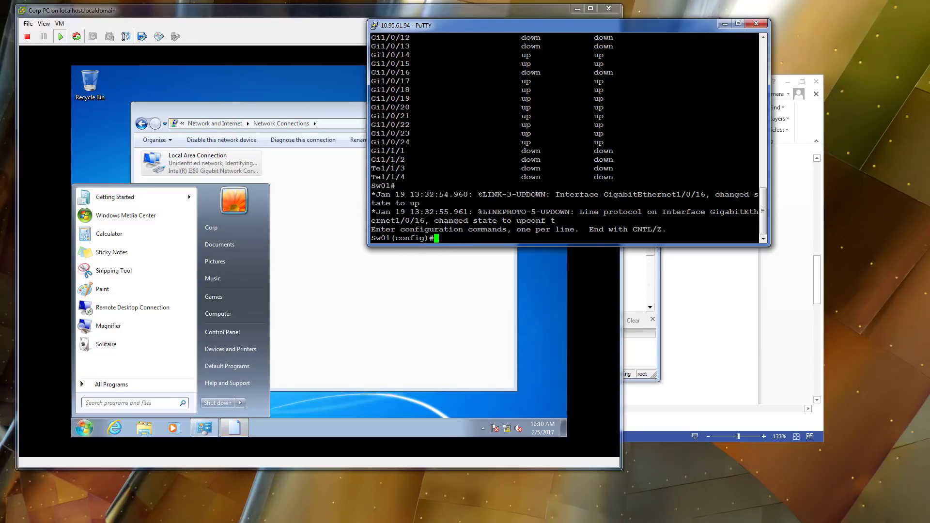
type("er g1/")
key("BackSpace")
key("BackSpace")
key("BackSpace")
key("BackSpace")
key("BackSpace")
key("BackSpace")
key("BackSpace")
key("BackSpace")
key("BackSpace")
type("inter g1/")
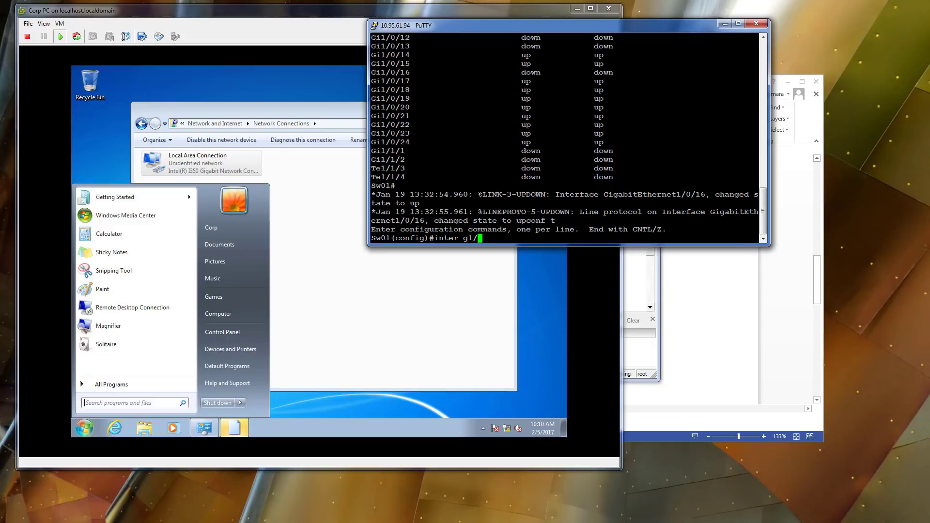
type("0/16")
key("Return")
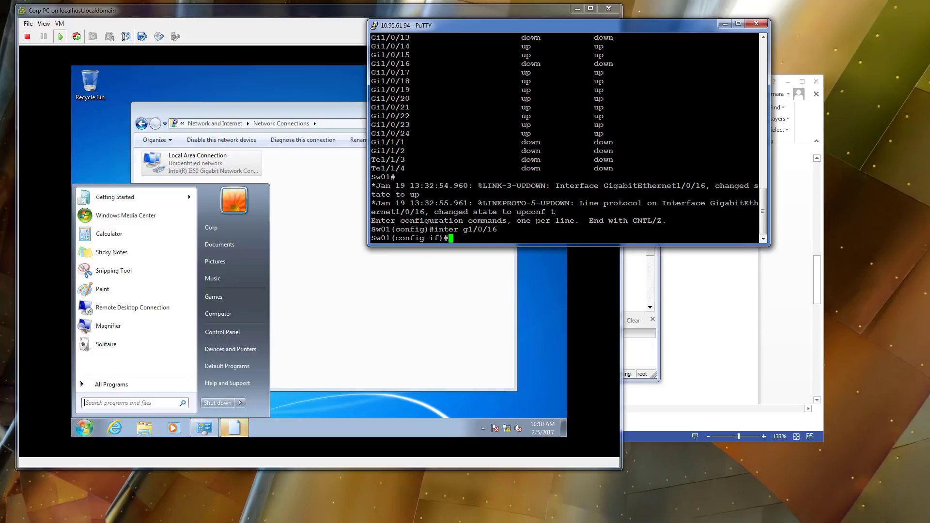
type("shut")
key("Return")
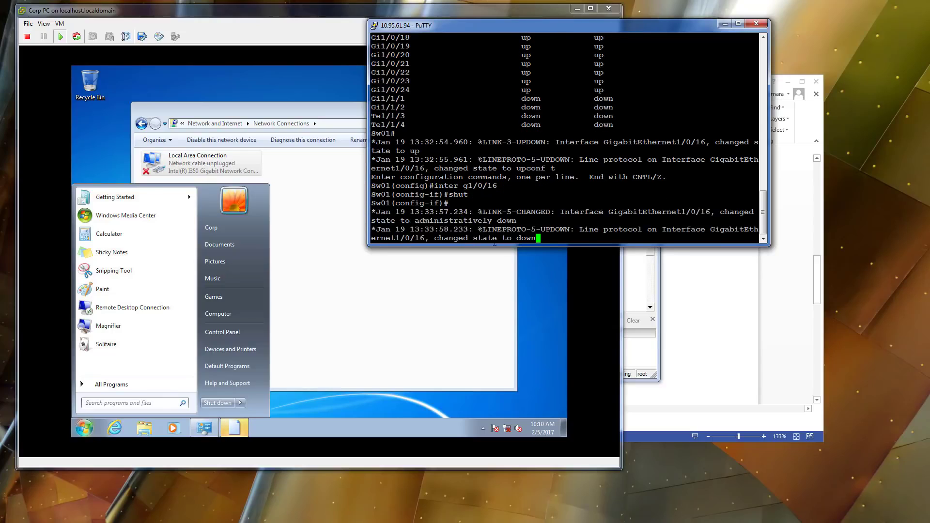
type("do show run inter g1/")
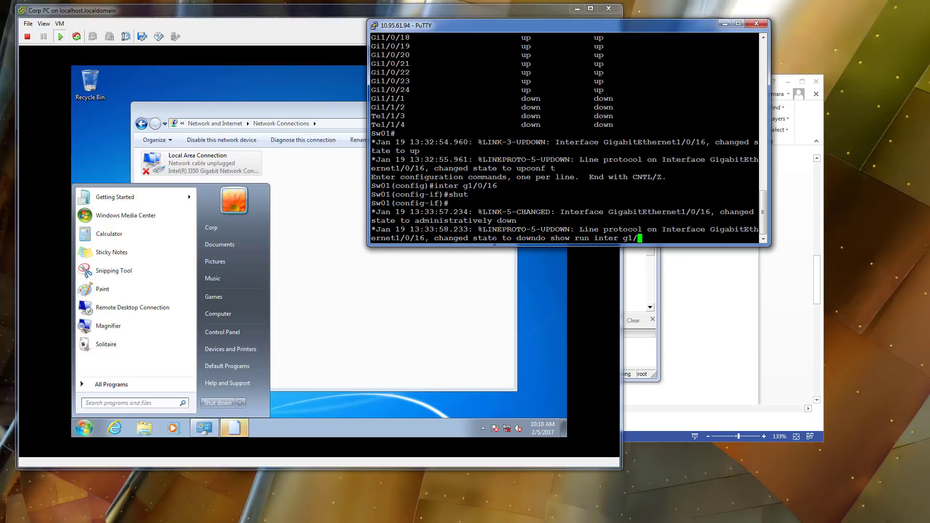
type("0/16")
key("Return")
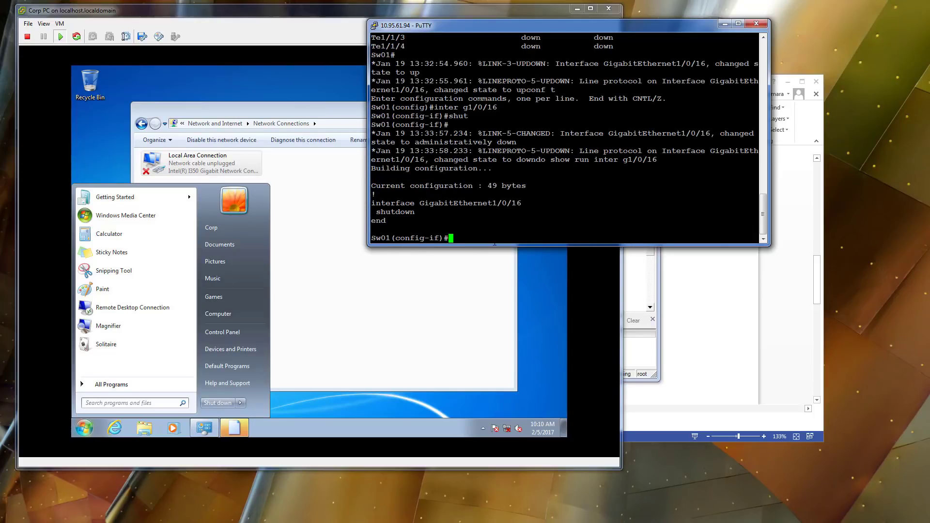
Describe Gi1/0/16 as Corp-PC and make it an access port in VLAN 100.
type("des")
key("Tab")
type("Corp-")
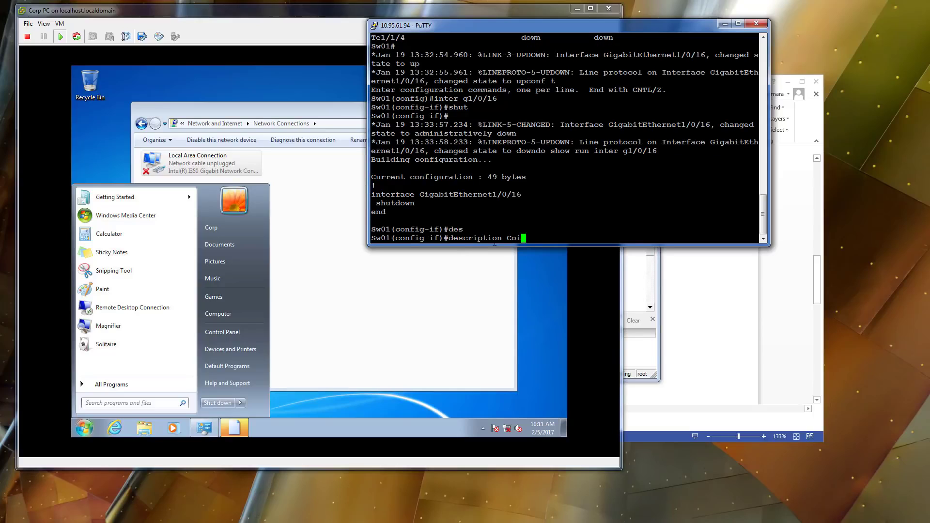
type("PC")
key("Return")
type("swi")
key("Tab")
type("mode access")
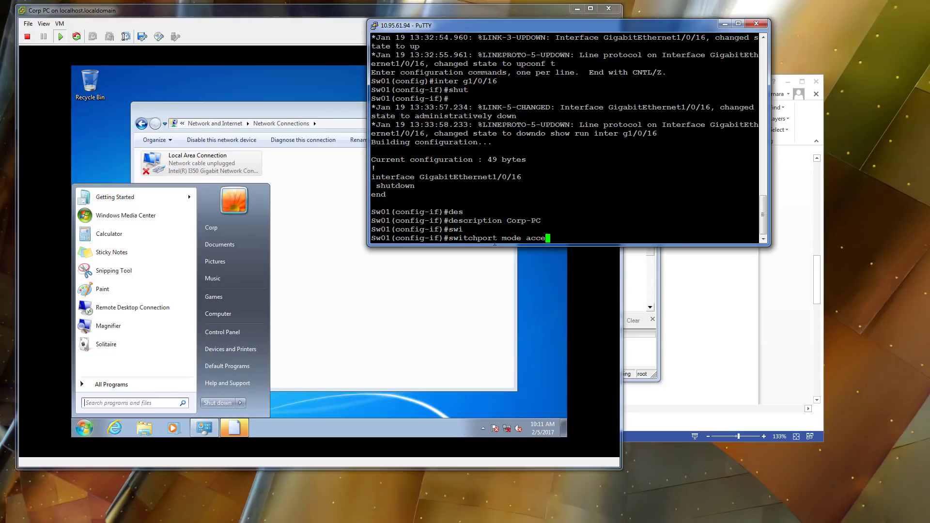
key("Return")
type("sw")
key("Tab")
type("access v")
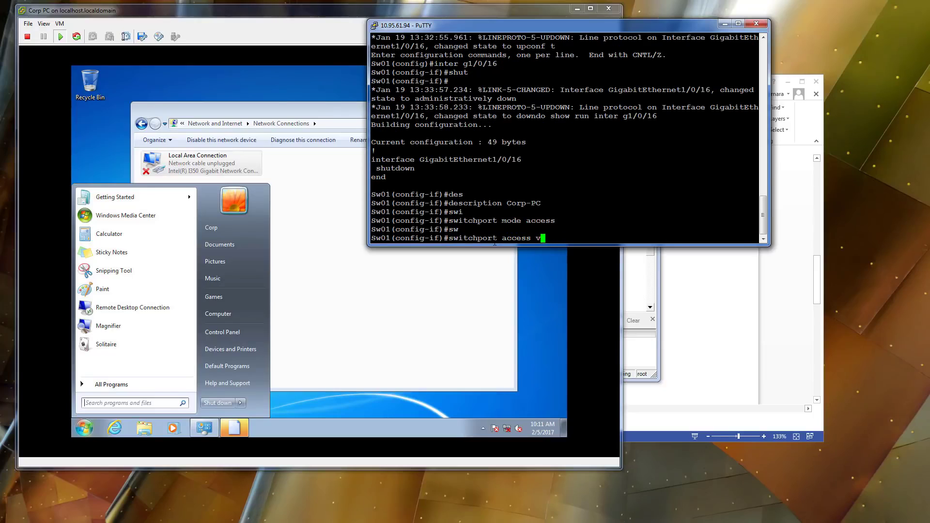
type("lan 100")
key("Return")
Enable spanning-tree PortFast, re-enable the port with no shut, and save with do write mem.
type("span")
key("Tab")
type("por")
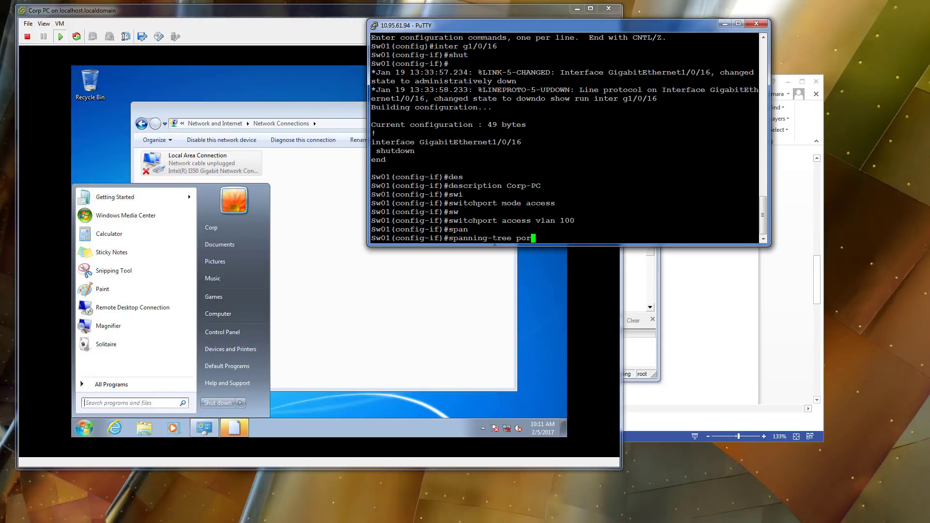
type("tf")
key("Tab")
key("Return")
type("no shut")
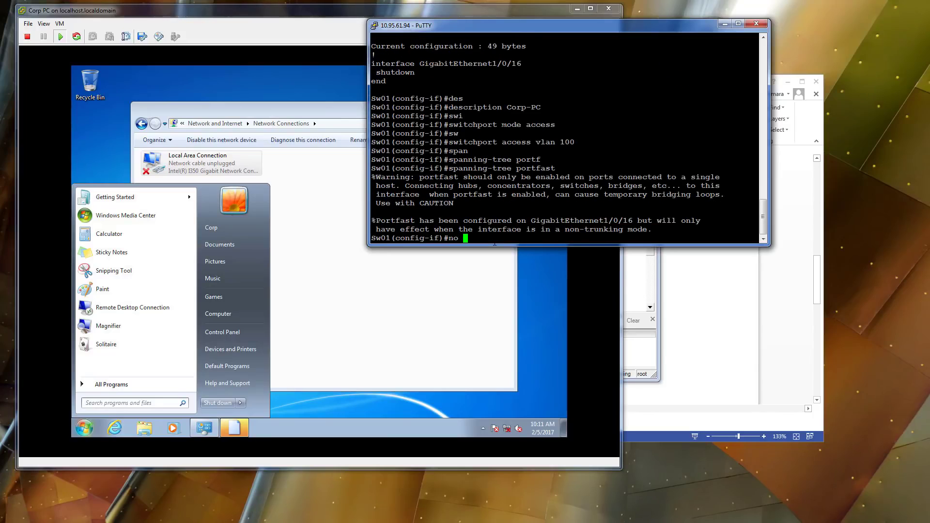
key("Return")
type("do write mem")
key("Return")
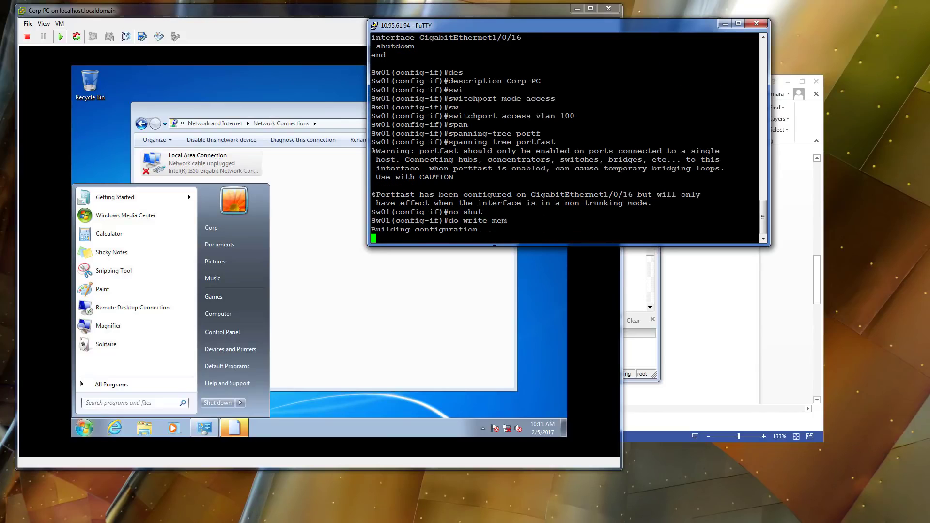
left_click(327, 170)
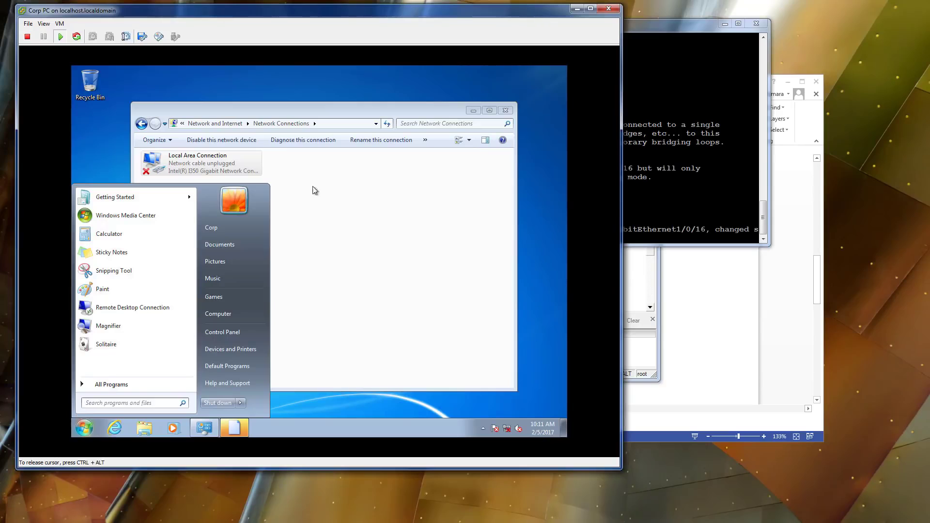
Ping 10.1.100.40 from a Corp PC command prompt with no loss, then bring up Computer's context menu.
left_click(84, 427)
type("cmd")
key("Return")
type("pin")
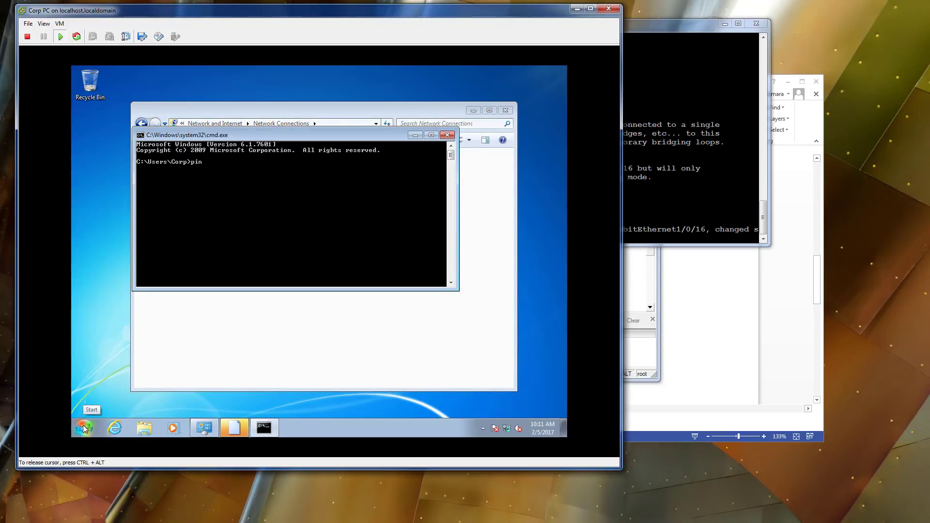
type("g 10.1.100")
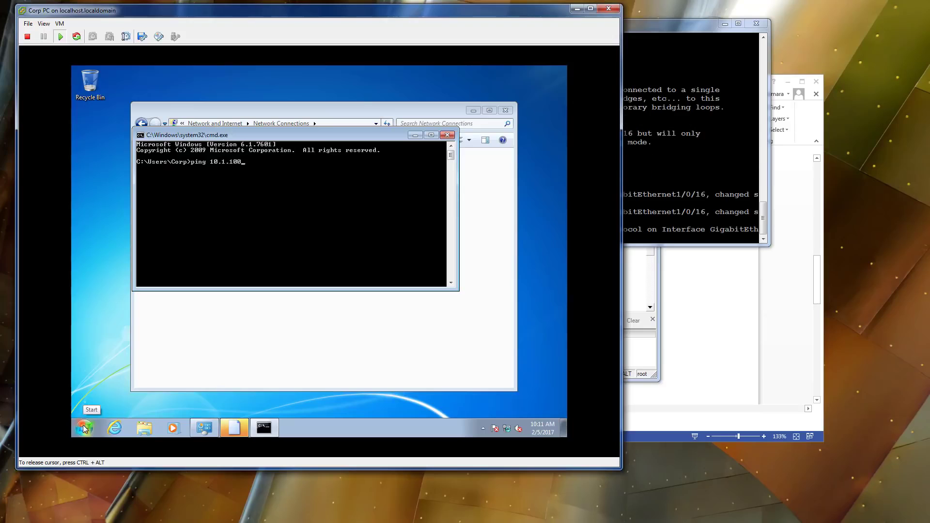
type(".40")
key("Return")
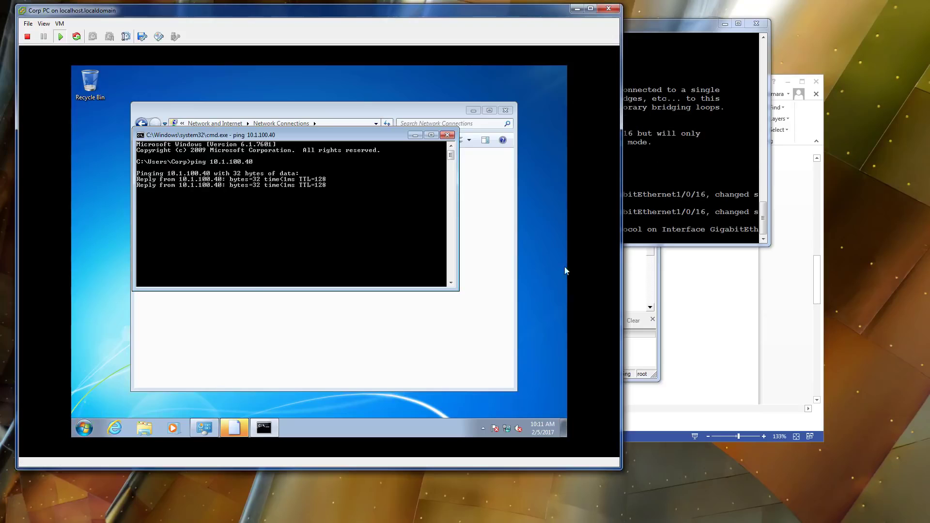
key("ctrl+c")
left_click(84, 429)
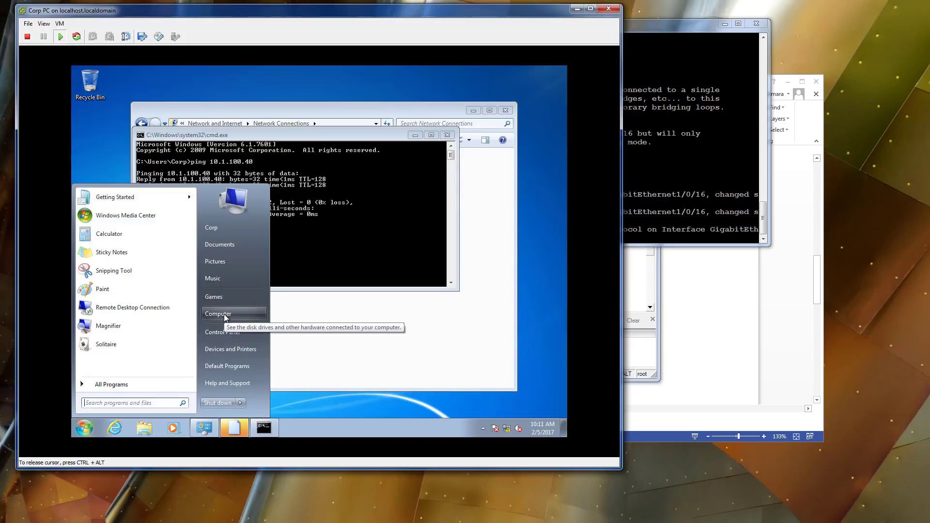
right_click(225, 317)
Dismiss the IP conflict warning and change the Corp PC's membership to domain securitydemo.net.
left_click(252, 396)
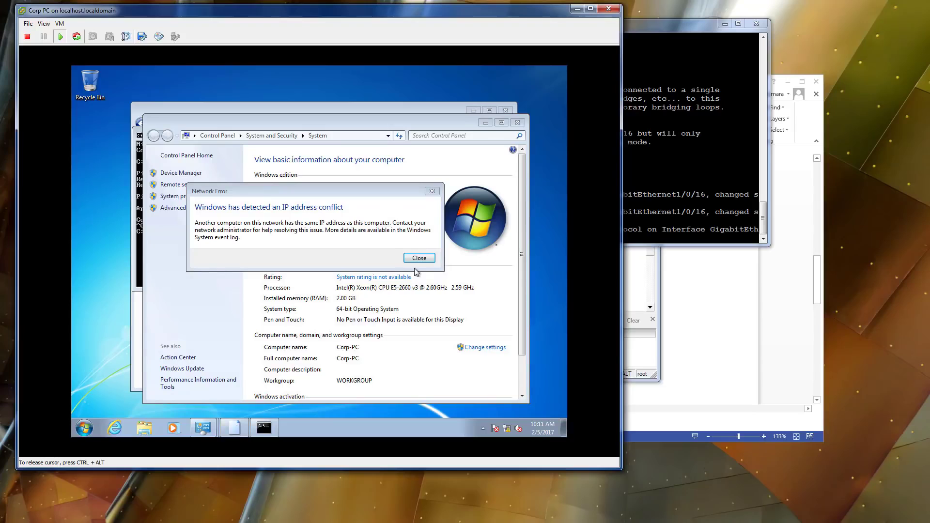
left_click(417, 259)
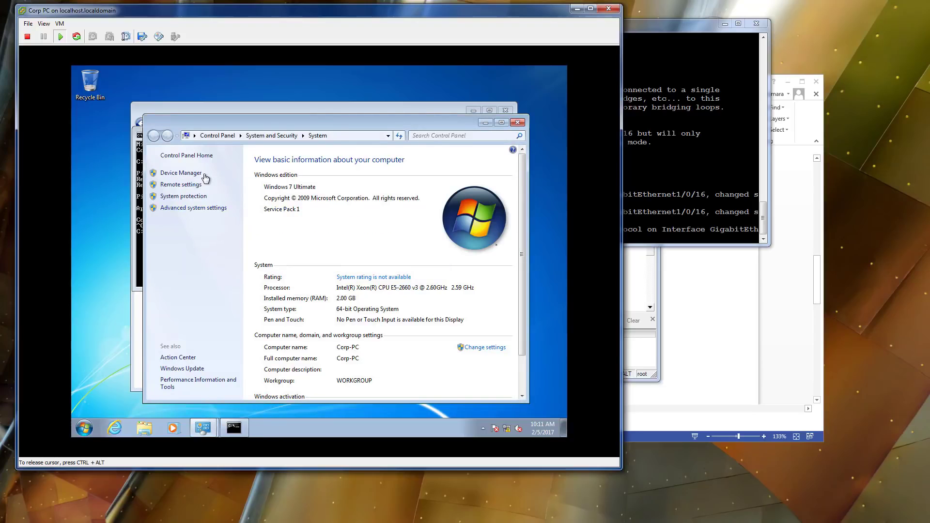
left_click(475, 350)
left_click(306, 281)
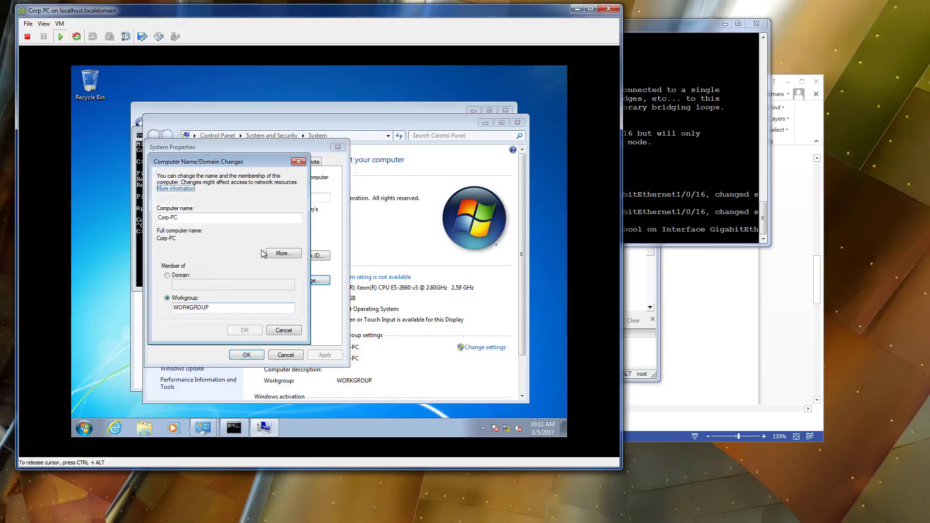
double_click(174, 307)
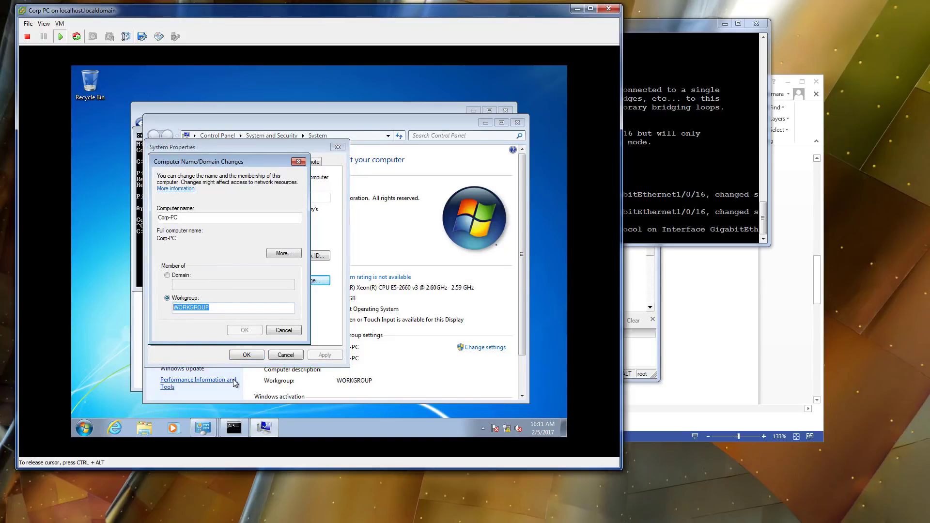
left_click(167, 275)
left_click(179, 284)
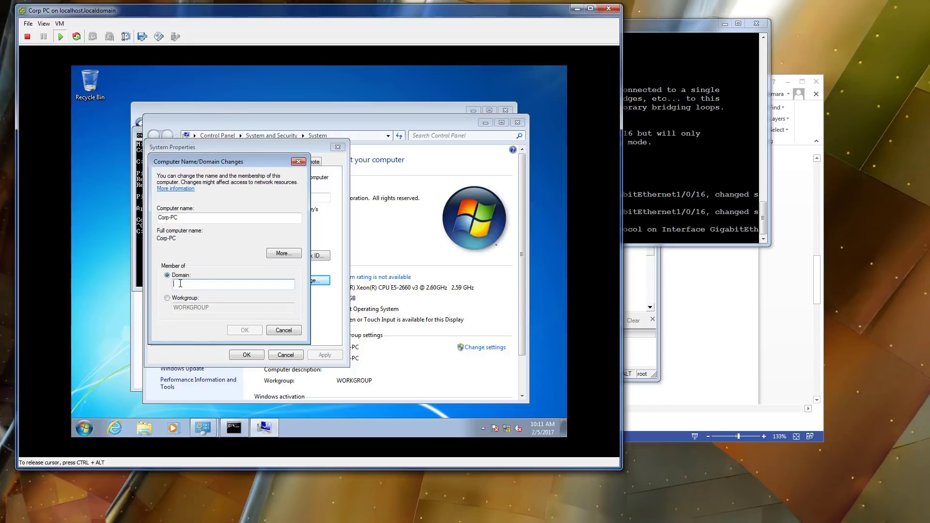
type("securitydemo.")
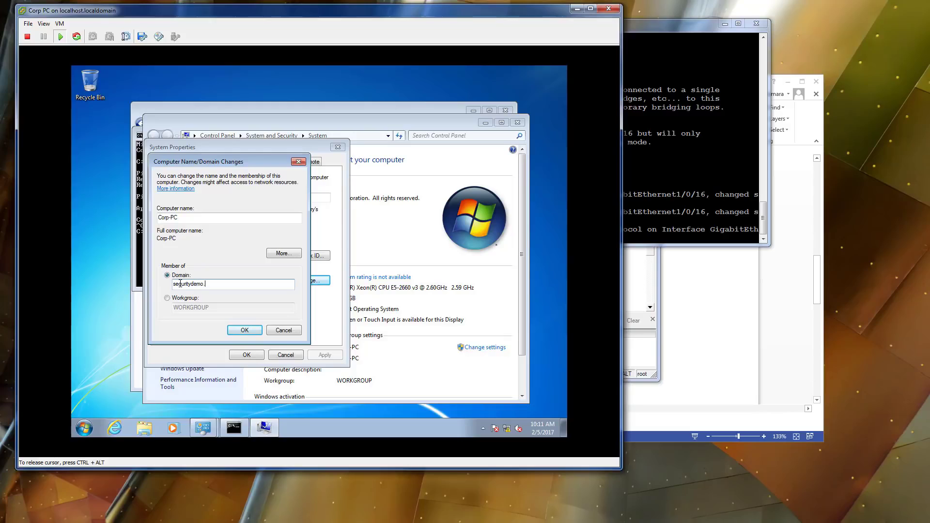
type("net")
key("Return")
Authenticate as the domain administrator, acknowledge the welcome and restart notices, and restart the PC now.
left_click(224, 242)
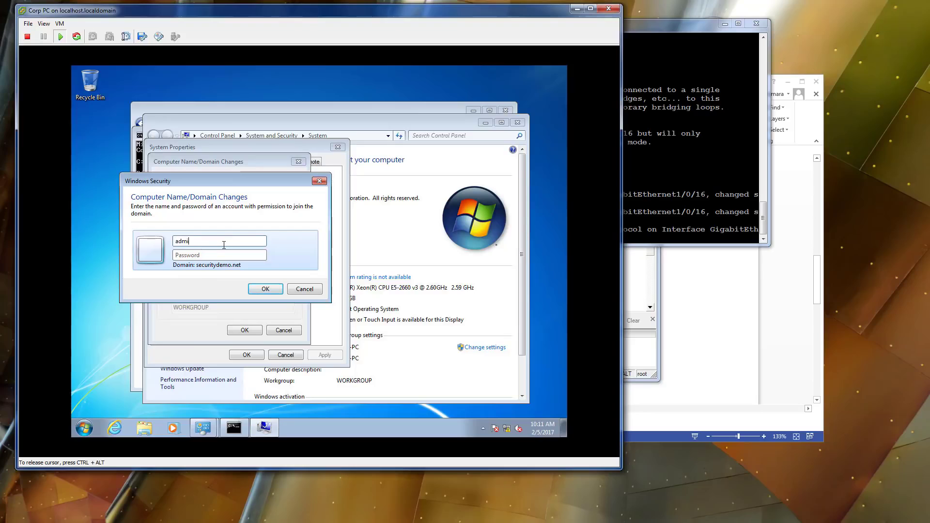
type("administrator")
key("Tab")
type("•••••••••••")
key("Return")
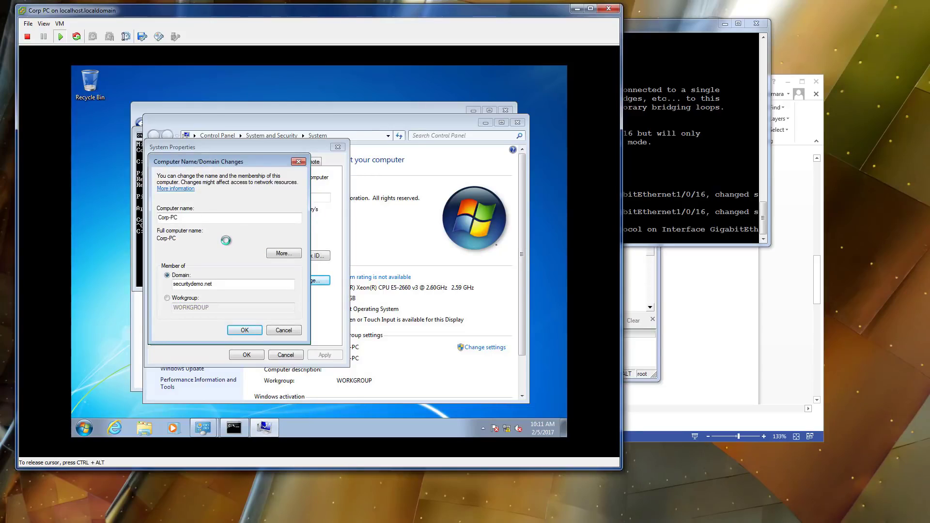
left_click(383, 289)
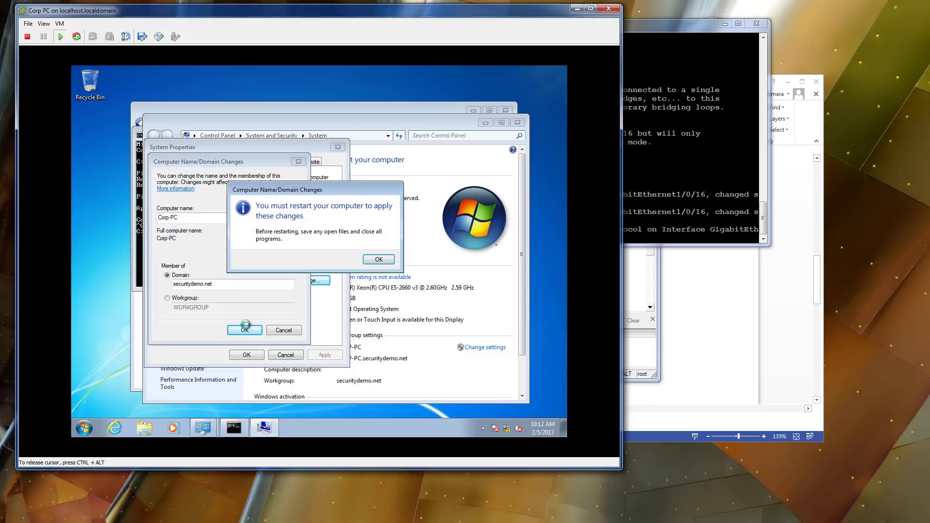
left_click(387, 262)
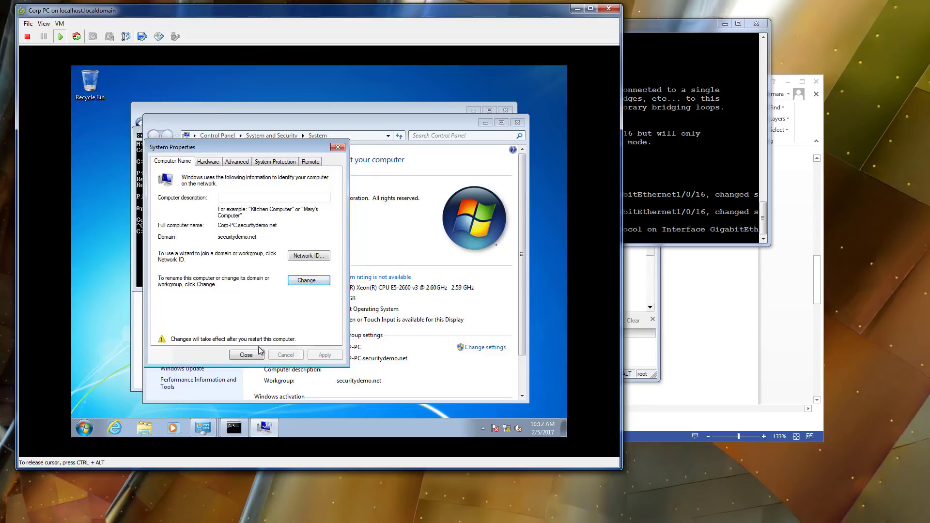
left_click(257, 355)
left_click(334, 256)
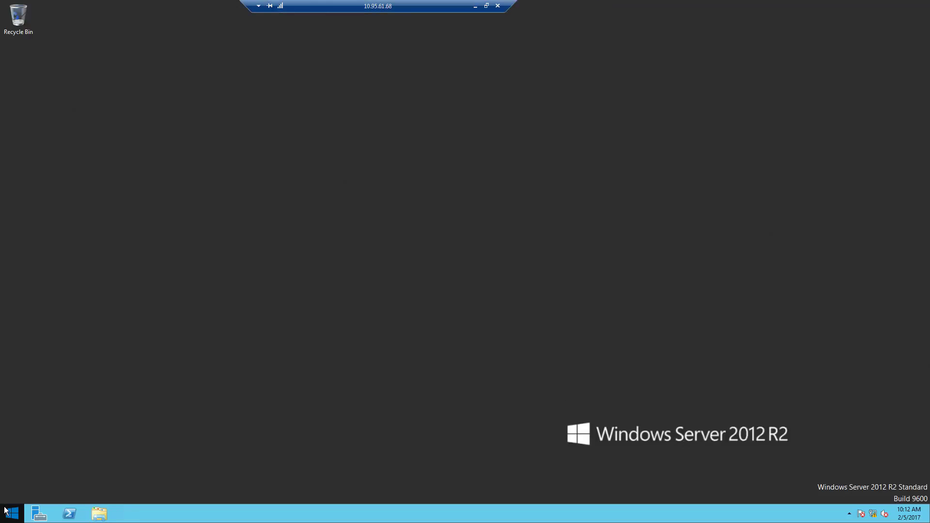
Launch Active Directory Users and Computers and widen the Name column of the Users container.
left_click(7, 511)
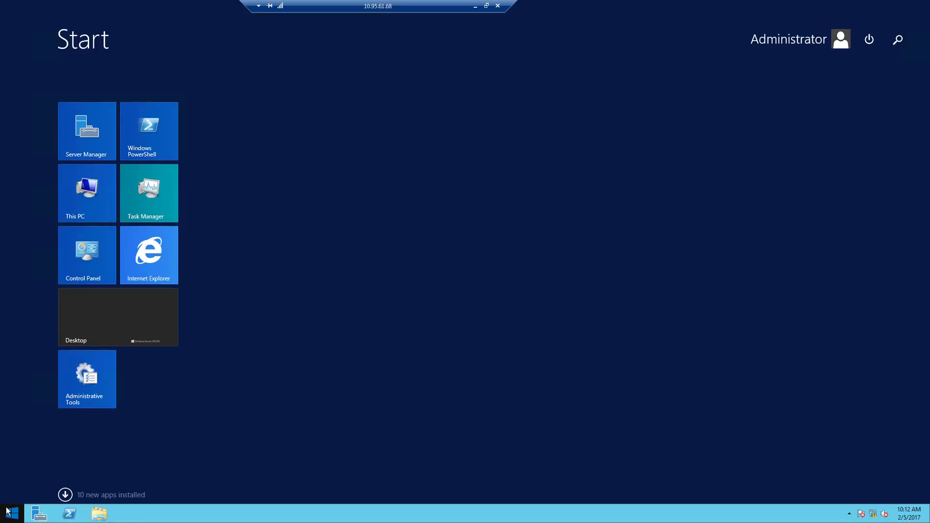
type("users and Computers")
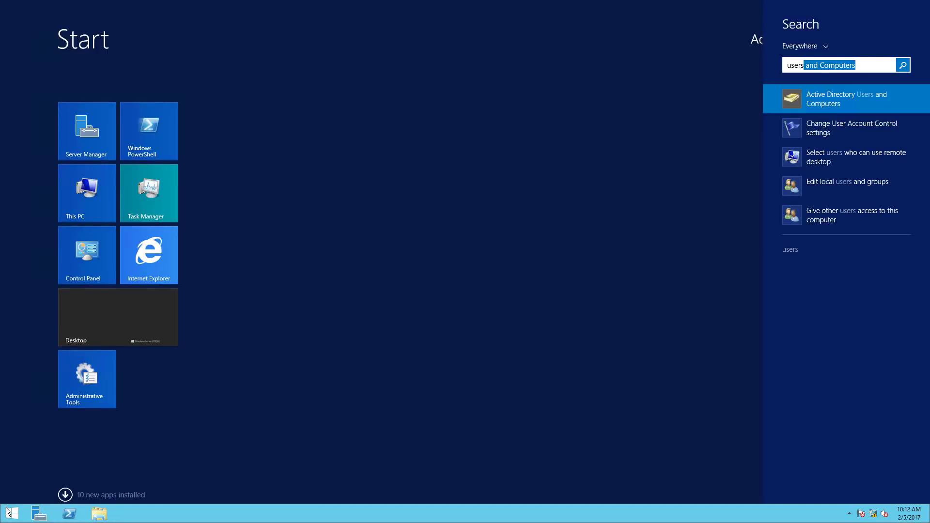
key("Down")
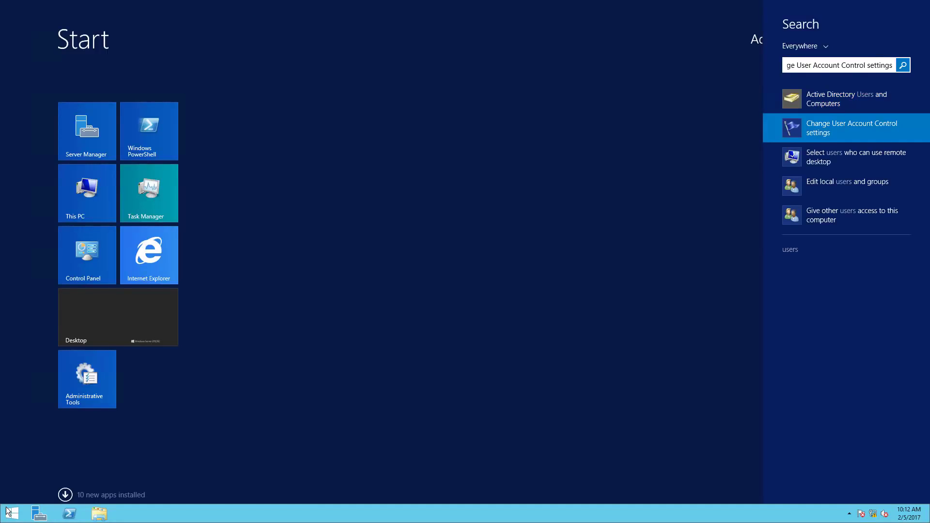
key("Up")
key("Return")
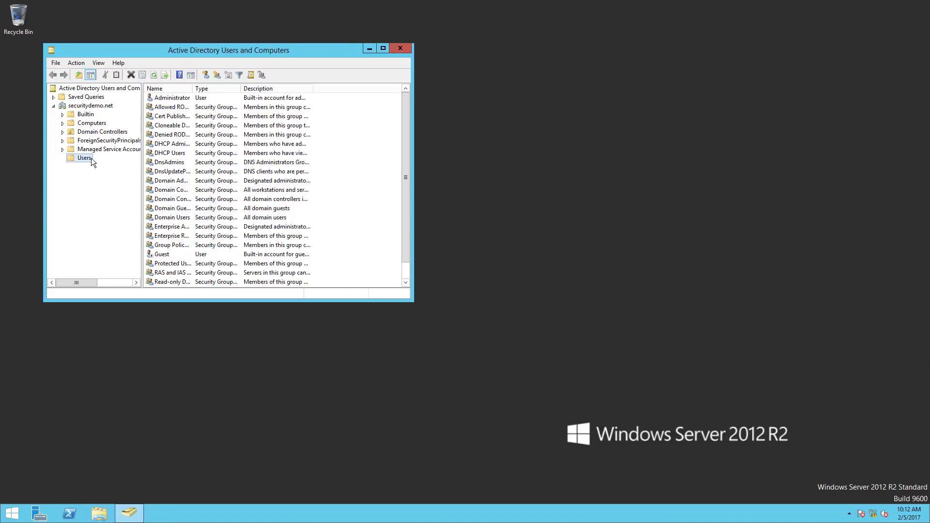
right_click(92, 157)
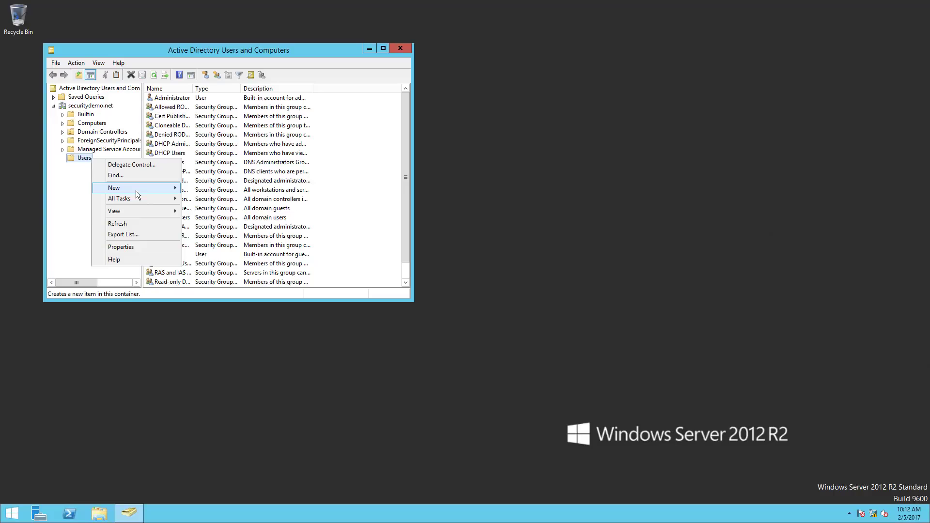
mouse_move(136, 191)
left_click(211, 210)
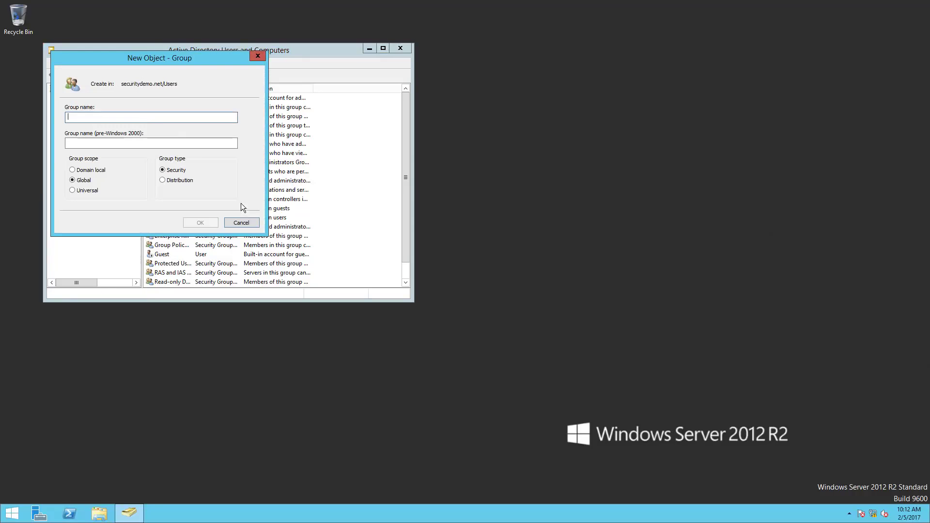
left_click(253, 223)
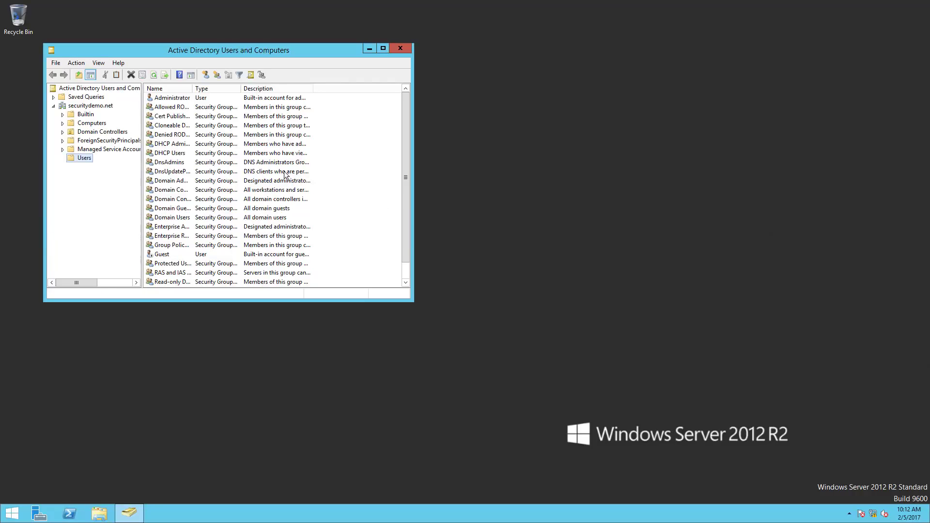
left_click_drag(193, 89, 246, 89)
scroll(268, 187, "down", 1)
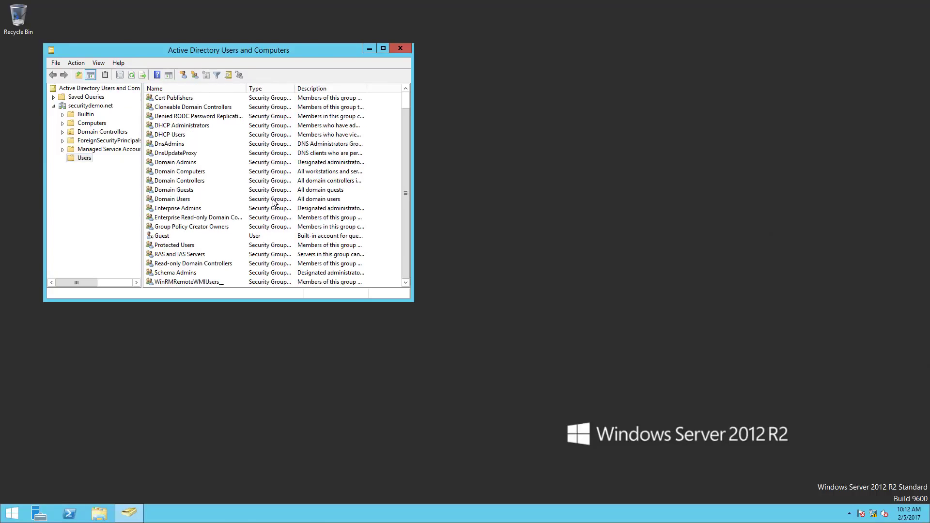
scroll(274, 206, "up", 1)
Create the Employees, Vendors and Demo groups in the Users container.
right_click(79, 160)
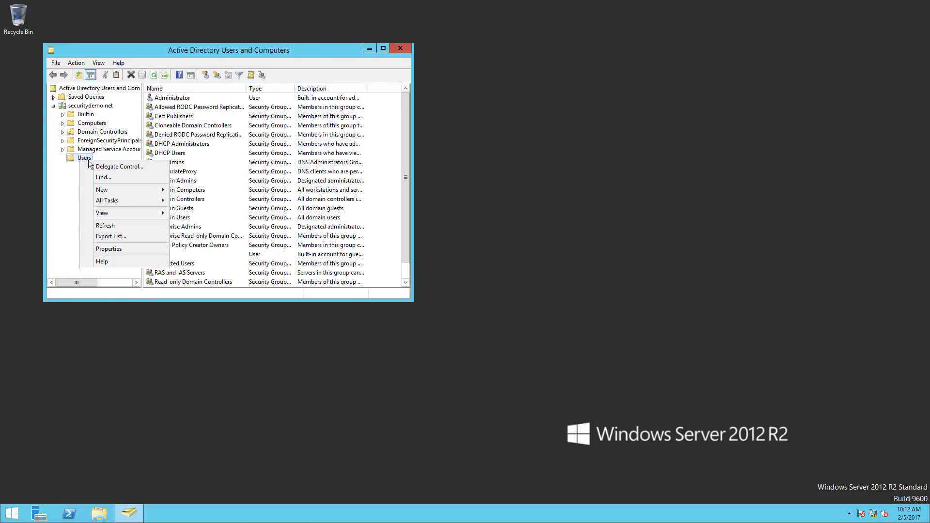
mouse_move(119, 190)
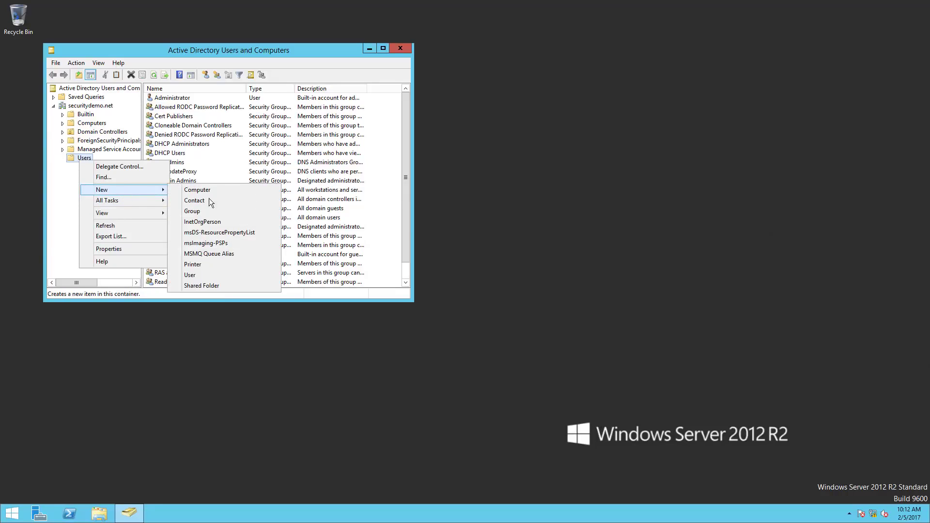
left_click(206, 211)
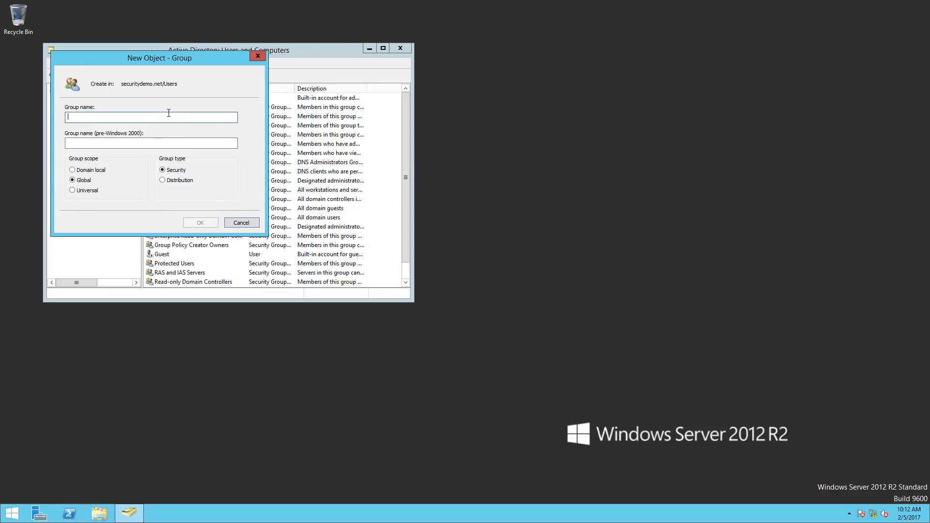
type("Employees")
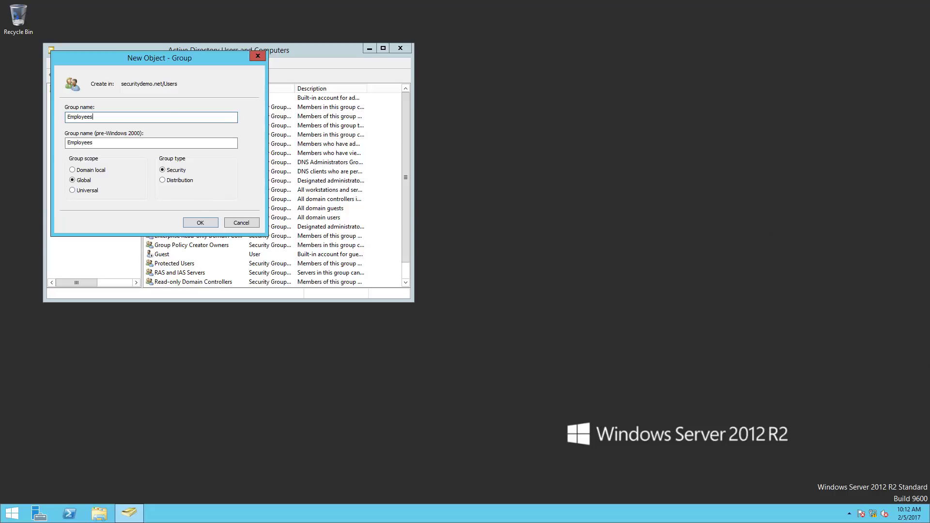
left_click(199, 218)
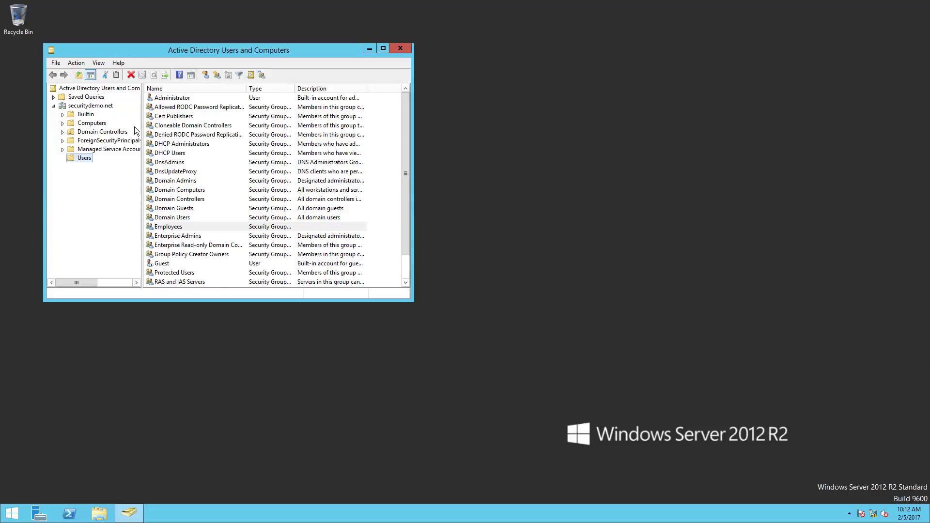
right_click(79, 160)
mouse_move(106, 191)
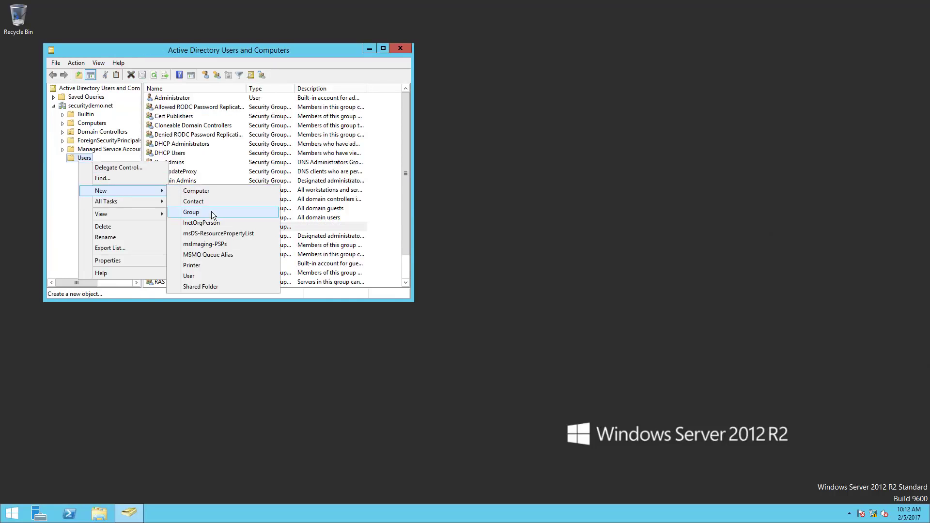
left_click(211, 211)
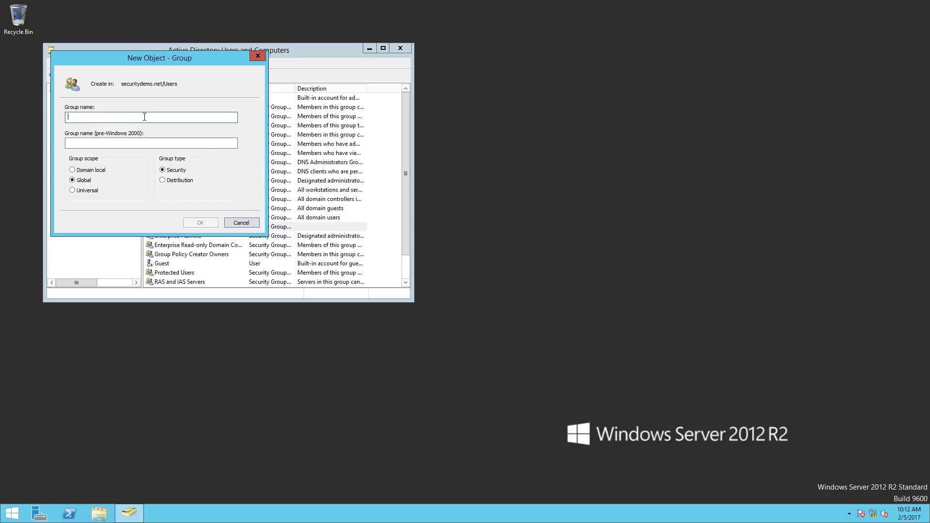
type("Vendors")
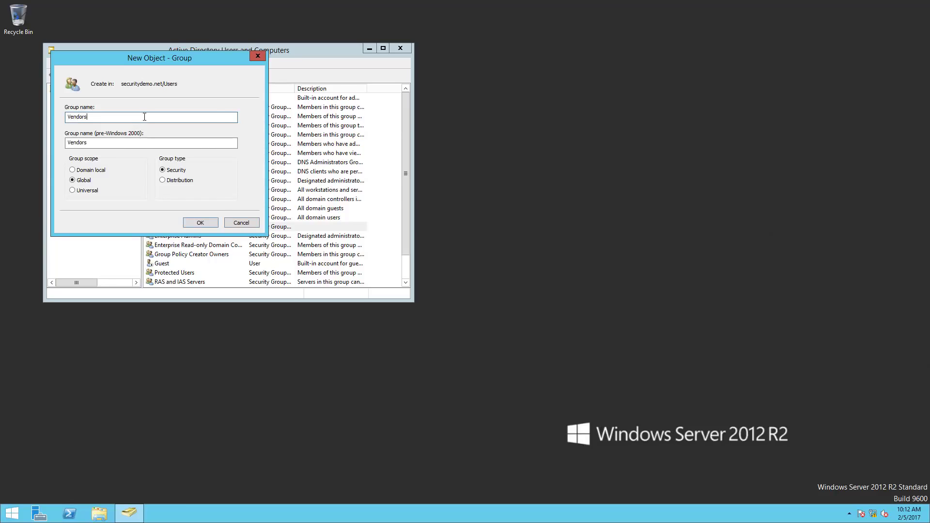
left_click(208, 223)
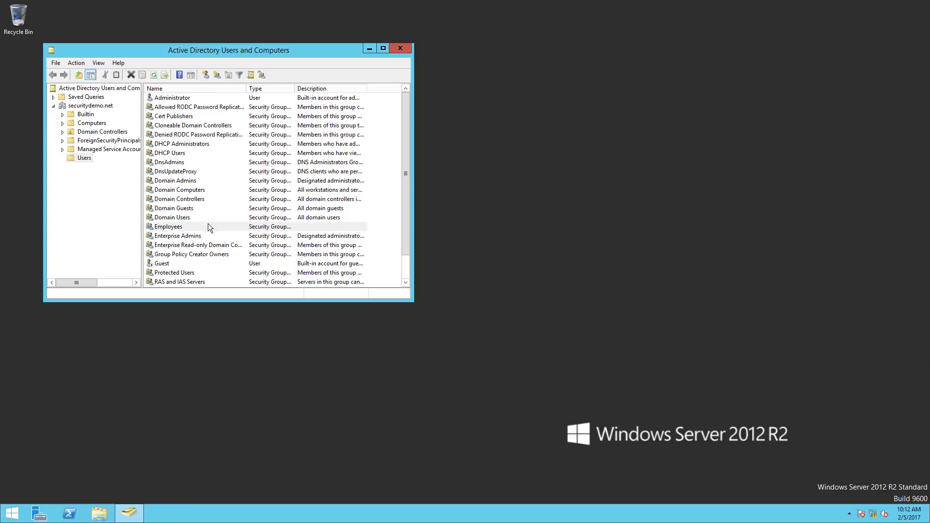
right_click(89, 158)
mouse_move(125, 191)
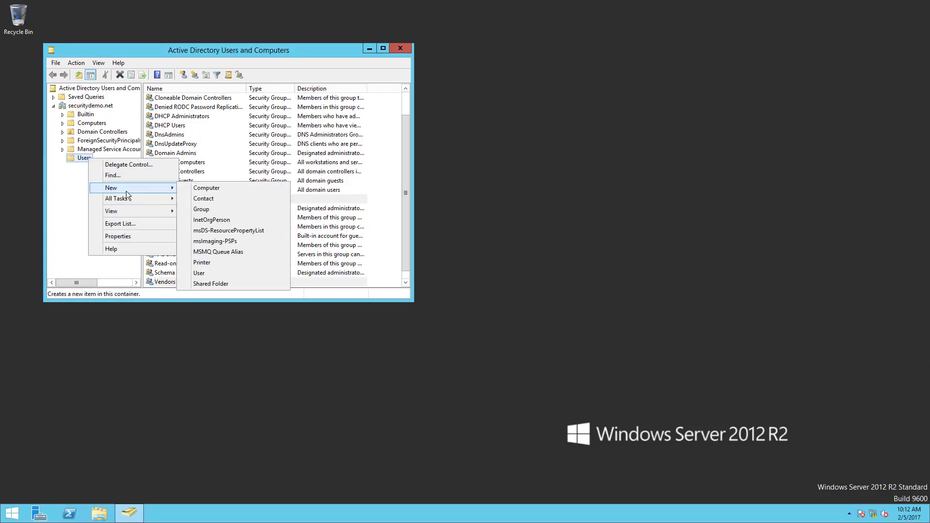
left_click(205, 211)
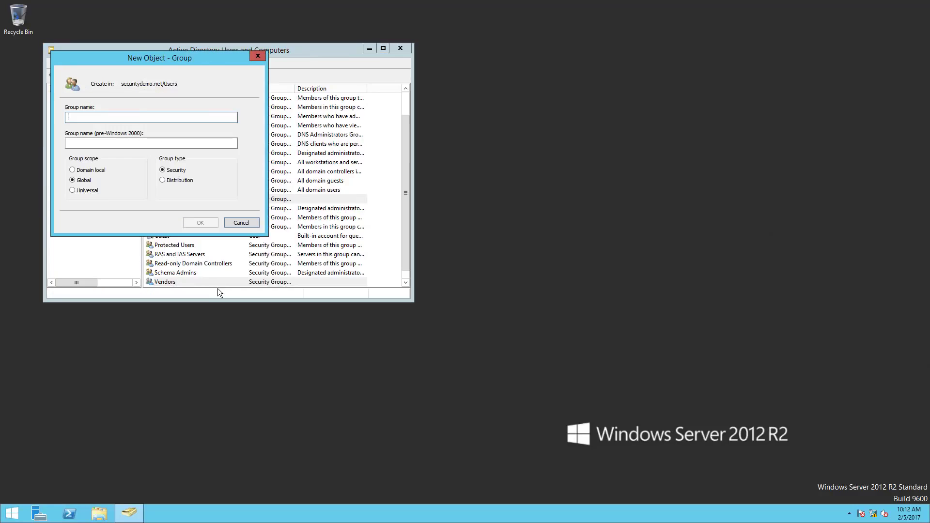
type("Demo")
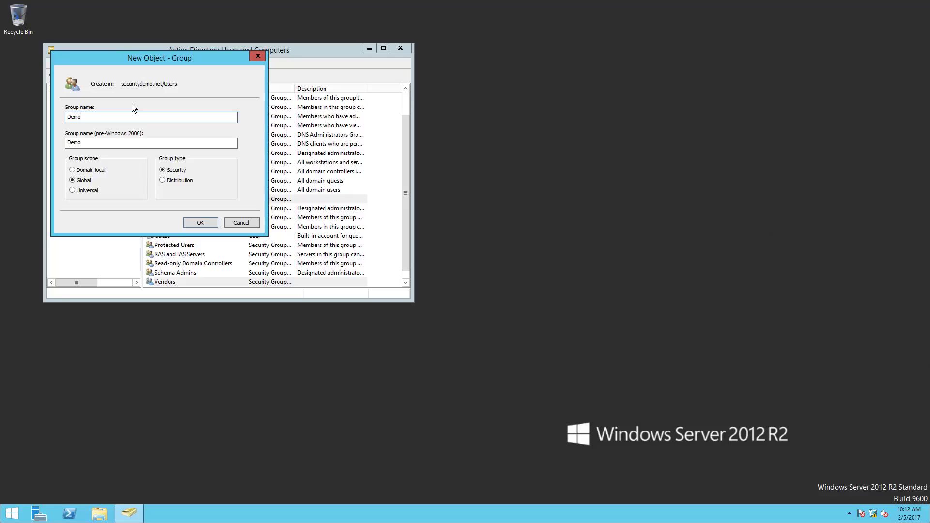
left_click(200, 223)
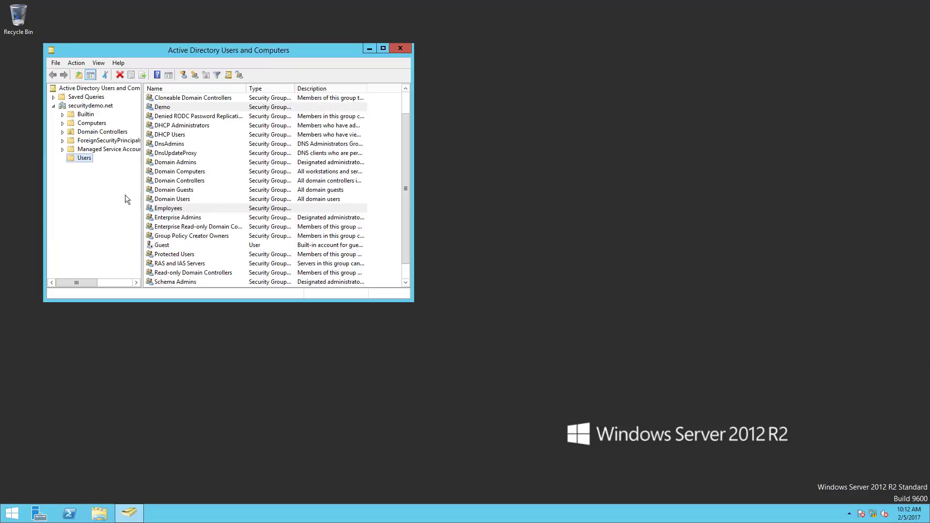
Start a new user in Users and enter the person's first, last, full and logon names.
right_click(85, 158)
mouse_move(134, 187)
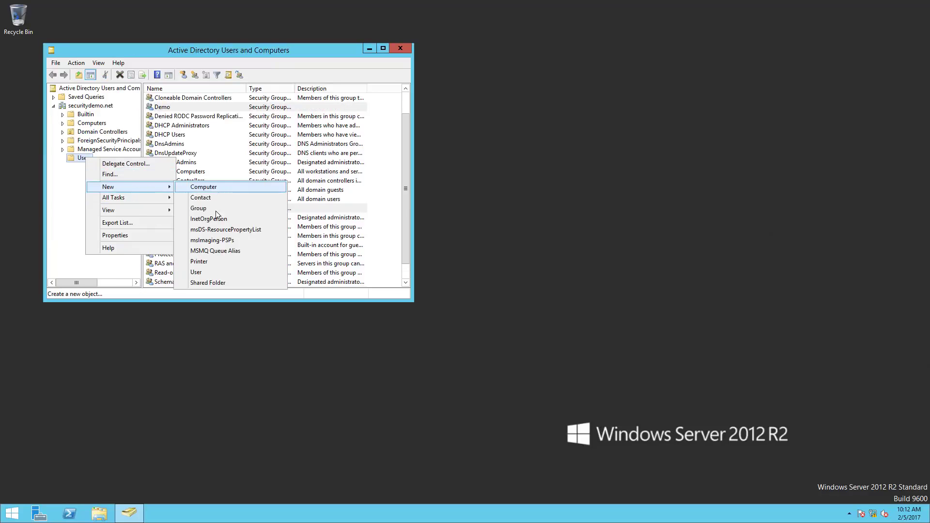
left_click(209, 273)
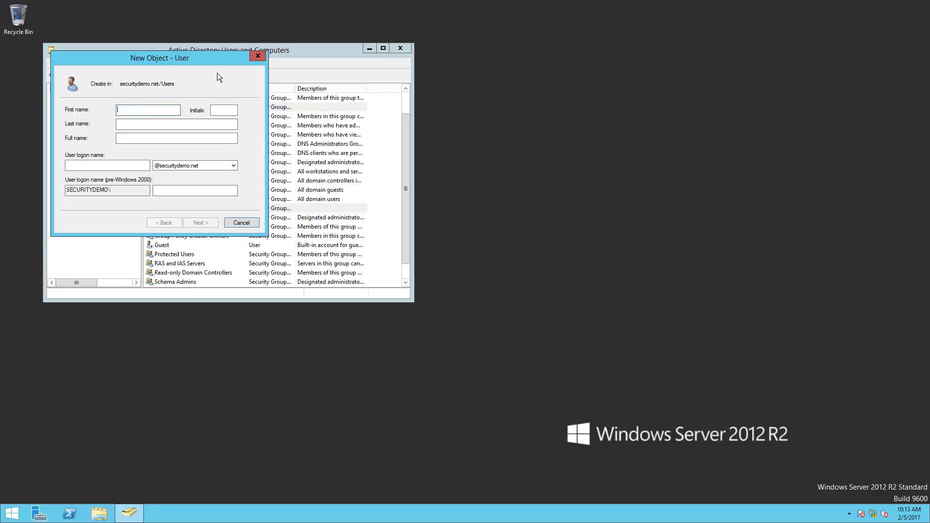
key("Tab")
key("shift+Tab")
key("End")
key("Tab")
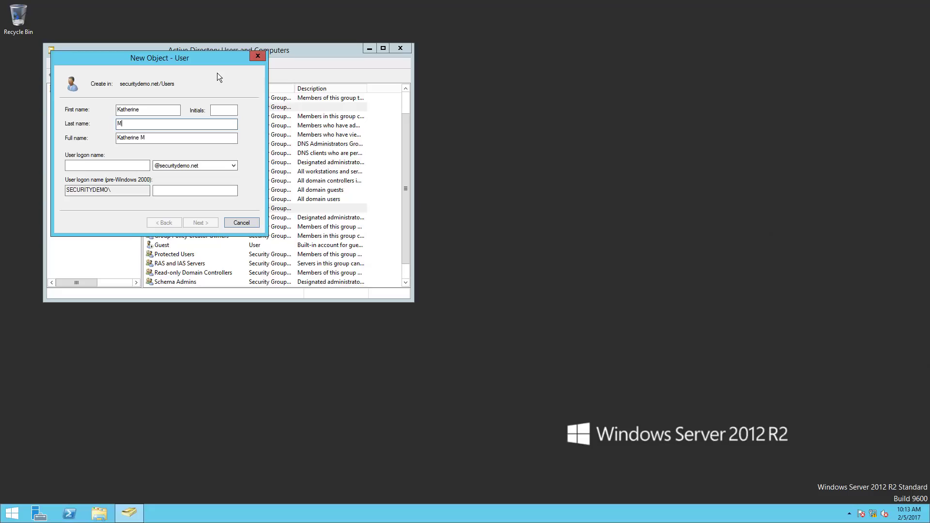
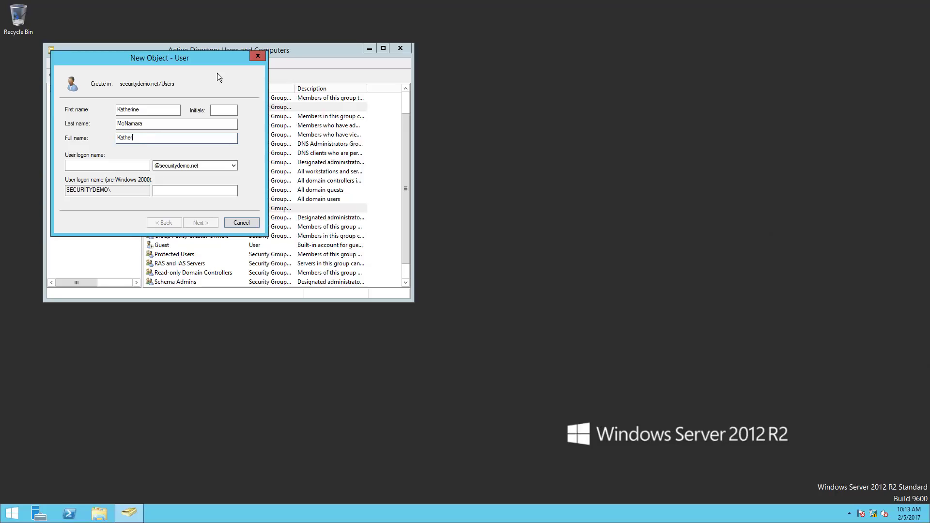
key("Tab")
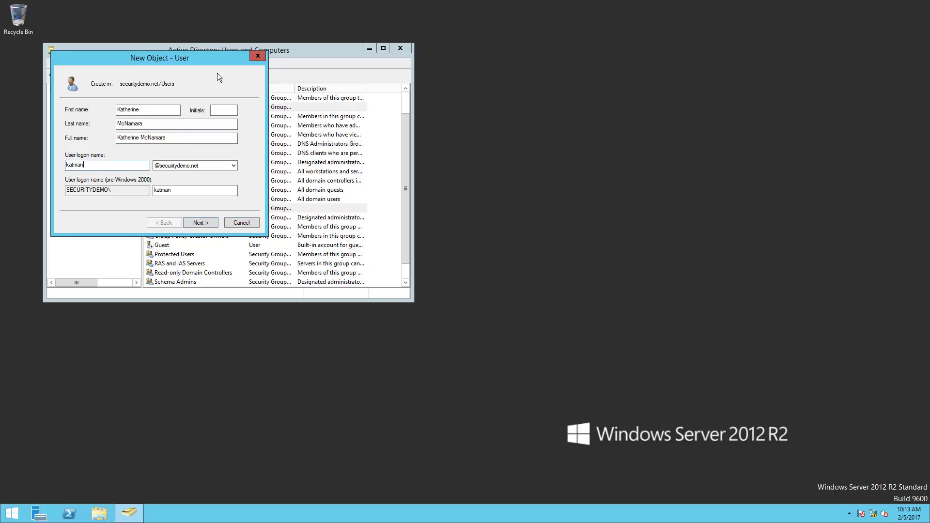
key("BackSpace")
key("BackSpace")
Set the account password so the user cannot change it and it never expires, then finish.
left_click(199, 222)
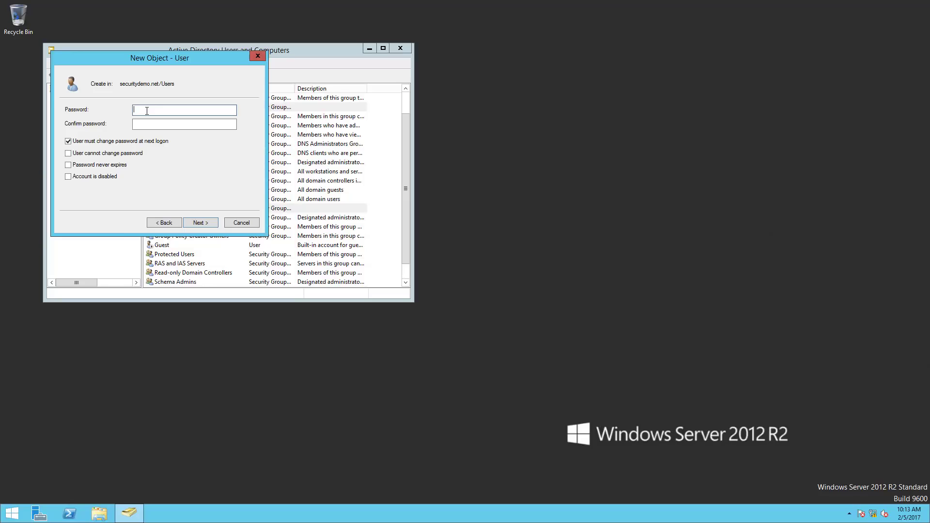
left_click(68, 141)
left_click(68, 153)
left_click(158, 112)
type("***********")
key("Tab")
type("**********")
left_click(201, 223)
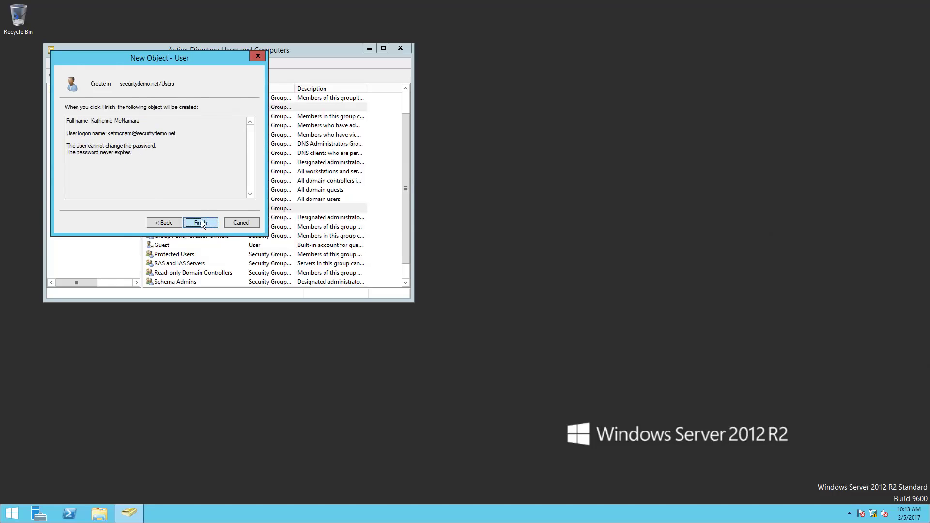
left_click(201, 222)
Enter the user's securitydemo.net e-mail address on the General page of their properties.
double_click(194, 255)
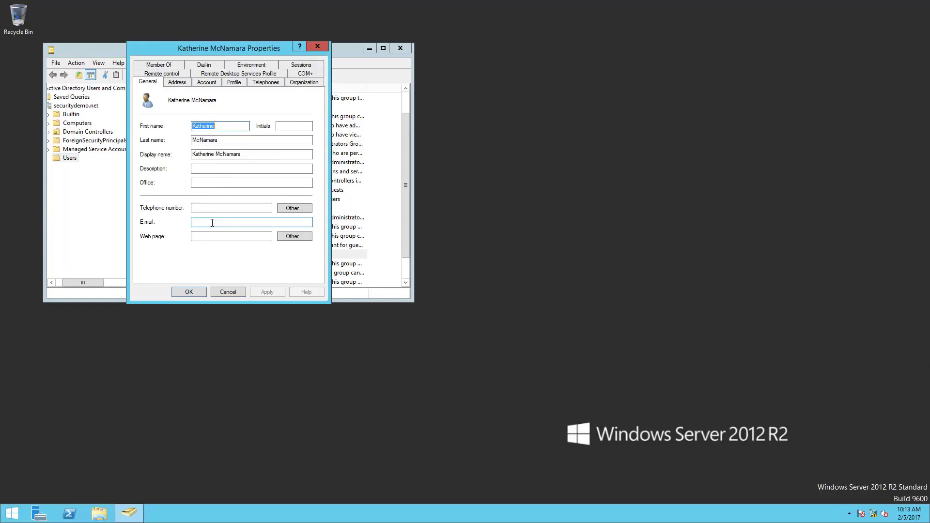
left_click(213, 222)
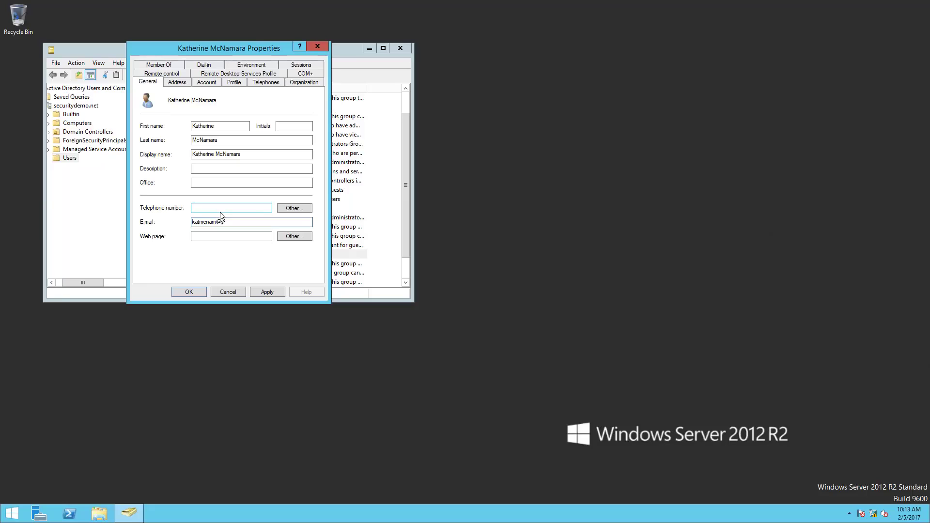
Add the user to Enterprise Admins and Domain Admins and save the properties.
left_click(176, 63)
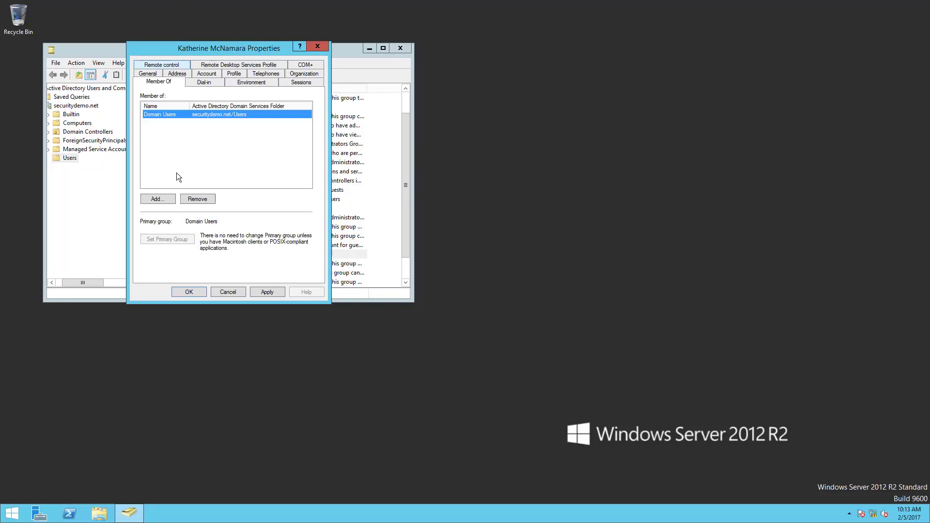
left_click(167, 200)
type("enterp")
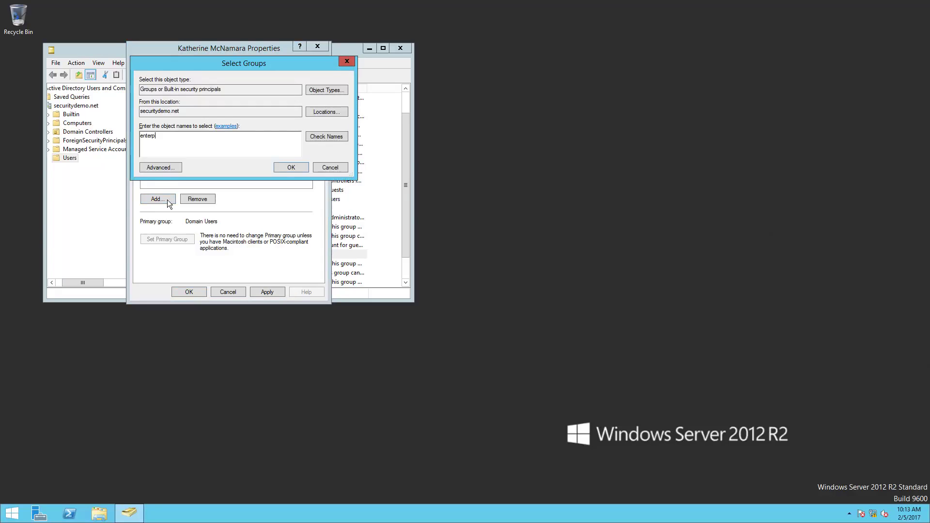
type("rise do")
key("BackSpace")
type("admin")
left_click(323, 136)
type("domain admin")
left_click(326, 138)
left_click(291, 167)
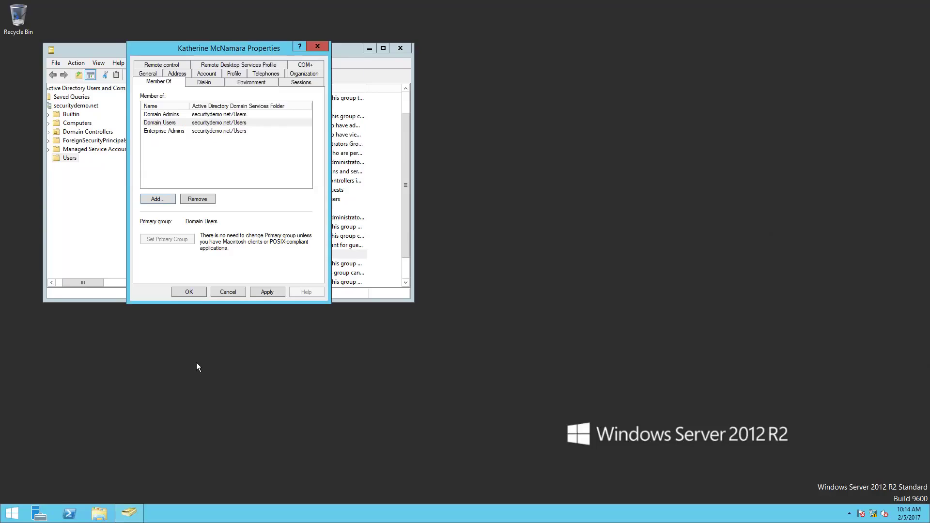
left_click(187, 292)
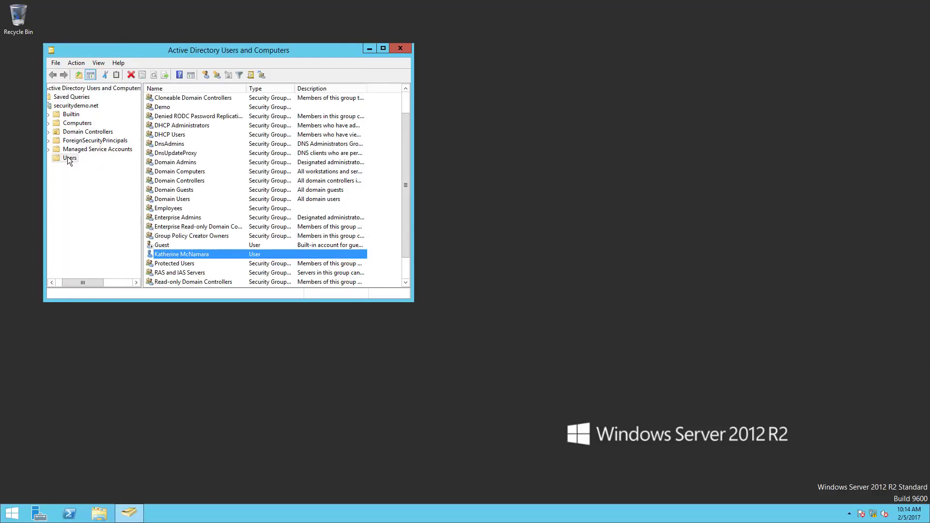
Start a new user in Users named Demo User with logon name demouser.
right_click(68, 158)
mouse_move(121, 187)
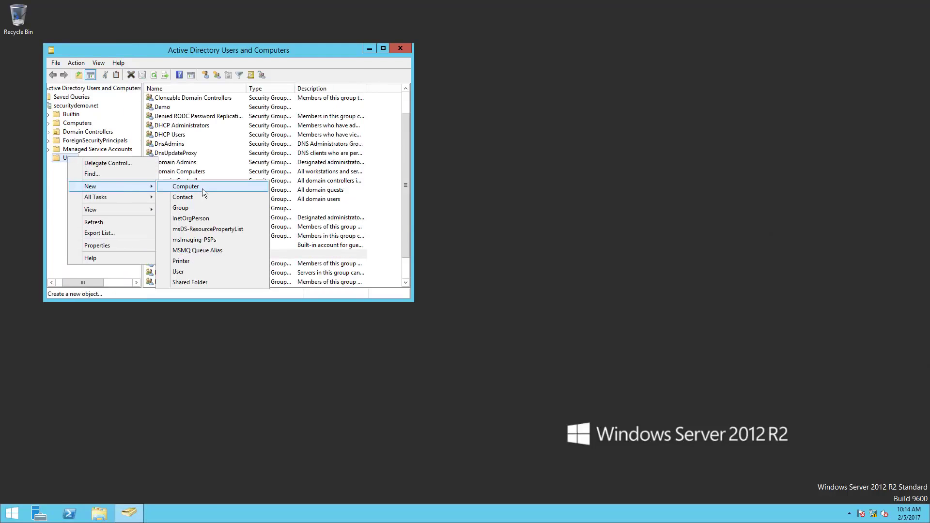
left_click(203, 273)
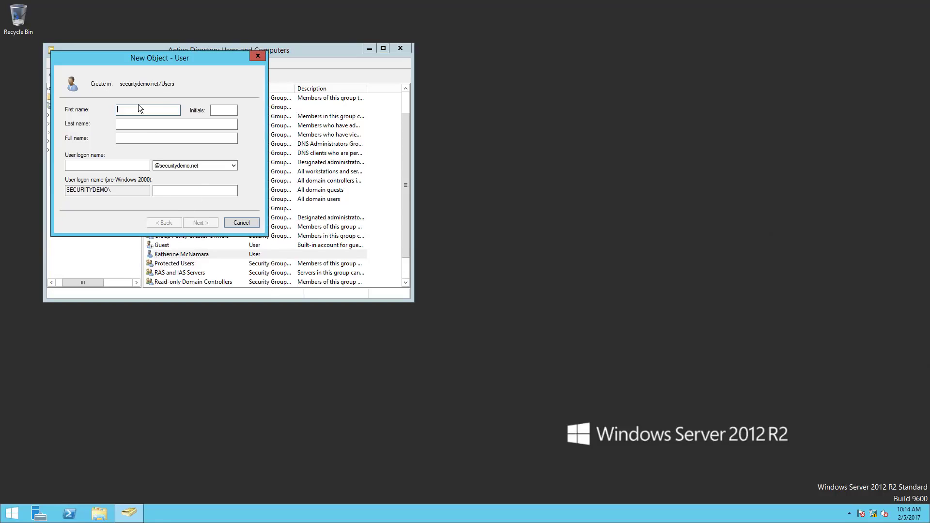
type("Demo")
key("Tab")
key("Tab")
type("USer")
key("Tab")
type("demouser")
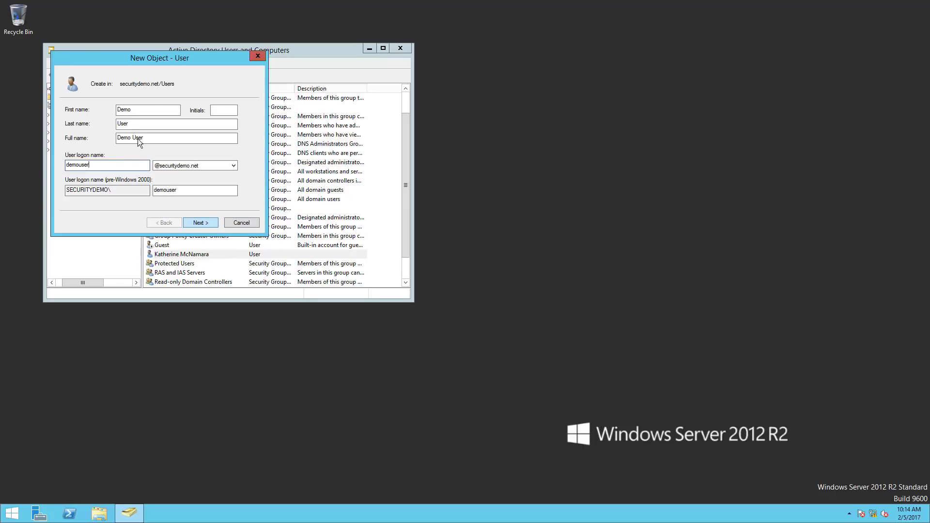
left_click(210, 224)
Give it a password that never expires and the user cannot change, then finish creating the account.
left_click(68, 141)
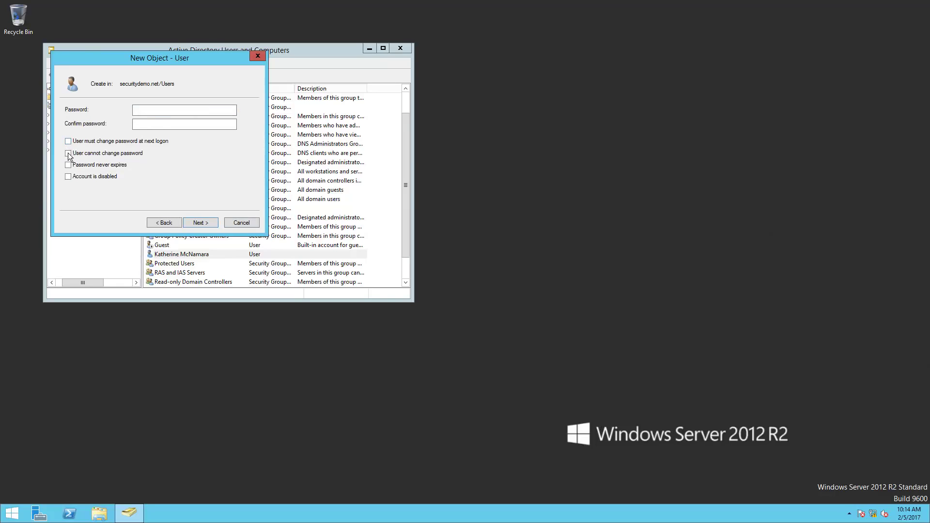
left_click(68, 153)
left_click(68, 165)
left_click(173, 110)
type("•••••••")
key("Tab")
type("•••••••")
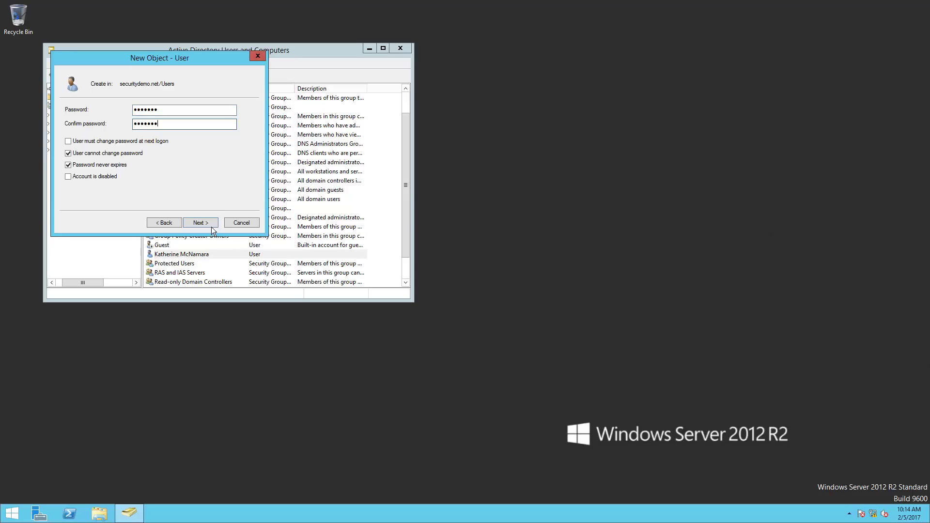
left_click(211, 227)
left_click(211, 227)
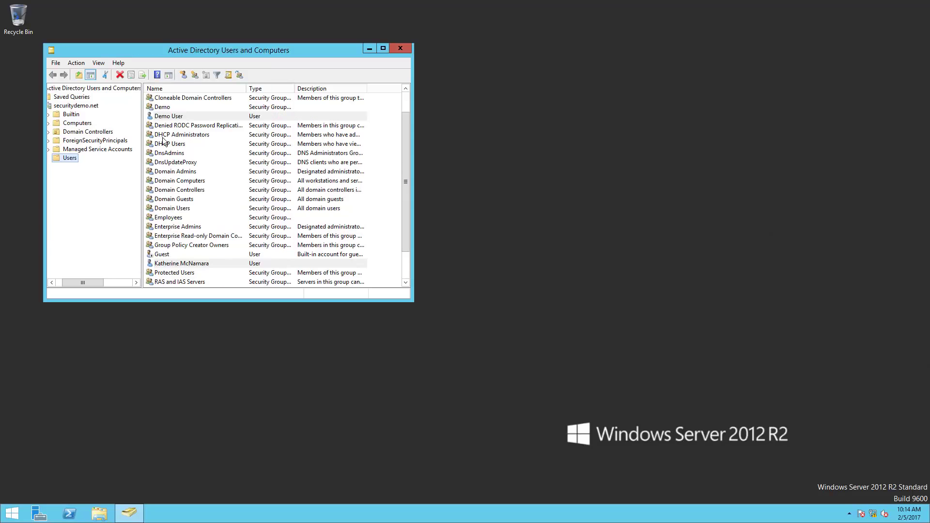
Open the properties of Demo User alone, after clearing an accidental multi-user selection.
right_click(169, 116)
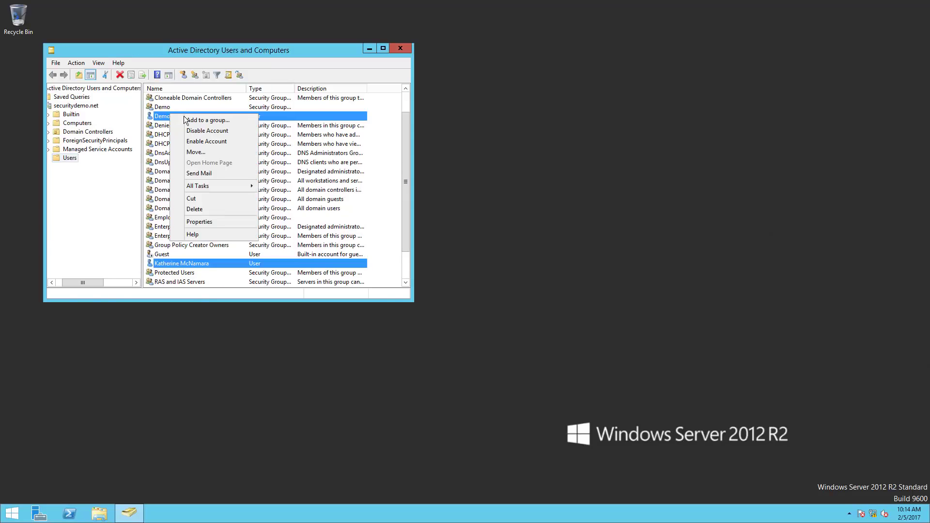
left_click(203, 224)
left_click(313, 46)
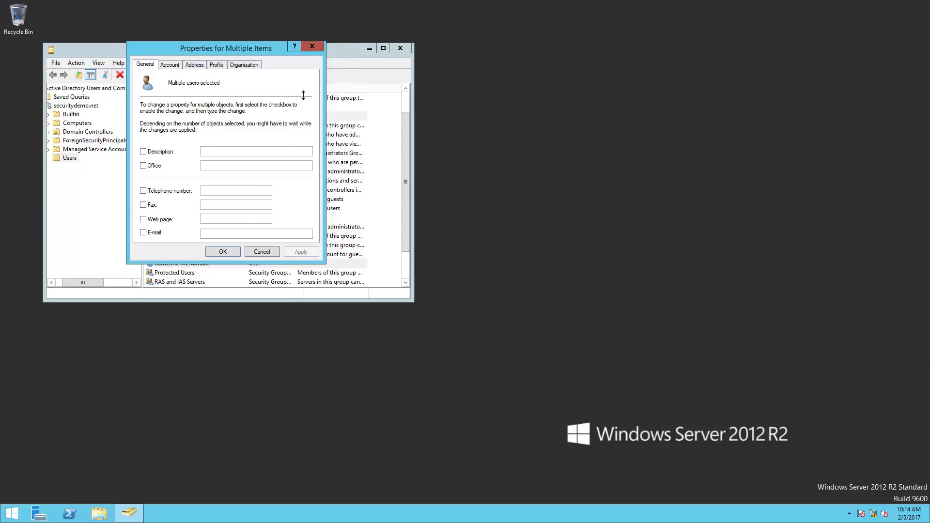
left_click(251, 124)
left_click(251, 119)
right_click(252, 118)
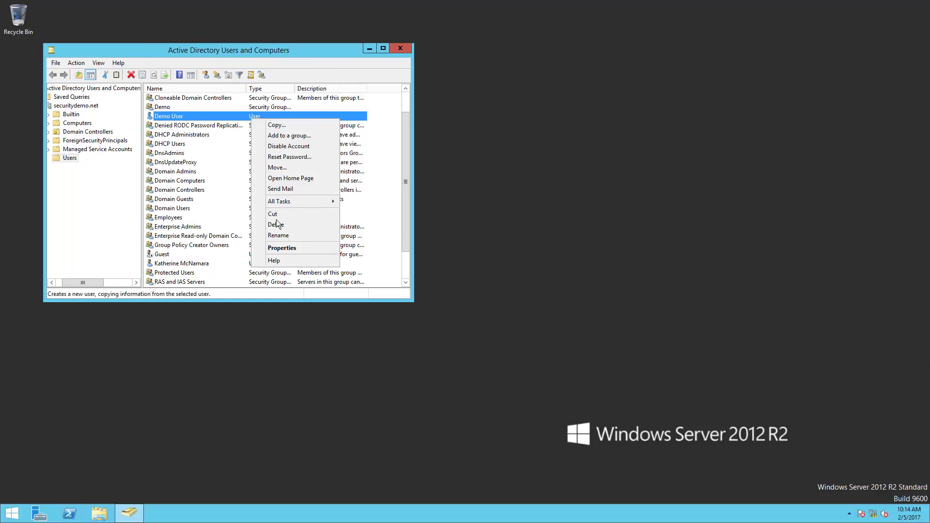
left_click(272, 248)
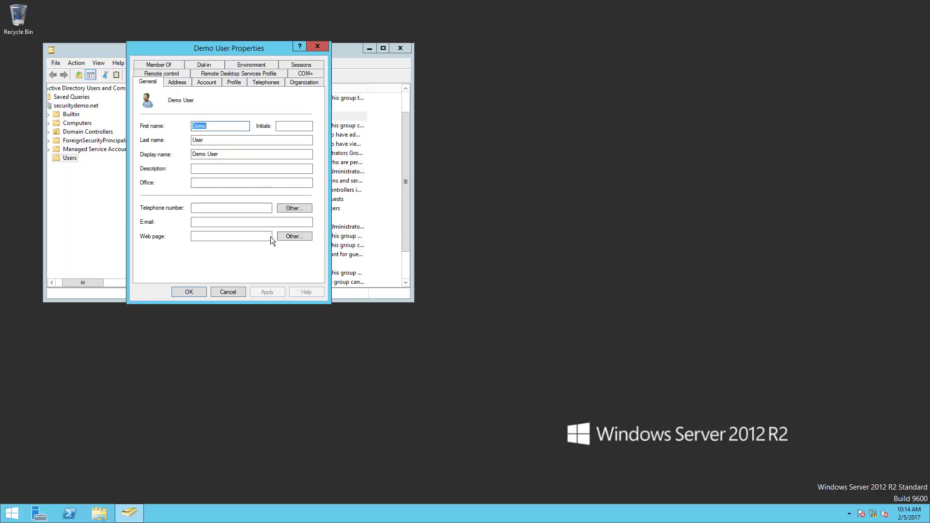
Enter Demo User's e-mail address on the securitydemo.net domain.
left_click(208, 221)
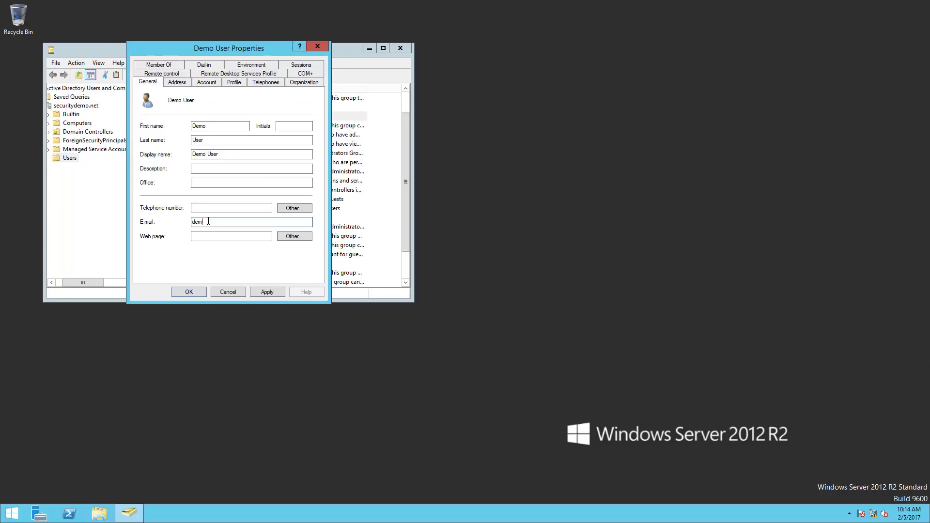
left_click(206, 82)
Add Demo User to the Demo and Domain Admins groups and save the properties.
left_click(160, 65)
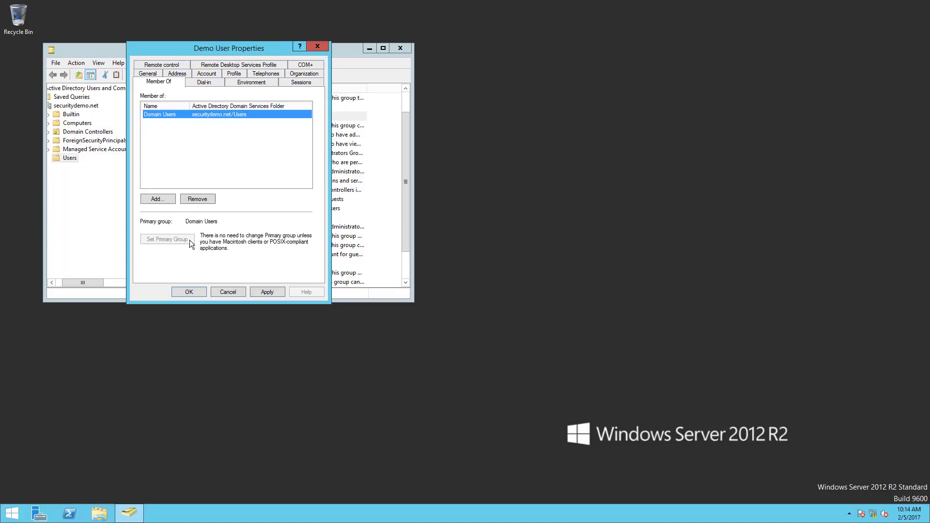
left_click(160, 199)
type("Demo")
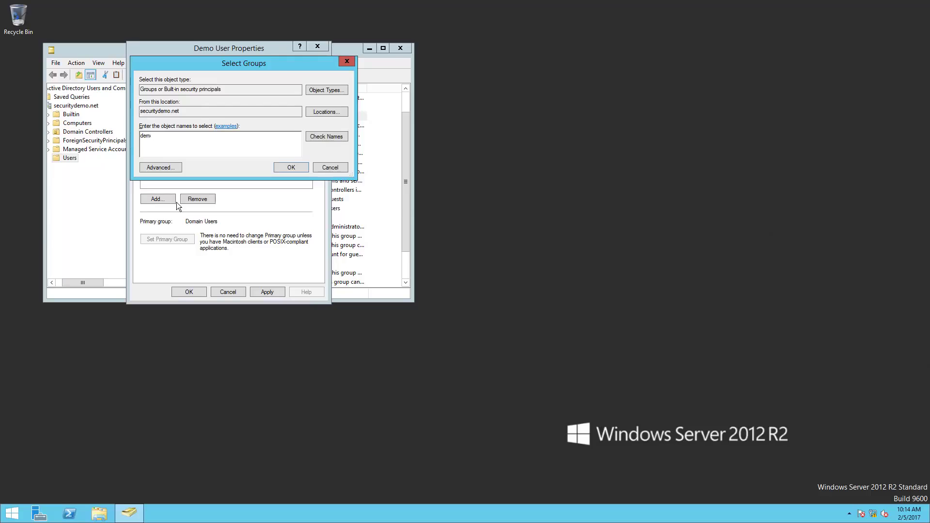
key("Return")
left_click(174, 202)
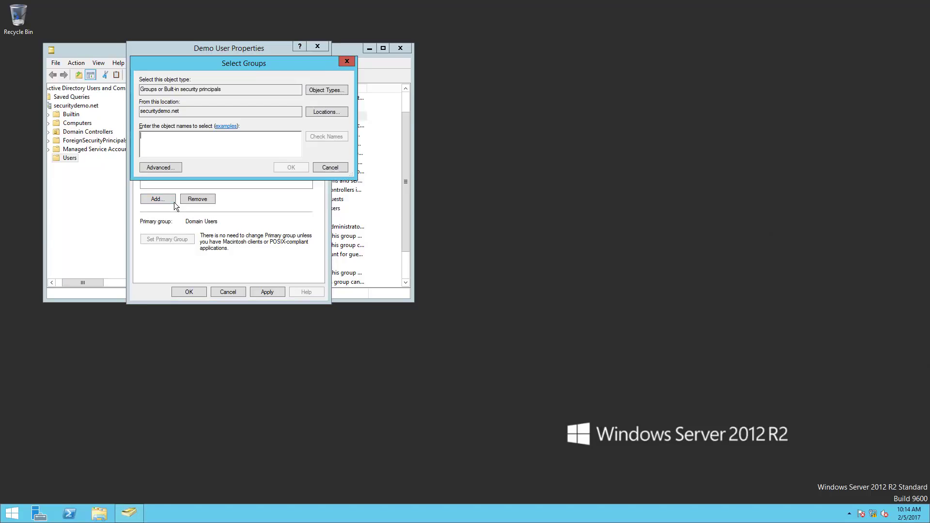
type("domain admins")
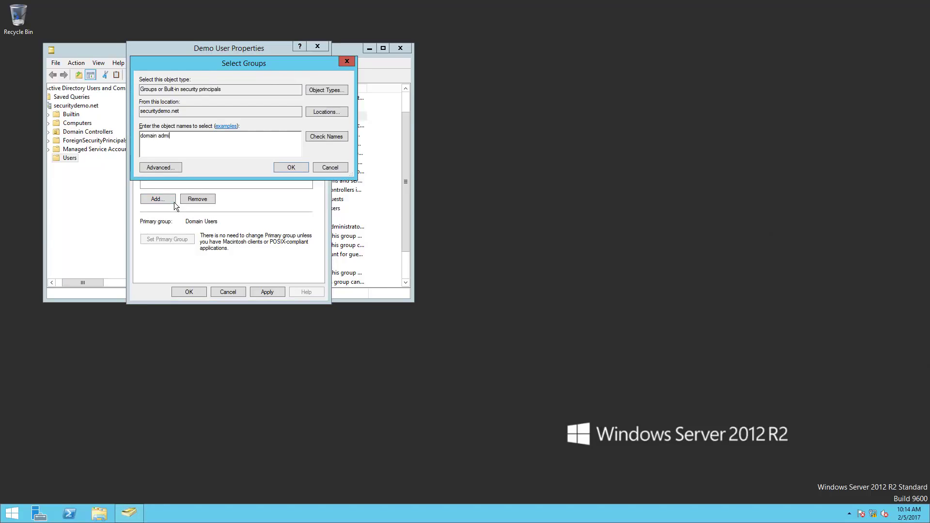
key("Return")
left_click(178, 291)
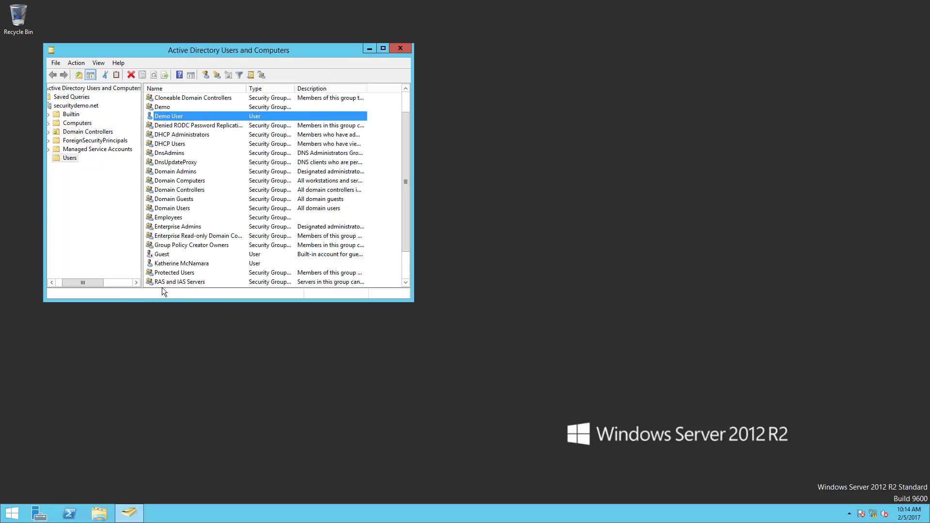
Start a new user in Users with the employee's first name, last name and logon name.
right_click(63, 162)
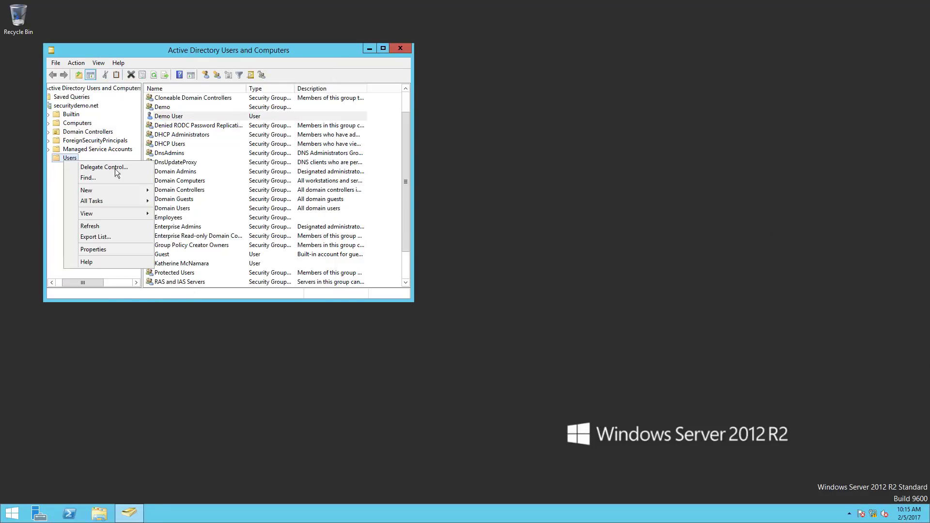
mouse_move(127, 192)
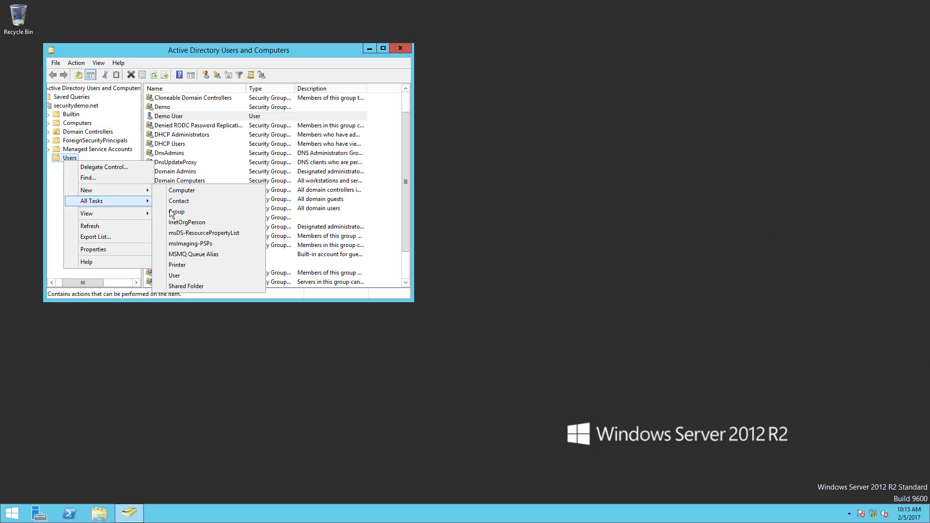
left_click(182, 279)
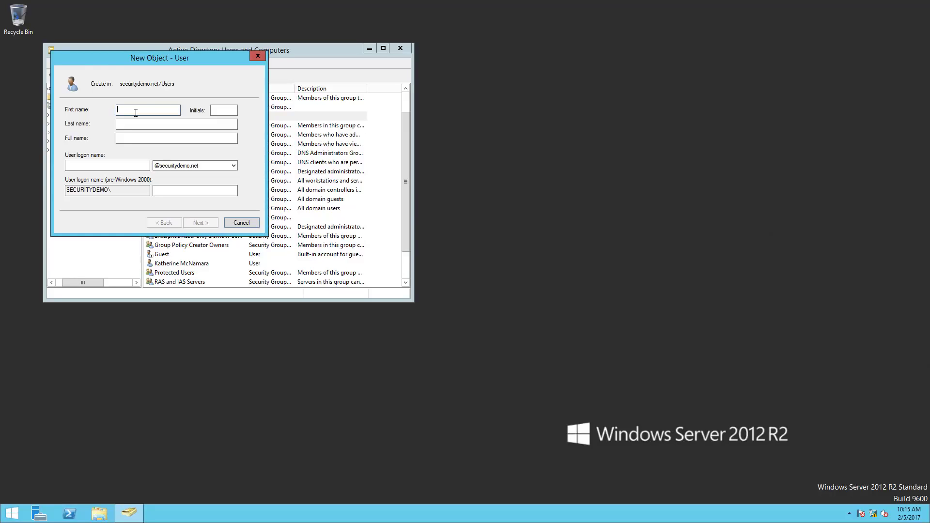
type("Jessica")
key("BackSpace")
key("BackSpace")
key("BackSpace")
type("ica")
key("Tab")
key("Tab")
type("Jones")
key("Tab")
key("Tab")
type("jjones")
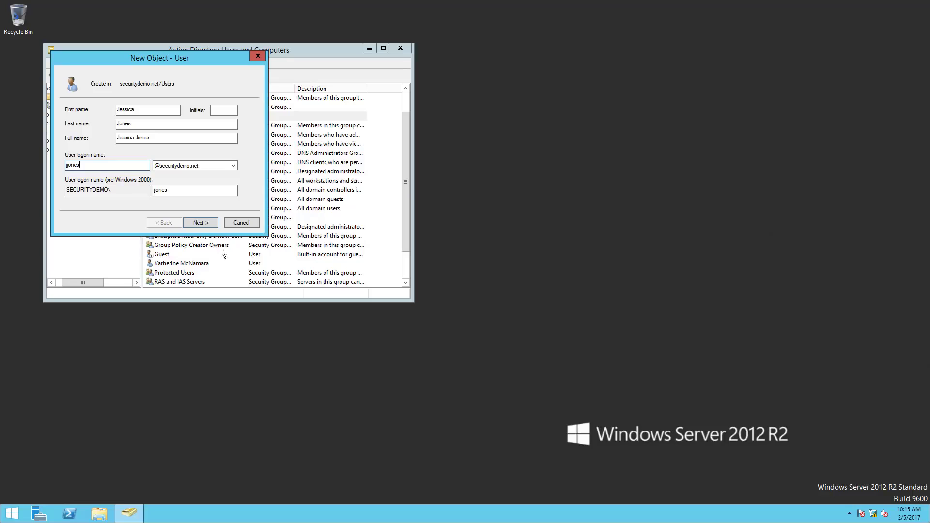
left_click(212, 226)
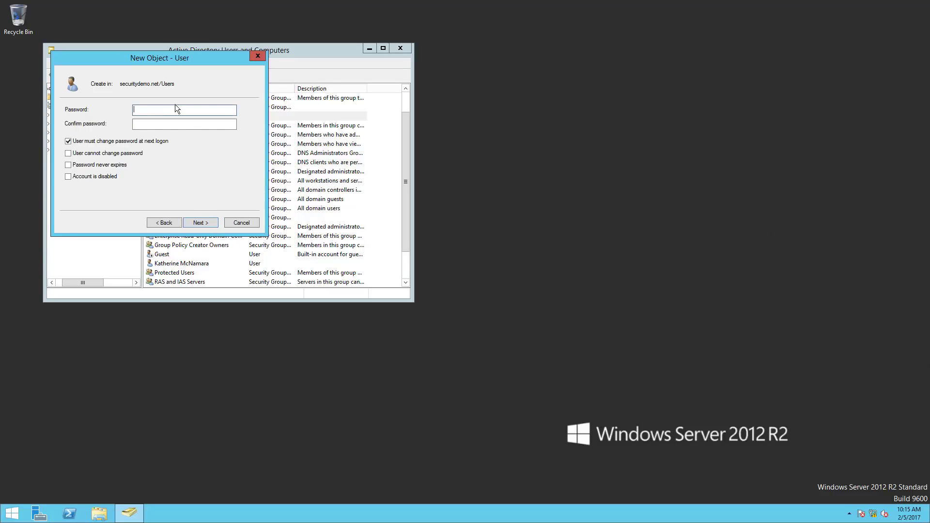
type("Pas••••")
Set a password that never expires and the user cannot change, then finish creating the user.
key("Tab")
type("Pas")
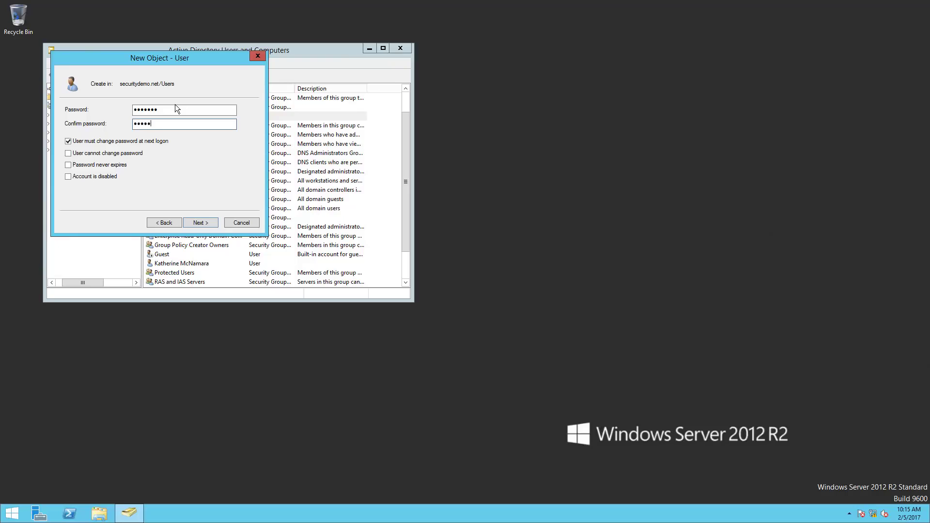
left_click(68, 141)
left_click(68, 153)
left_click(68, 165)
left_click(204, 223)
left_click(209, 226)
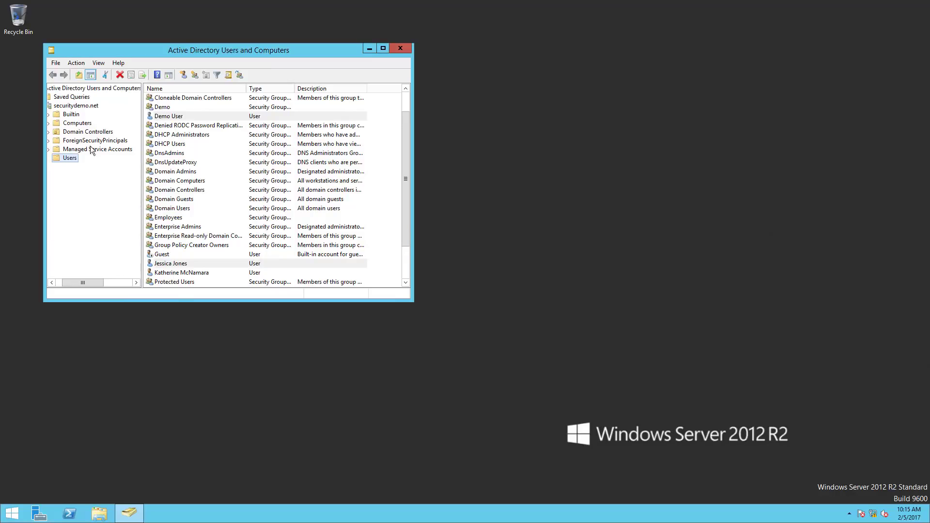
Give the new user a securitydemo.net e-mail address and membership in the Employees group.
double_click(173, 264)
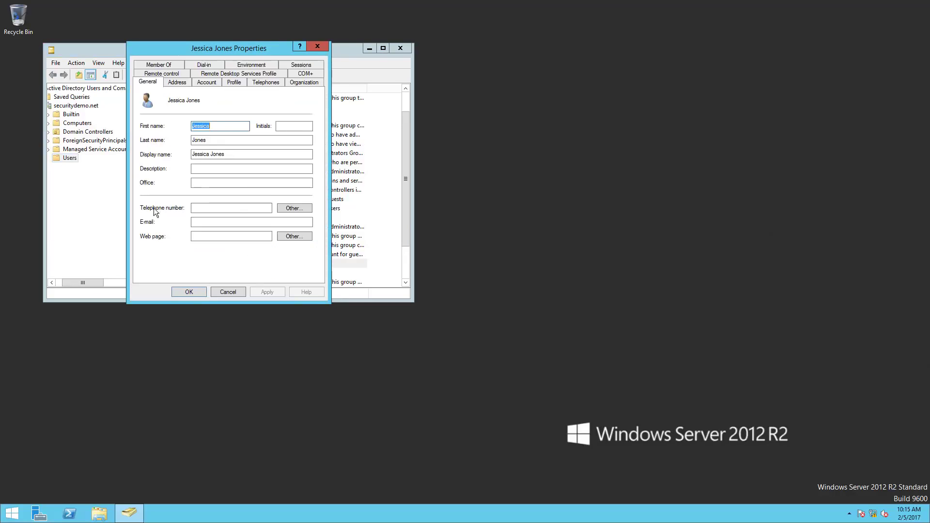
left_click(231, 209)
left_click(225, 221)
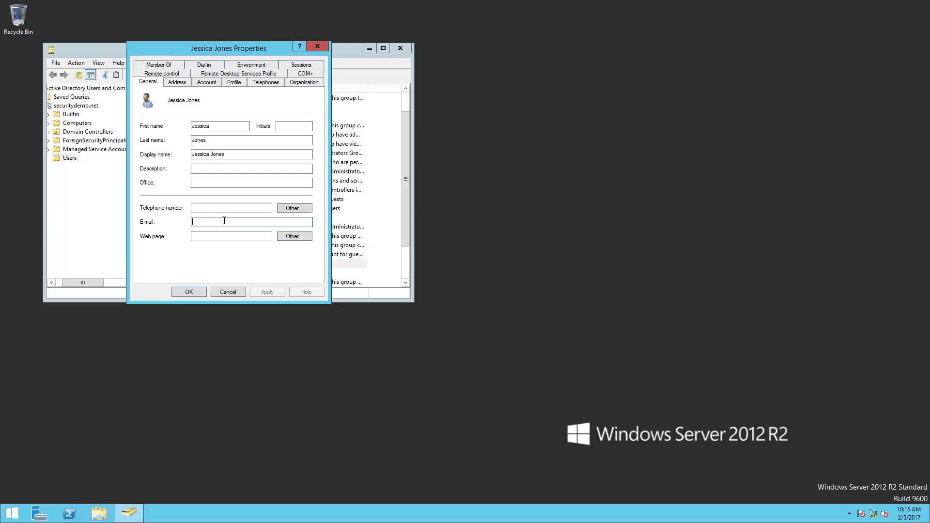
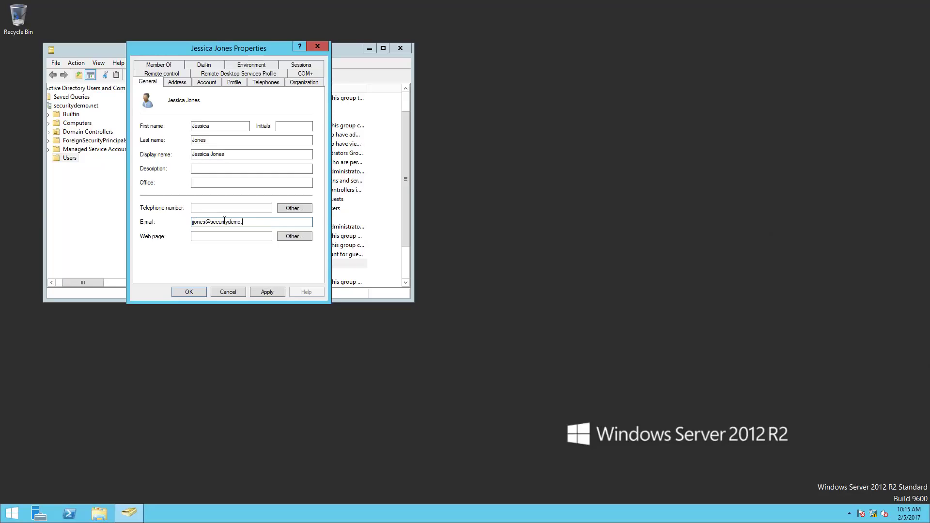
left_click(158, 65)
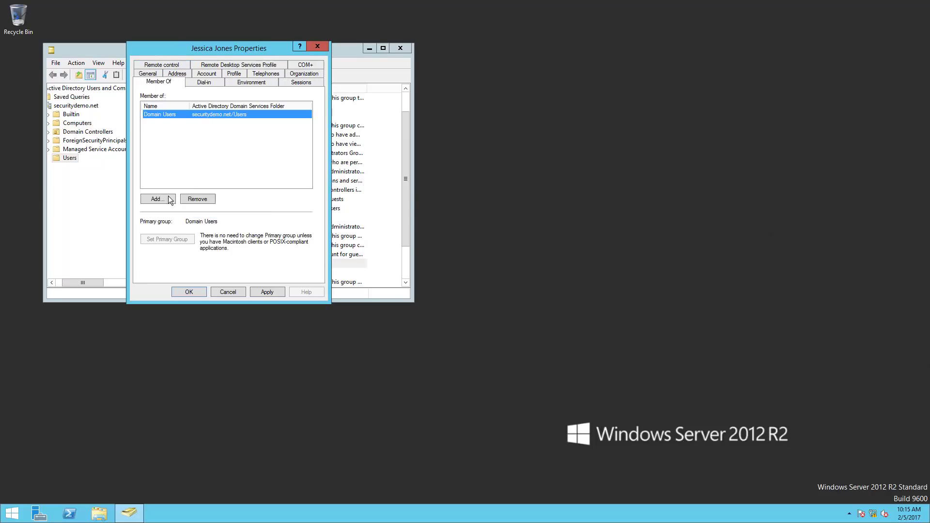
left_click(170, 198)
type("emp")
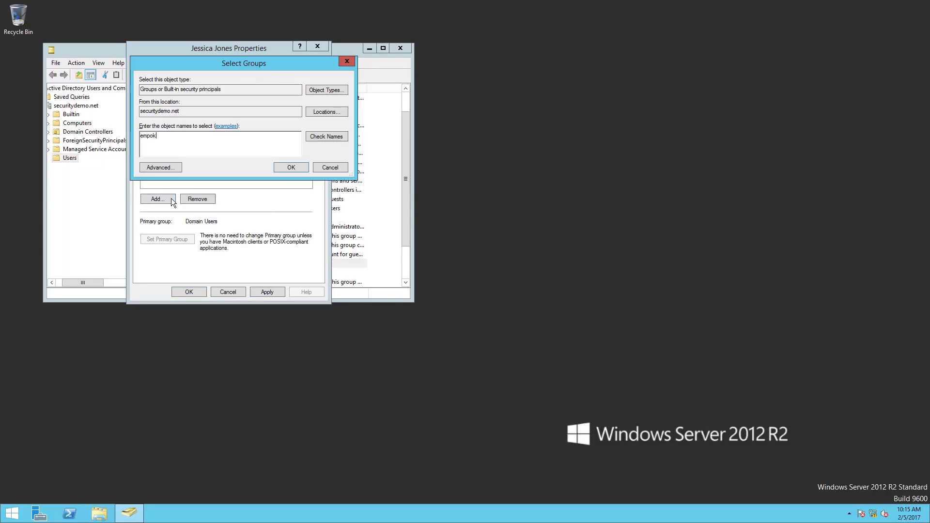
type("loyees")
key("Return")
left_click(187, 292)
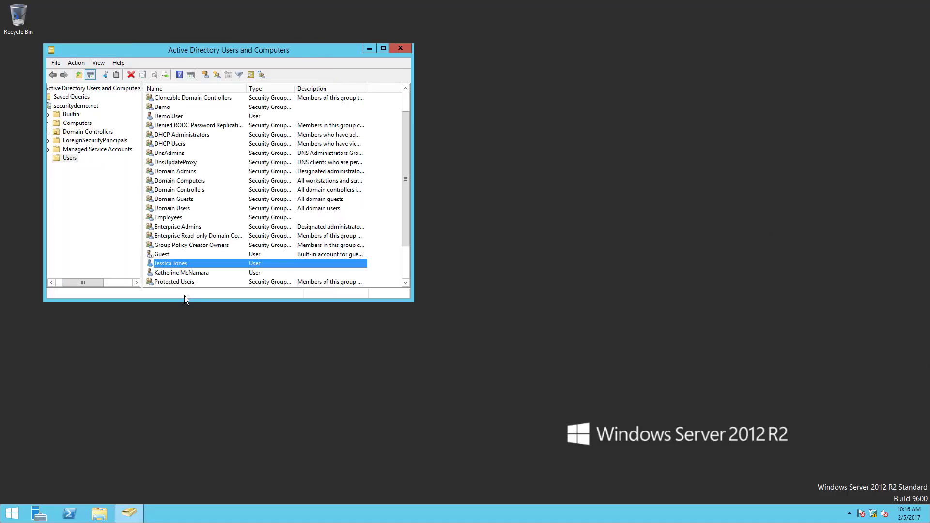
Start another new user in Users with the vendor's first name, last name and logon name.
right_click(62, 158)
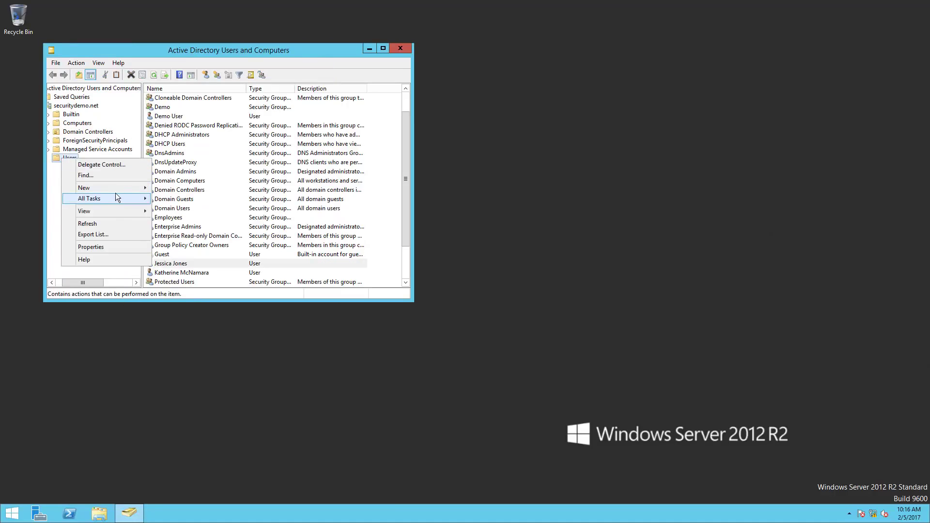
left_click(167, 273)
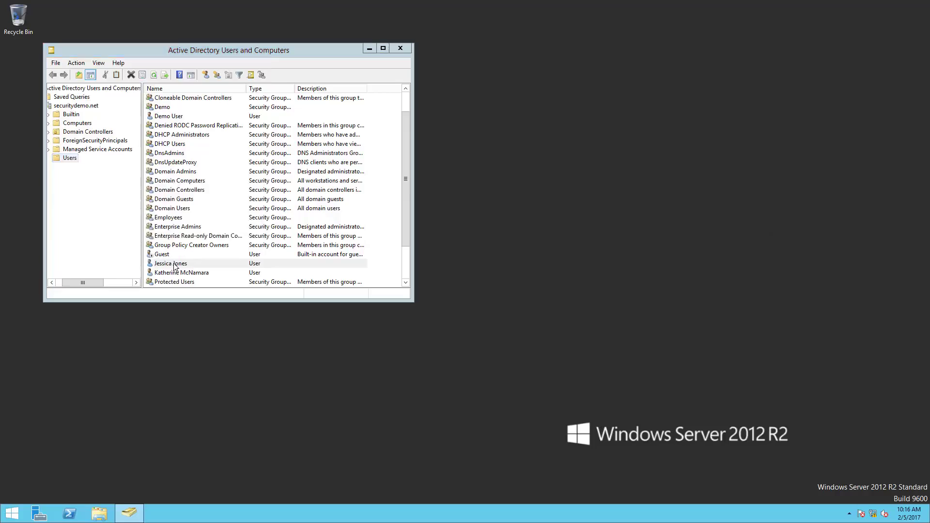
type("Tony")
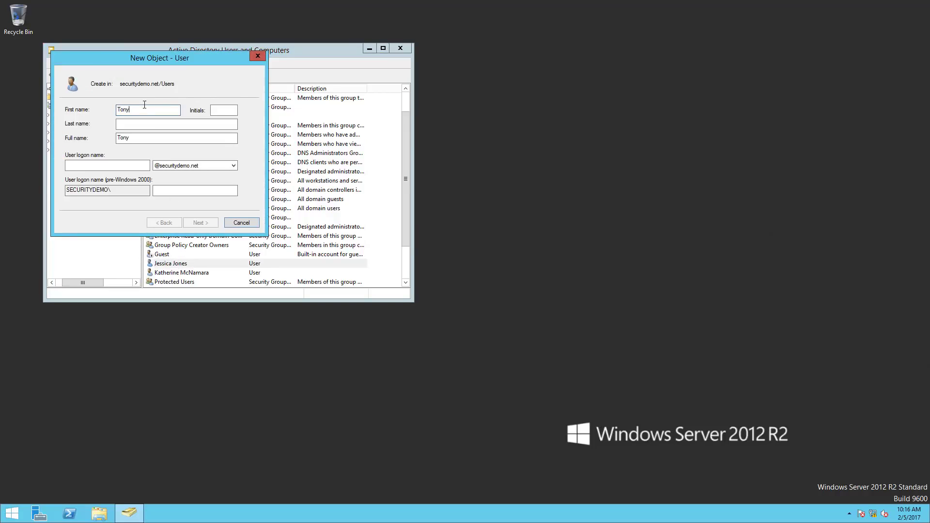
key("Tab")
key("Tab")
type("Stark")
key("Tab")
key("Tab")
type("tstar")
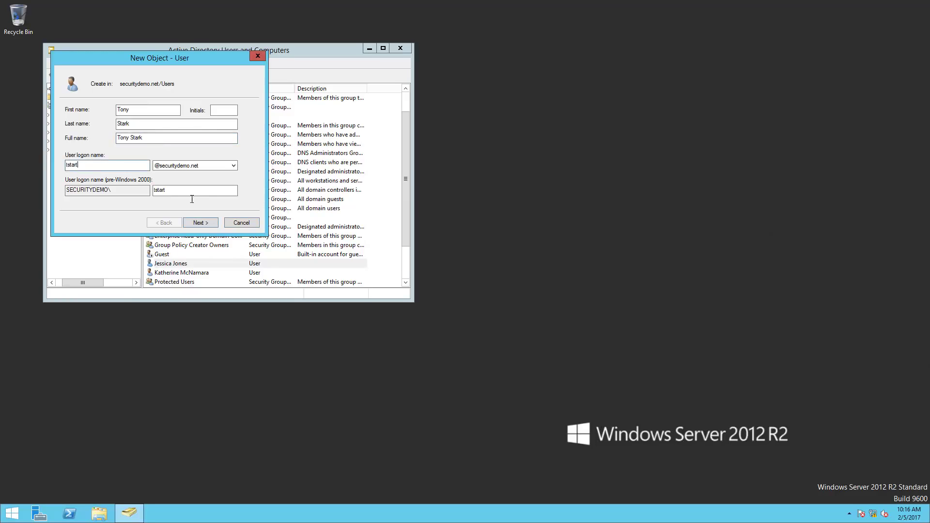
type("t")
left_click(195, 221)
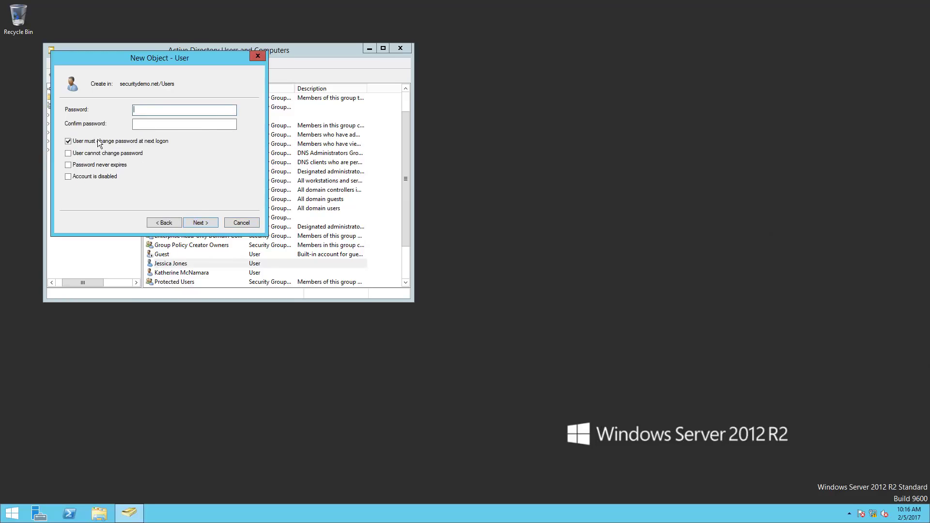
Set a non-expiring password for the user and finish creating the account.
left_click(69, 164)
left_click(156, 110)
type("•••••••")
key("Tab")
type("•••••••")
left_click(206, 222)
left_click(207, 223)
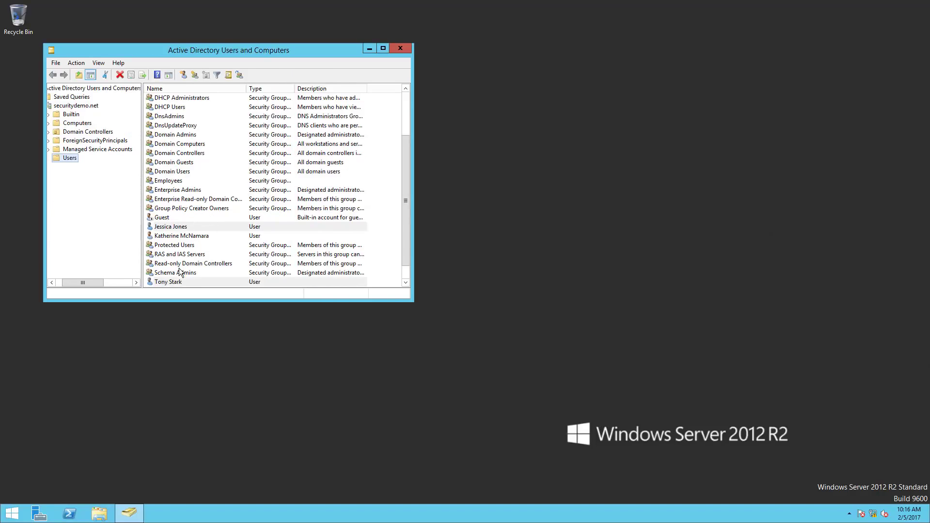
Enter the new user's e-mail address and add them to the Vendors group.
left_click(183, 281)
right_click(182, 282)
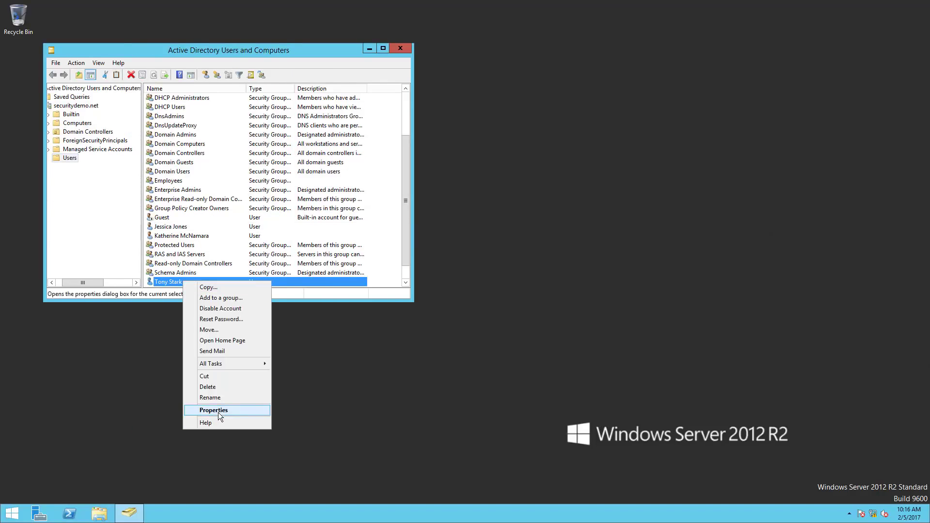
left_click(218, 409)
left_click(213, 218)
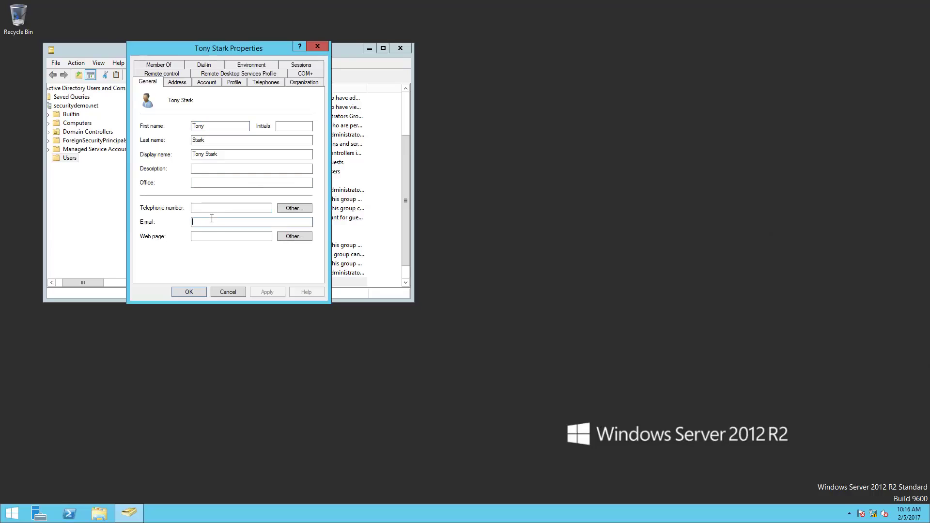
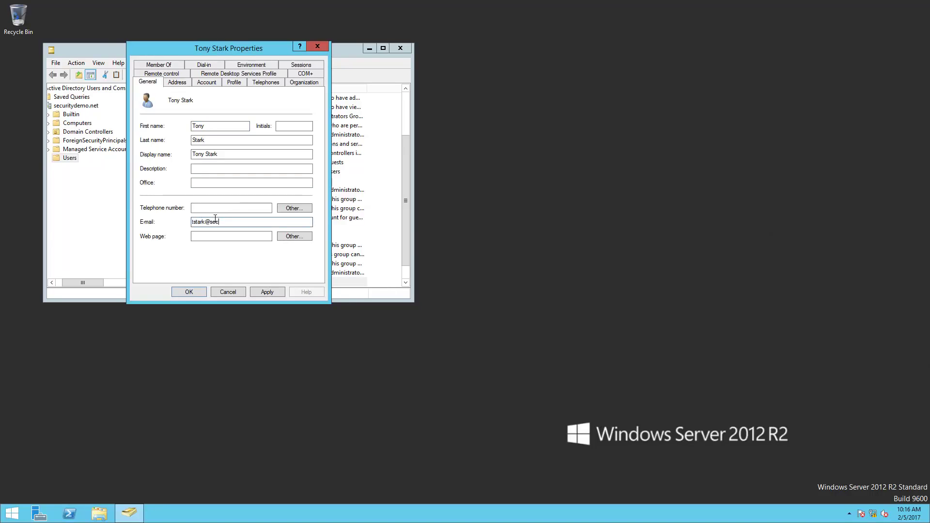
left_click(159, 65)
left_click(165, 199)
type("Vendors")
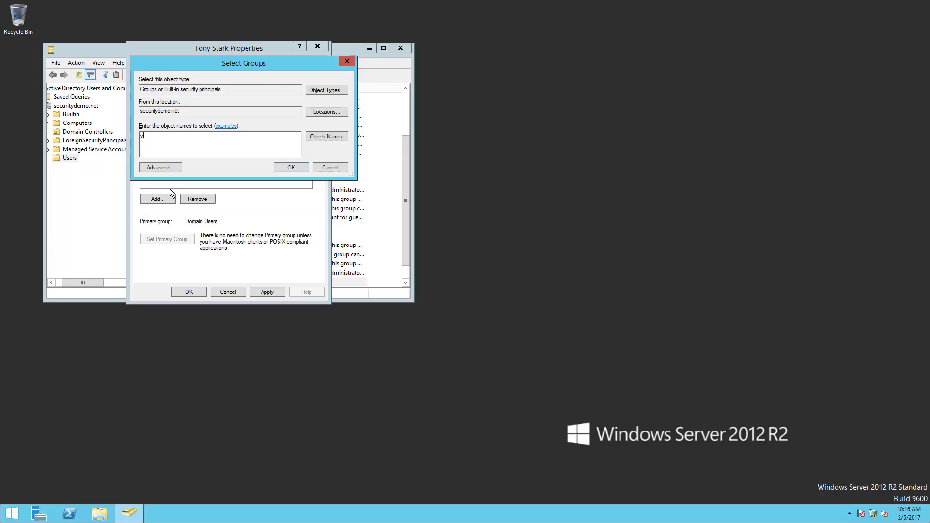
key("Return")
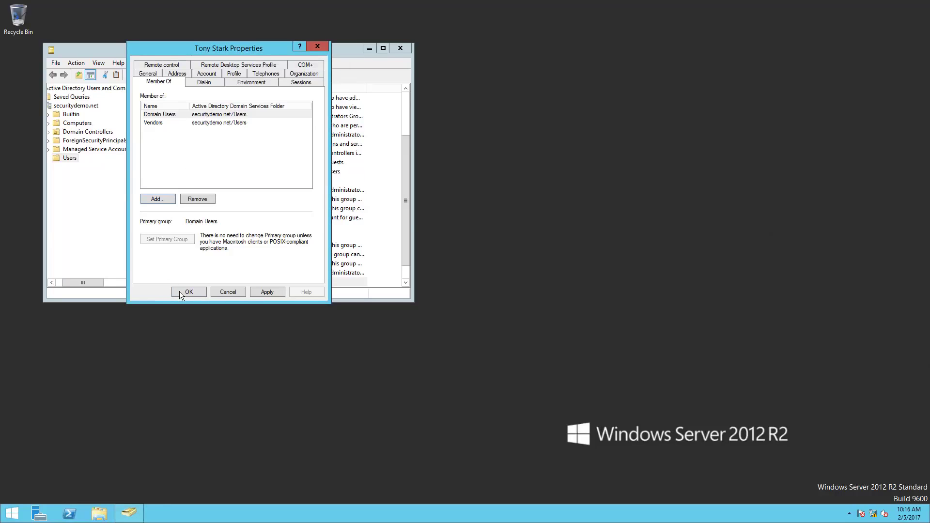
left_click(188, 292)
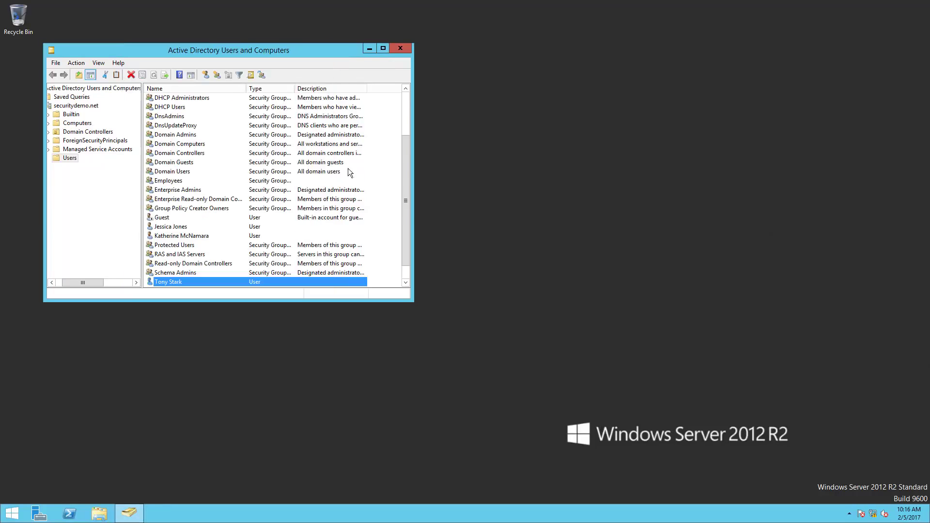
Review the earlier new user's Account settings and close without changes.
double_click(174, 226)
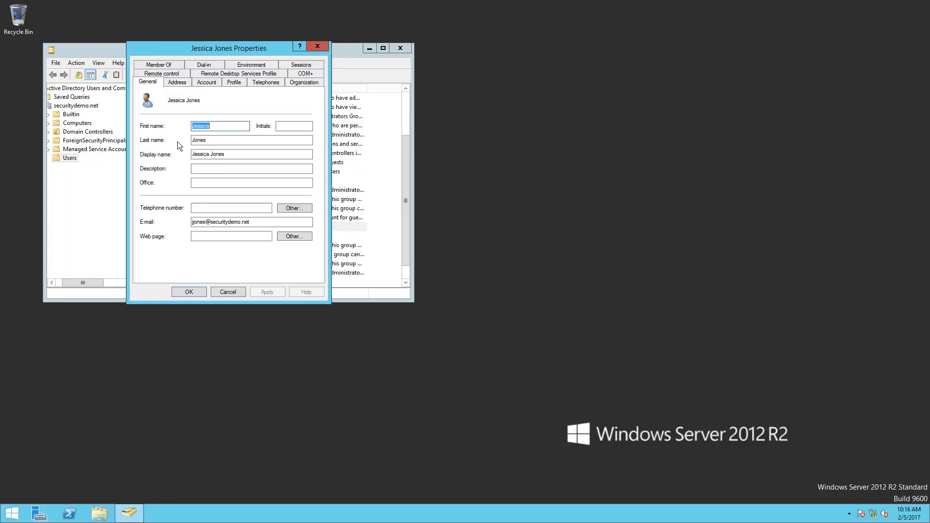
left_click(206, 83)
left_click(226, 293)
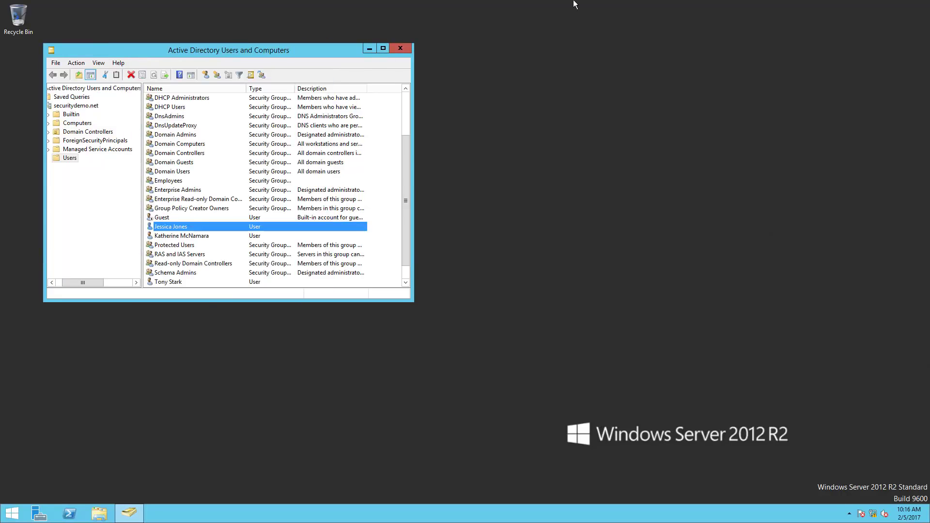
Log on to the Windows 7 Corp PC as another user with the domain account's credentials.
left_click(475, 5)
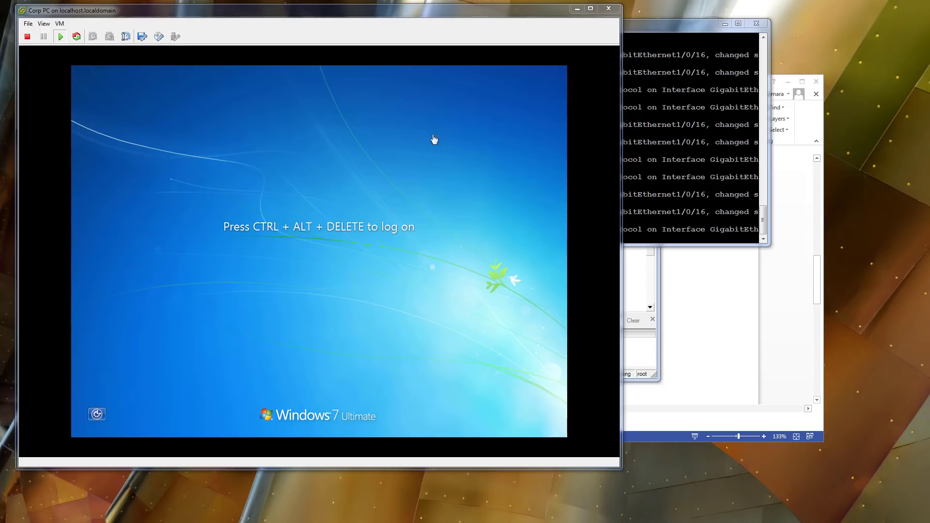
left_click(59, 23)
mouse_move(78, 44)
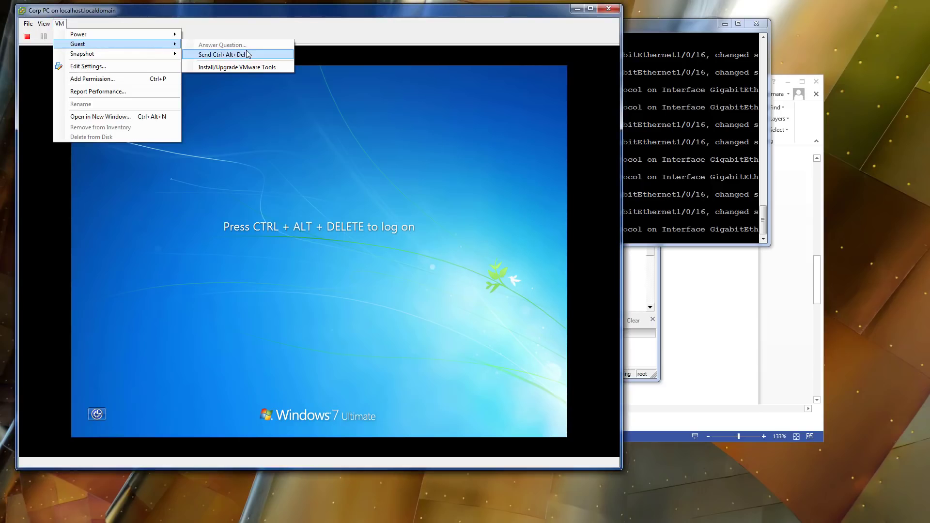
left_click(248, 55)
left_click(317, 305)
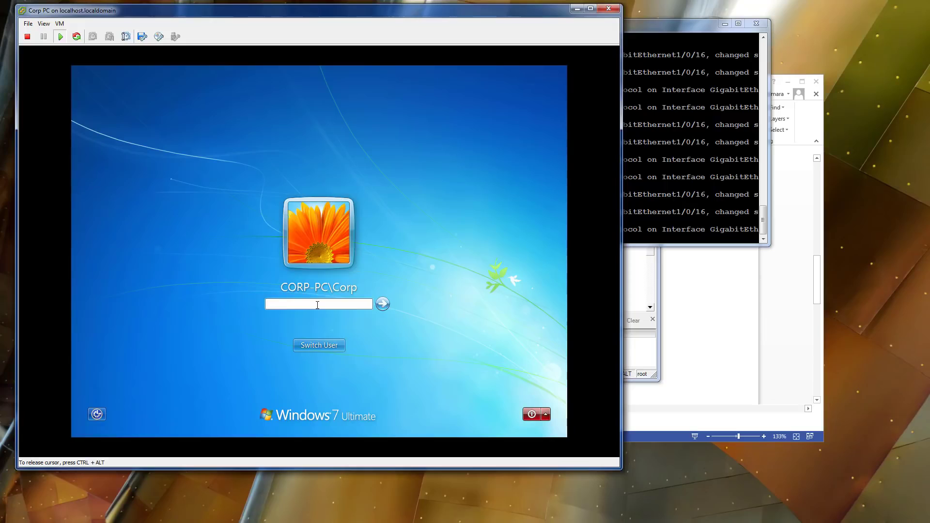
left_click(318, 346)
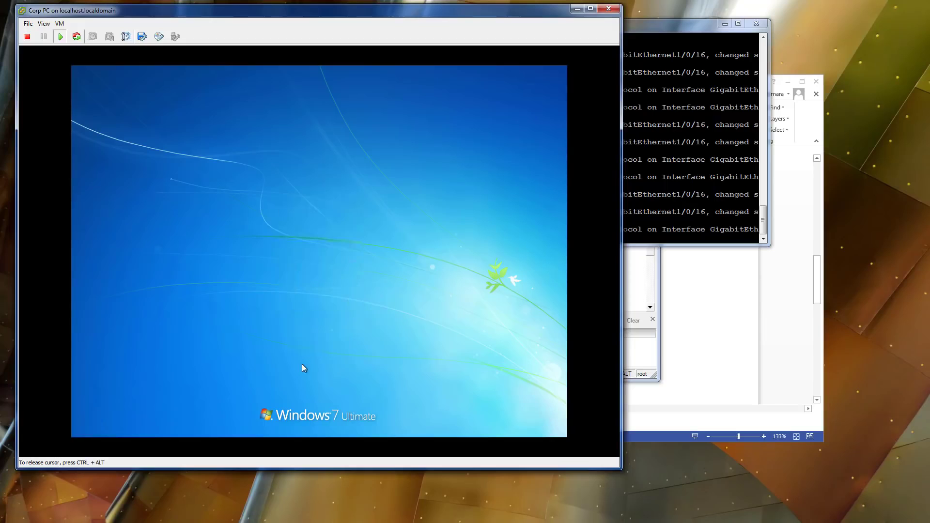
left_click(383, 282)
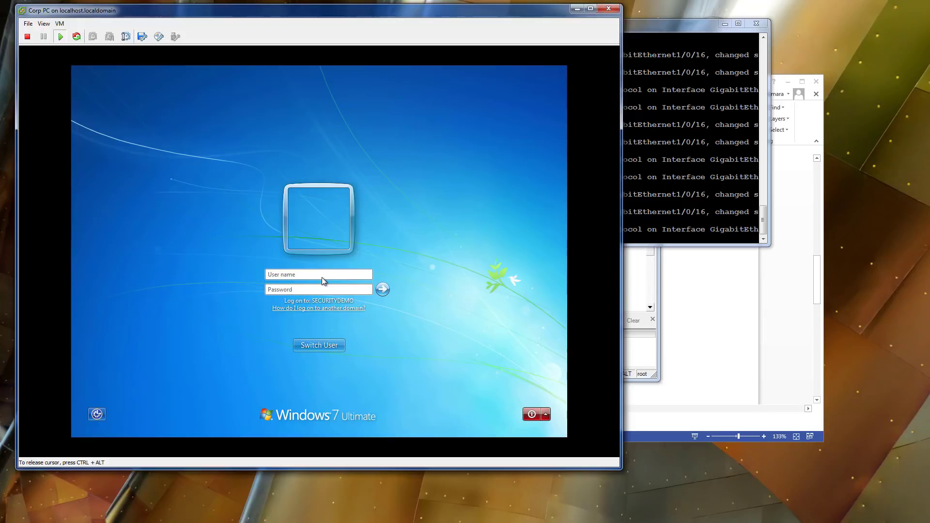
type("j••••••••")
key("Return")
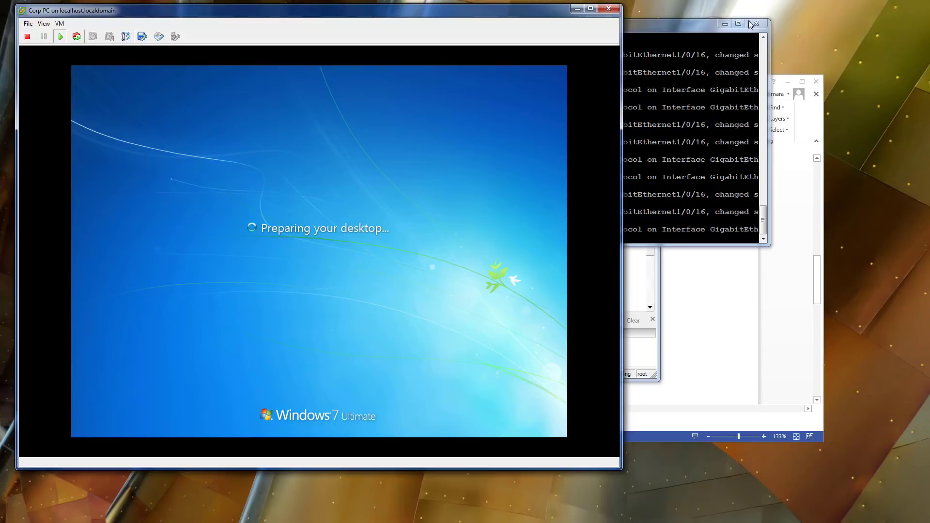
Close the PuTTY switch terminal window and return focus to the virtual machine.
left_click_drag(697, 26, 729, 26)
left_click(788, 24)
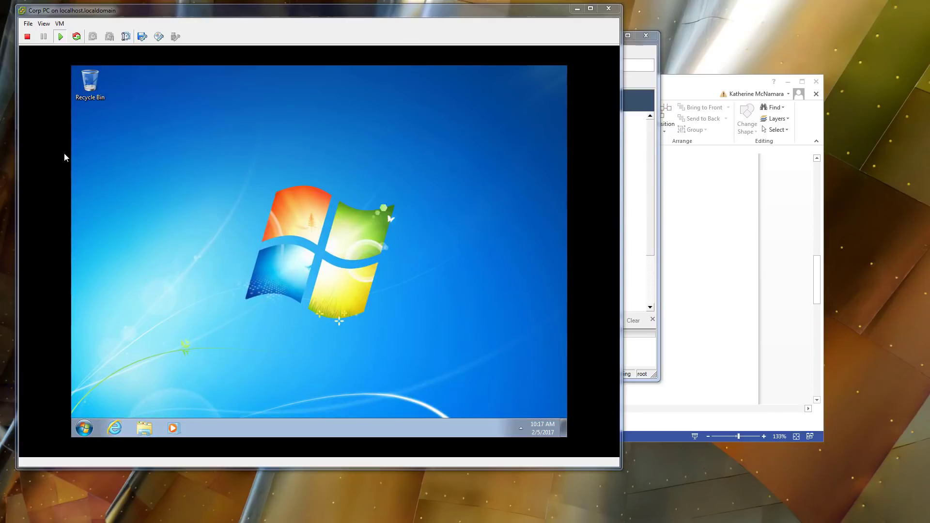
left_click(243, 248)
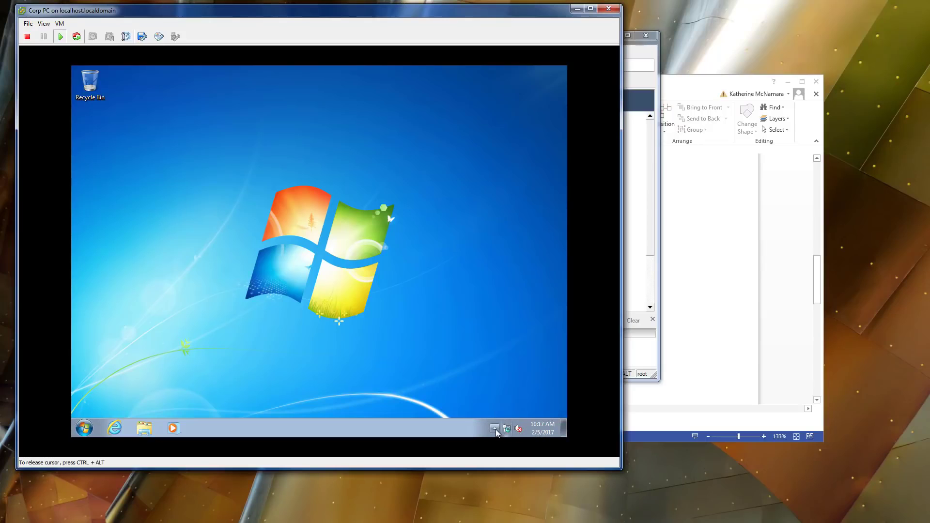
Check which network the PC is on, then launch mmc from the Start menu.
left_click(495, 428)
left_click(507, 429)
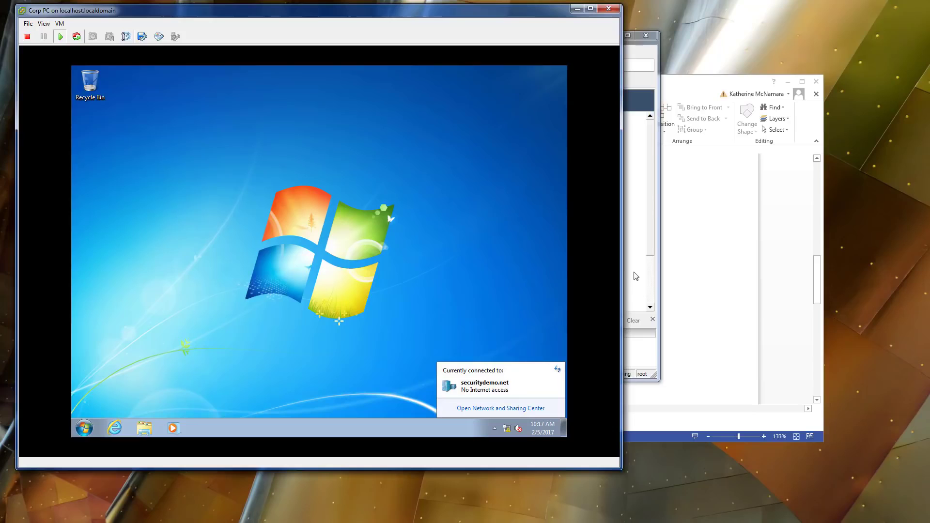
left_click(101, 409)
left_click(84, 428)
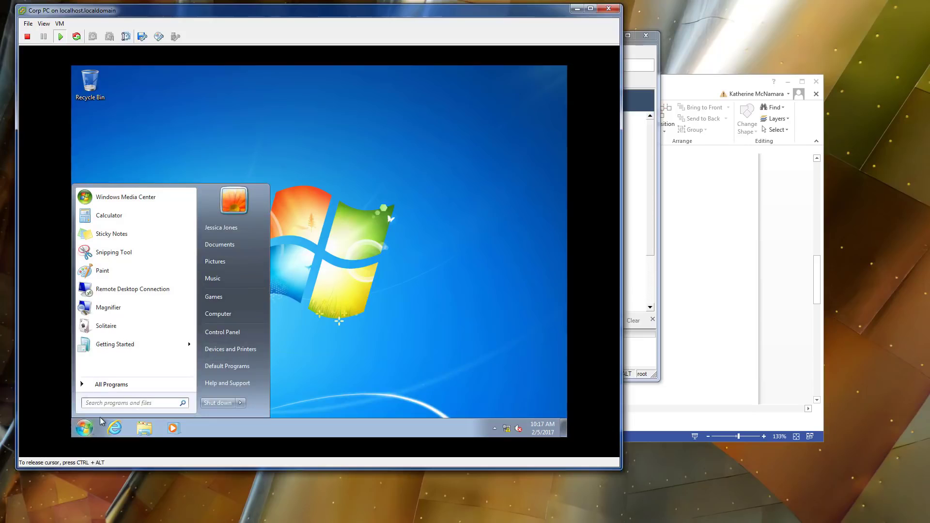
type("mmc")
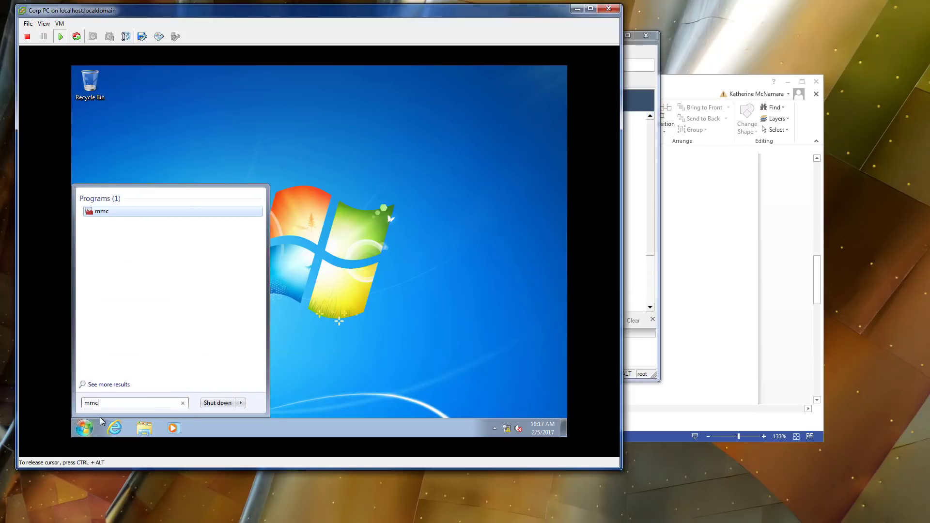
key("Return")
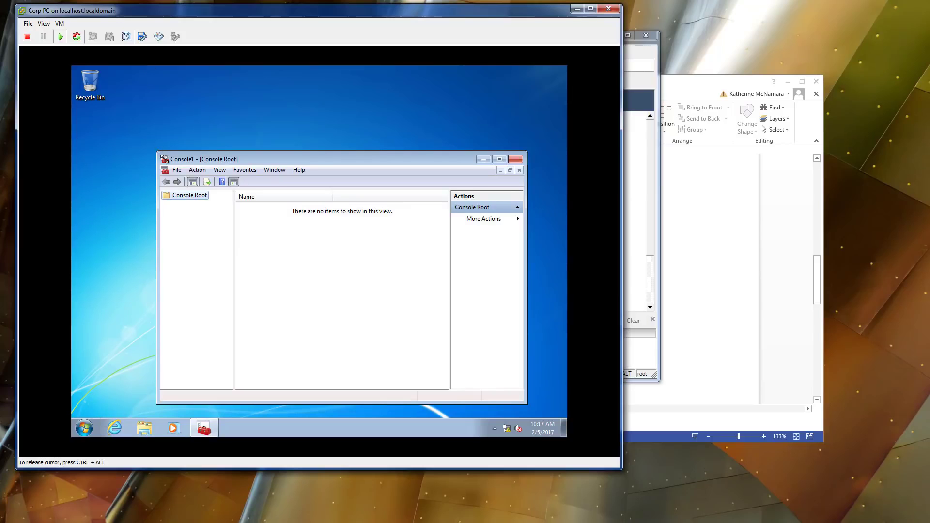
Add a single Certificates snap-in for My user account to the console.
left_click(177, 170)
left_click(202, 232)
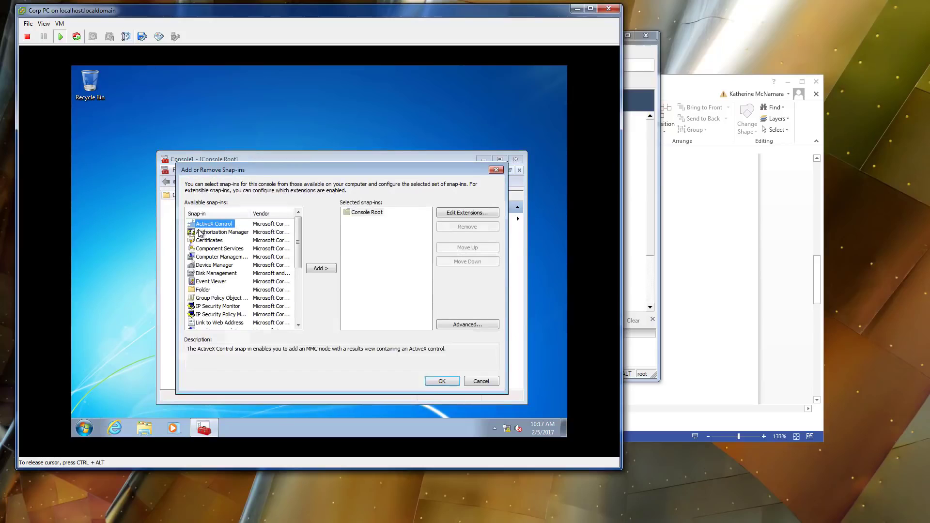
left_click(213, 246)
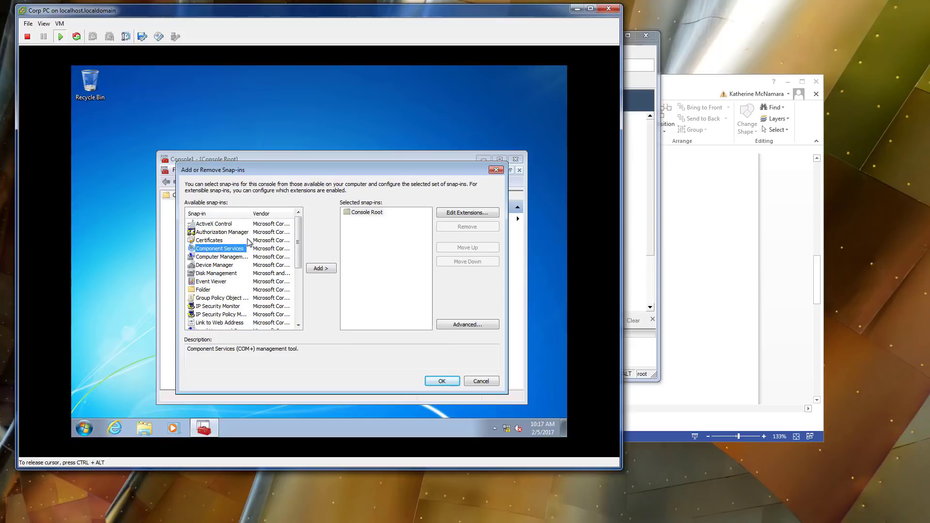
left_click(279, 249)
left_click(209, 240)
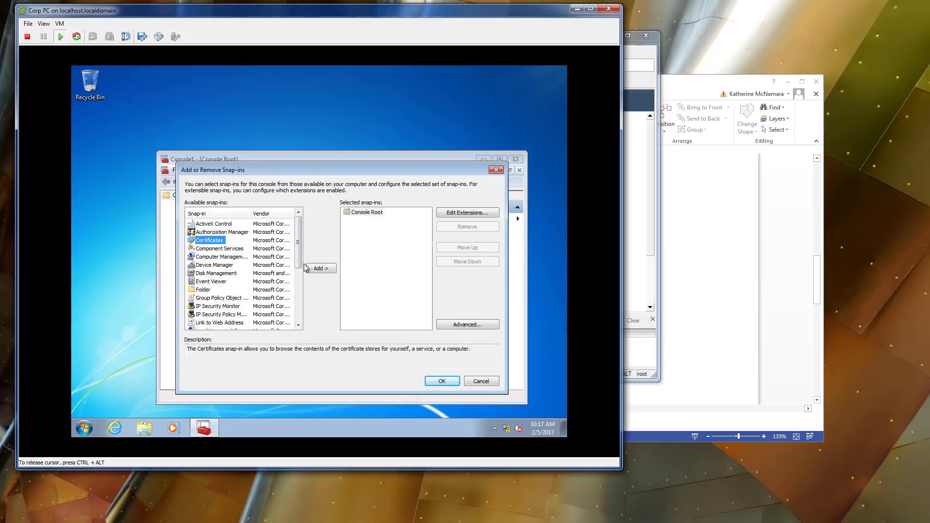
left_click(318, 268)
left_click(316, 269)
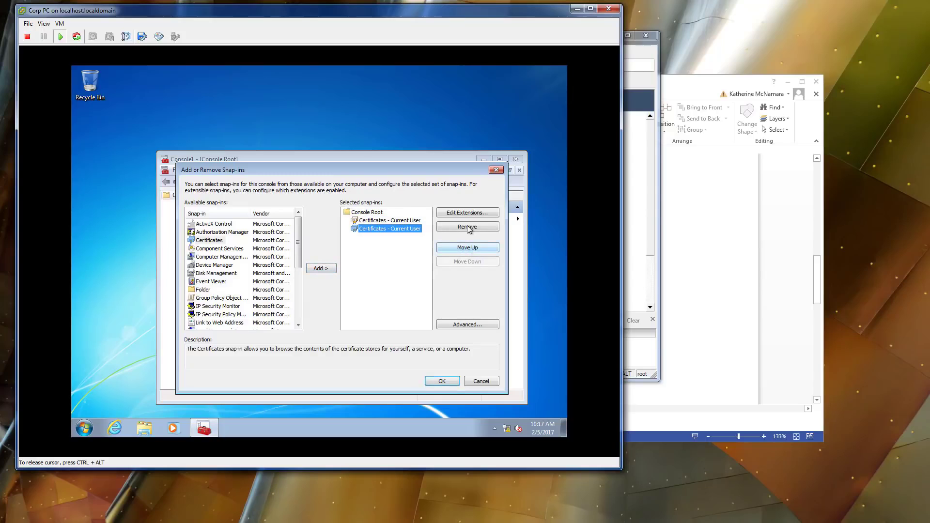
left_click(467, 226)
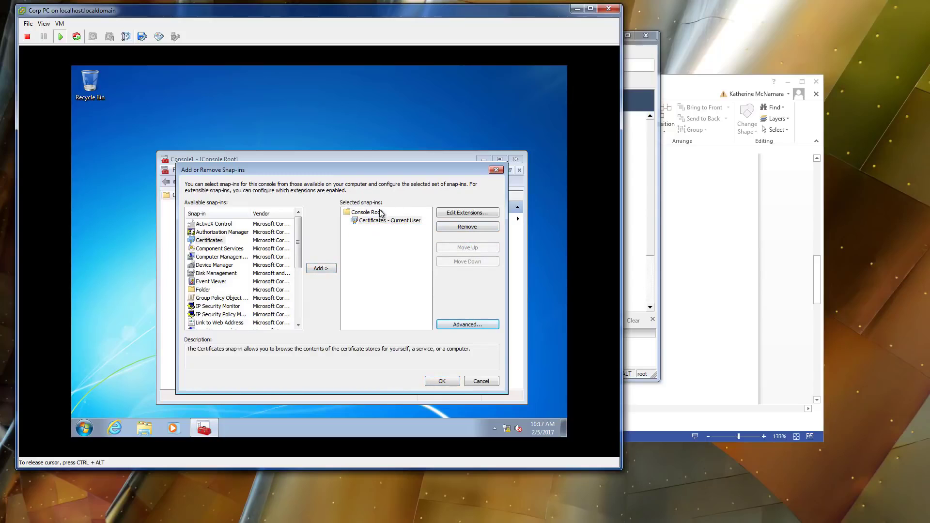
left_click(432, 382)
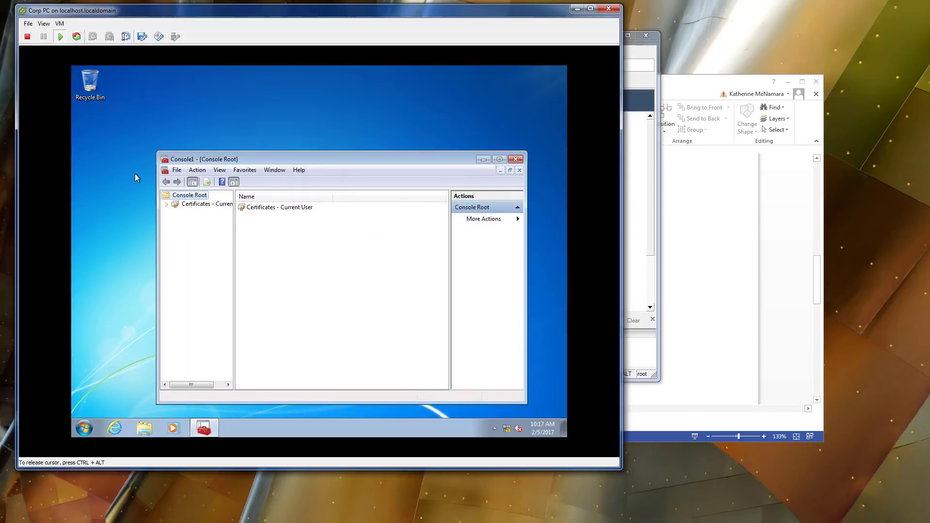
Open the current user's Personal certificate store.
left_click(166, 204)
left_click(186, 205)
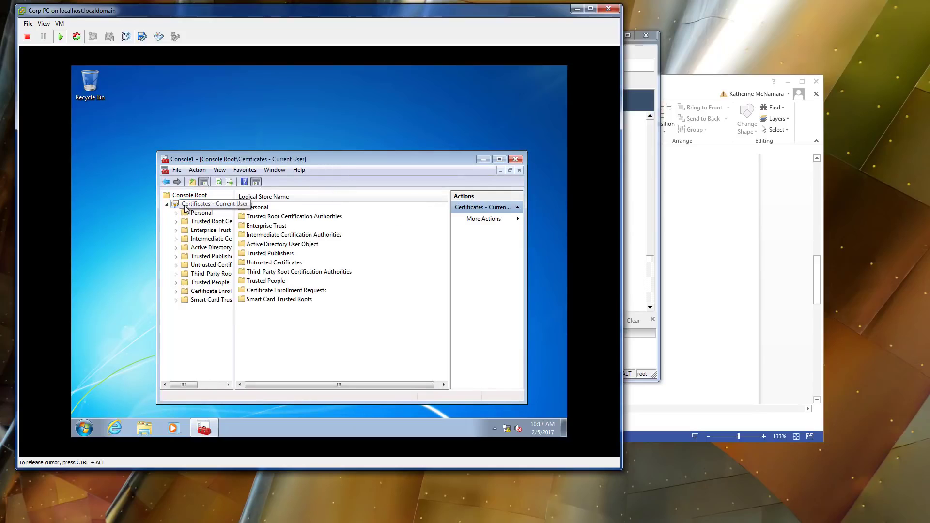
left_click(200, 215)
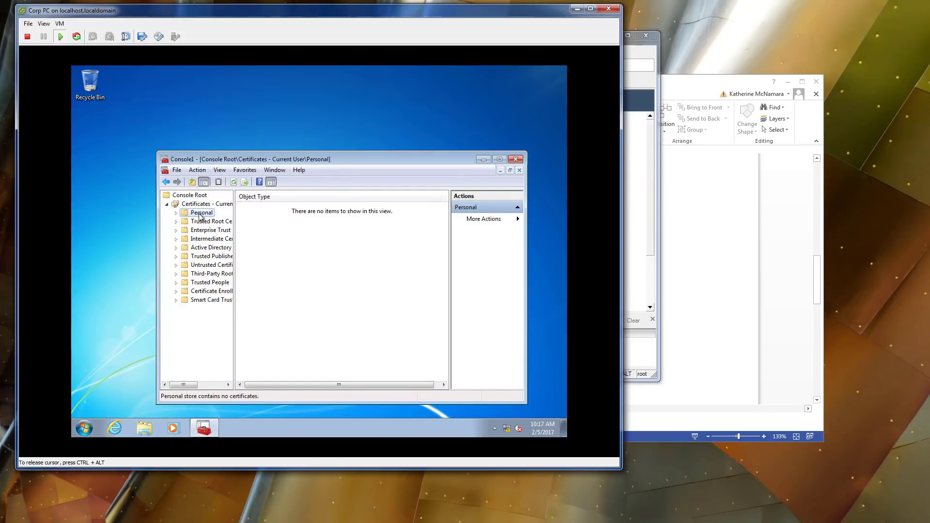
right_click(297, 231)
left_click(178, 213)
Run gpupdate /force in a command prompt and refresh the Personal store.
left_click(84, 428)
type("cmd")
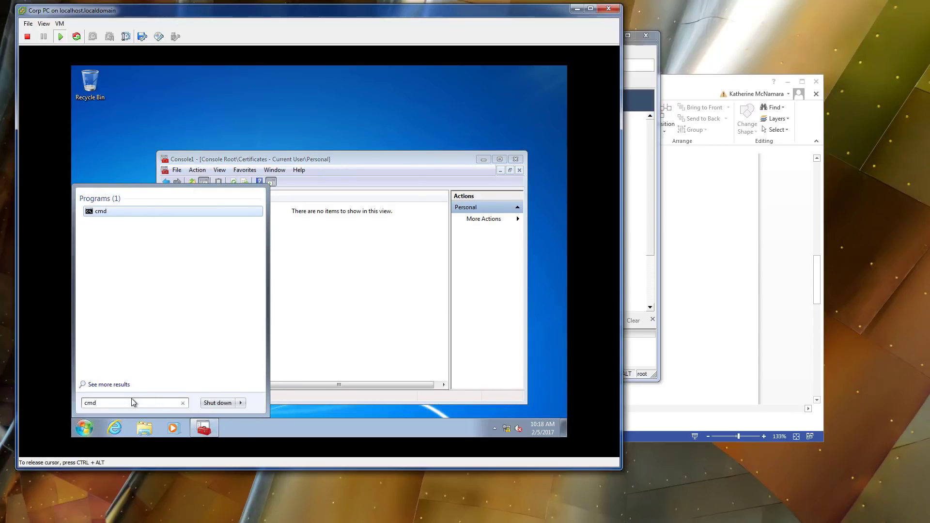
key("Return")
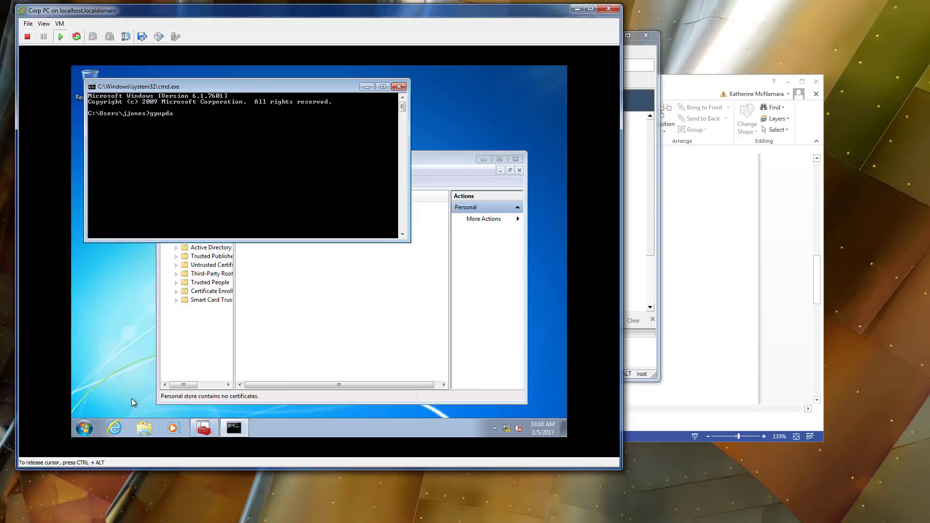
key("Return")
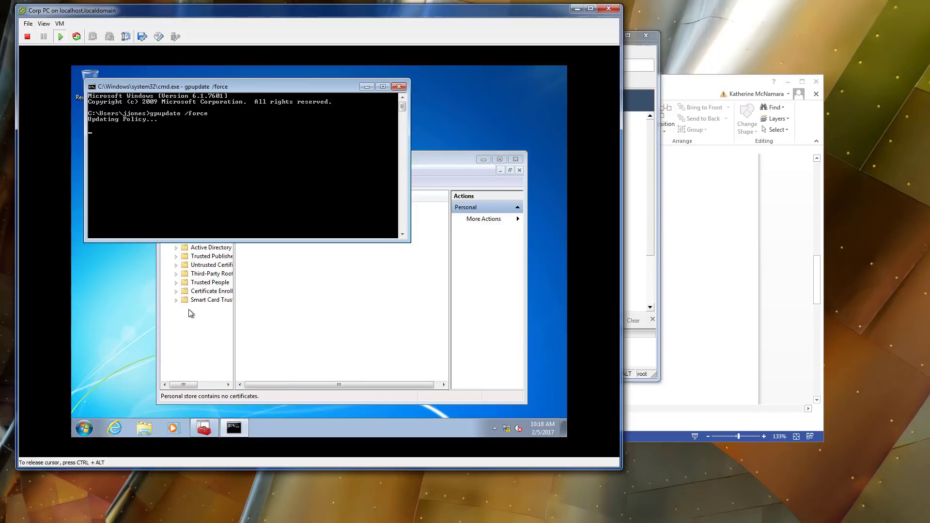
right_click(354, 309)
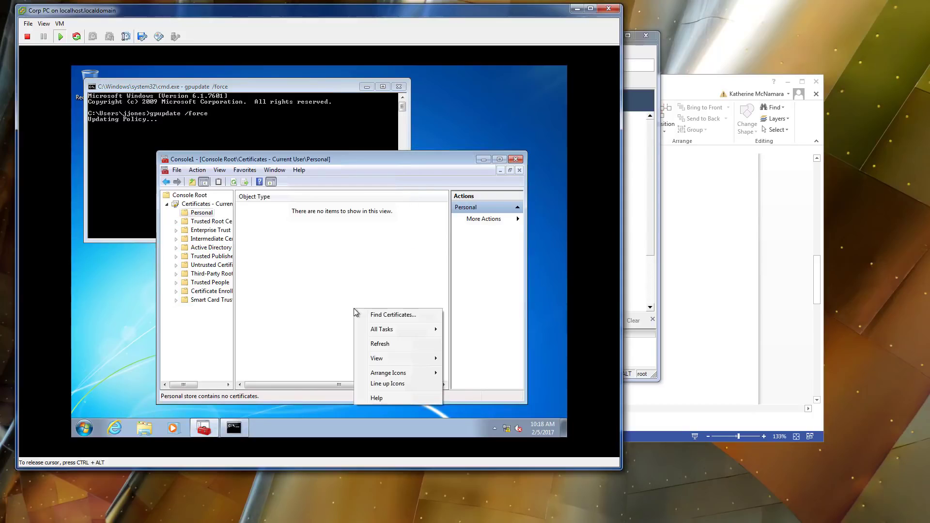
left_click(383, 345)
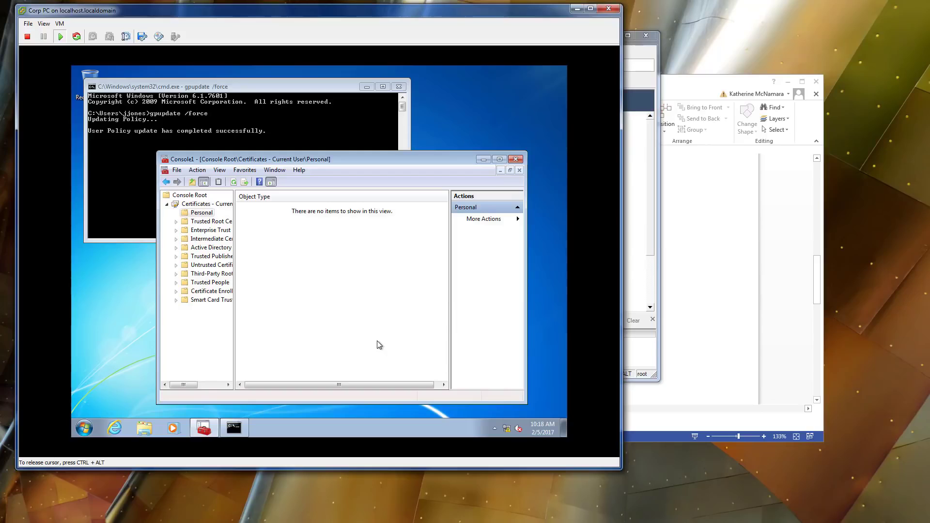
List the Trusted Root Certification Authorities certificates, then refresh the Personal store again.
right_click(305, 264)
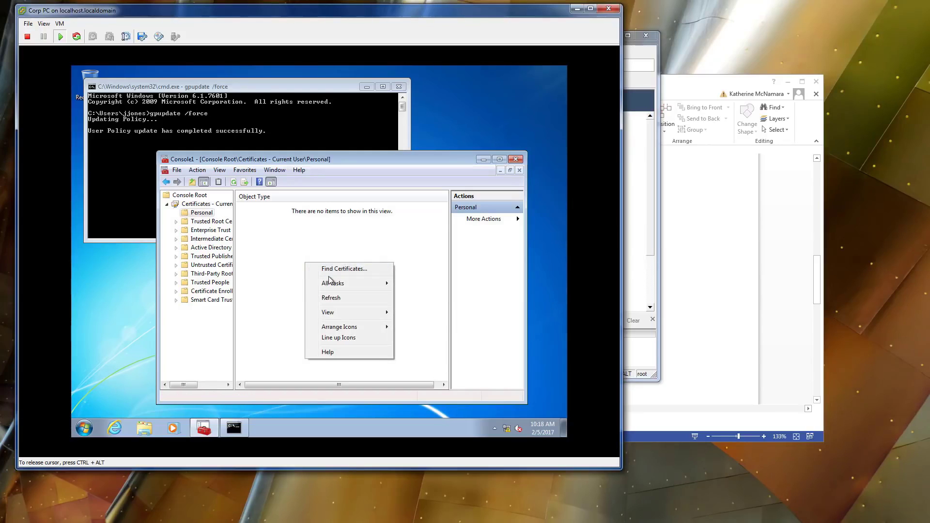
left_click(175, 222)
left_click(194, 231)
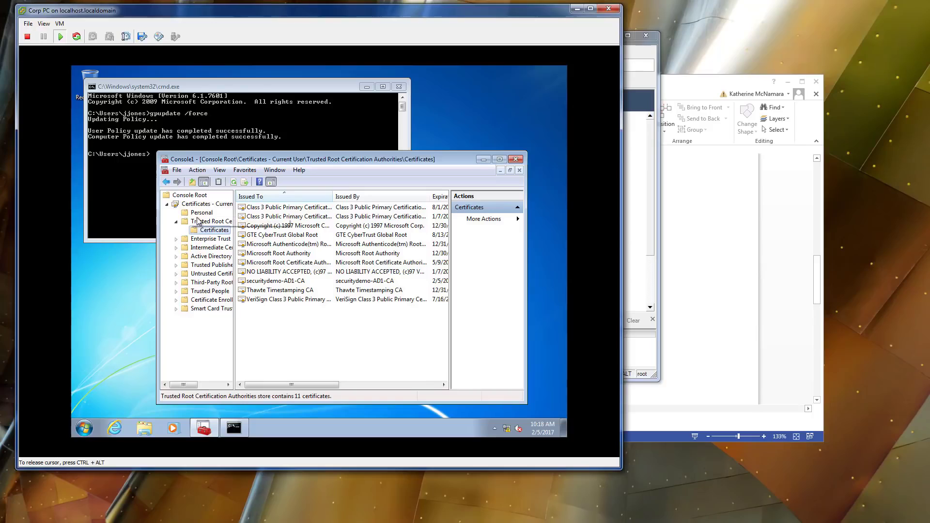
key("Up")
key("Up")
right_click(281, 266)
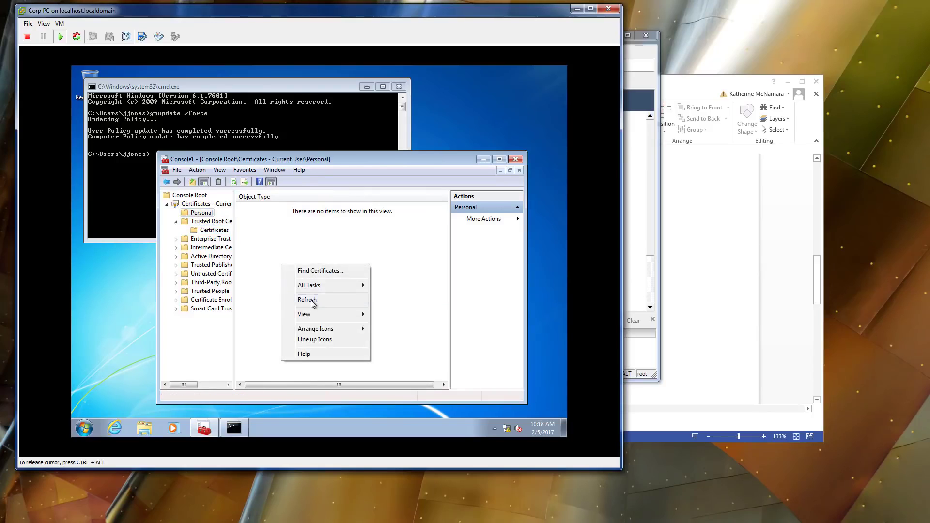
left_click(311, 301)
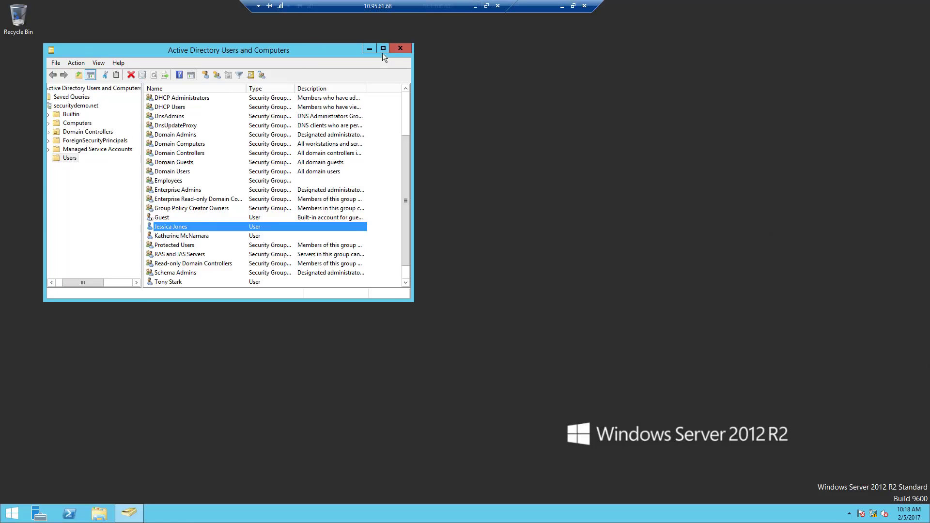
Open the Certification Authority console and list securitydemo-AD1-CA's issued certificates.
left_click(398, 49)
left_click(14, 513)
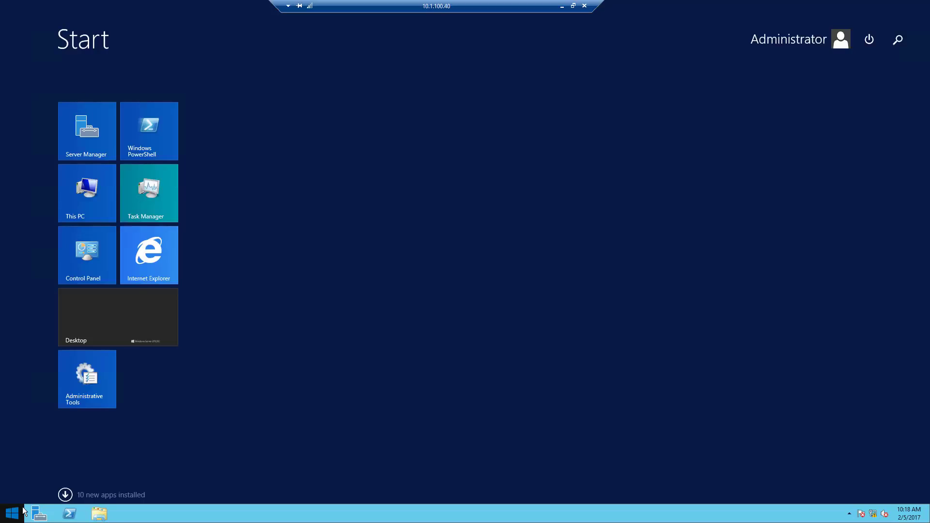
type("c")
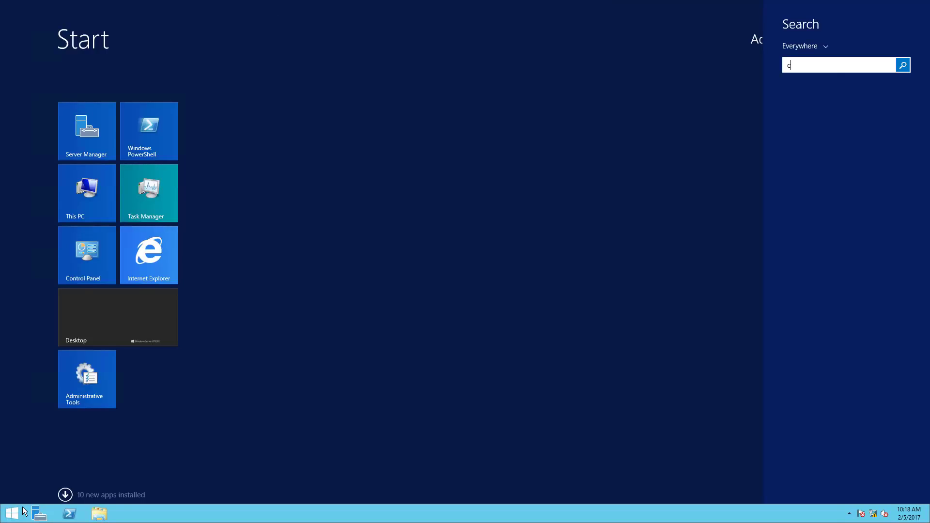
type("ertif")
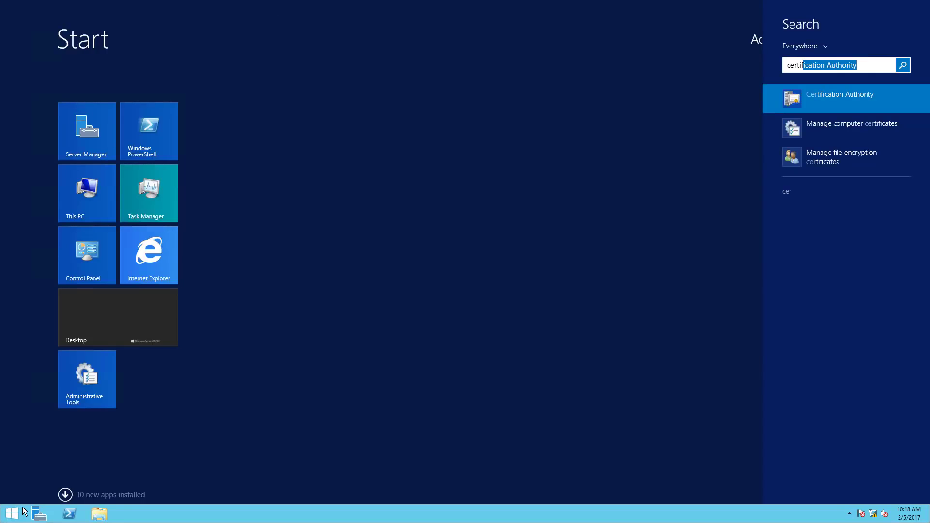
left_click(833, 98)
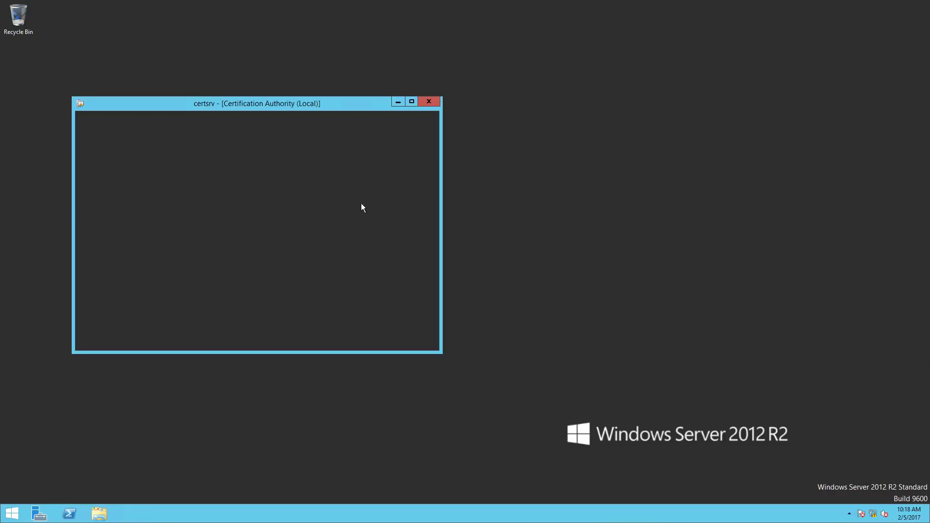
left_click(81, 150)
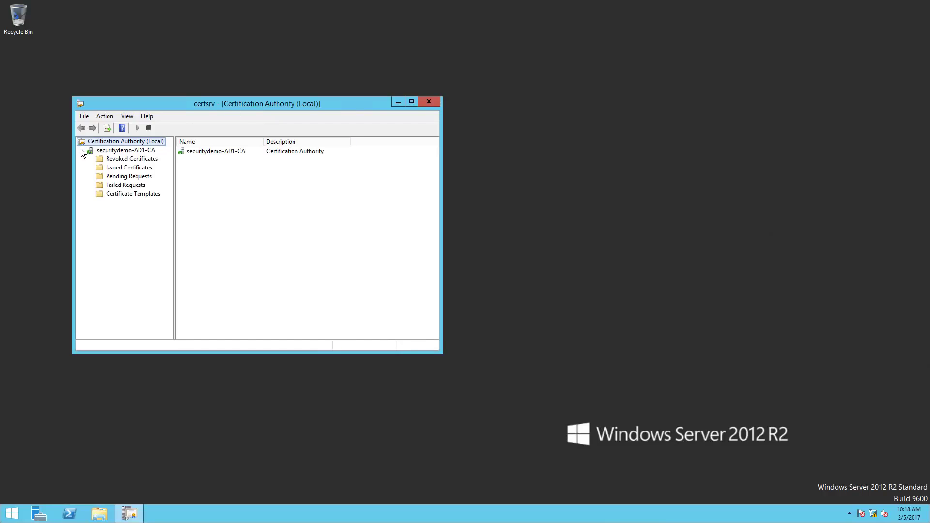
left_click(117, 168)
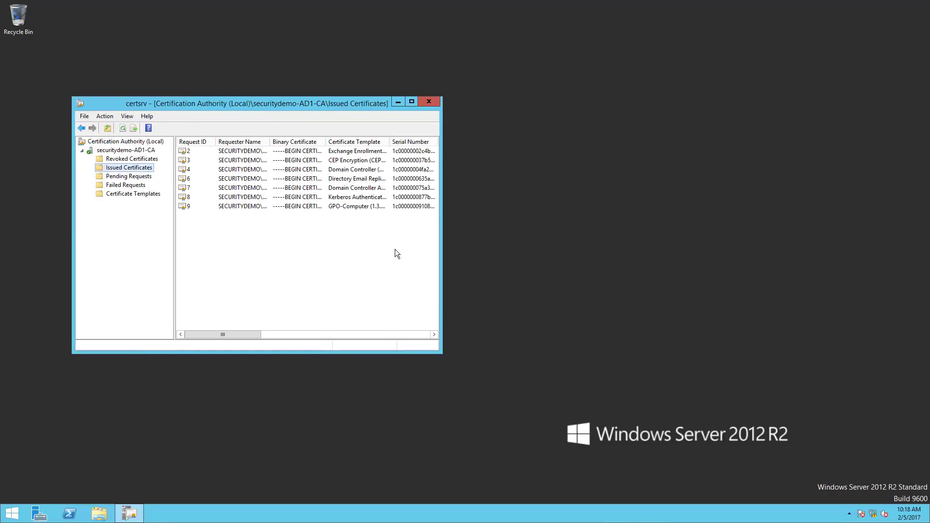
Maximize the console, inspect the GPO-Computer certificate, then list the failed requests.
left_click(411, 102)
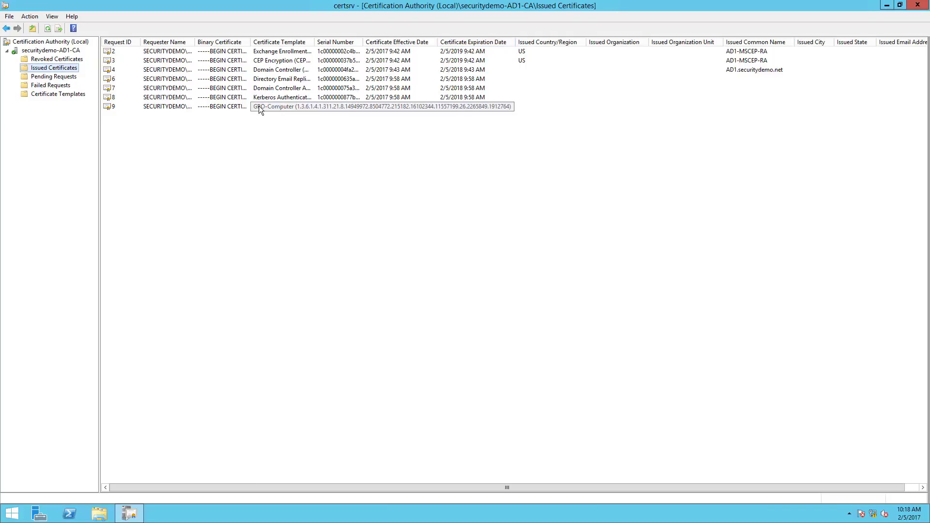
left_click(299, 107)
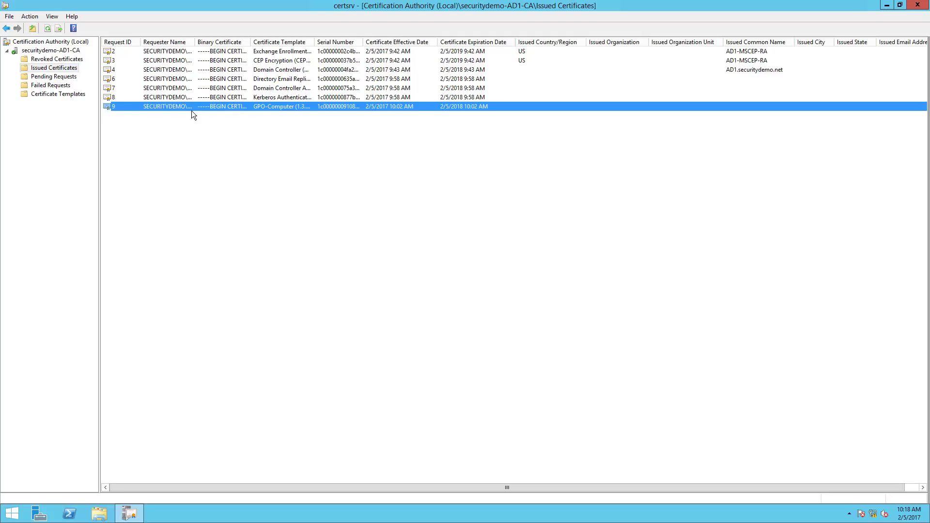
left_click(47, 86)
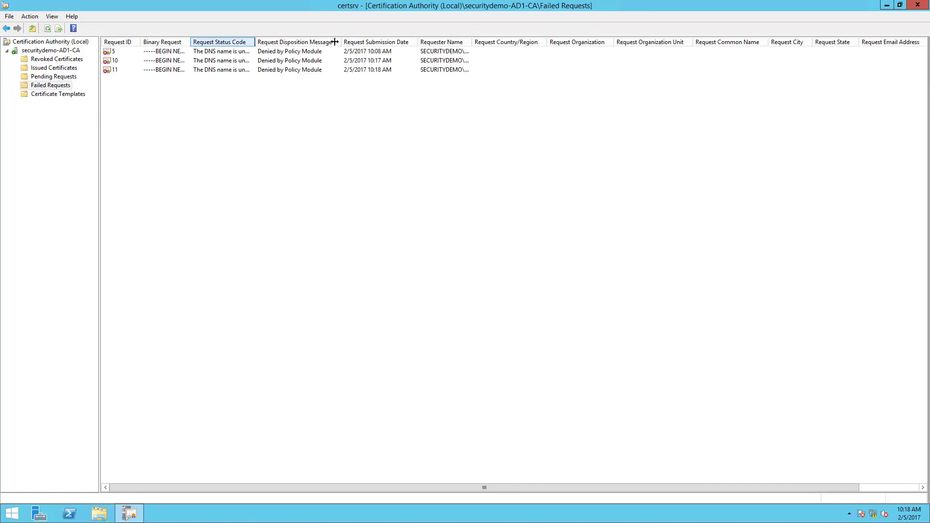
Widen the Request Status Code and Binary Request columns to read the DNS-name denial reason on requests 5 and 10.
left_click_drag(334, 42, 334, 42)
left_click_drag(393, 41, 398, 41)
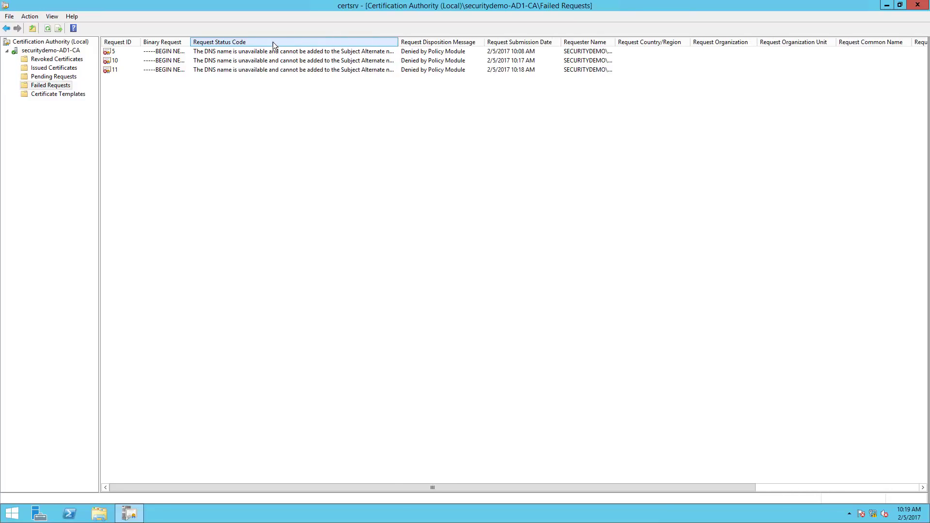
left_click(319, 55)
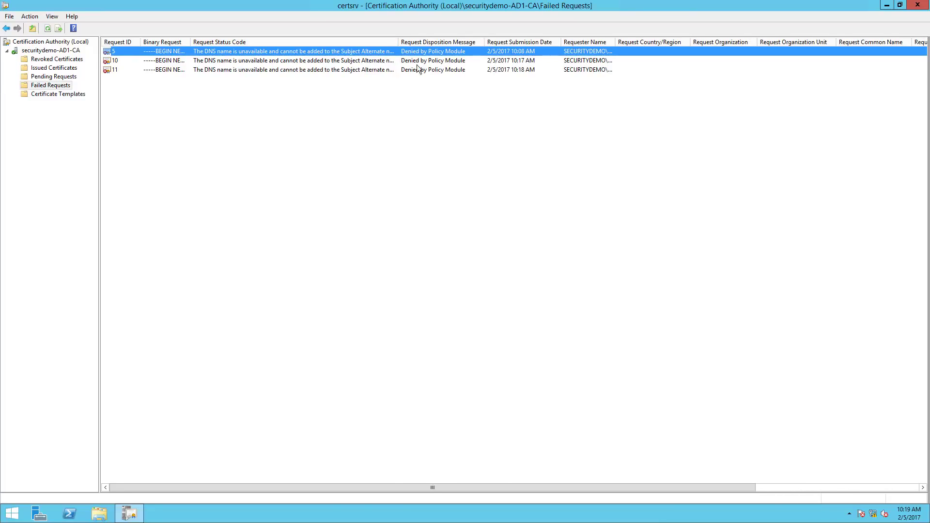
left_click(383, 61)
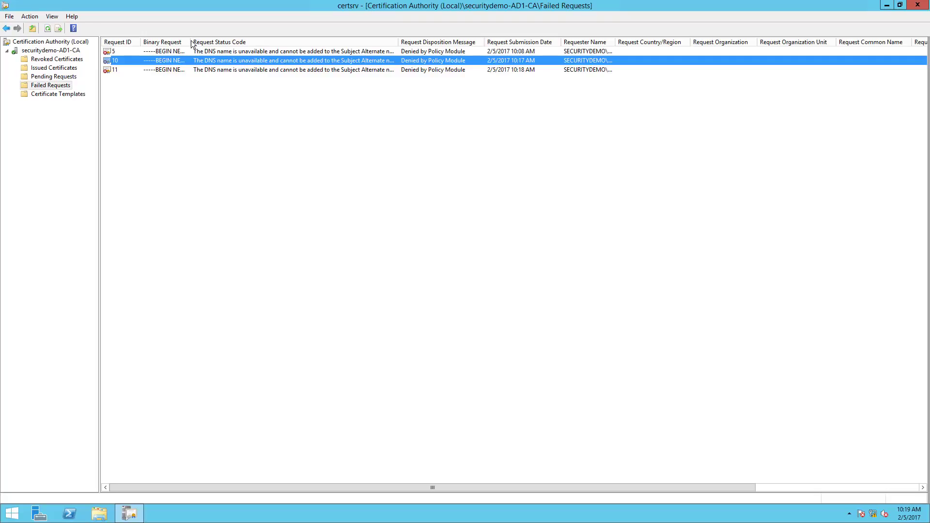
left_click_drag(192, 43, 238, 44)
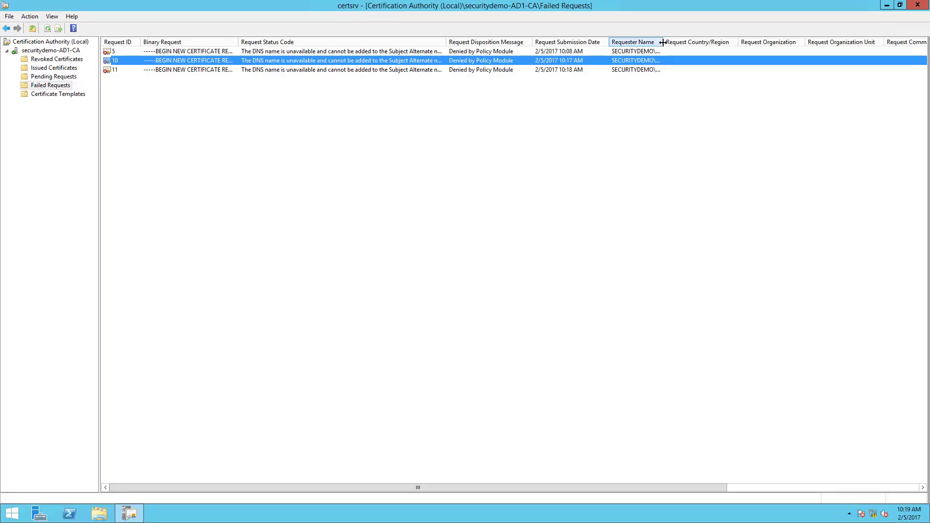
left_click(645, 51)
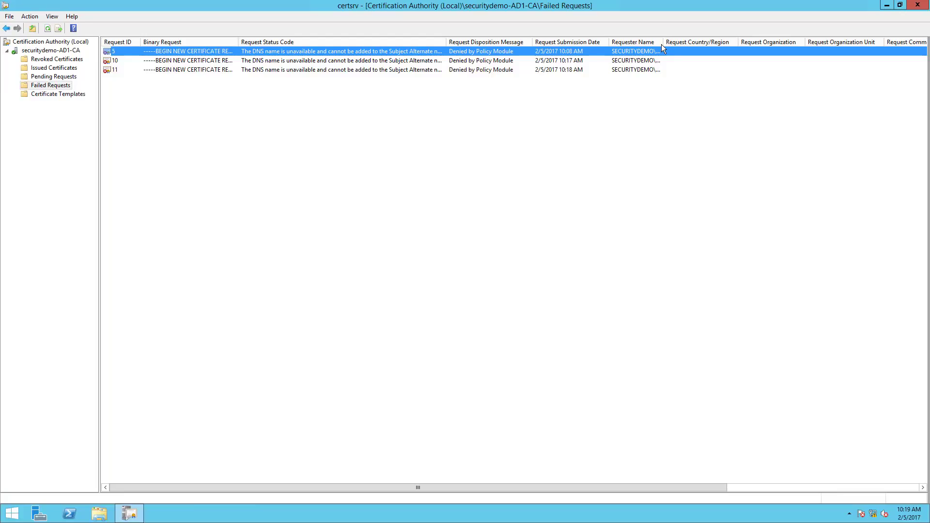
Restore and widen the console window to show GPO-User in the Certificate Template column.
double_click(675, 2)
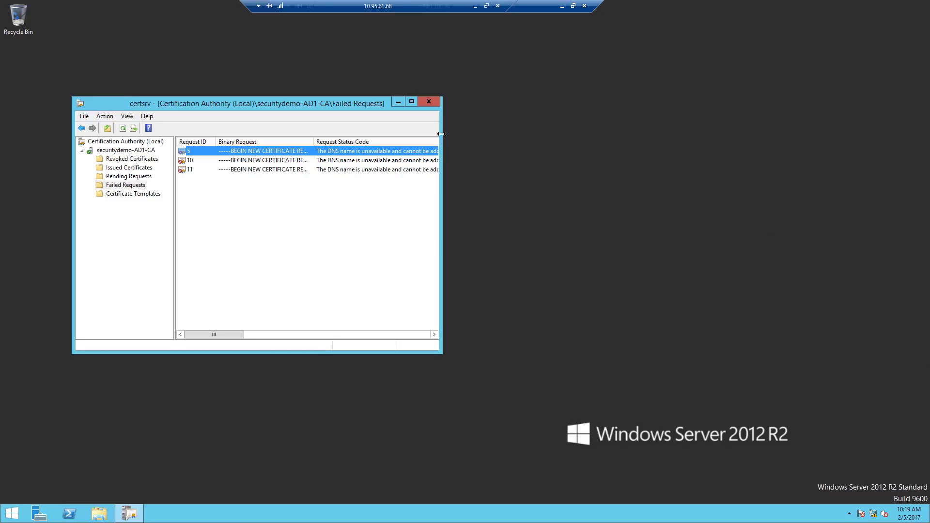
left_click_drag(443, 133, 712, 137)
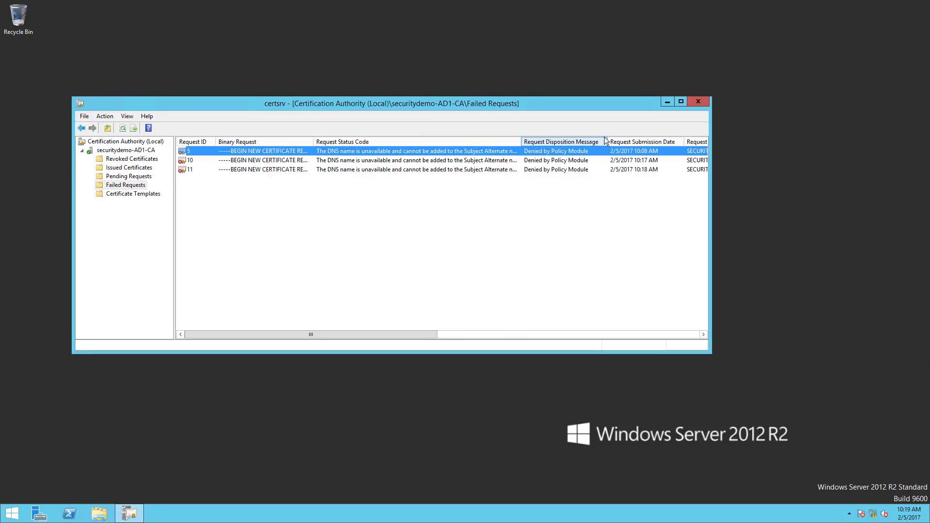
mouse_move(607, 141)
left_mouse_down()
mouse_move(655, 141)
mouse_move(590, 141)
left_mouse_up()
left_click(457, 334)
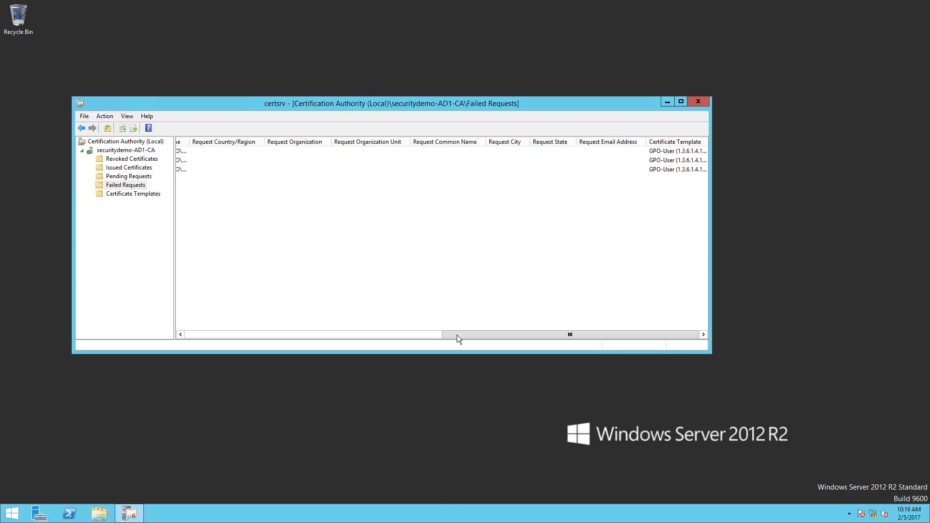
Open the Certificate Templates Console via Manage on the CA's Certificate Templates folder.
left_click(356, 335)
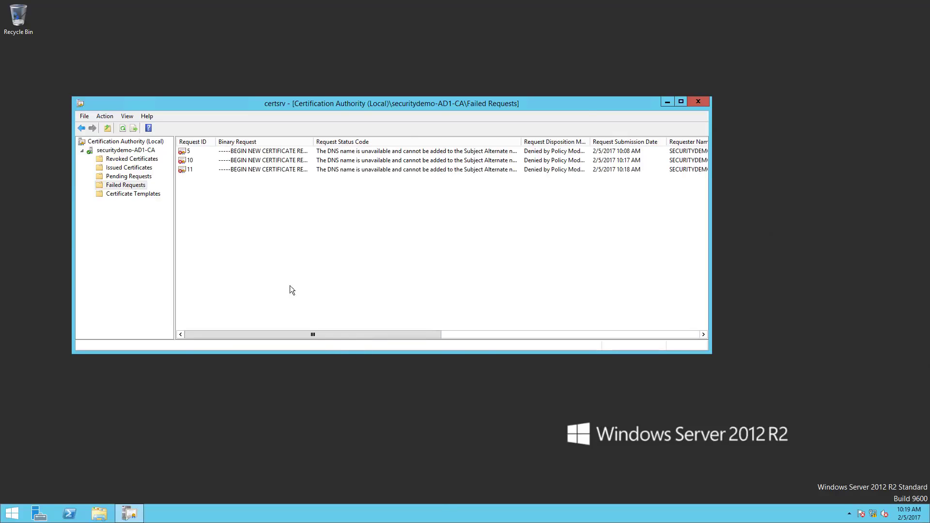
right_click(118, 192)
left_click(115, 193)
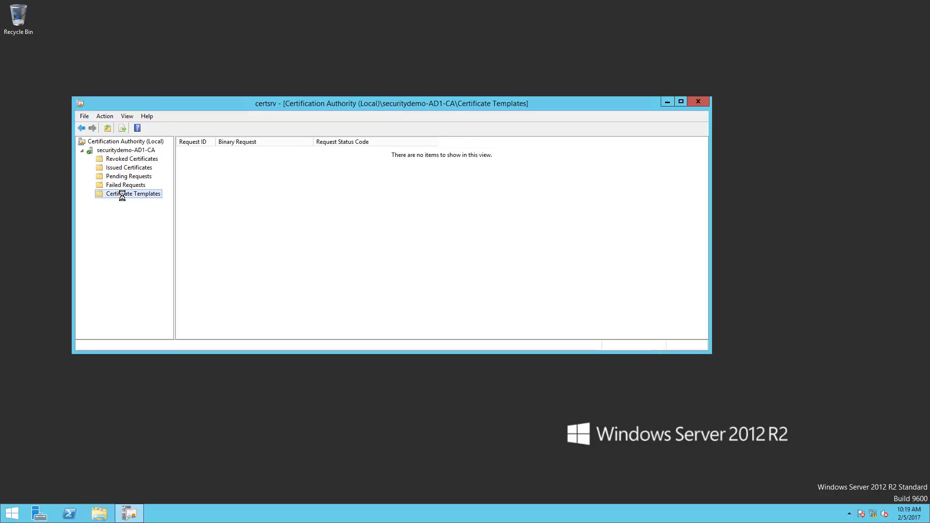
right_click(117, 194)
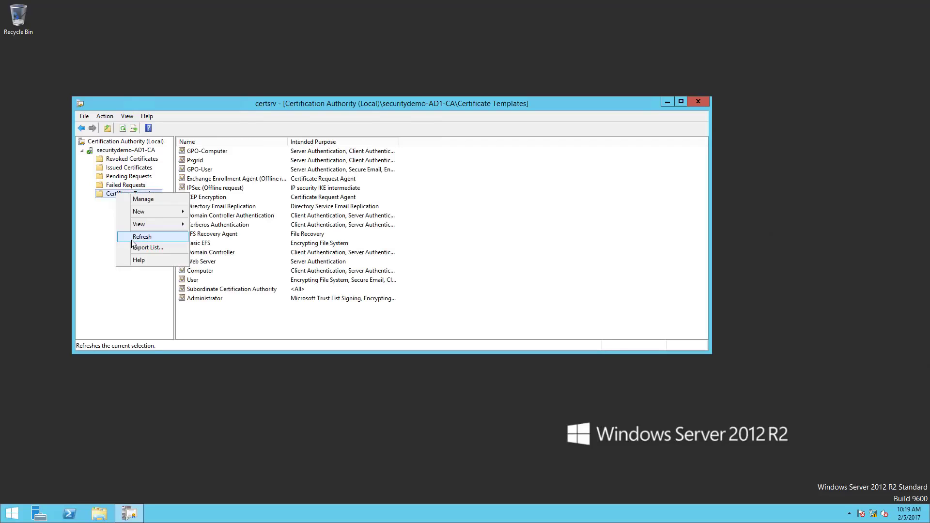
left_click(139, 203)
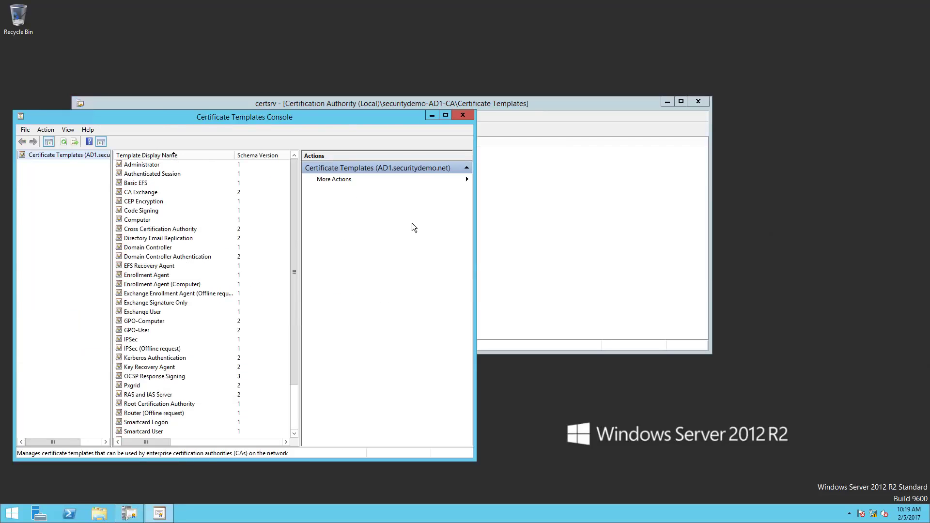
Uncheck DNS name on GPO-User's Subject Name tab, keep Fully distinguished name, and save.
left_click(148, 331)
right_click(149, 331)
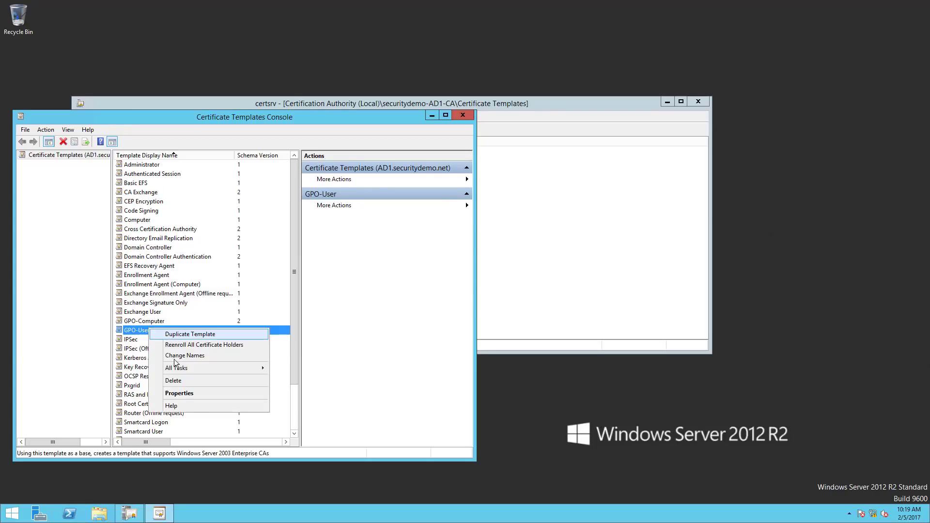
left_click(188, 393)
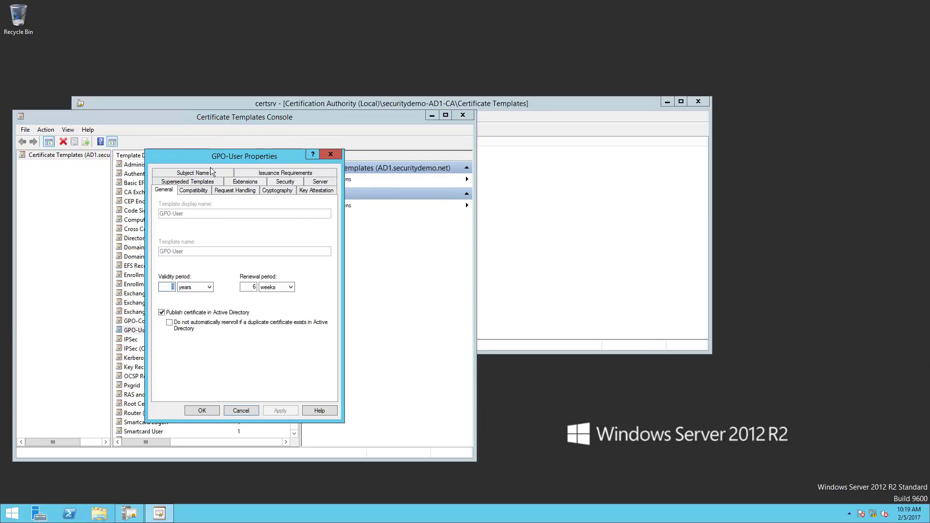
left_click(210, 173)
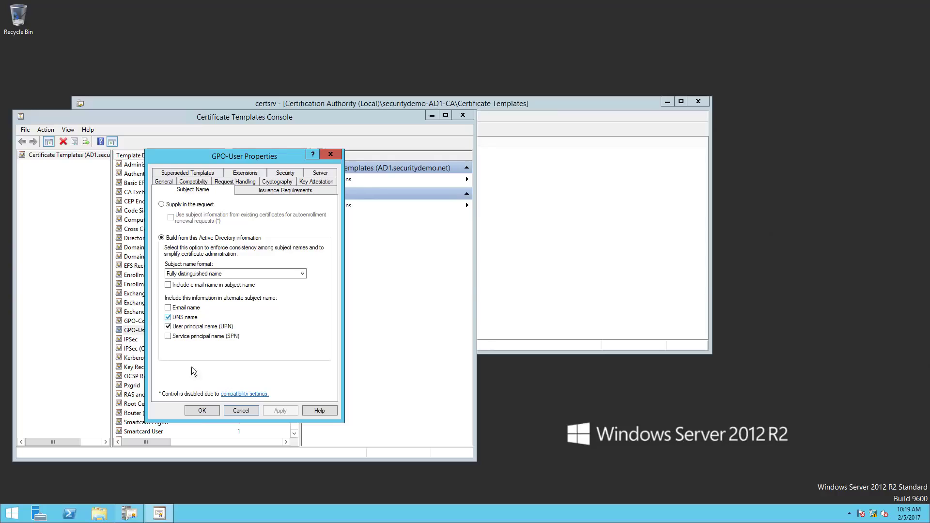
left_click(168, 318)
left_click(255, 274)
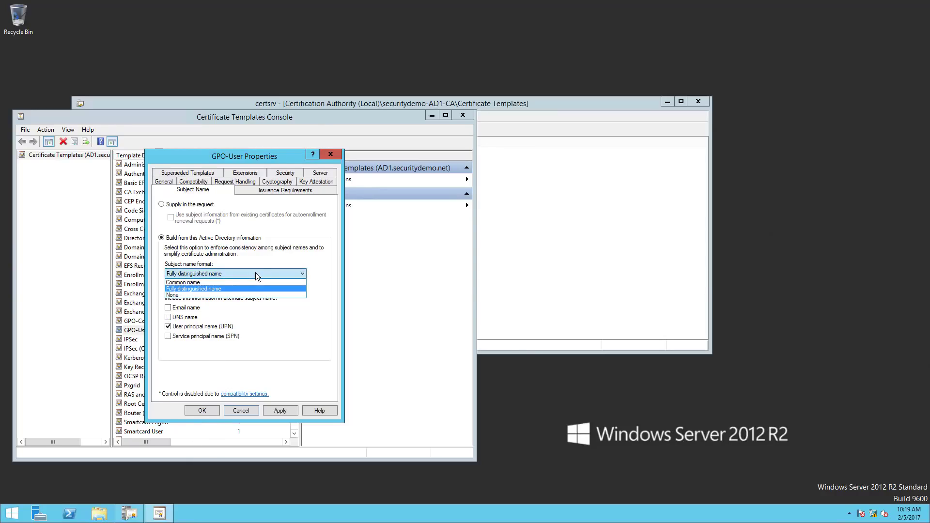
left_click(255, 273)
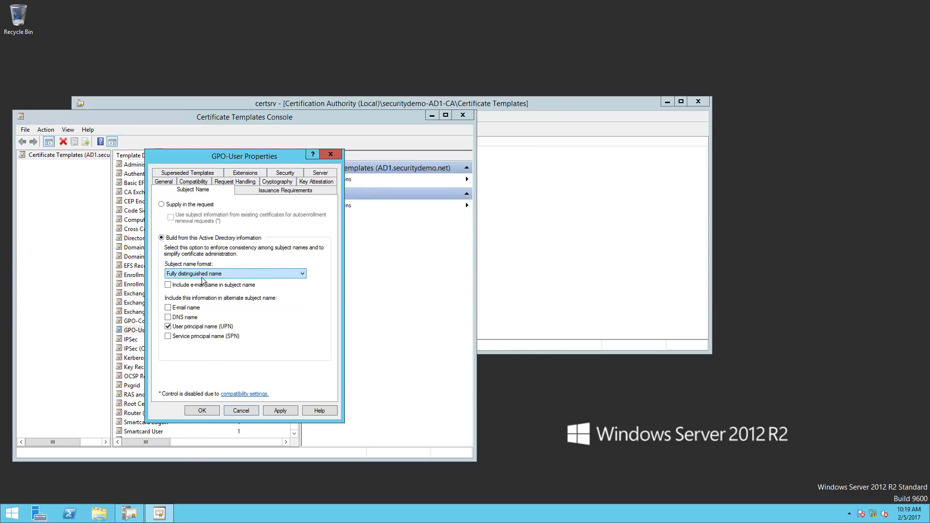
left_click(202, 411)
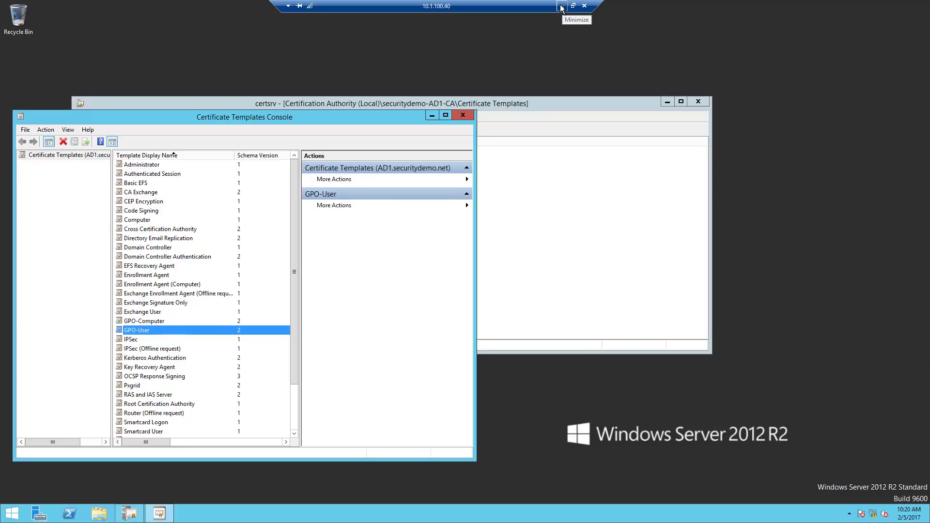
left_click(561, 7)
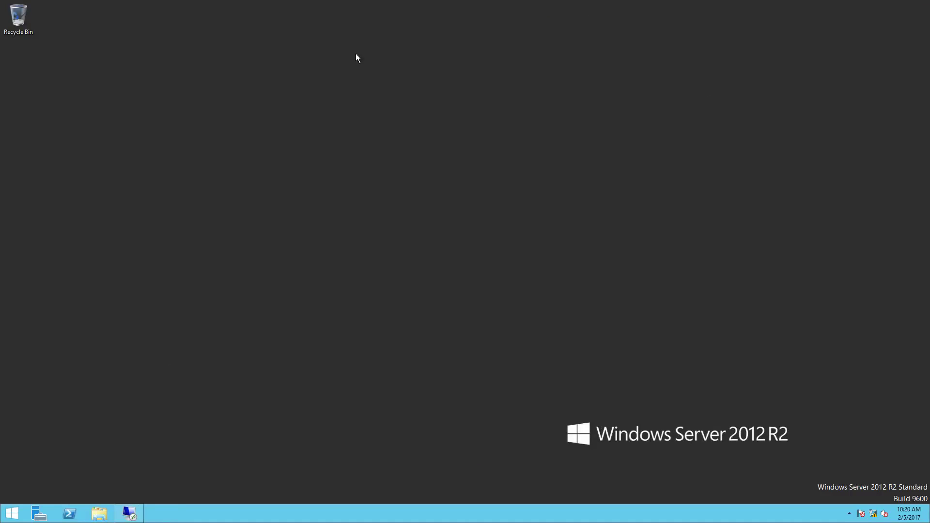
left_click(130, 515)
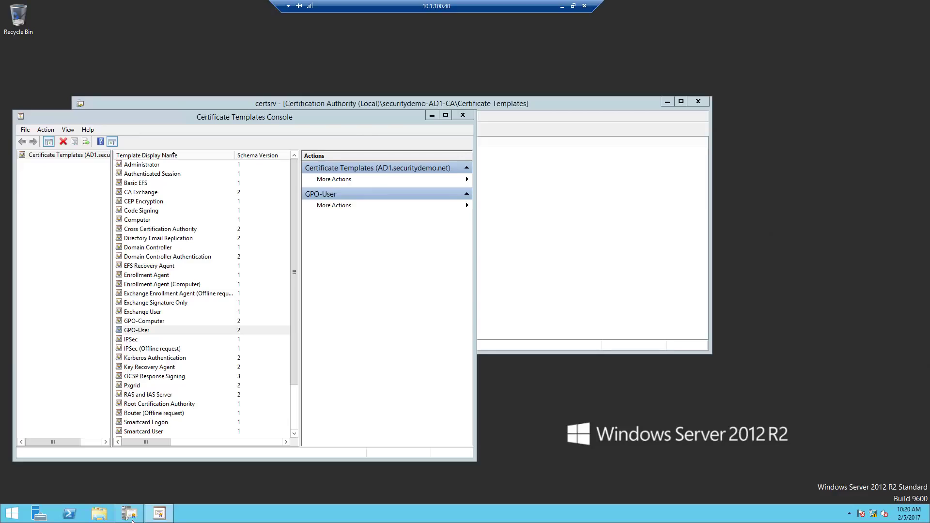
Close the templates console and rerun gpupdate /force on the Windows 7 client.
left_click(470, 118)
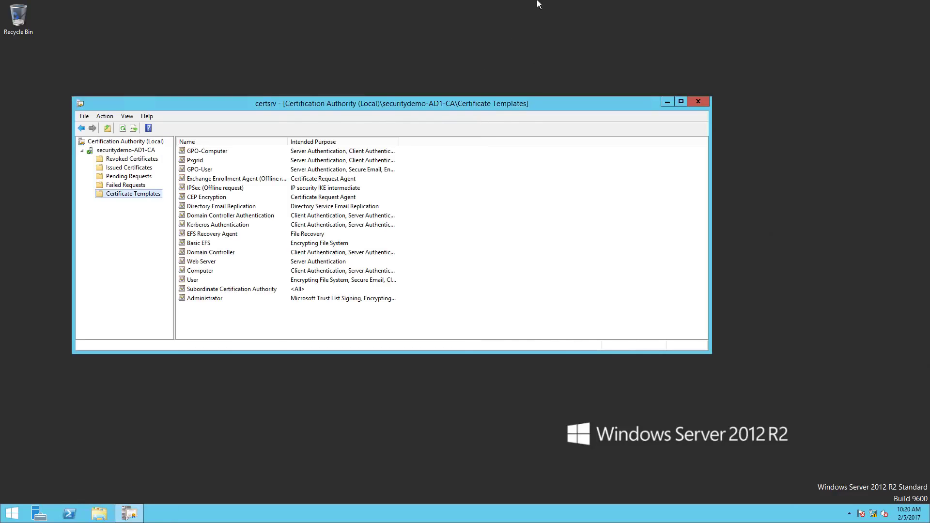
mouse_move(425, 11)
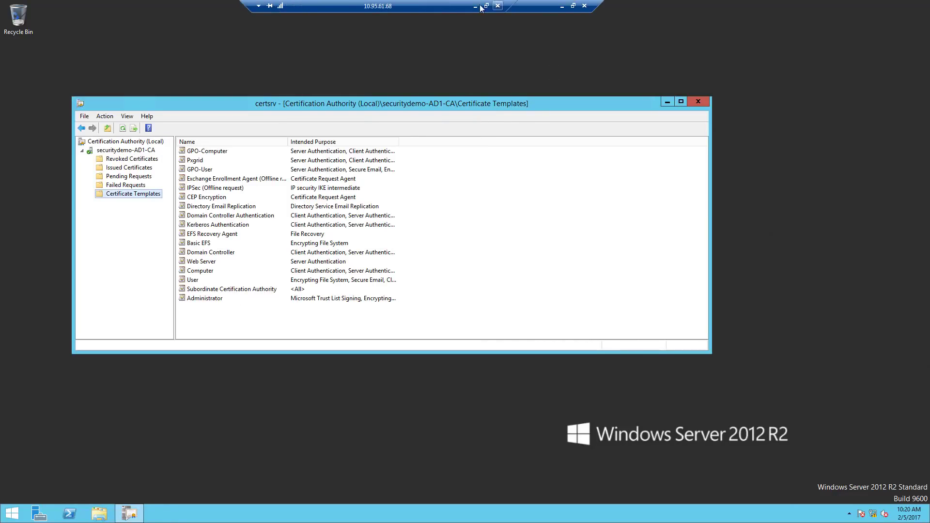
left_click(476, 6)
left_click(260, 133)
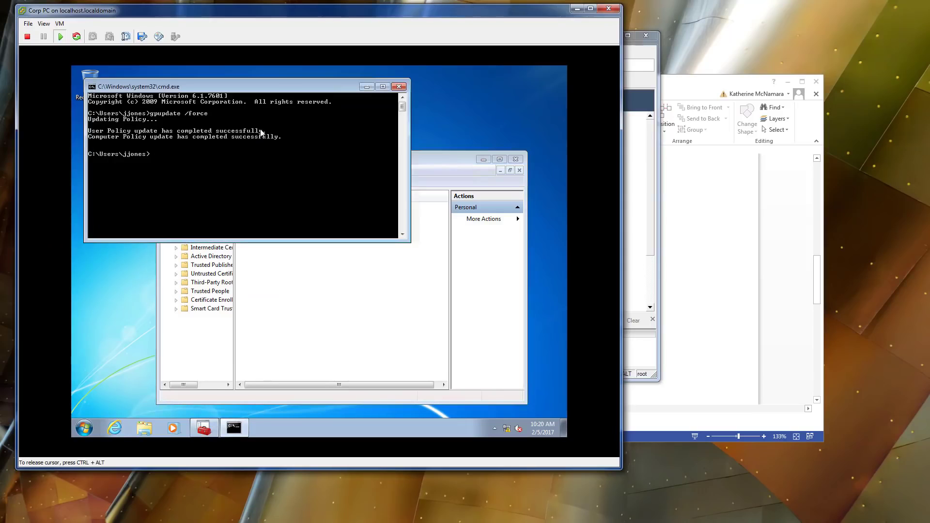
key("Up")
key("Return")
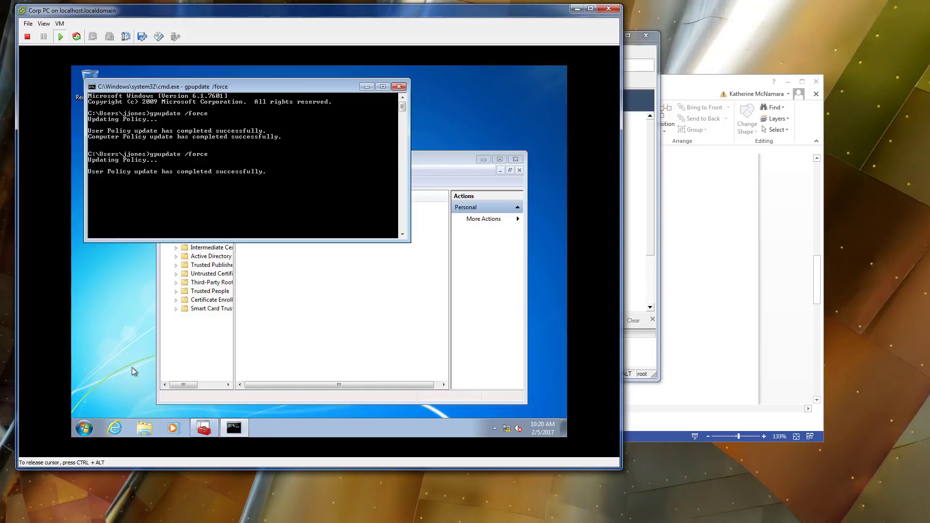
Refresh the Personal certificate store repeatedly, finding it still empty.
left_click(328, 334)
right_click(326, 333)
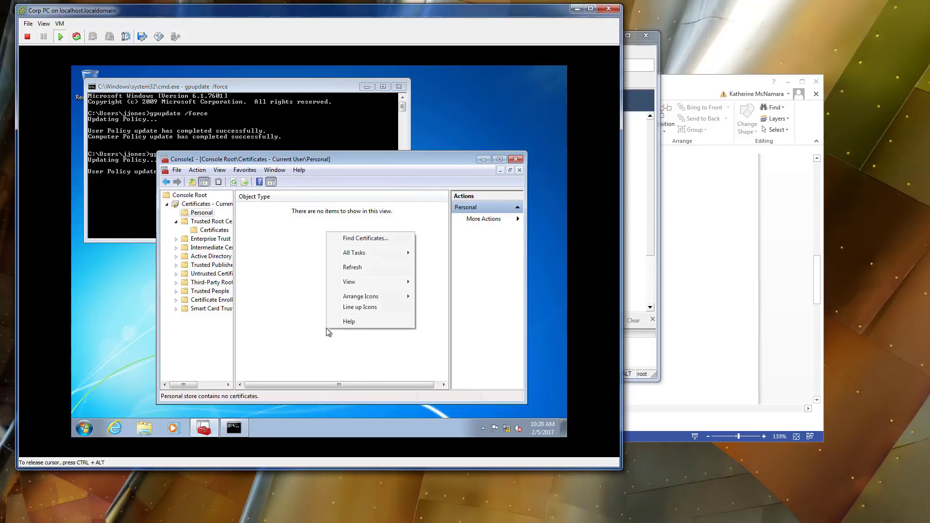
left_click(361, 268)
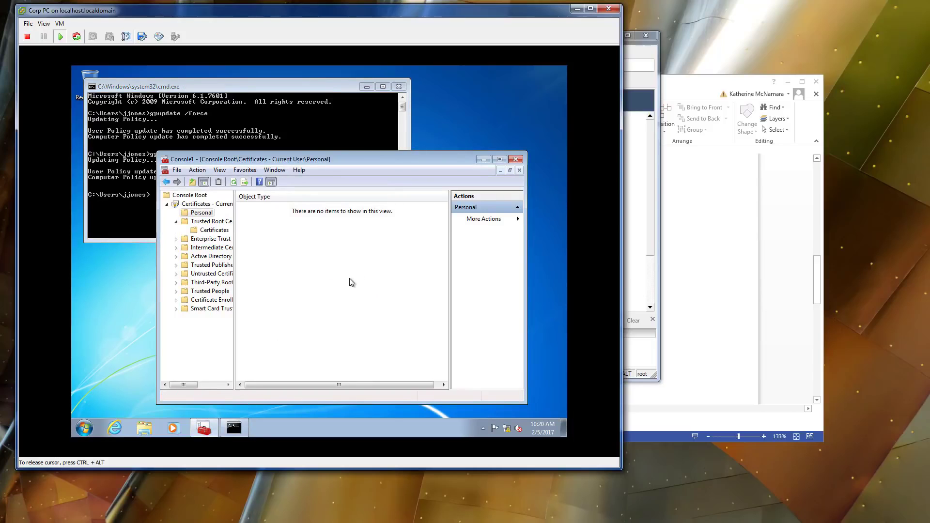
right_click(350, 278)
left_click(368, 314)
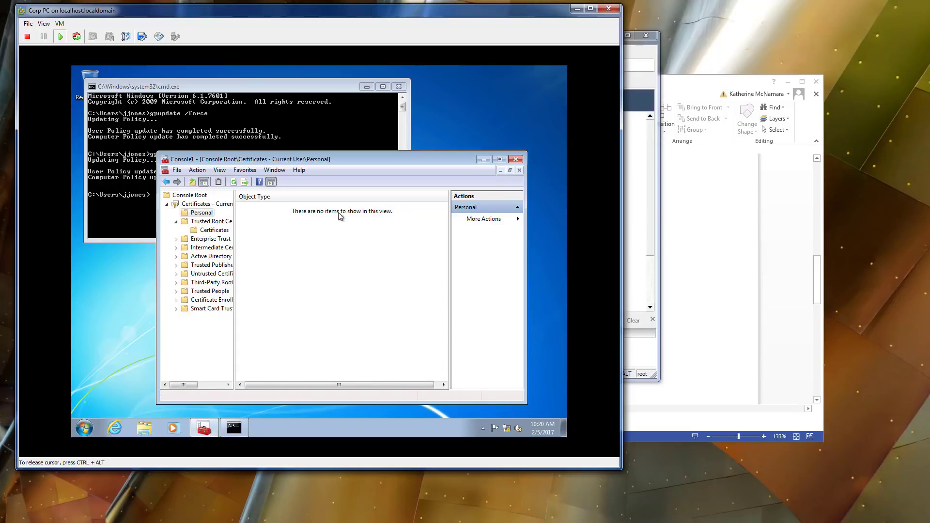
left_click(183, 216)
right_click(263, 231)
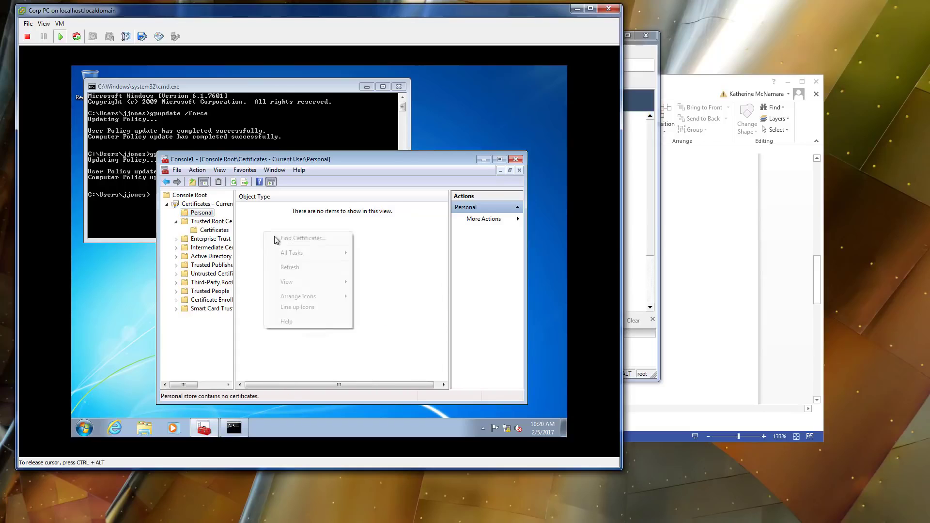
left_click(290, 267)
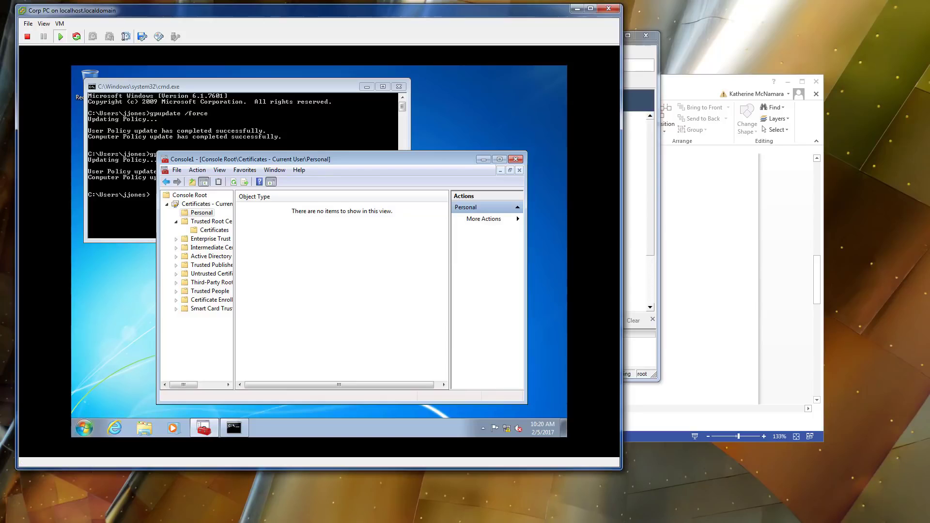
key("alt+Tab")
Check pending and failed requests, then confirm request 12's GPO-User certificate under Issued Certificates.
left_click(119, 177)
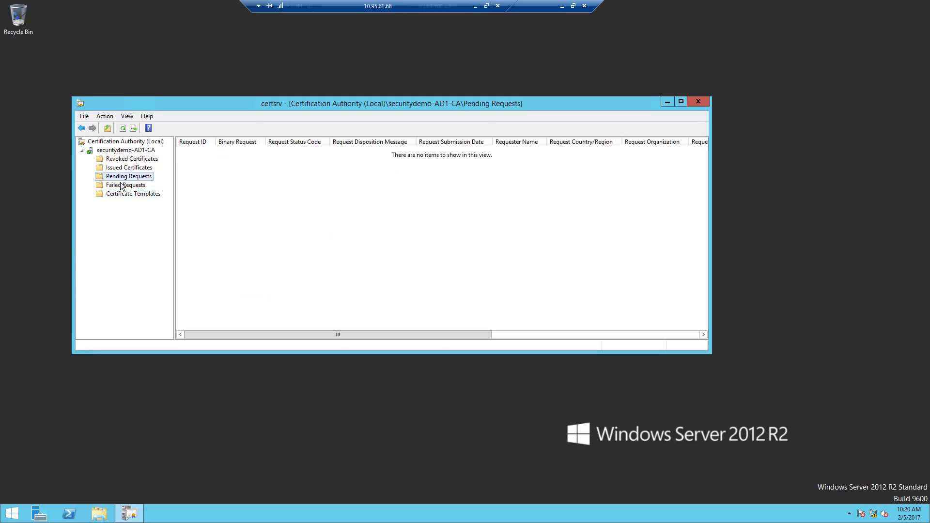
left_click(122, 186)
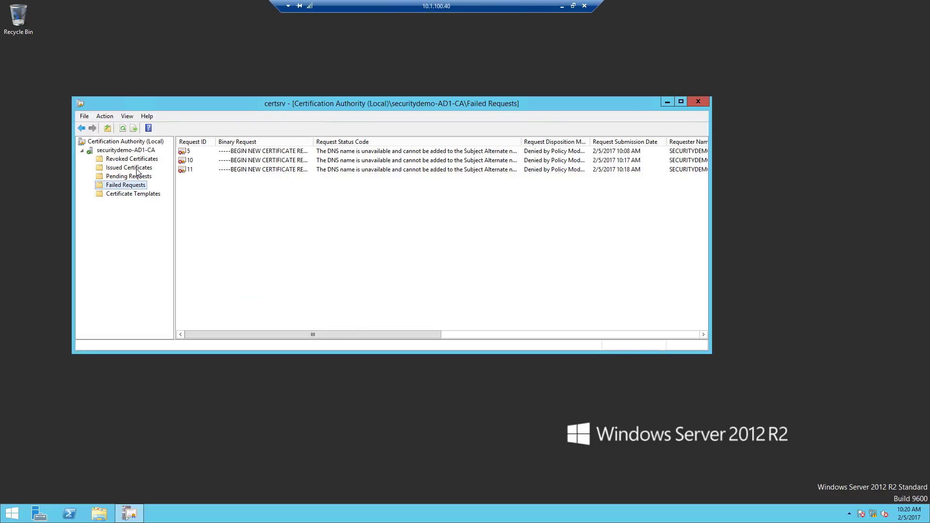
left_click(138, 170)
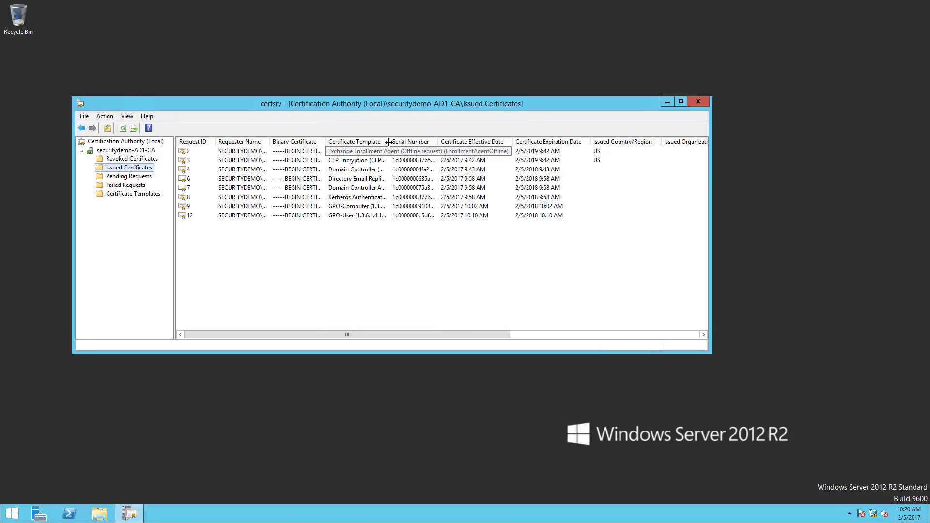
left_click(351, 216)
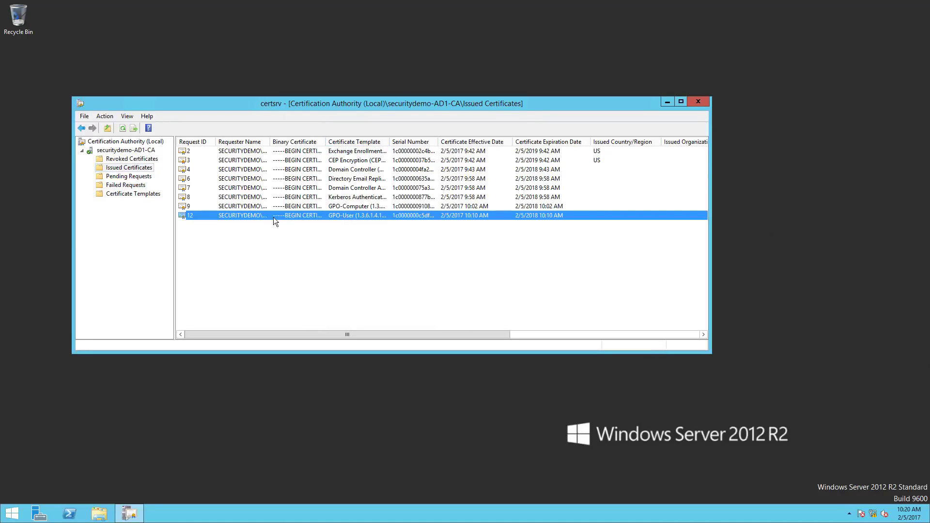
left_click_drag(390, 146, 441, 145)
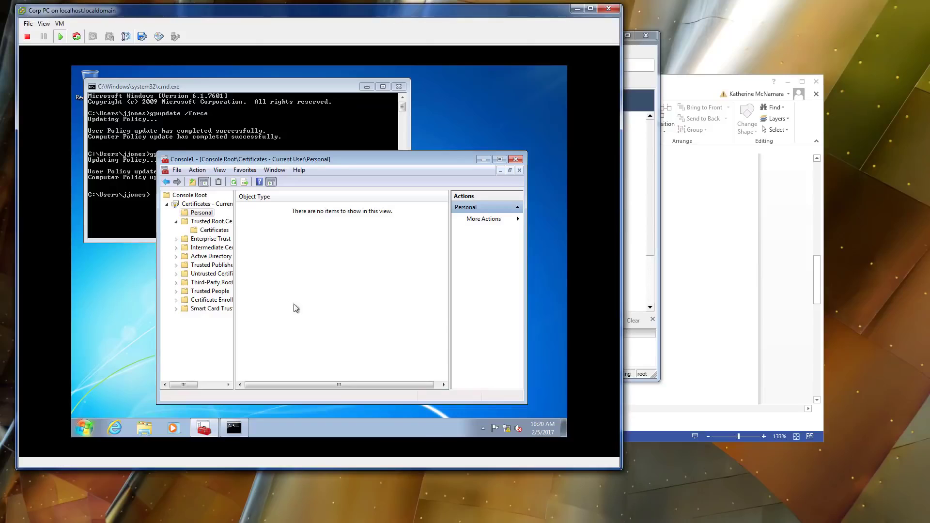
Refresh the Personal store and list its new securitydemo-AD1-CA certificate.
right_click(293, 232)
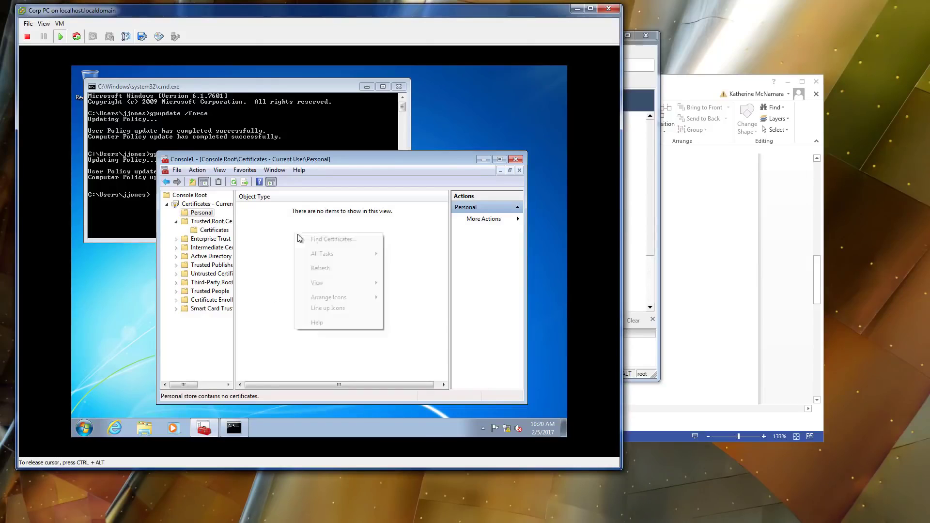
left_click(321, 269)
left_click(213, 221)
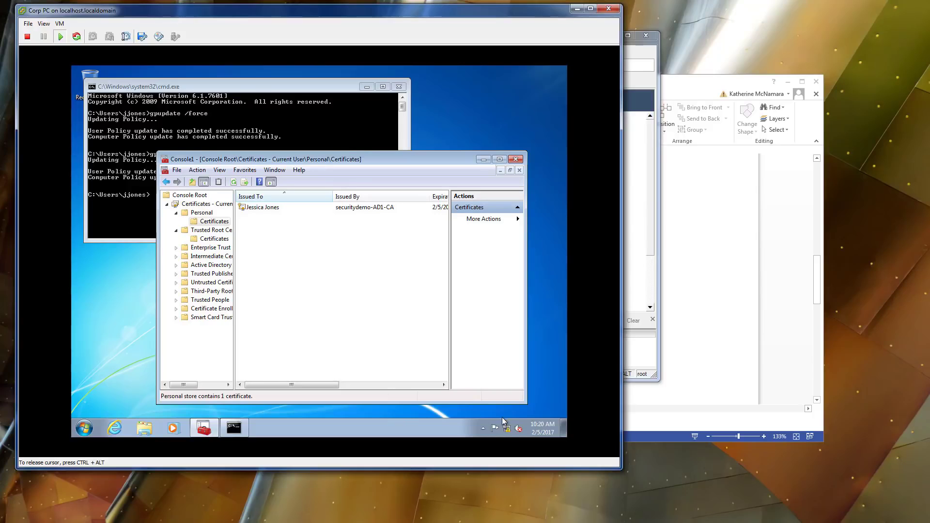
Open Network and Sharing Center and go to Change adapter settings.
right_click(505, 429)
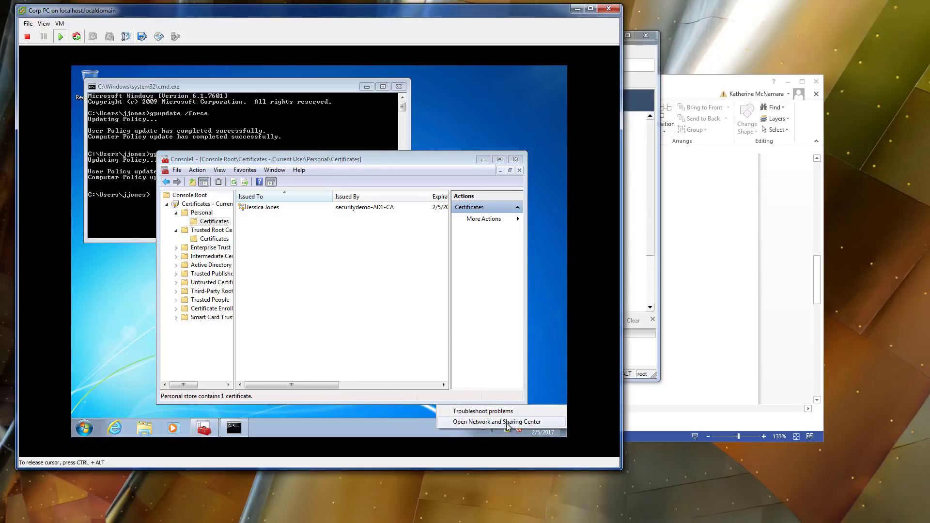
left_click(508, 426)
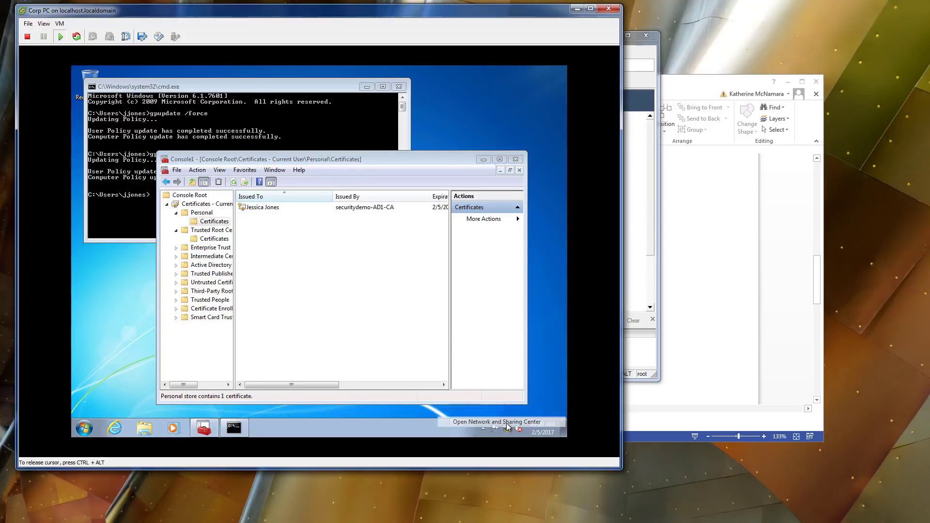
left_click(184, 162)
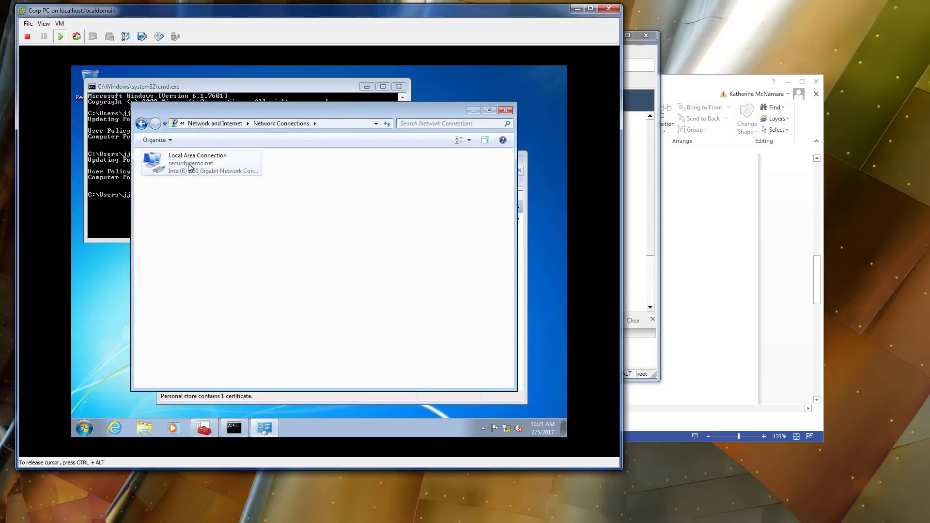
Open Local Area Connection properties, entering the administrator credentials at the UAC prompt.
right_click(206, 165)
left_click(244, 255)
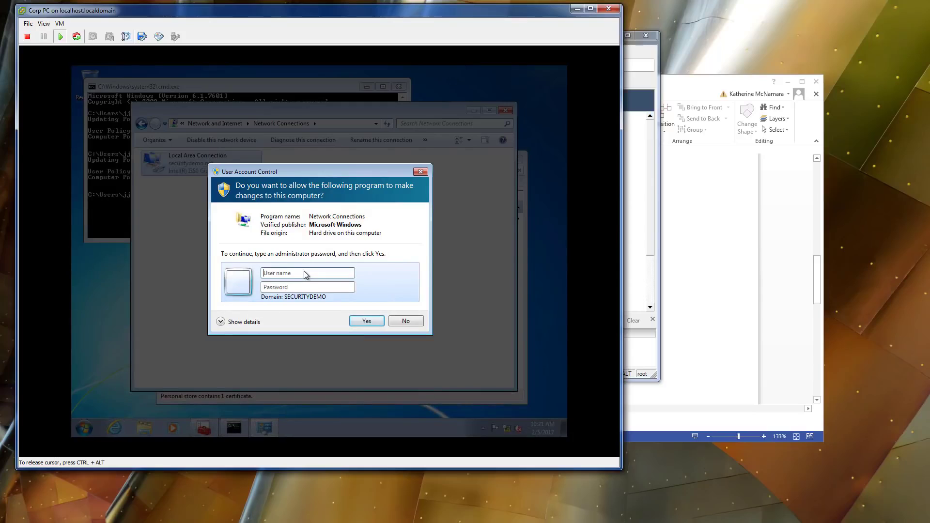
type("adm")
type("••••••")
key("Return")
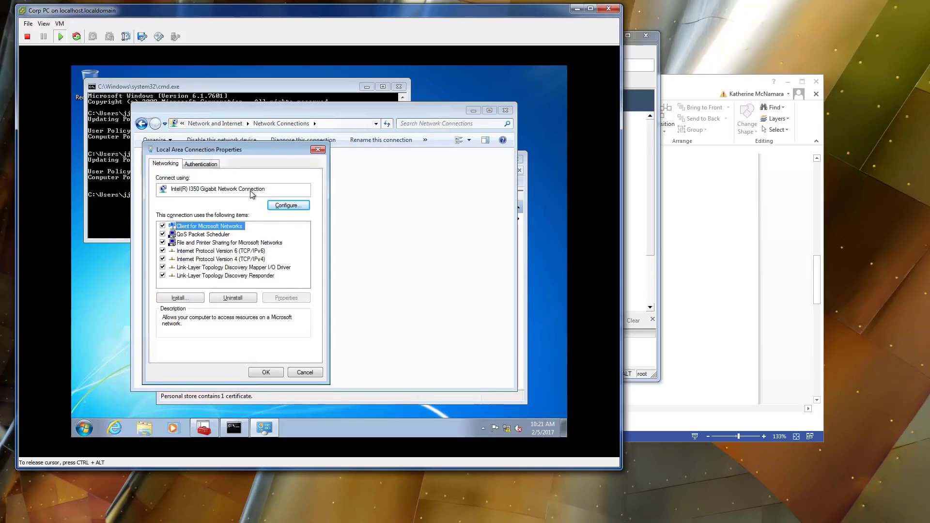
Review the 802.1X PEAP settings trusting securitydemo-AD1-CA, then close Network Connections and Console1.
left_click(198, 165)
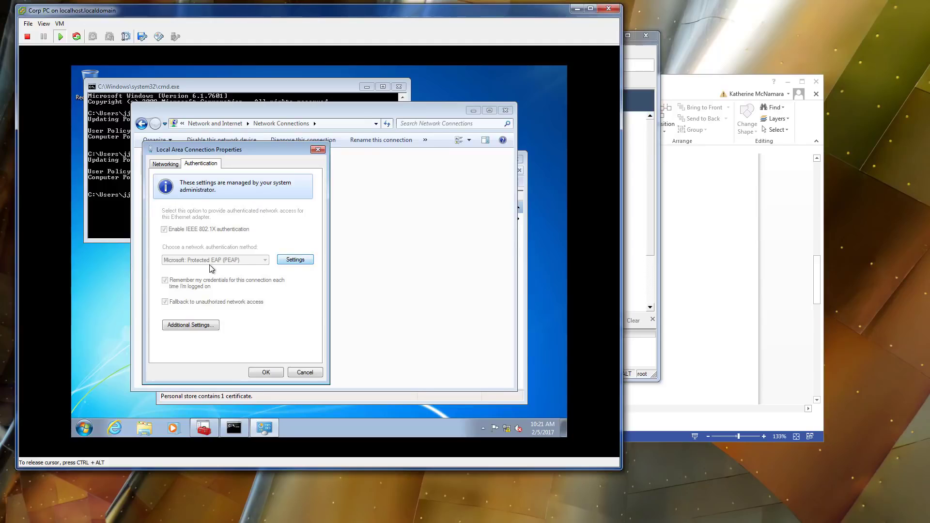
left_click(293, 262)
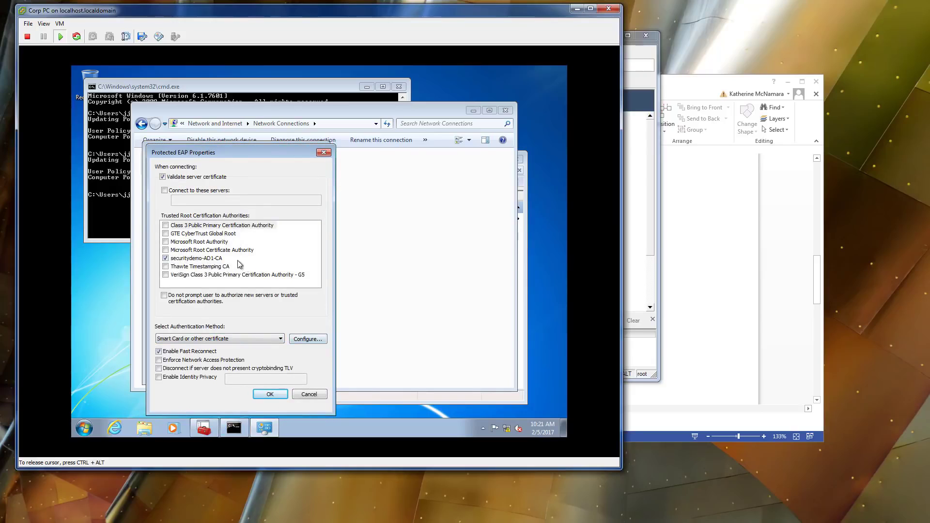
left_click(275, 398)
left_click(265, 374)
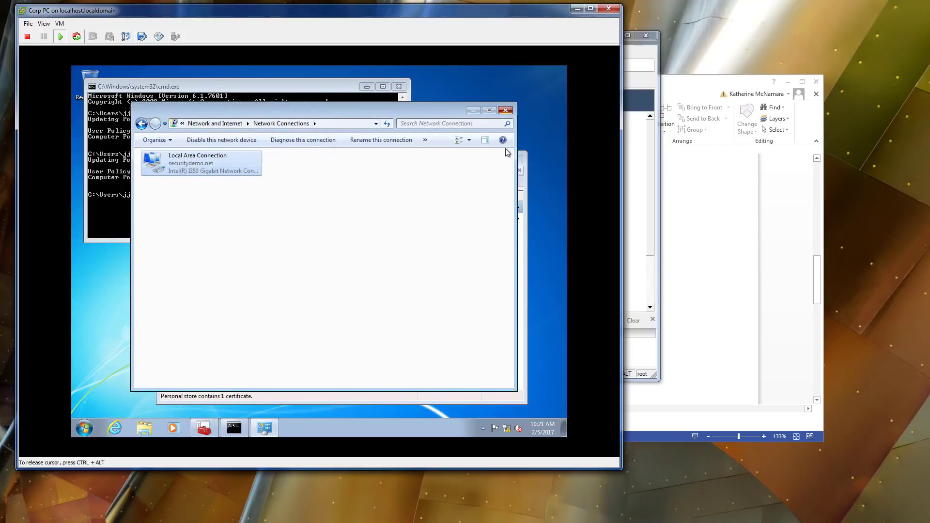
left_click(505, 111)
left_click(515, 159)
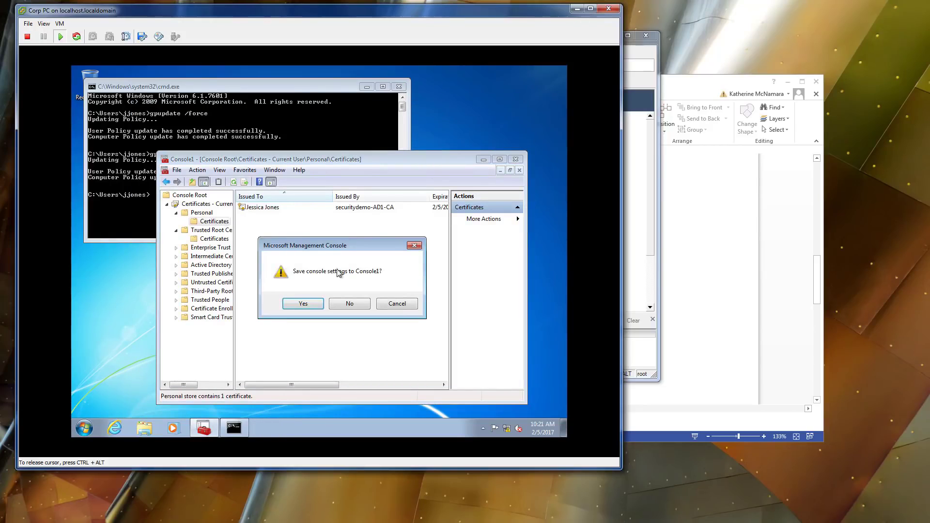
Decline saving Console1, close the command prompt, and release input from the VM.
key("n")
left_click(399, 87)
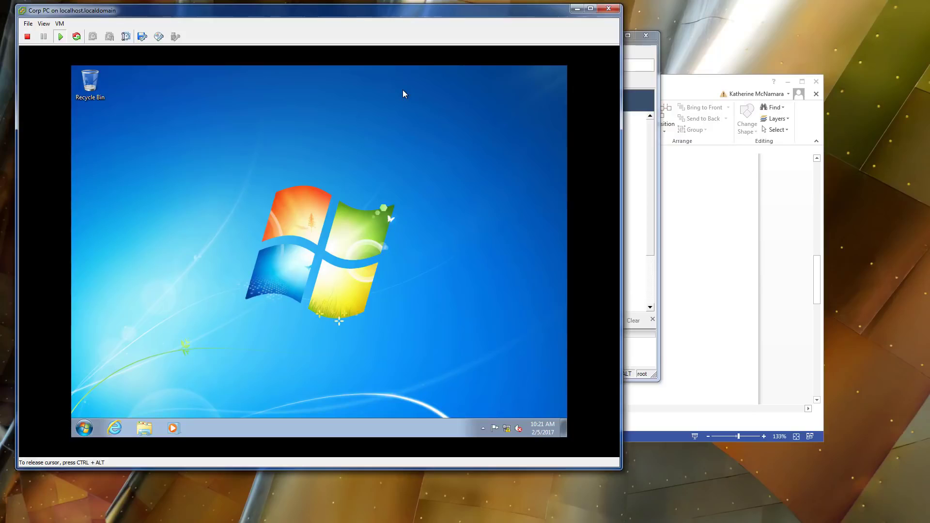
key("ctrl+alt")
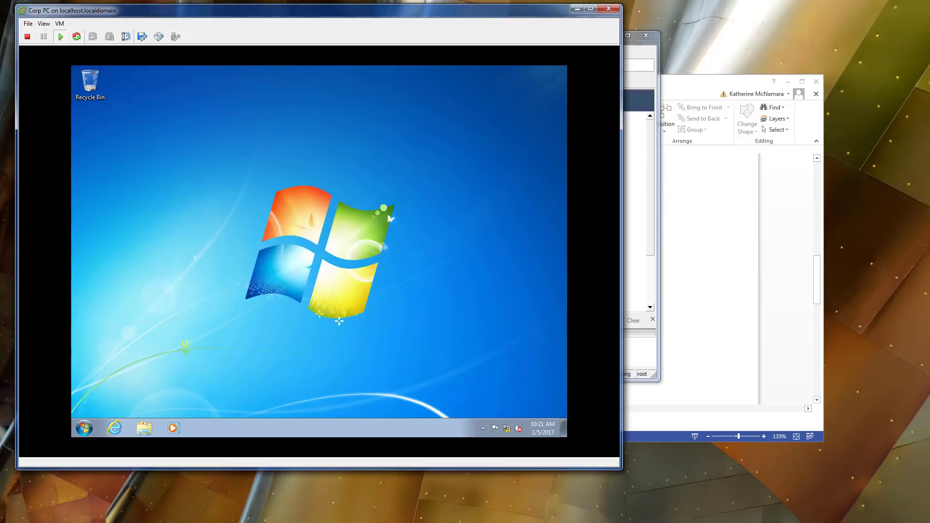